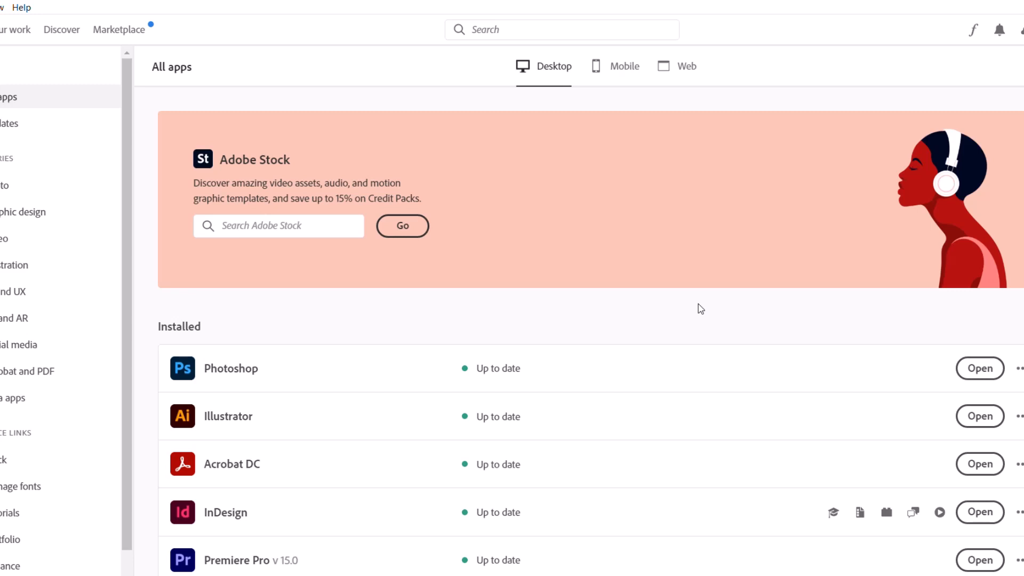
# - Look through the installed apps and the apps available in the plan in the All apps list
pyautogui.scroll(-1, 700, 309)
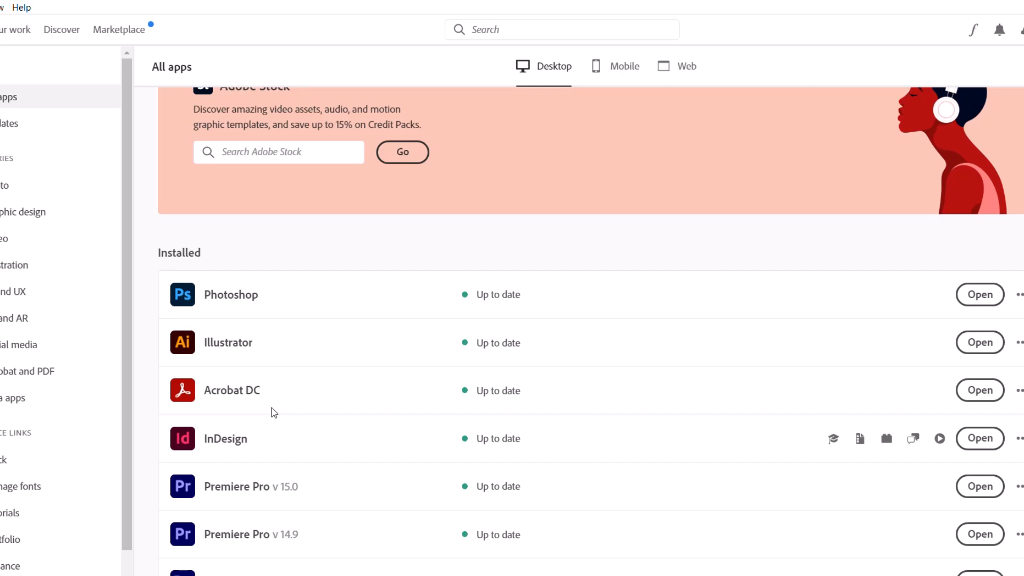
pyautogui.scroll(1, 271, 408)
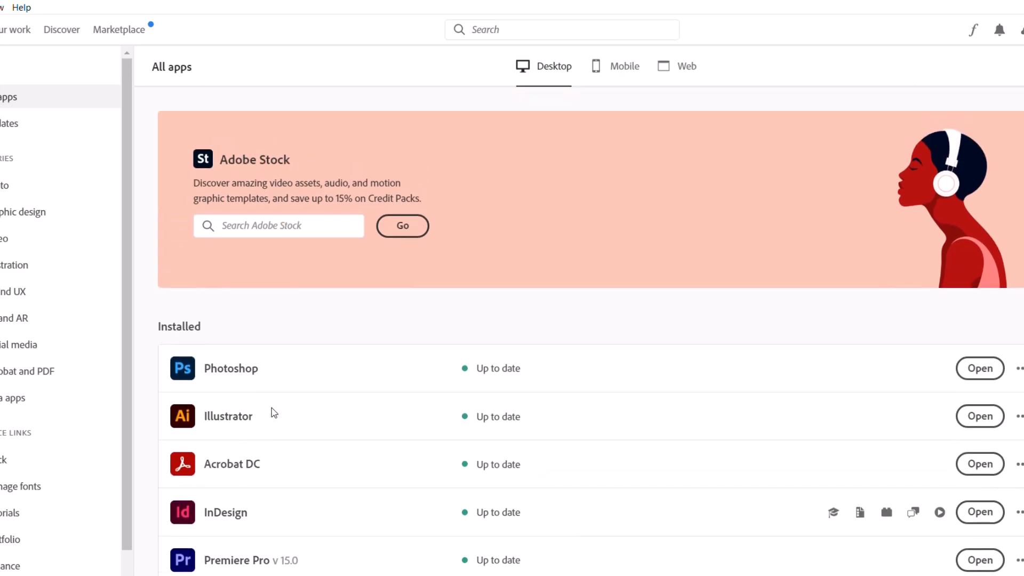
pyautogui.scroll(-7, 271, 408)
pyautogui.scroll(-8, 271, 408)
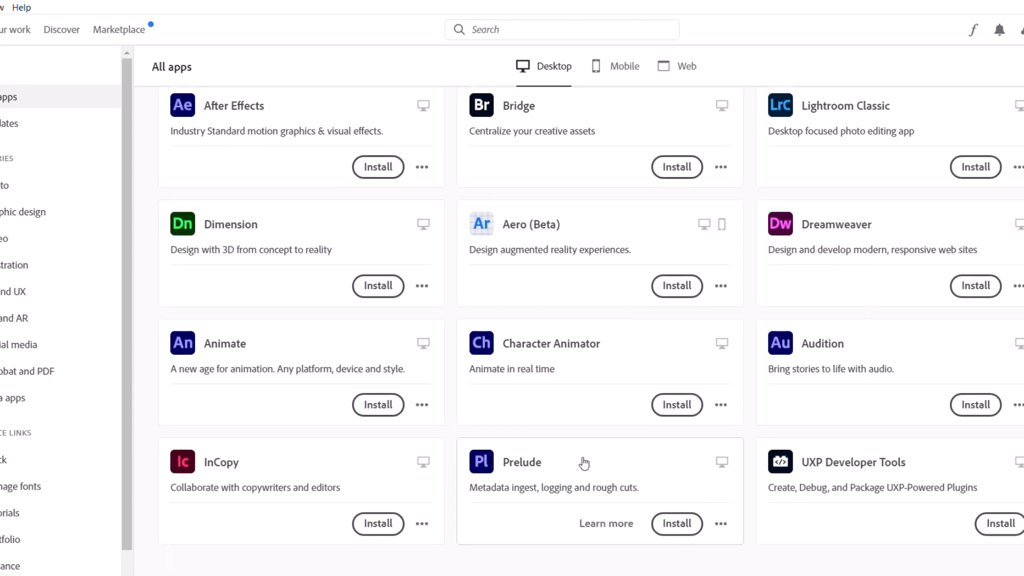
pyautogui.scroll(14, 585, 464)
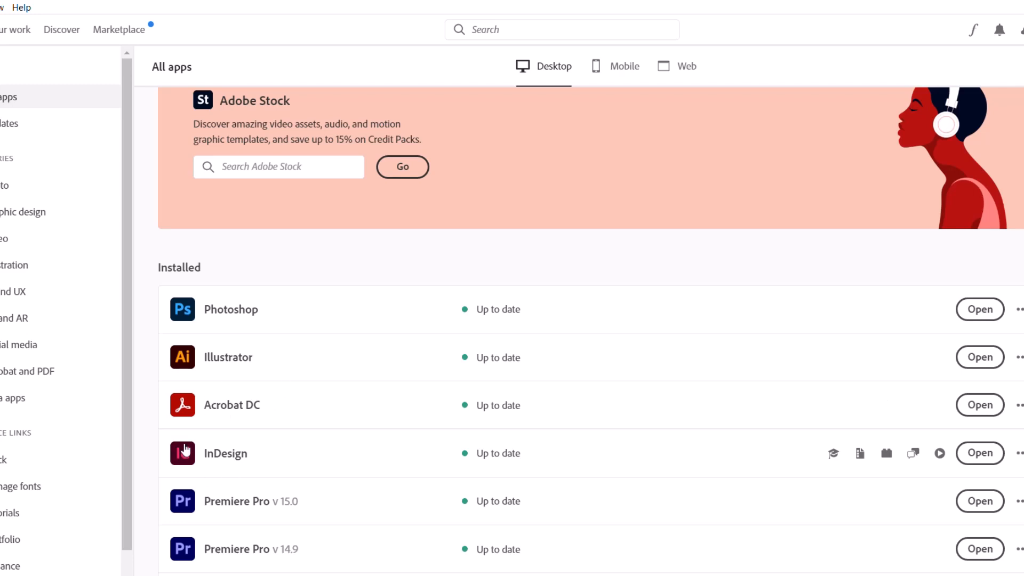
pyautogui.scroll(-3, 311, 419)
pyautogui.scroll(-2, 311, 419)
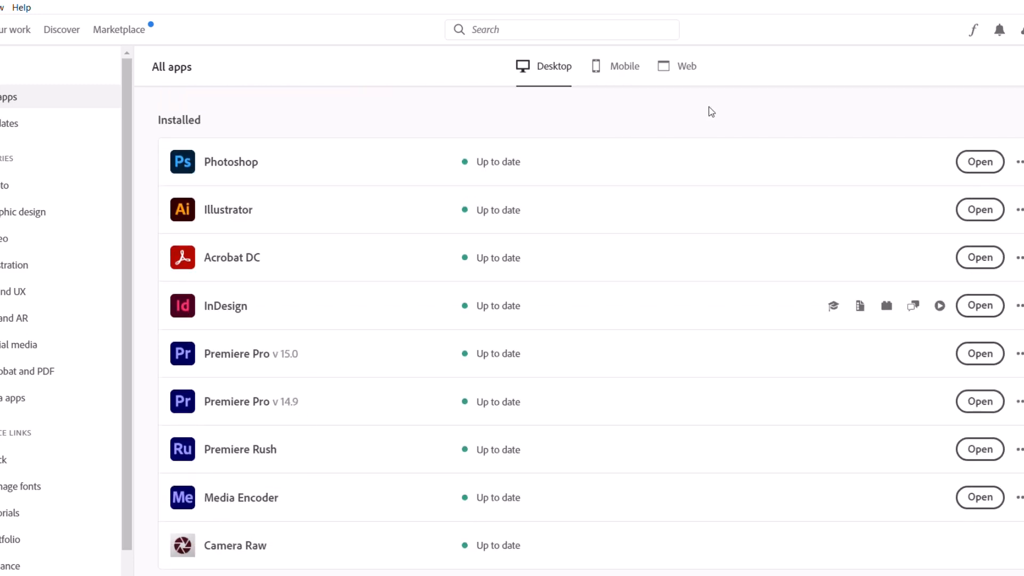
pyautogui.scroll(-15, 665, 176)
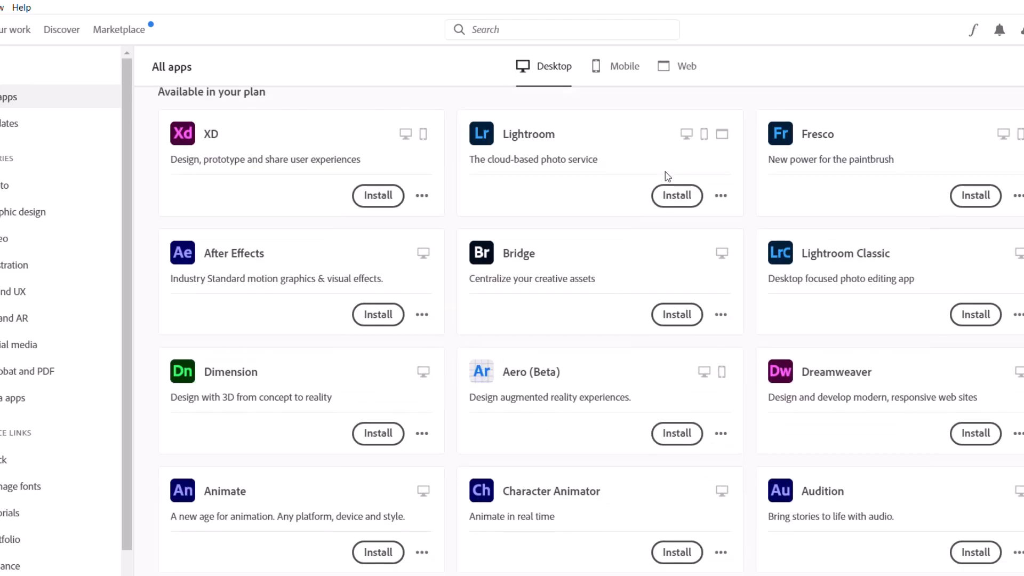
pyautogui.scroll(15, 665, 173)
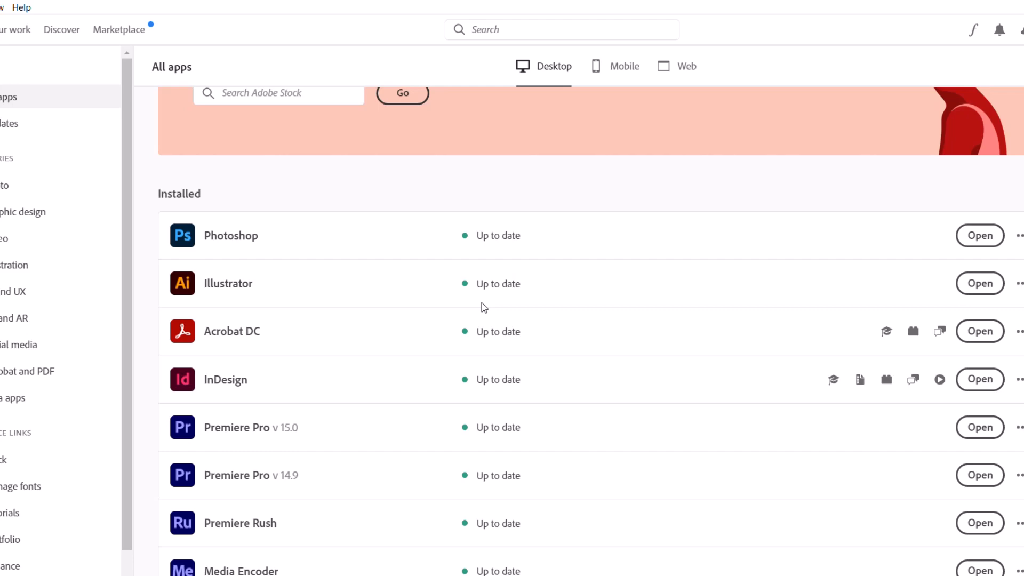
pyautogui.scroll(-14, 484, 308)
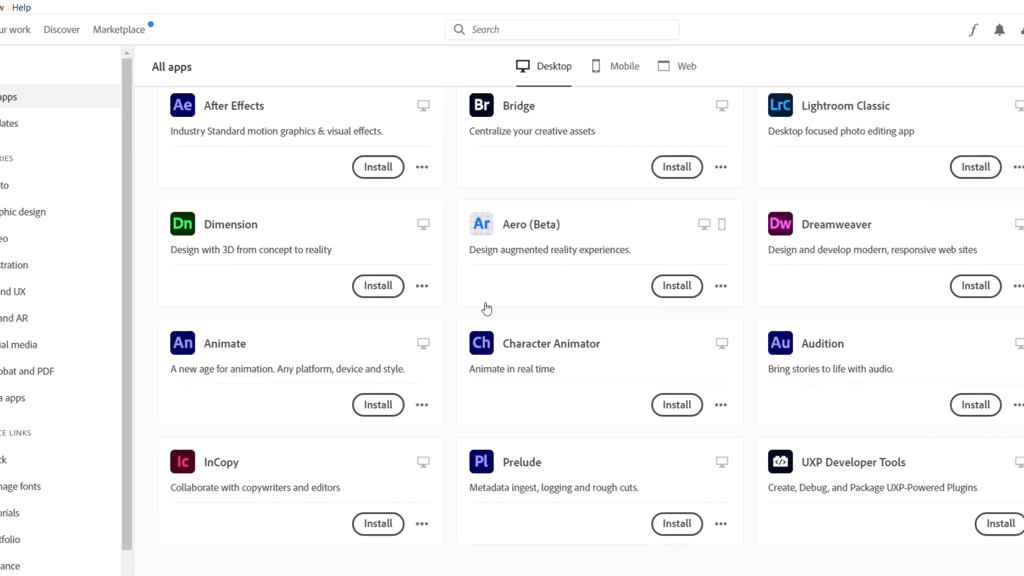
pyautogui.scroll(15, 487, 309)
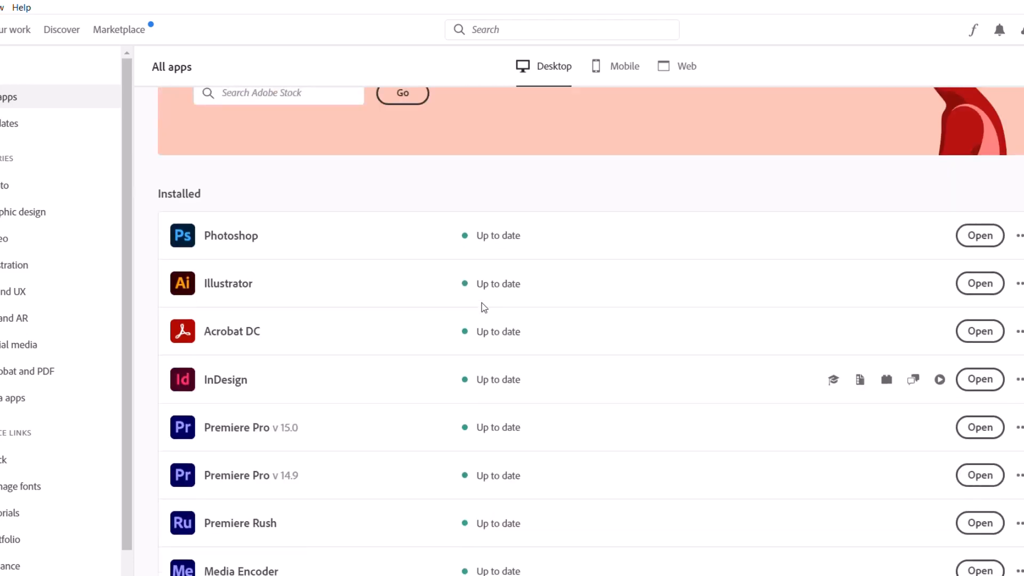
pyautogui.scroll(-2, 483, 306)
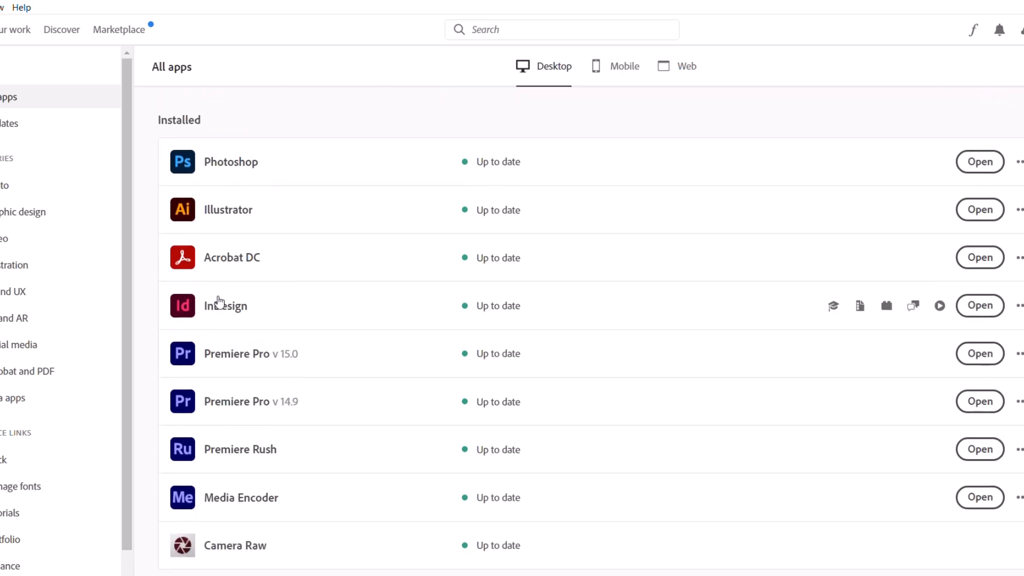
# - Launch InDesign and start a new document
pyautogui.moveTo(220, 301)
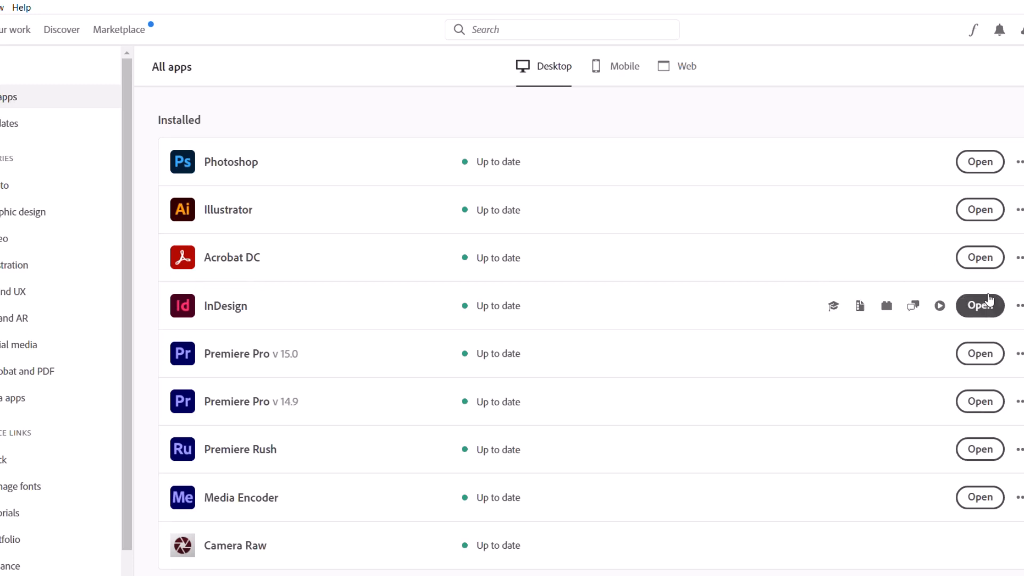
pyautogui.click(980, 305)
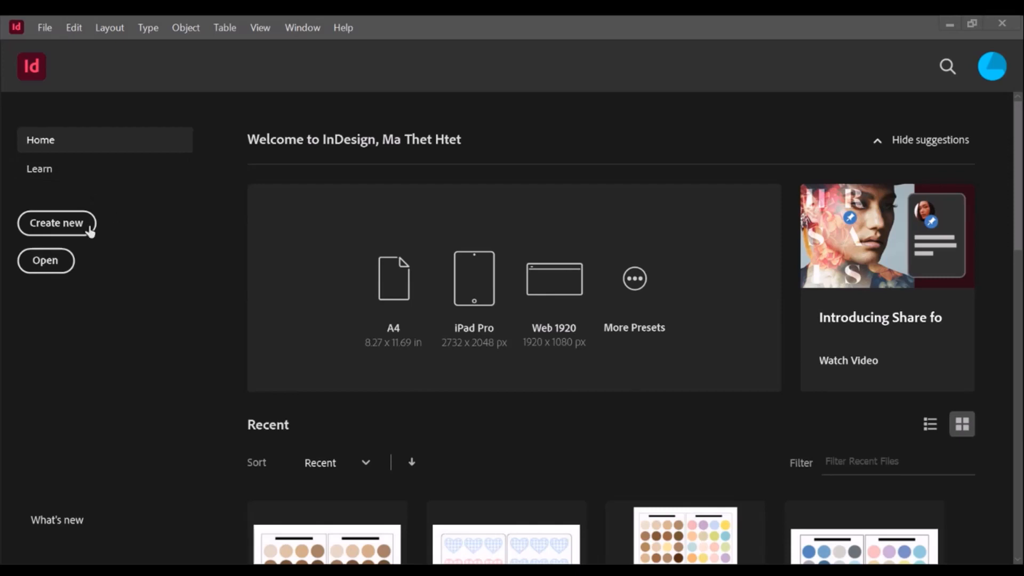
pyautogui.click(66, 234)
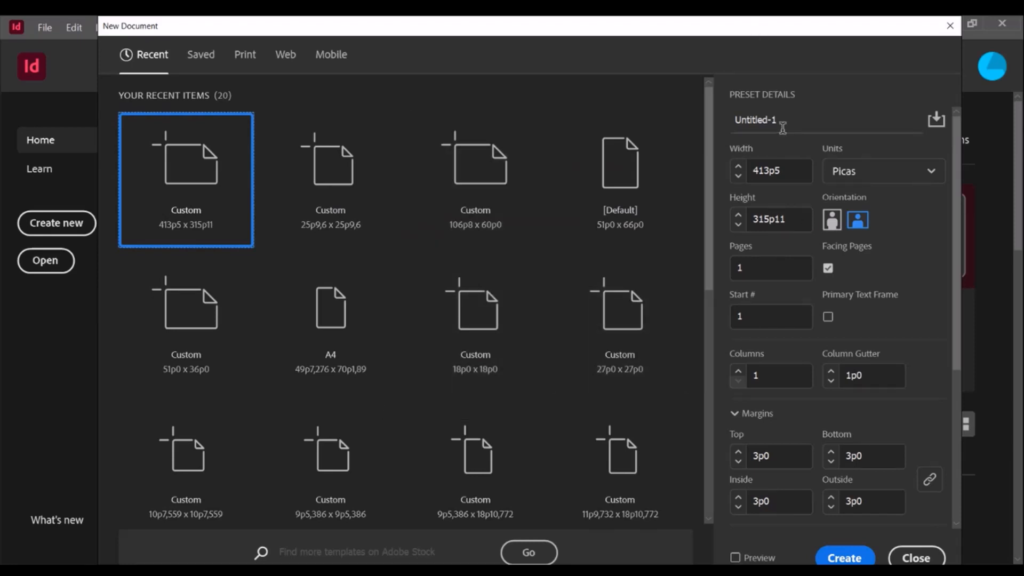
# - Name the new document "morning playlist tutorial"
pyautogui.moveTo(737, 115); pyautogui.dragTo(867, 98)
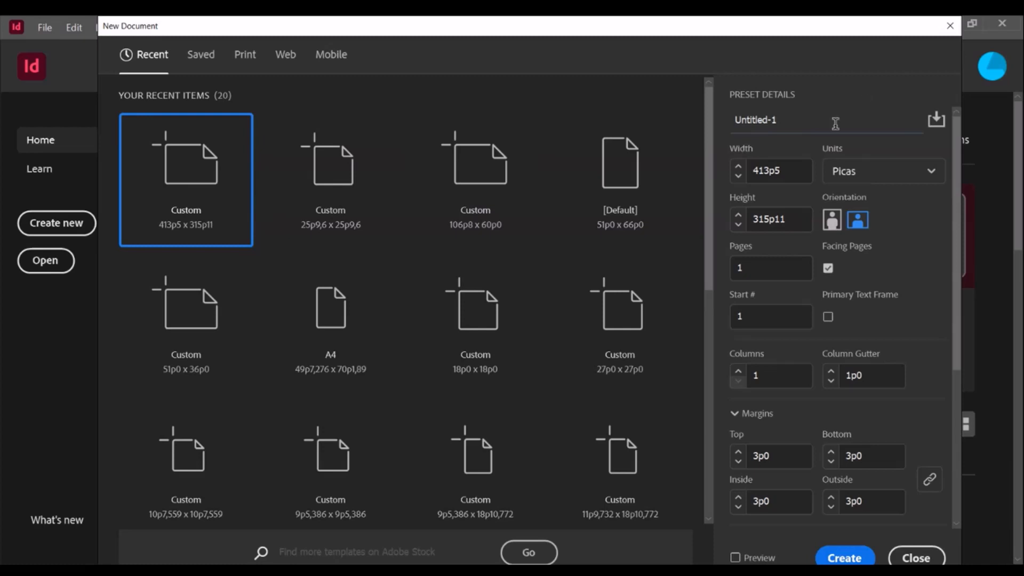
pyautogui.click(804, 120)
pyautogui.press('BackSpace')
pyautogui.press('BackSpace')
pyautogui.press('BackSpace')
pyautogui.press('BackSpace')
pyautogui.press('BackSpace')
pyautogui.press('BackSpace')
pyautogui.press('BackSpace')
pyautogui.press('BackSpace')
pyautogui.press('BackSpace')
pyautogui.press('BackSpace')
pyautogui.write('morning playlist tutorial')
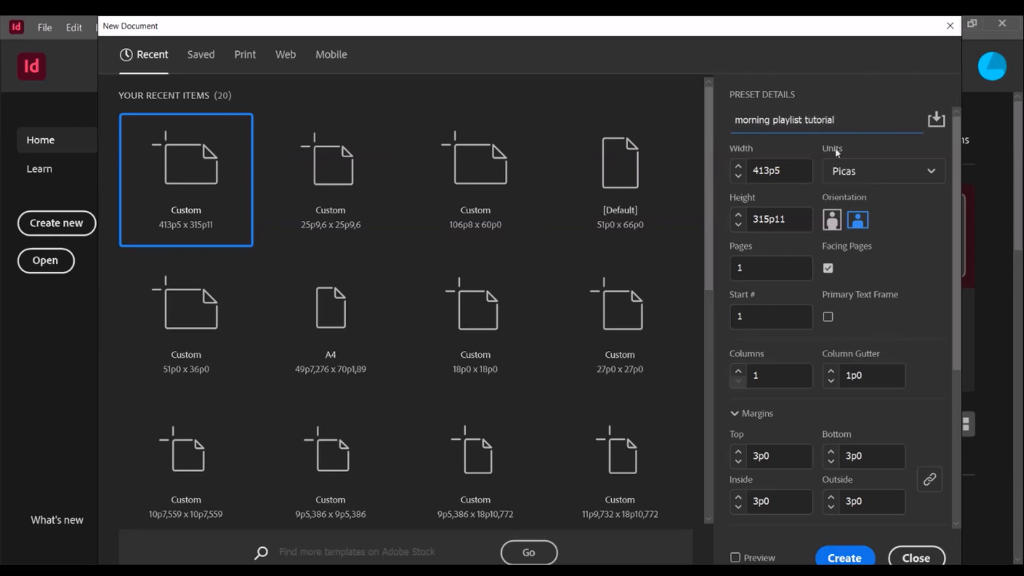
pyautogui.click(853, 145)
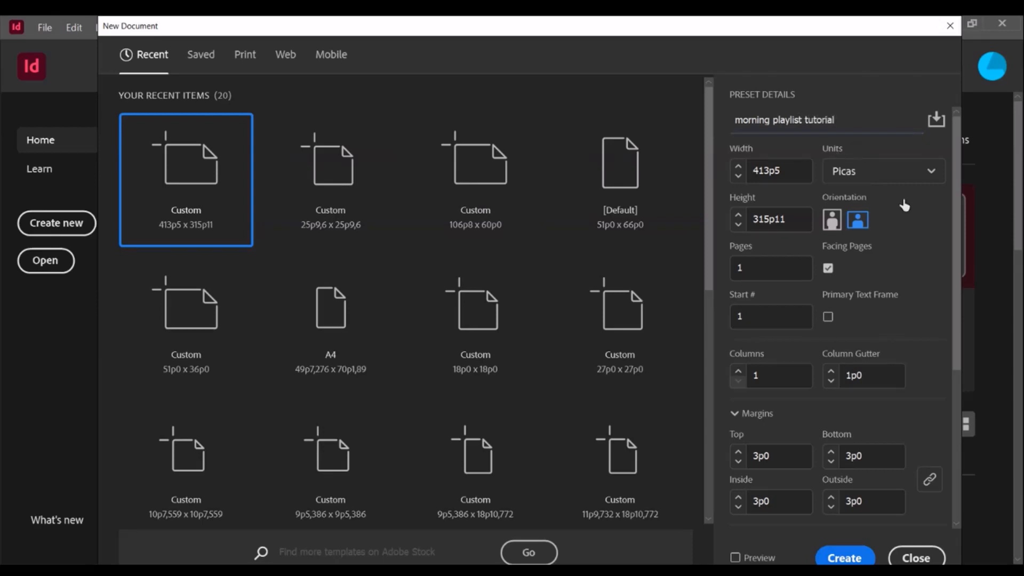
pyautogui.click(904, 180)
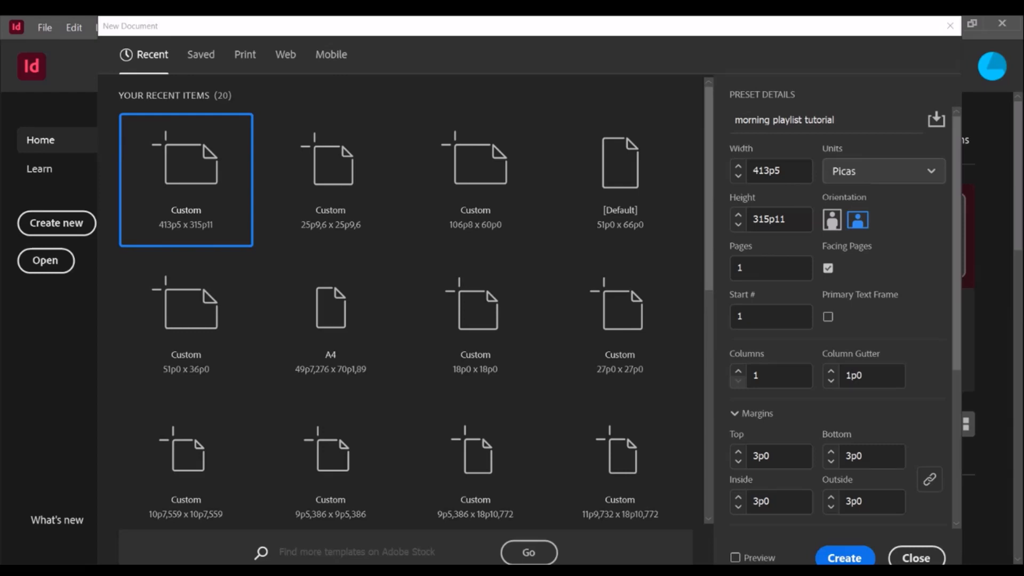
pyautogui.click(863, 378)
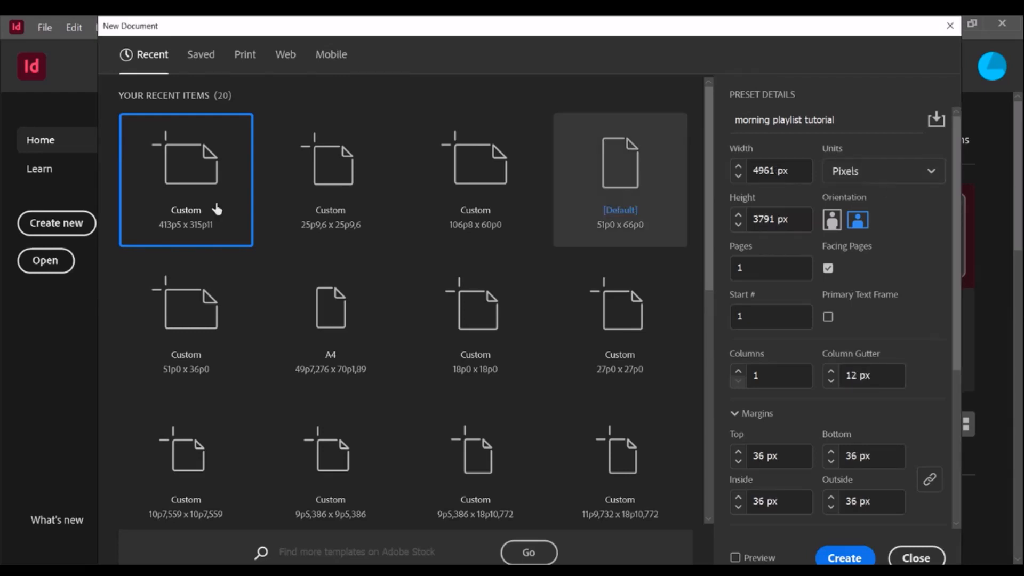
pyautogui.click(350, 176)
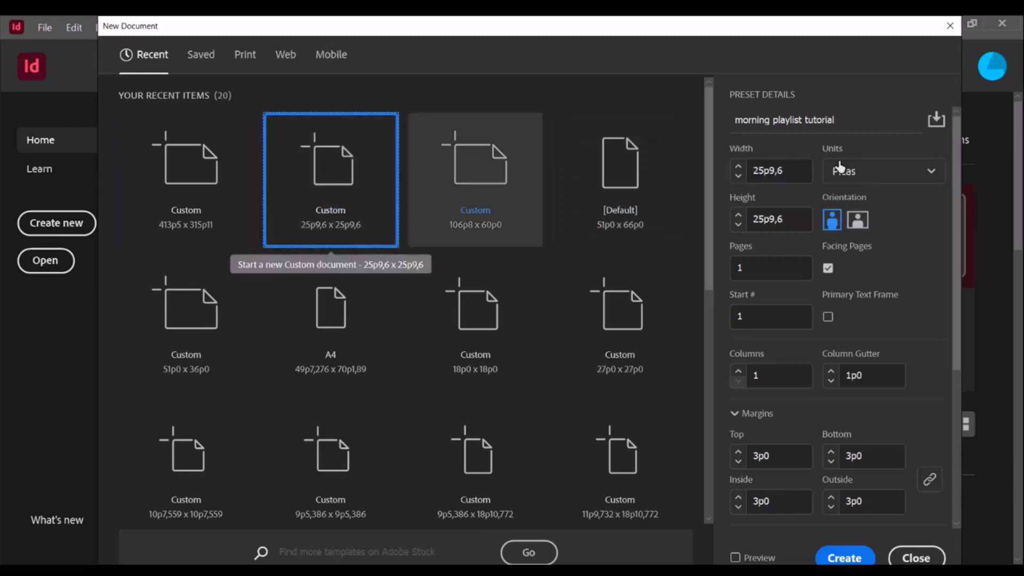
pyautogui.click(899, 171)
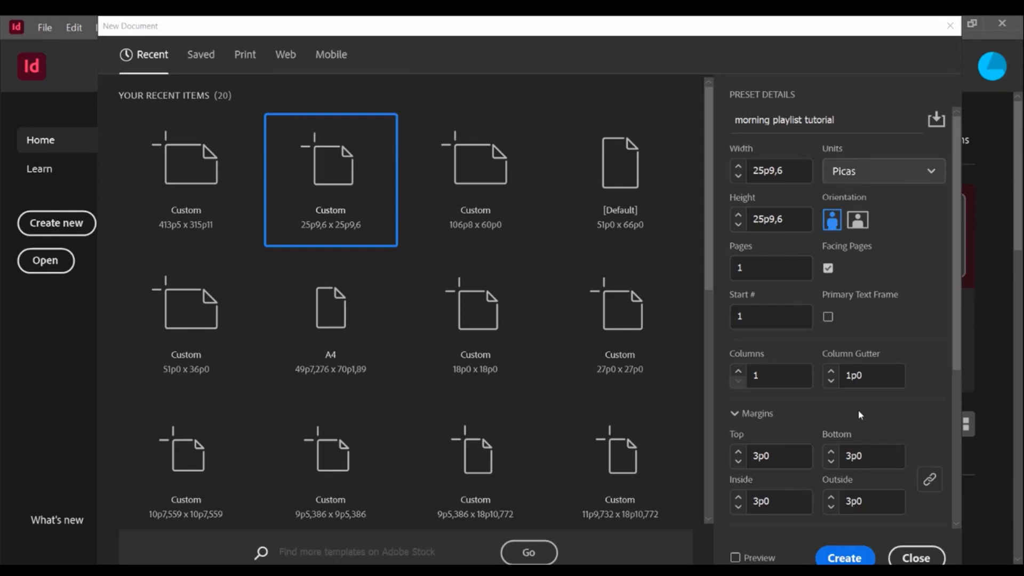
pyautogui.click(863, 383)
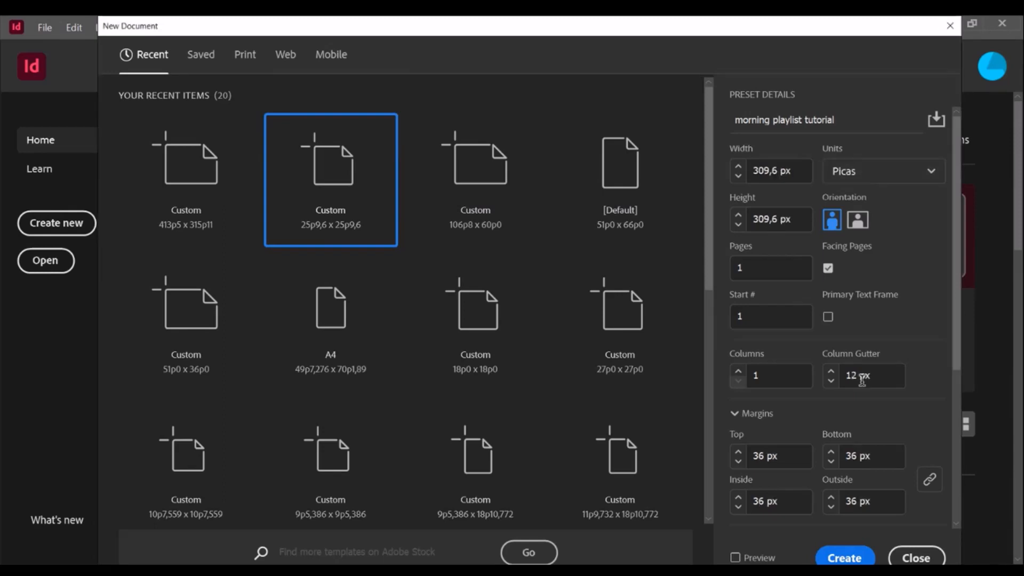
# - Choose the recent custom 106p8 x 60p0 preset and set its units to pixels for a 1280 x 720 px page
pyautogui.click(485, 191)
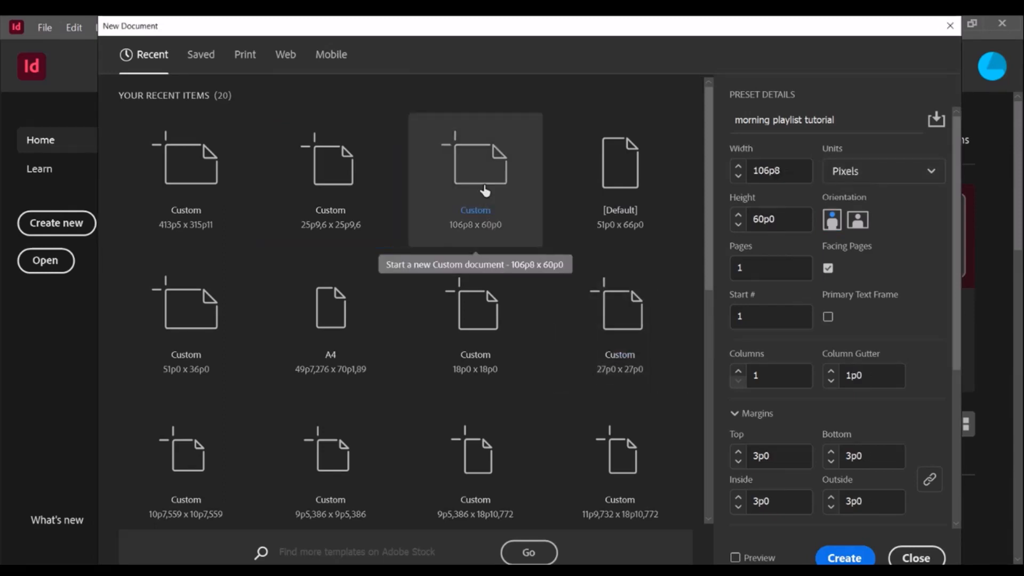
pyautogui.click(885, 171)
pyautogui.click(861, 377)
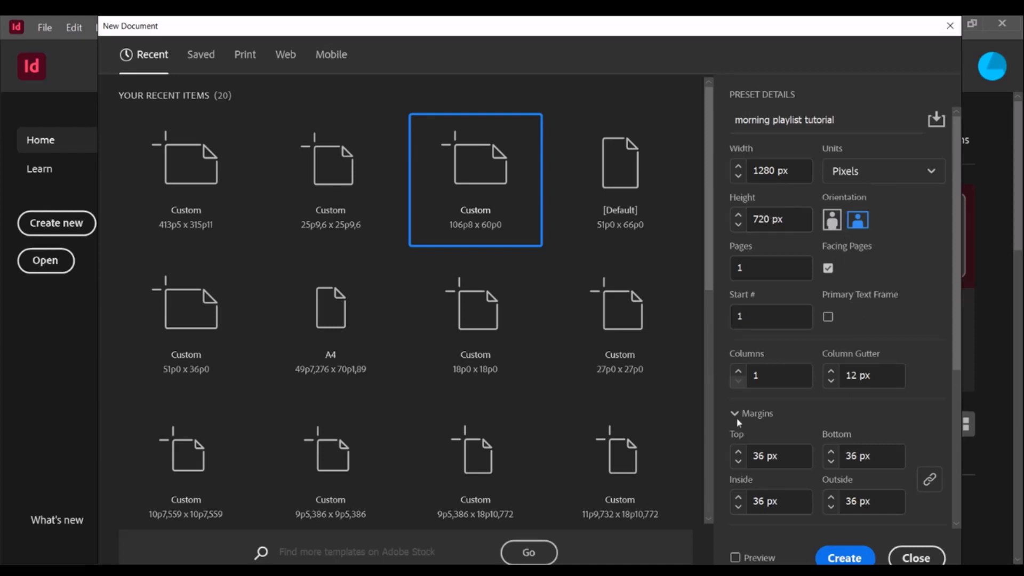
# - Switch the page orientation to portrait and back to landscape, and create the document
pyautogui.scroll(-5, 816, 326)
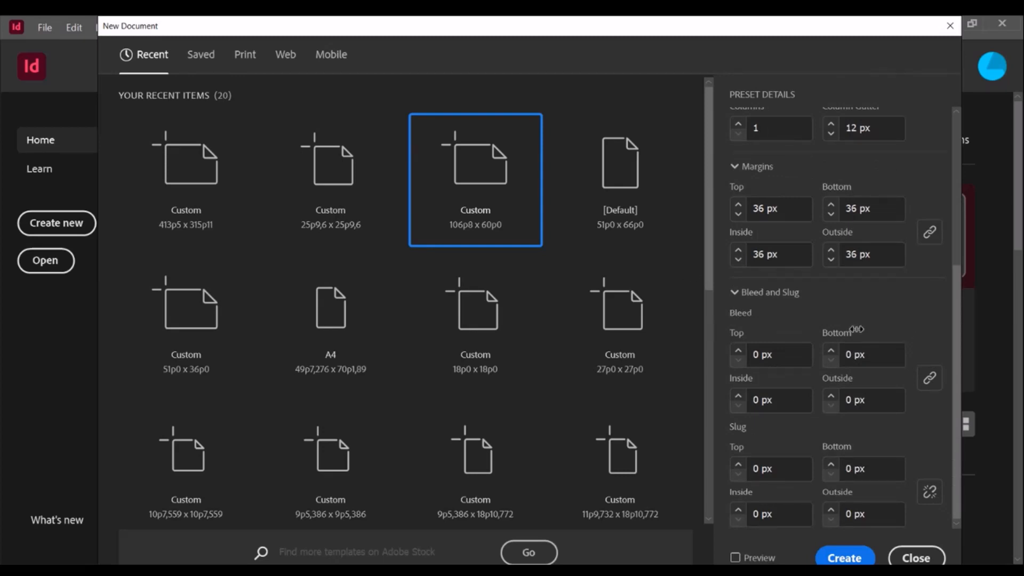
pyautogui.scroll(2, 860, 335)
pyautogui.scroll(3, 860, 335)
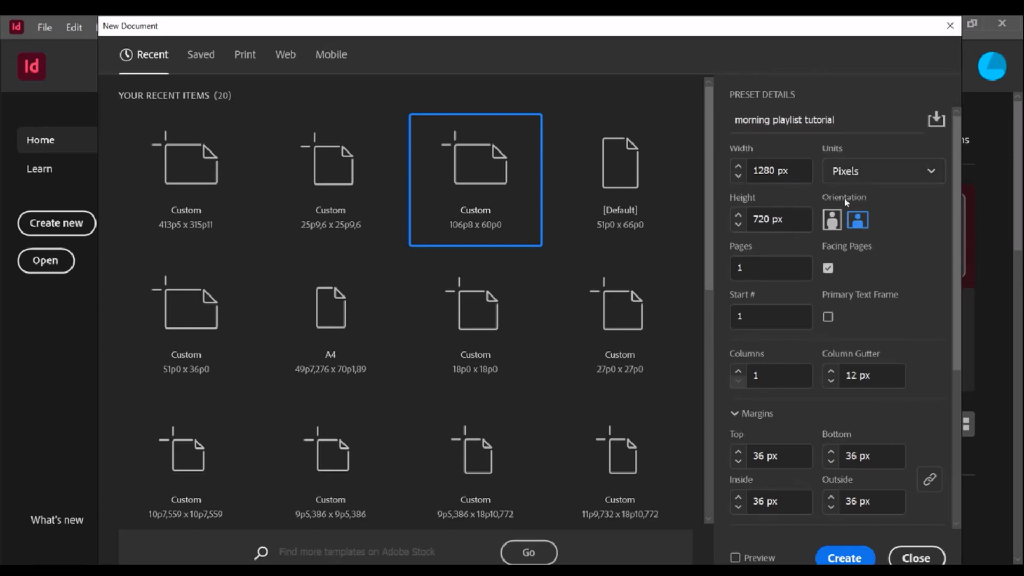
pyautogui.click(831, 223)
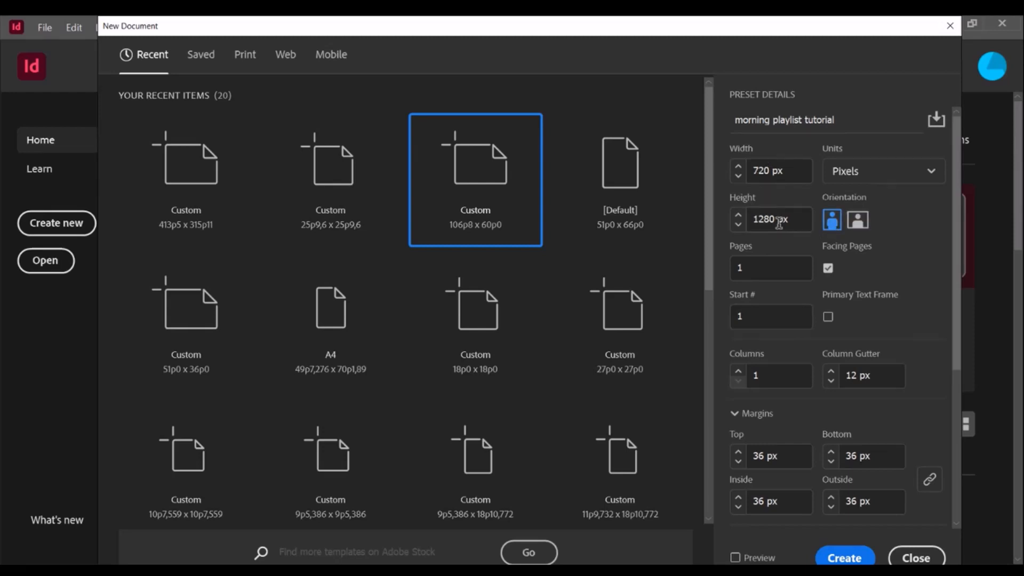
pyautogui.click(863, 222)
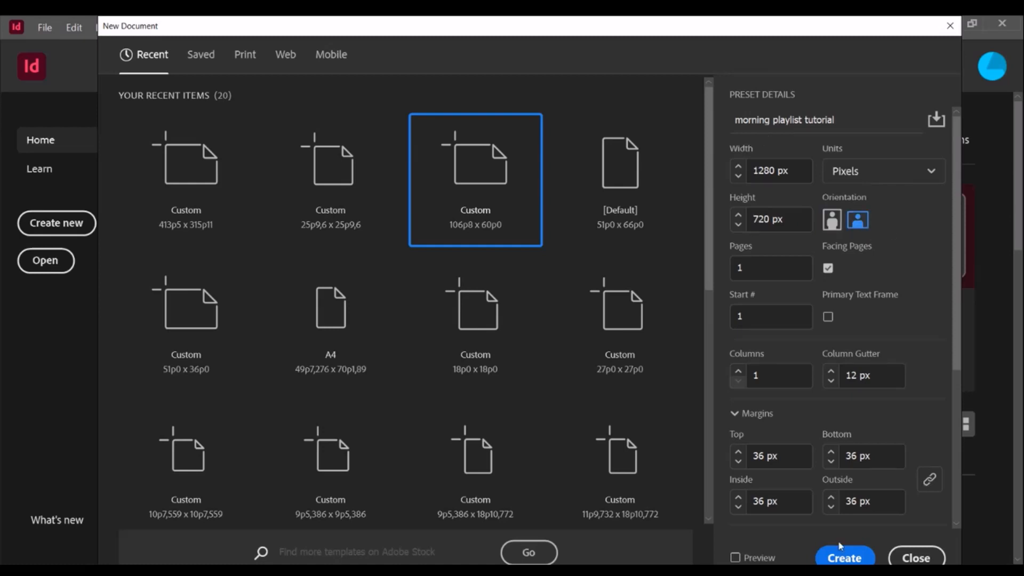
pyautogui.click(852, 559)
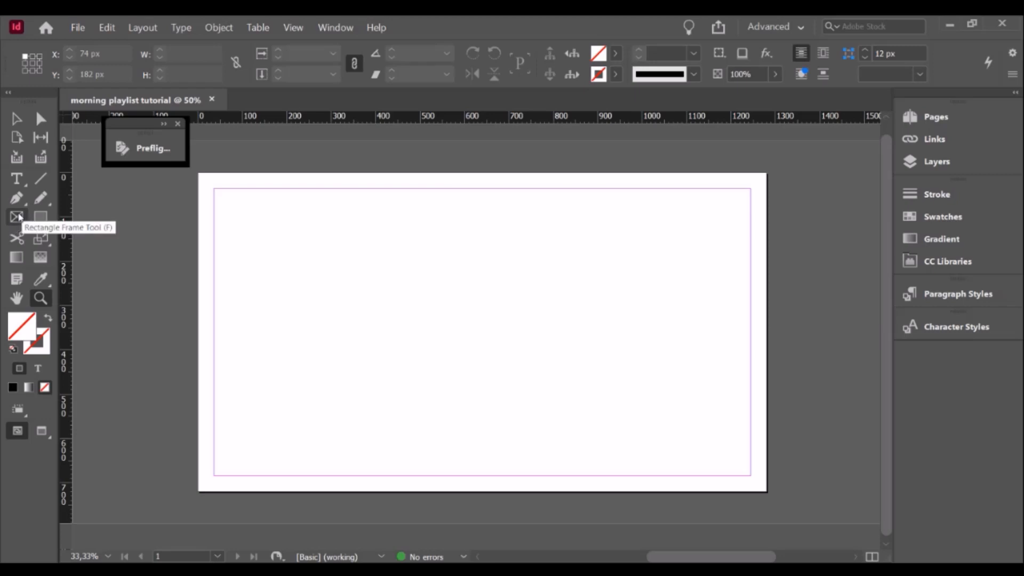
# - Draw a 1280 x 720 px rectangle frame covering the whole page from corner to corner
pyautogui.click(19, 216)
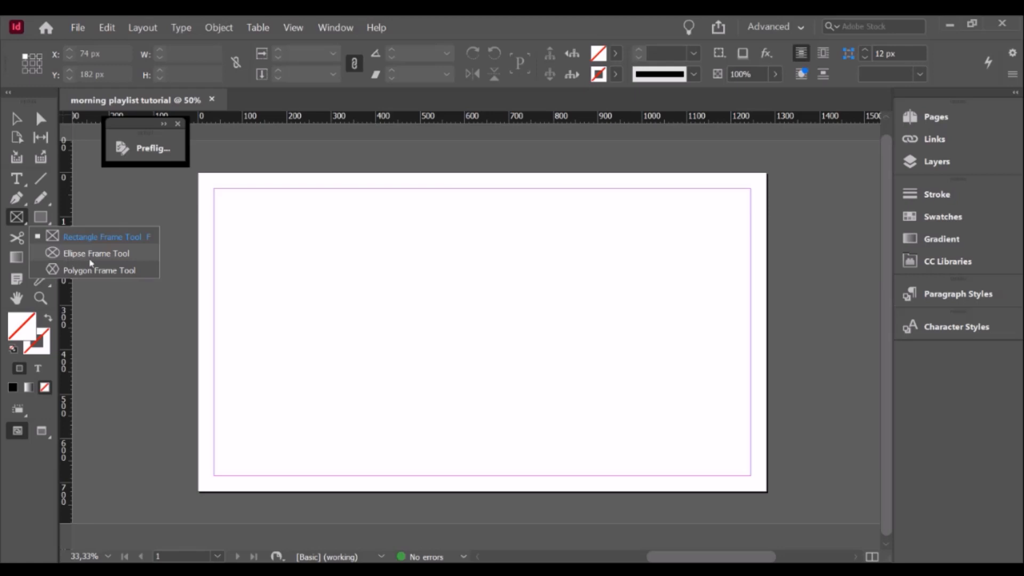
pyautogui.click(75, 238)
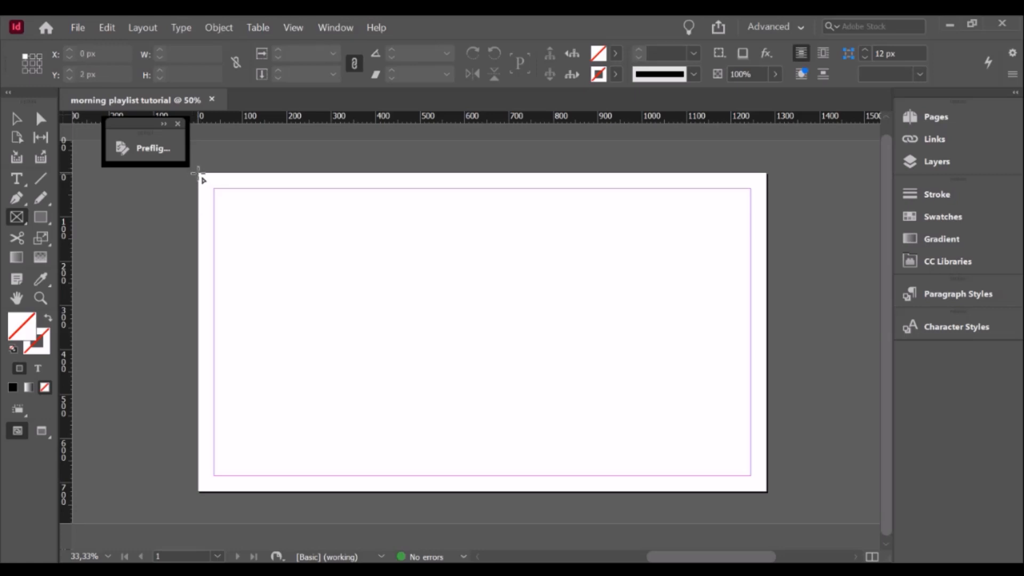
pyautogui.moveTo(198, 173); pyautogui.dragTo(767, 489)
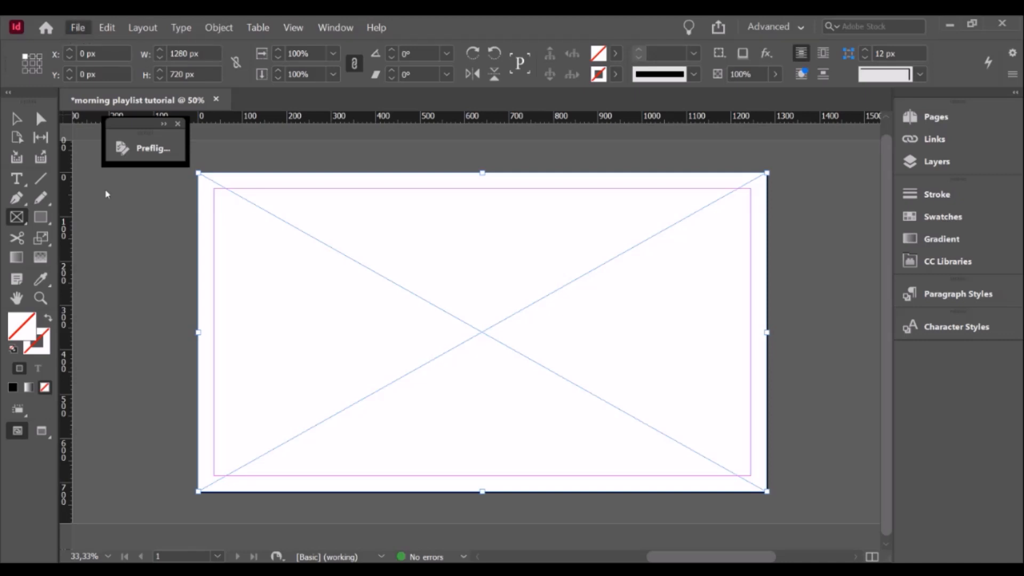
# - Place the green music player image 84a3c15d42bd7e4b4c45b7e54202a70e from the Youtube > Playlist > morning mood playlist folder into the full-page frame
pyautogui.hotkey('ctrl', 'd')
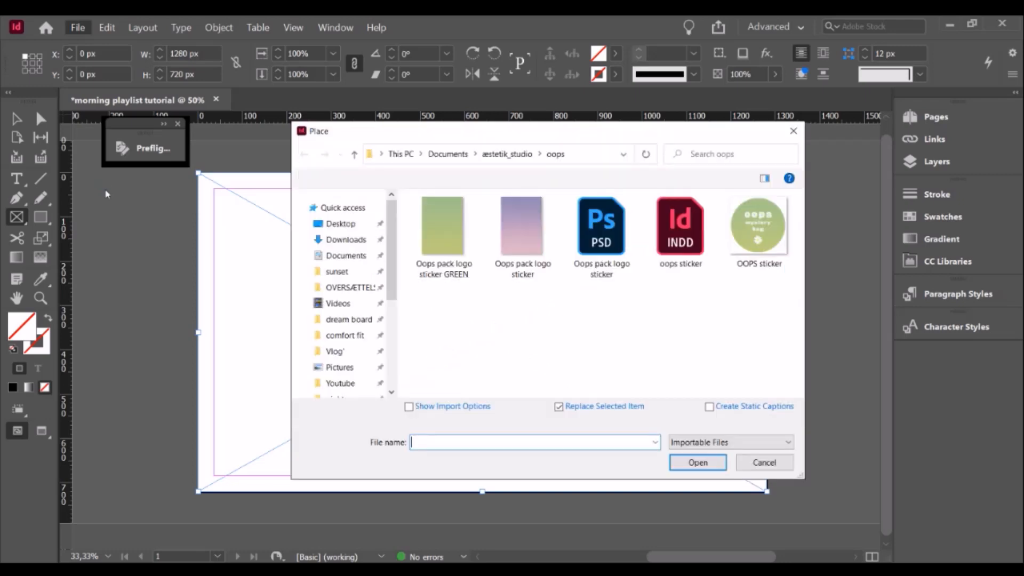
pyautogui.scroll(3, 355, 293)
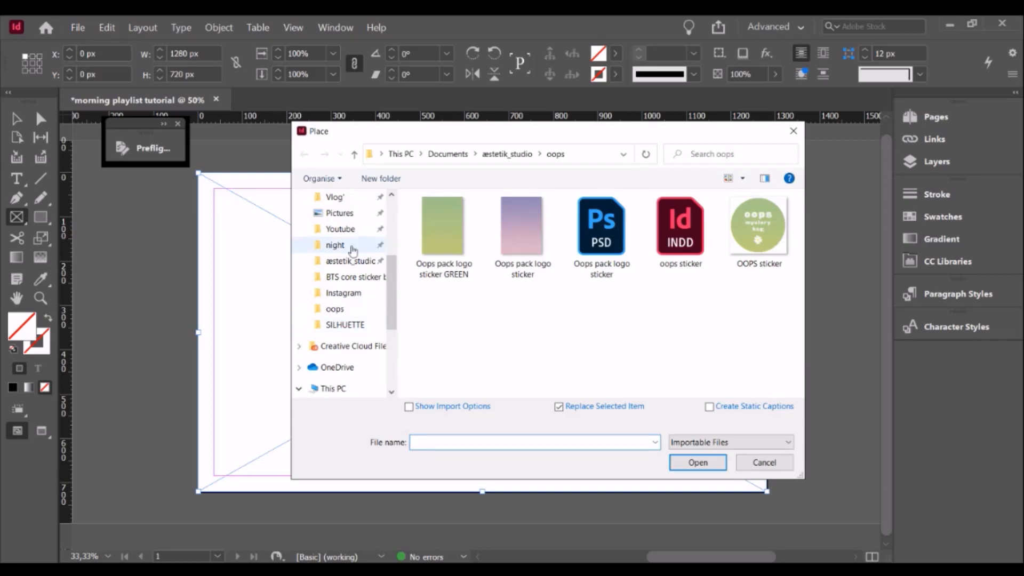
pyautogui.scroll(1, 347, 256)
pyautogui.click(340, 246)
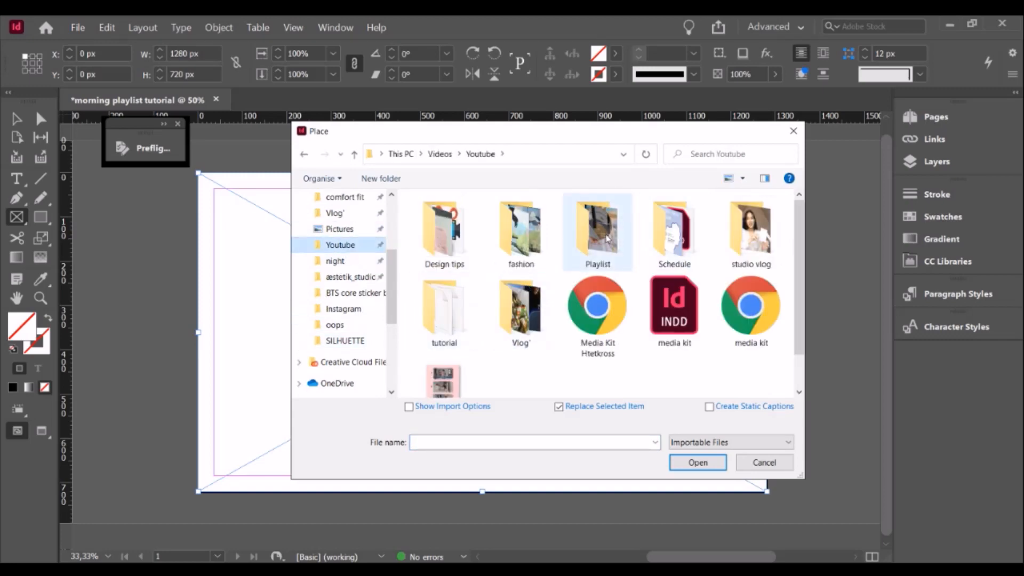
pyautogui.click(603, 243)
pyautogui.doubleClick(603, 243)
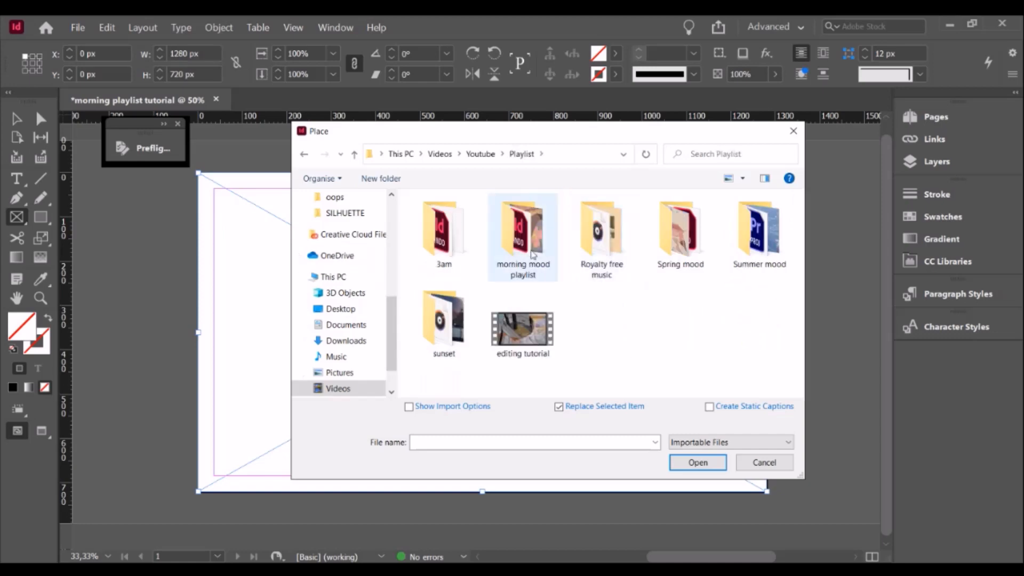
pyautogui.click(538, 252)
pyautogui.doubleClick(520, 256)
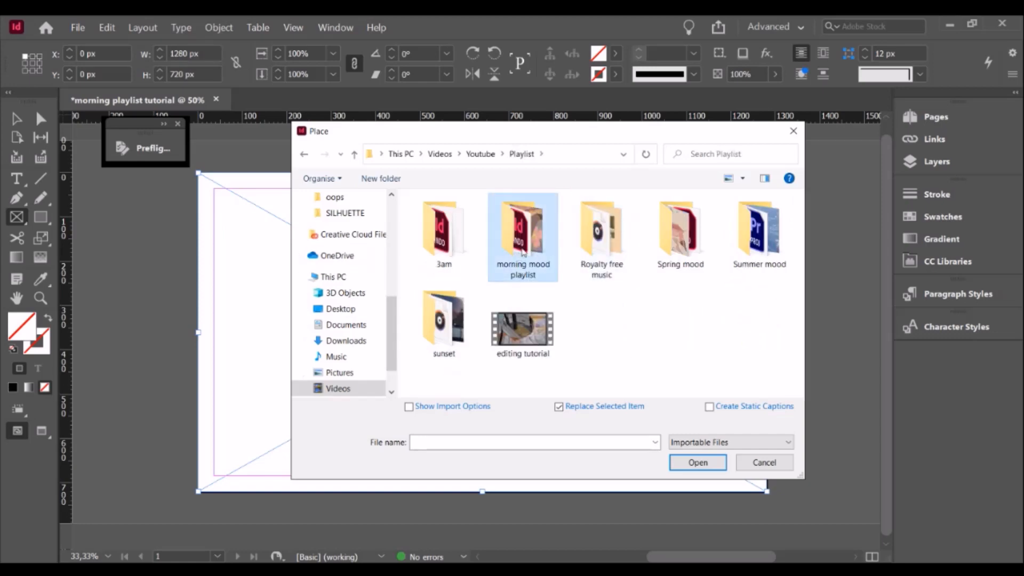
pyautogui.click(696, 250)
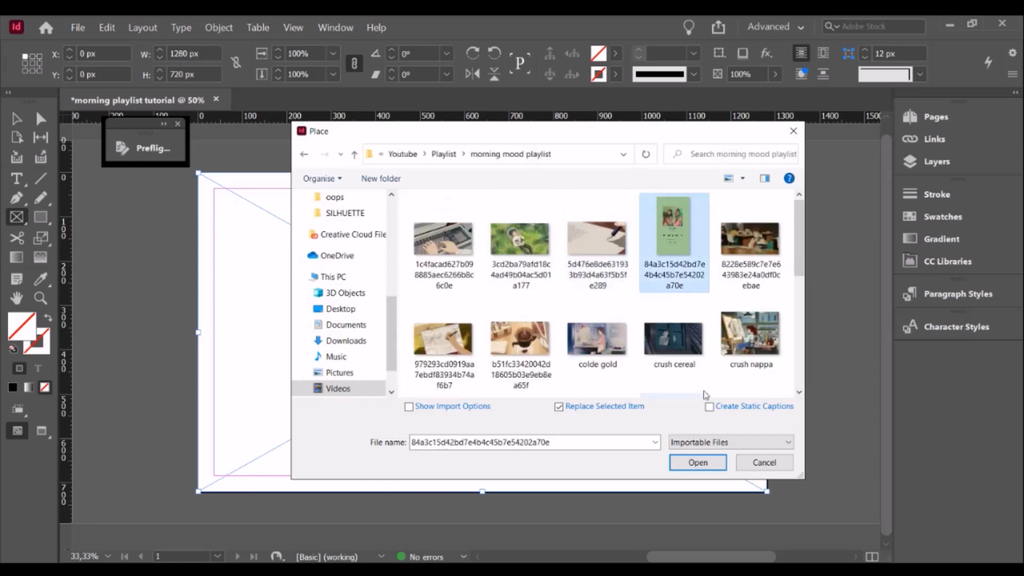
pyautogui.click(699, 463)
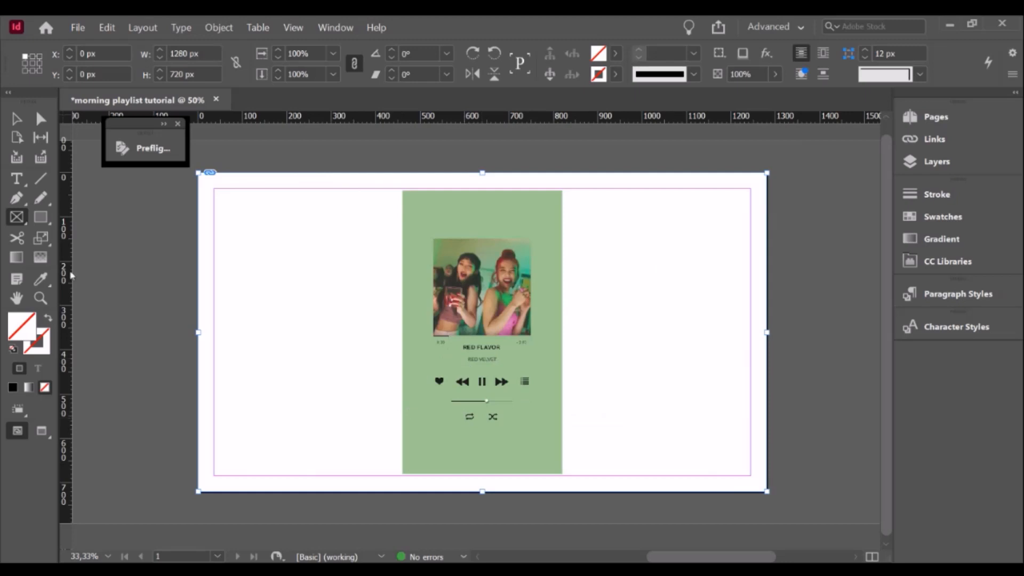
# - Shift the placed image within its frame, try stretching it unevenly to 784 x 956 px, and undo the stretch
pyautogui.click(17, 119)
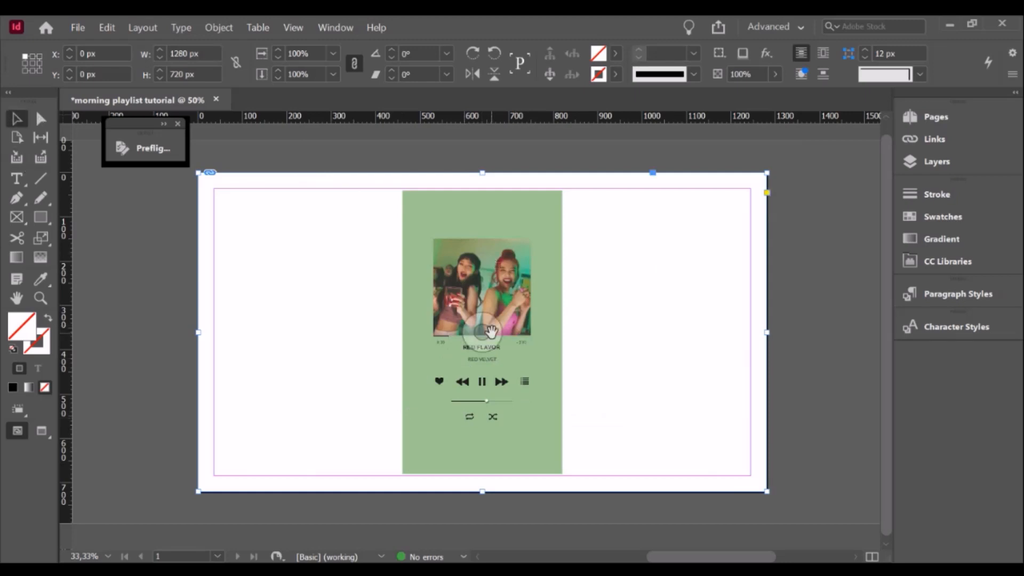
pyautogui.click(491, 332)
pyautogui.moveTo(489, 342); pyautogui.dragTo(354, 251)
pyautogui.moveTo(430, 381); pyautogui.dragTo(618, 521)
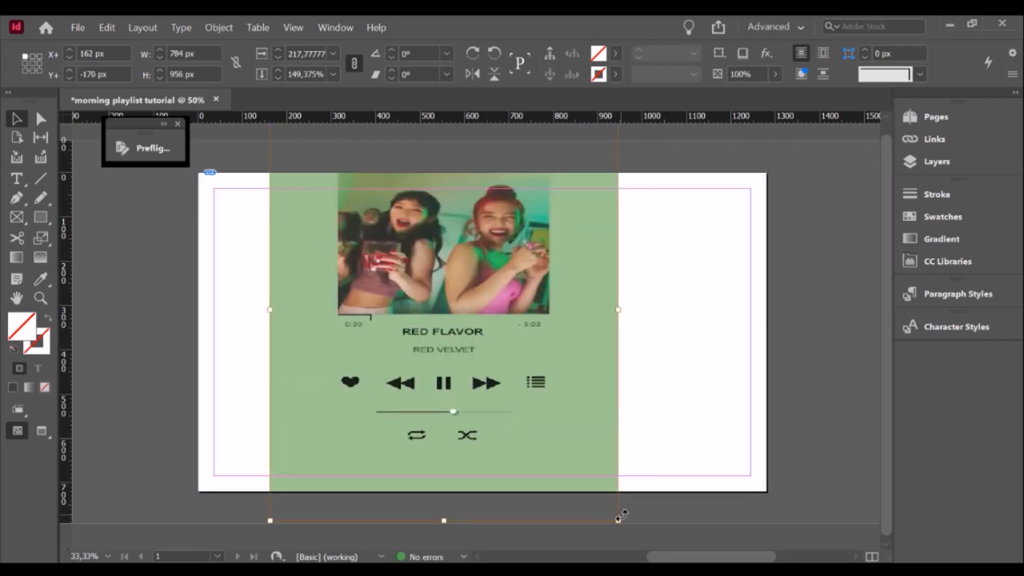
pyautogui.hotkey('ctrl', 'z')
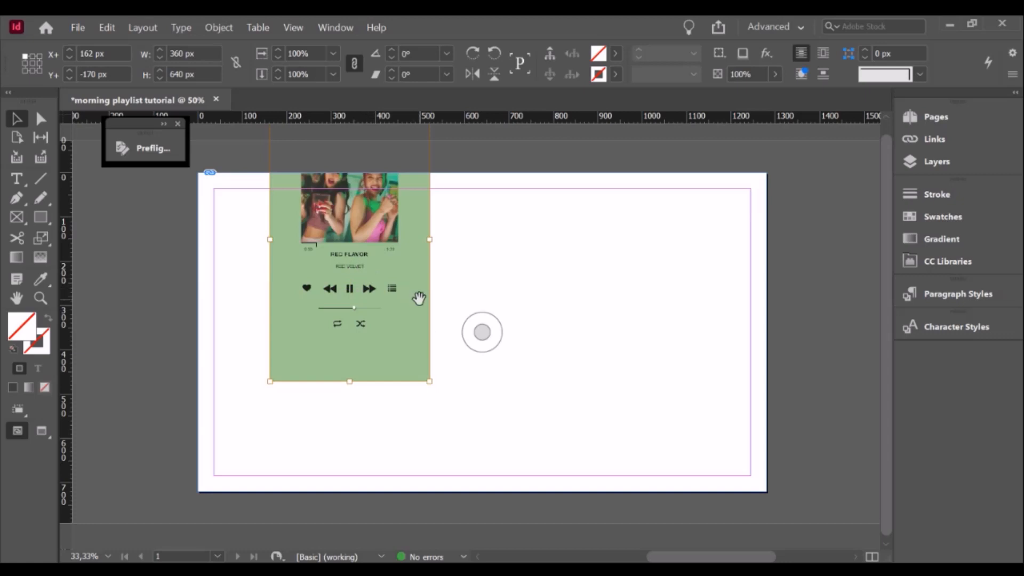
# - Alternate between selecting the full-page frame and selecting only the image inside it
pyautogui.click(701, 304)
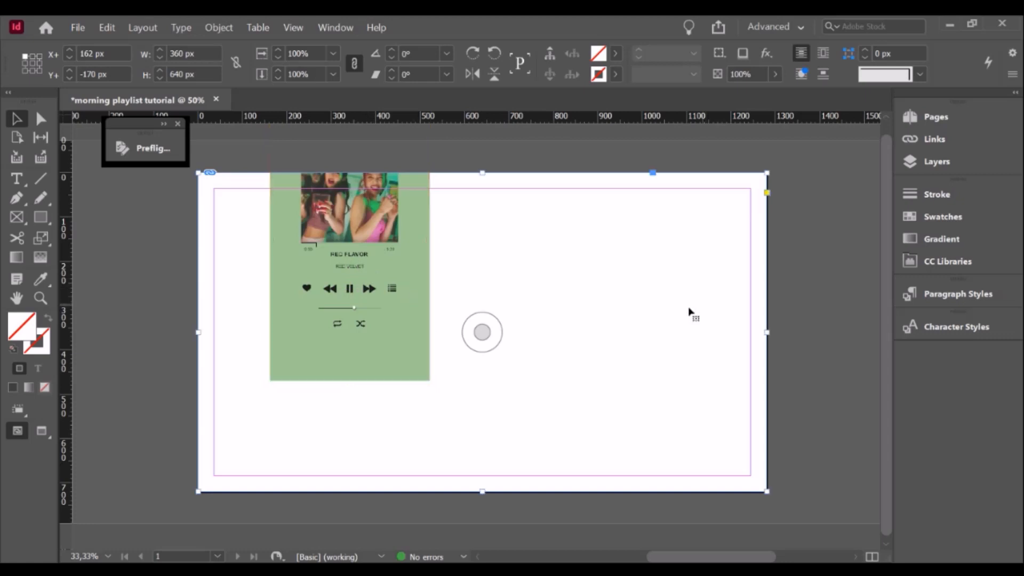
pyautogui.click(805, 249)
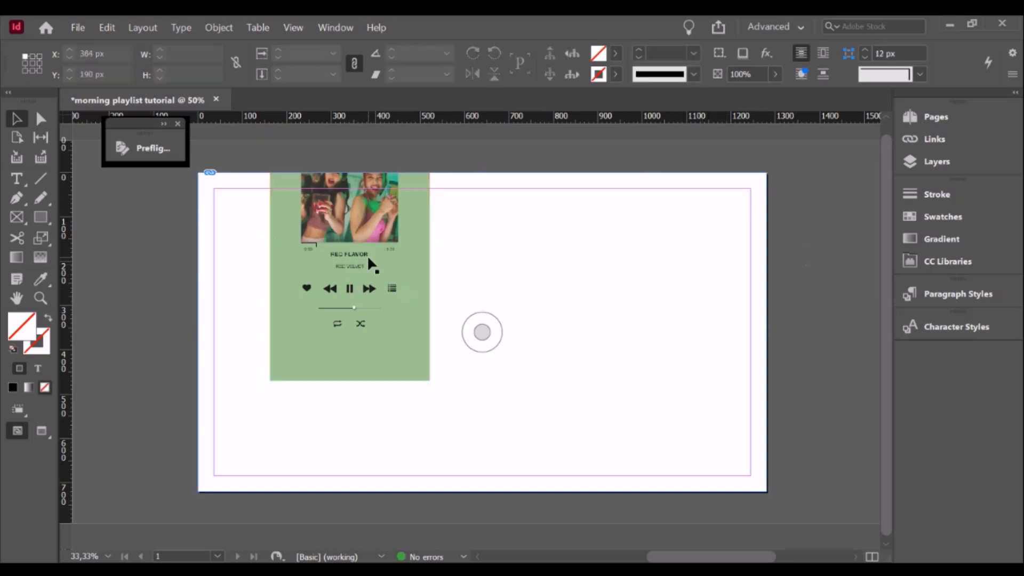
pyautogui.click(481, 330)
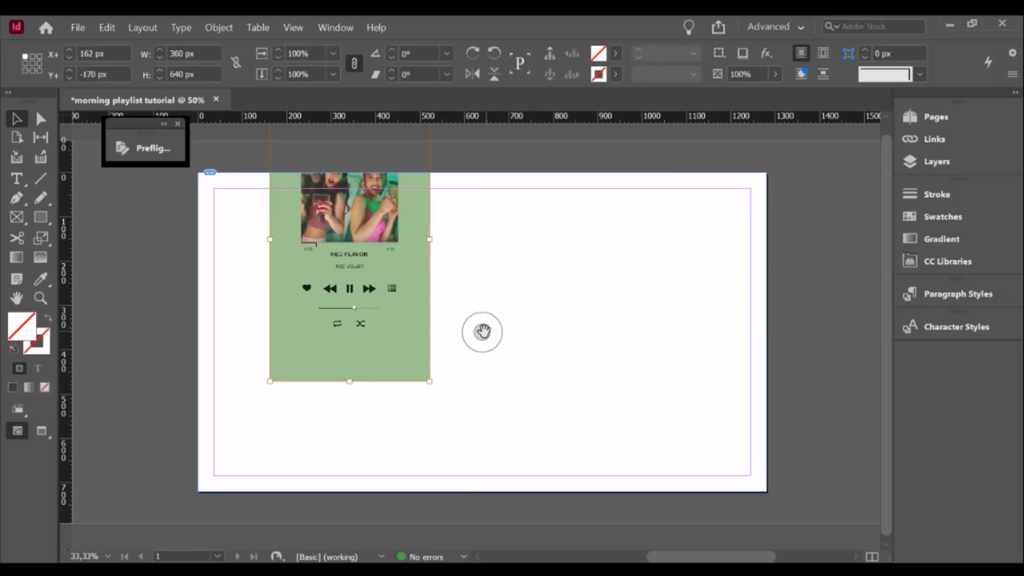
pyautogui.click(659, 267)
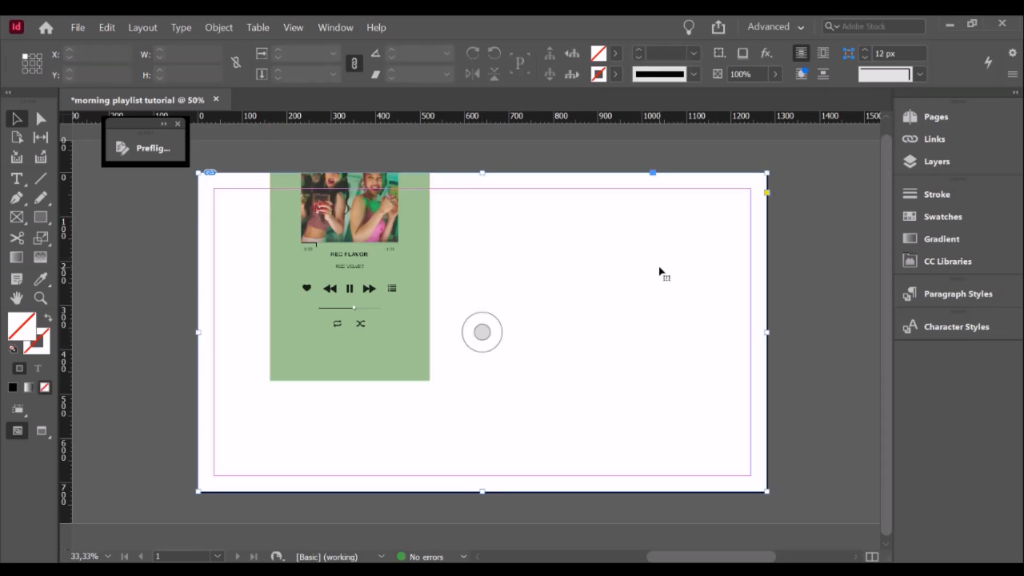
pyautogui.click(809, 241)
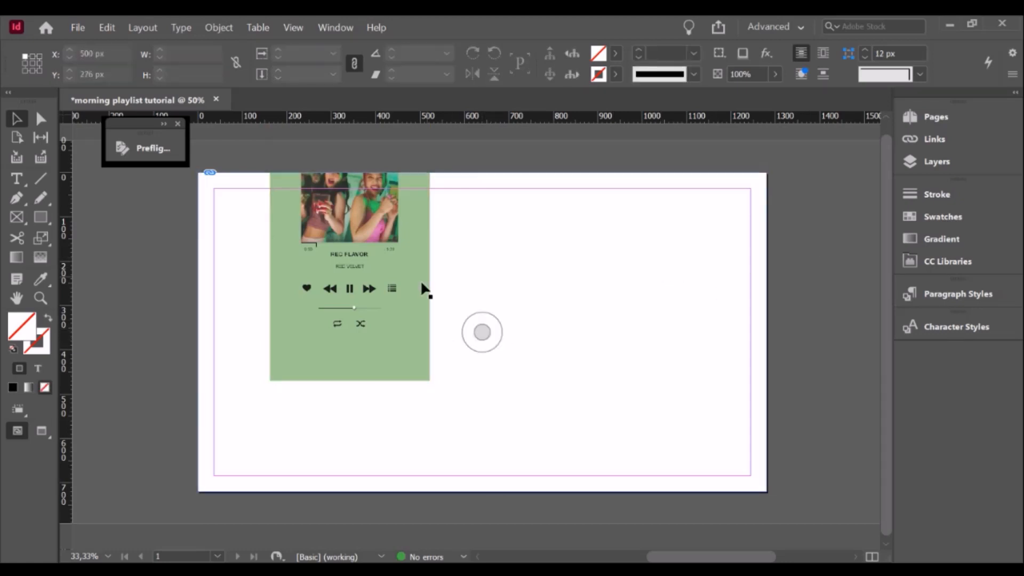
pyautogui.click(548, 257)
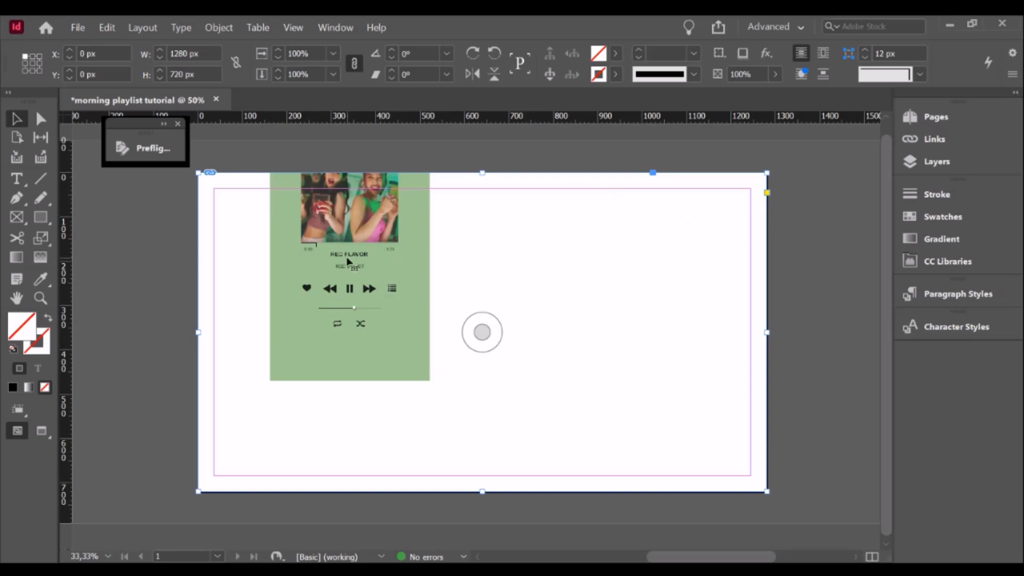
# - Scale the image inside the frame proportionally to about 758 px wide and move it to the page's horizontal centre, showing the player controls
pyautogui.click(483, 332)
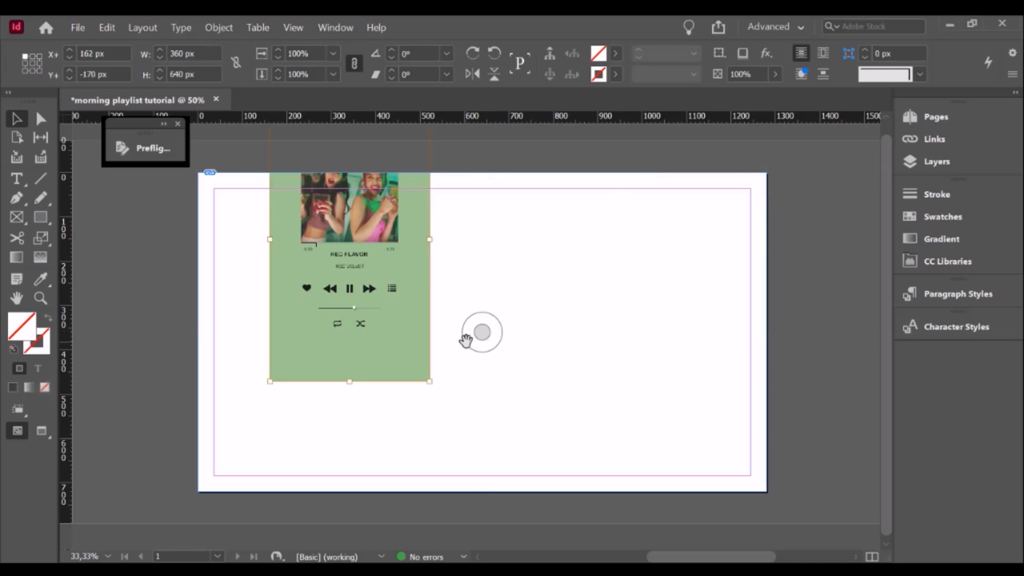
pyautogui.moveTo(377, 291); pyautogui.dragTo(308, 303)
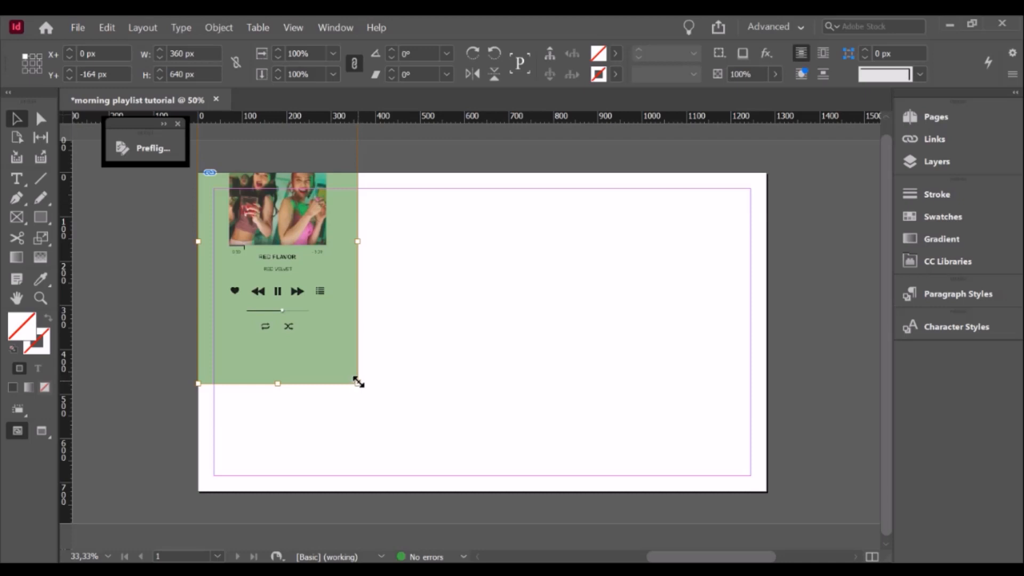
pyautogui.moveTo(357, 383); pyautogui.dragTo(535, 547)
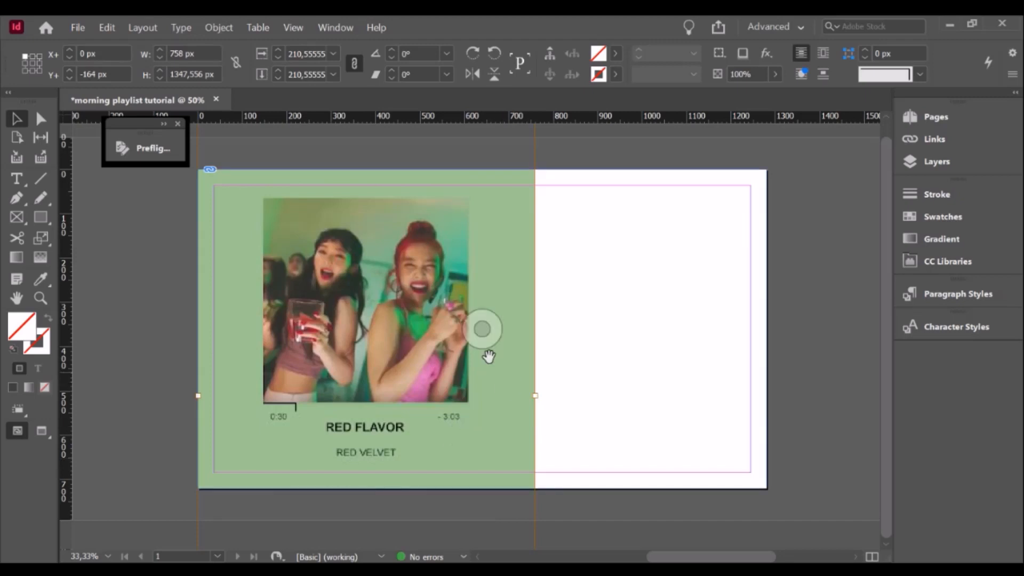
pyautogui.moveTo(478, 341); pyautogui.dragTo(474, 289)
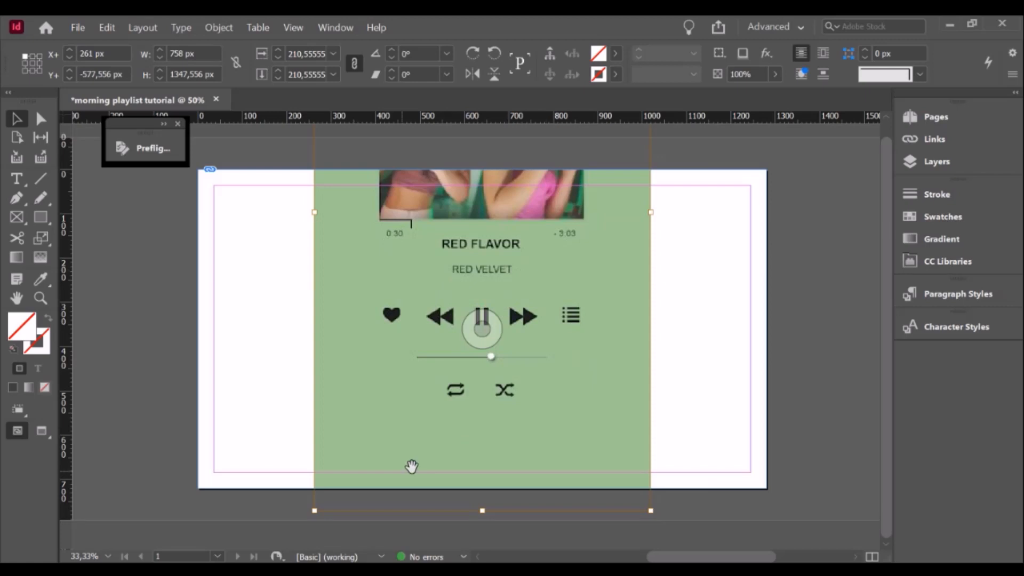
# - Enlarge the image proportionally to about 973 x 1730 px and centre it horizontally at X 153.5 px, Y -758 px with the controls showing
pyautogui.moveTo(651, 509); pyautogui.dragTo(748, 559)
pyautogui.click(482, 330)
pyautogui.moveTo(496, 334); pyautogui.dragTo(425, 276)
pyautogui.moveTo(492, 328)
pyautogui.mouseDown()
pyautogui.moveTo(525, 311)
pyautogui.moveTo(481, 329)
pyautogui.mouseUp()
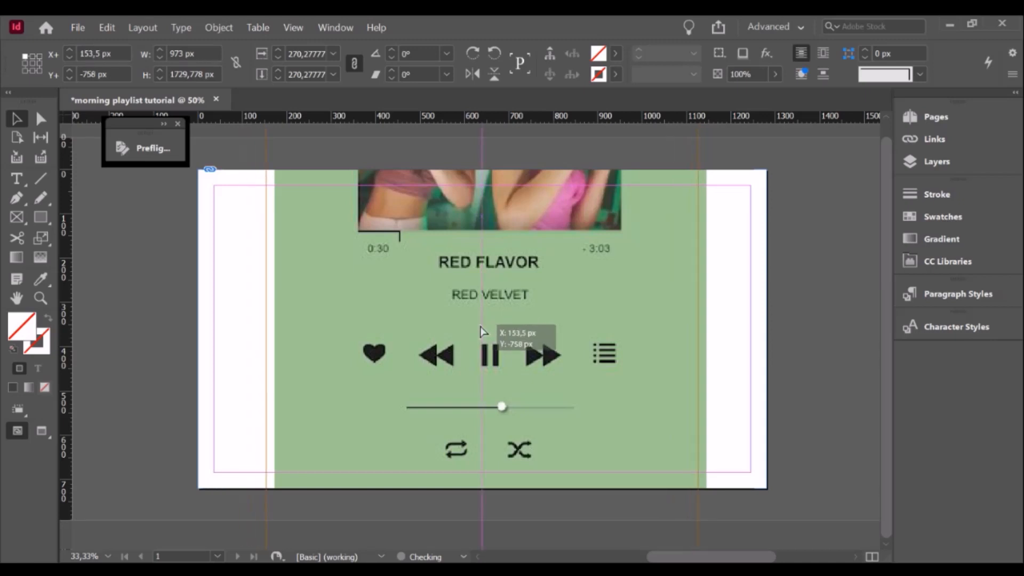
pyautogui.moveTo(484, 332); pyautogui.dragTo(482, 330)
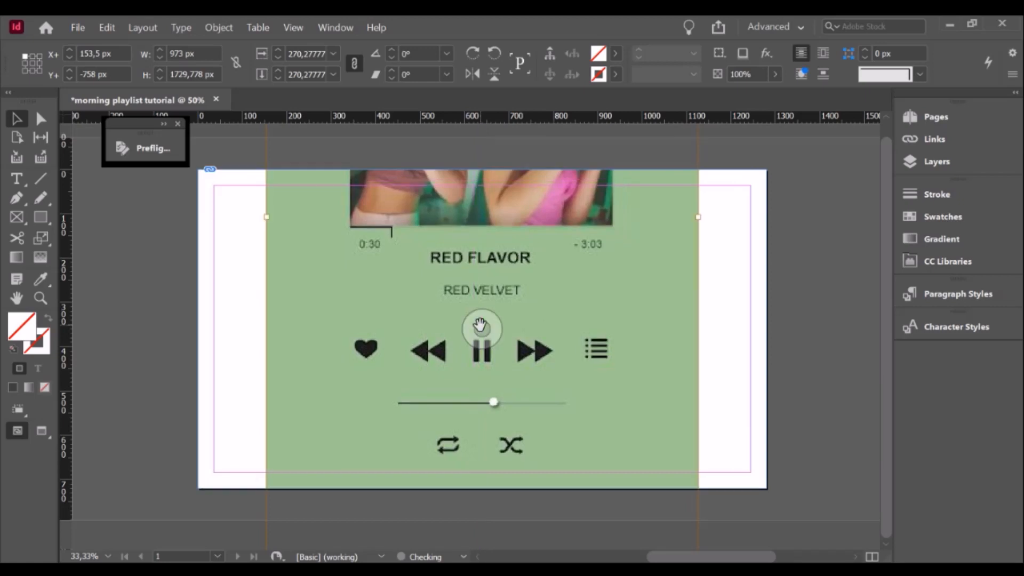
pyautogui.click(745, 304)
pyautogui.click(785, 318)
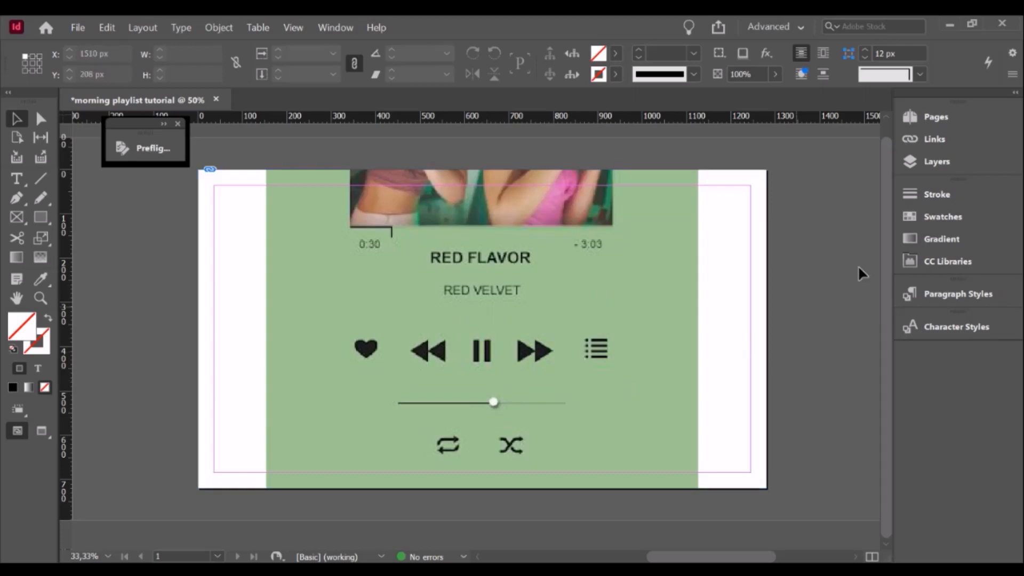
# - Add a second layer above Layer 1 and make it the active layer
pyautogui.click(938, 162)
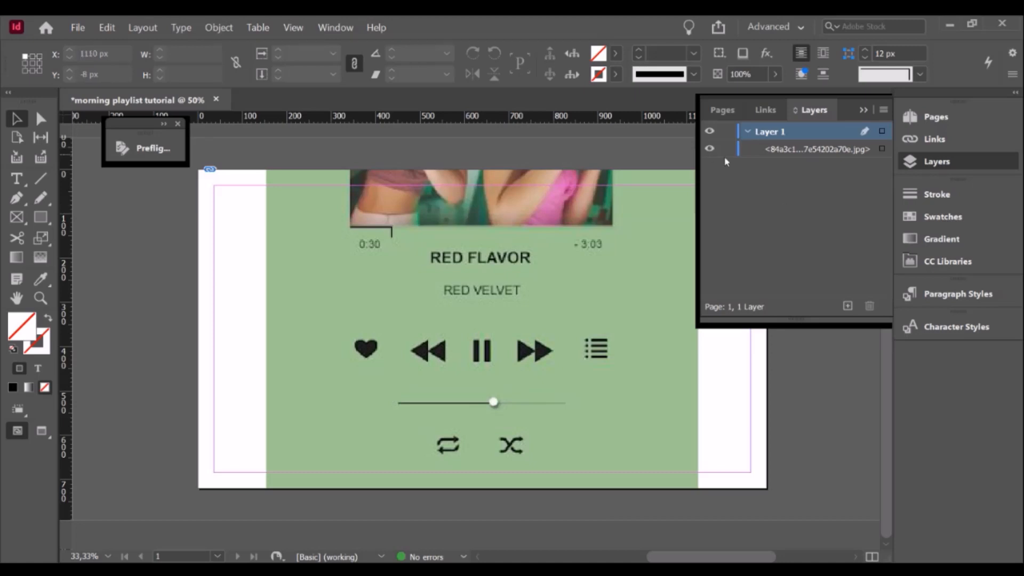
pyautogui.click(482, 329)
pyautogui.click(848, 307)
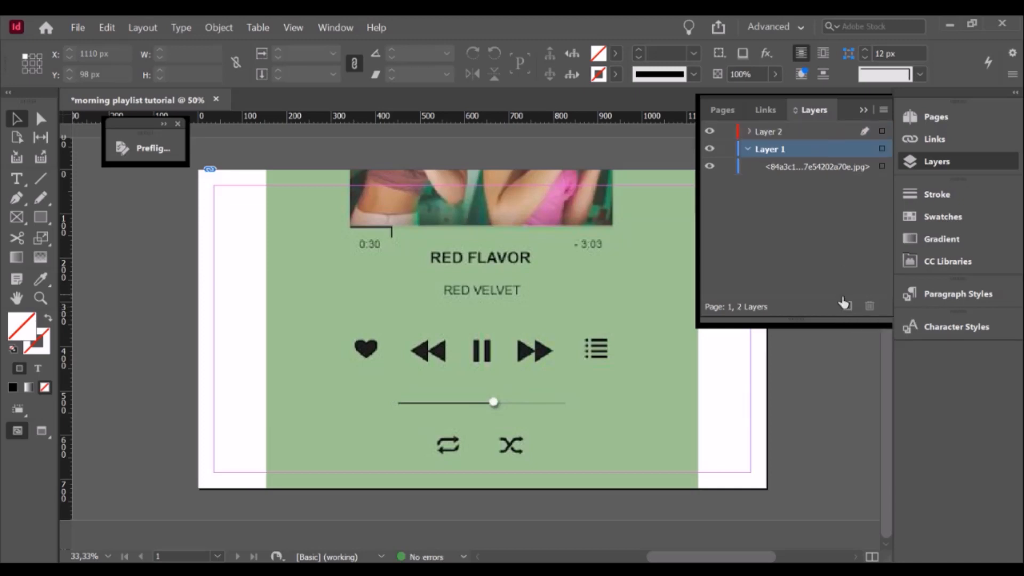
pyautogui.click(780, 133)
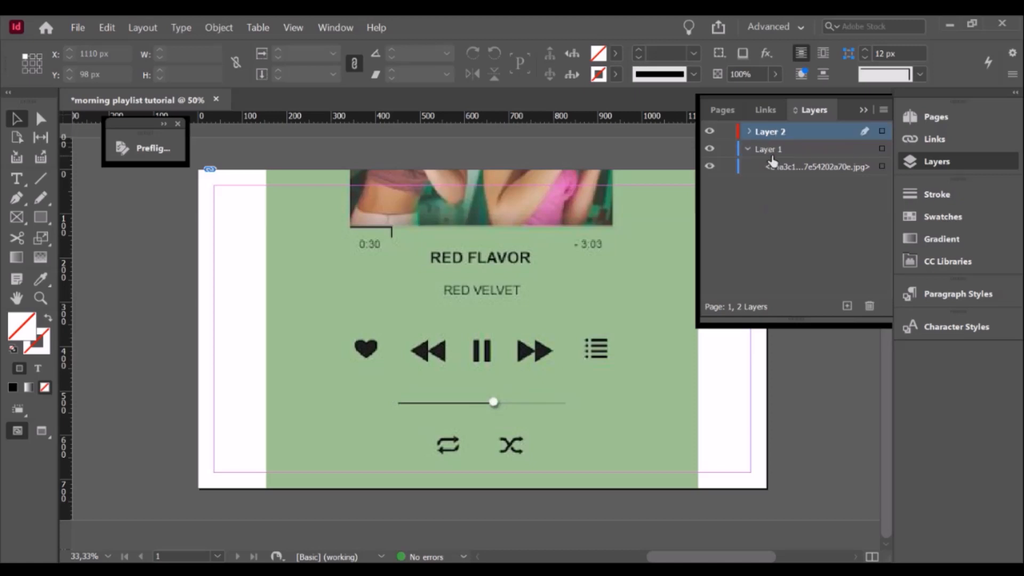
# - Move Layer 2 below Layer 1 and return it to the top of the layer order
pyautogui.click(769, 150)
pyautogui.click(778, 132)
pyautogui.moveTo(774, 169)
pyautogui.mouseDown()
pyautogui.moveTo(766, 148)
pyautogui.moveTo(768, 167)
pyautogui.mouseUp()
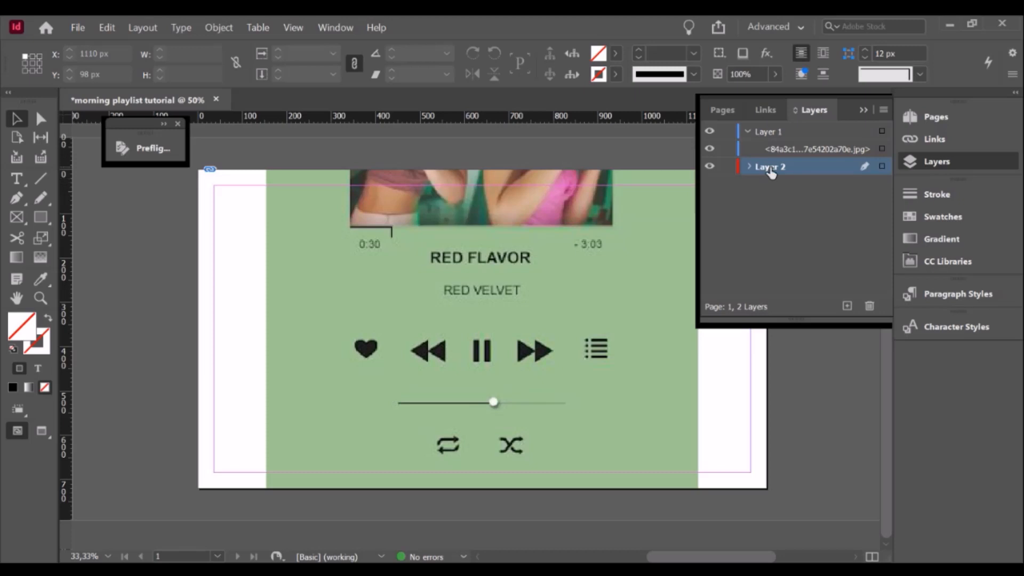
pyautogui.moveTo(767, 170); pyautogui.dragTo(779, 130)
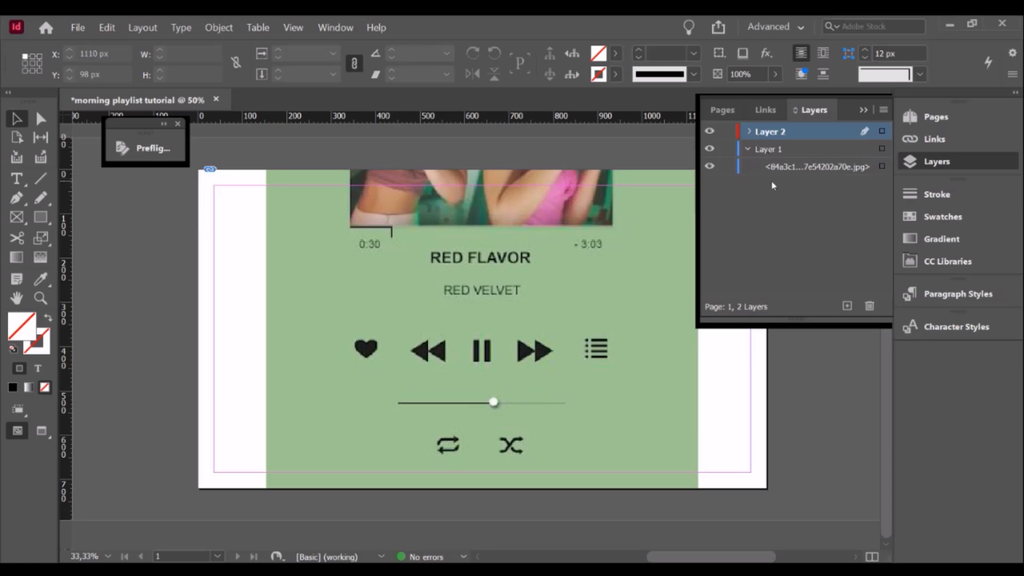
# - Lock Layer 1 and try its visibility toggle, leaving it shown and Layer 2 unlocked
pyautogui.click(726, 150)
pyautogui.click(710, 150)
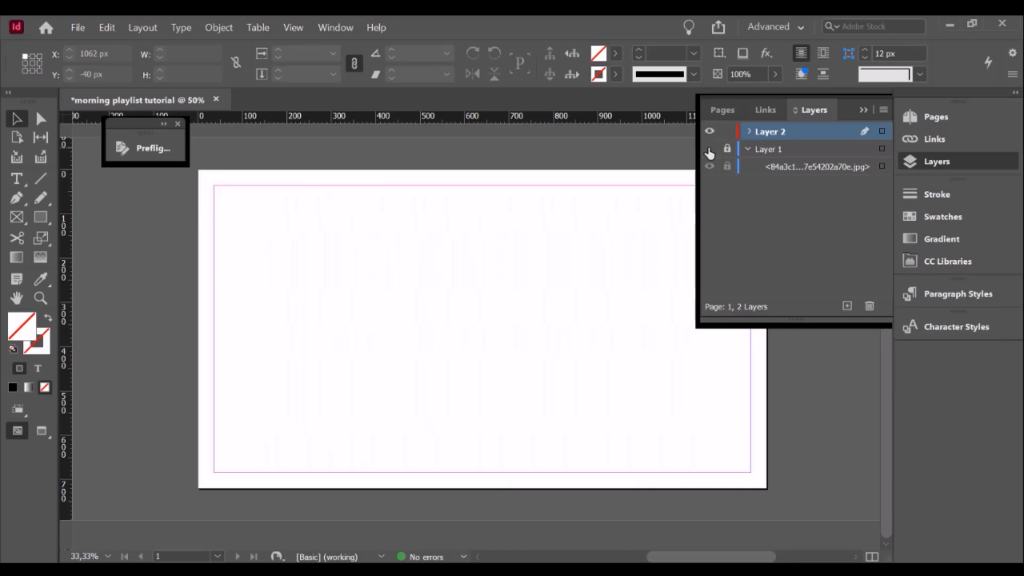
pyautogui.click(710, 150)
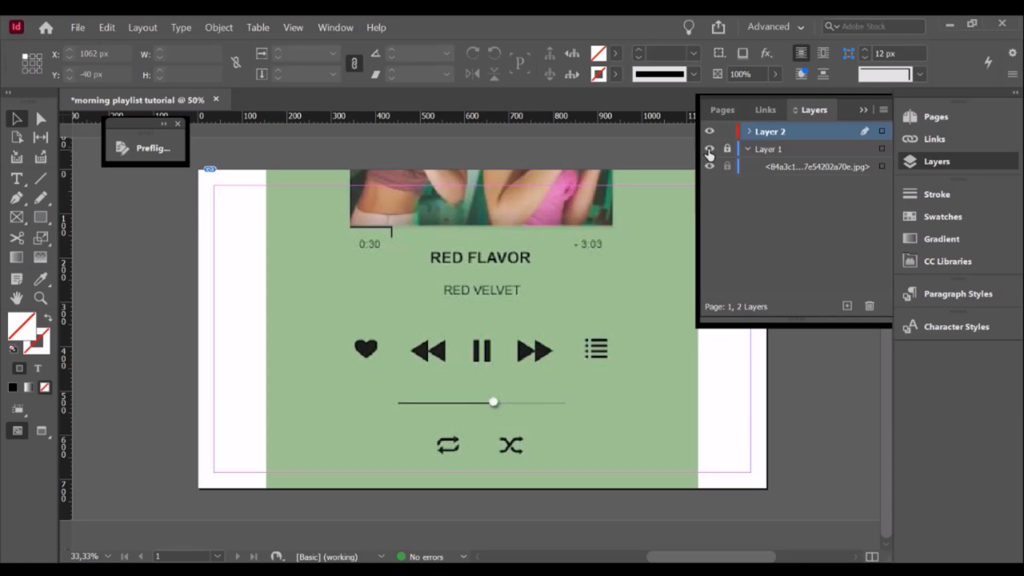
pyautogui.click(710, 151)
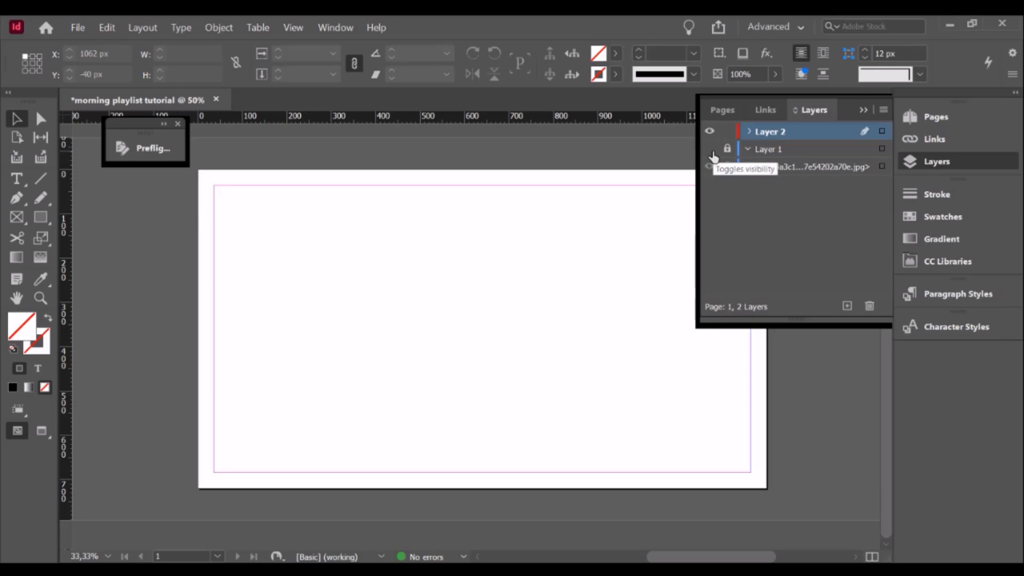
pyautogui.click(712, 150)
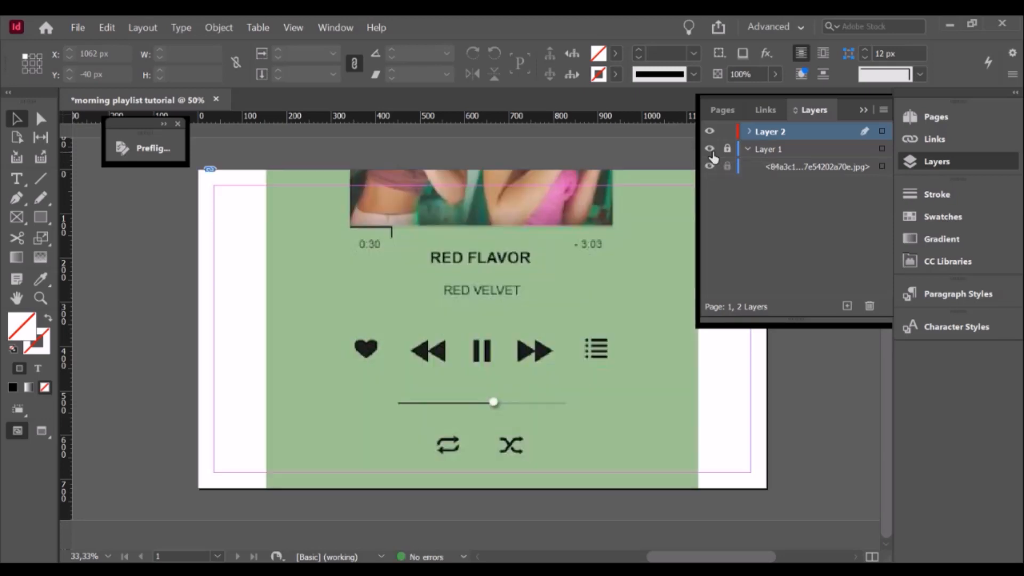
pyautogui.click(727, 131)
pyautogui.click(728, 131)
# - Trace a curved Pen path along the heart icon's lower left side, starting at its bottom tip, and give it a white stroke
pyautogui.click(42, 299)
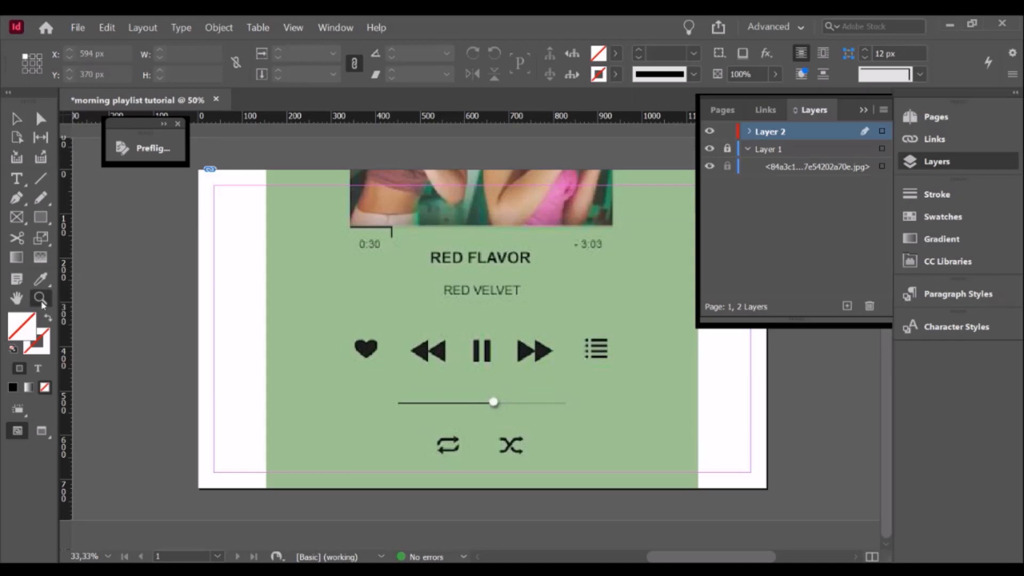
pyautogui.moveTo(321, 308); pyautogui.dragTo(411, 396)
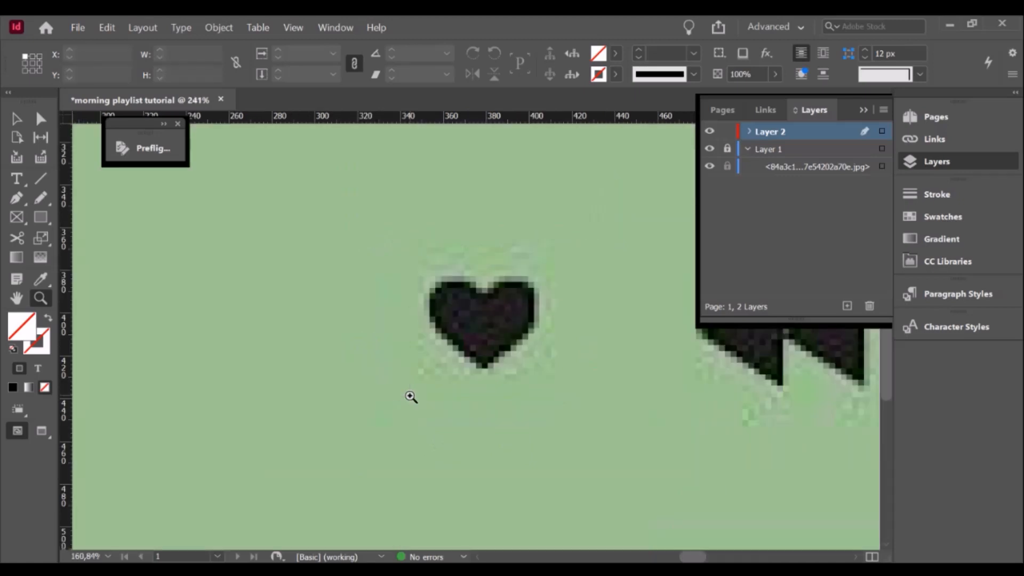
pyautogui.moveTo(288, 176); pyautogui.dragTo(685, 483)
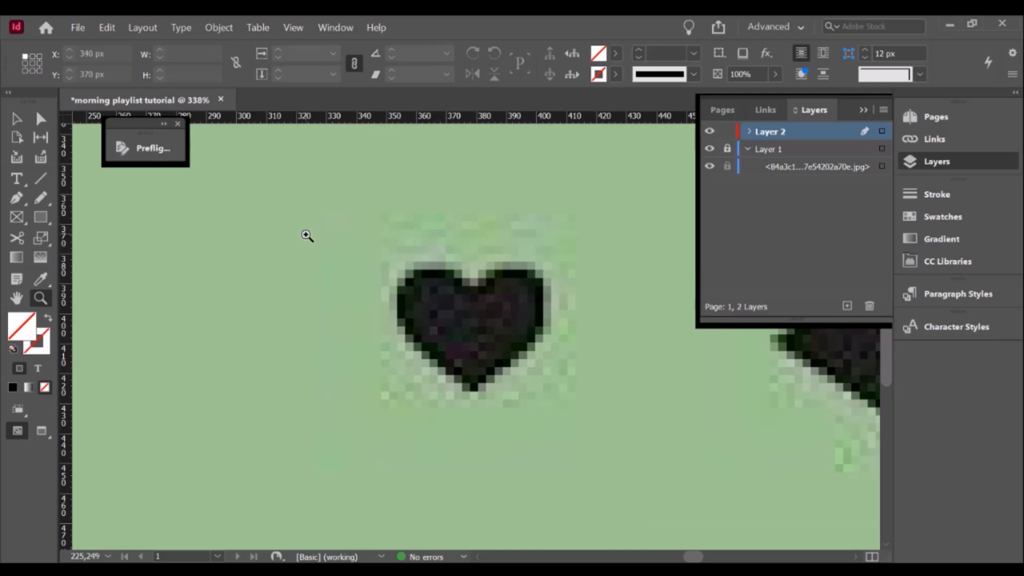
pyautogui.moveTo(295, 207); pyautogui.dragTo(662, 468)
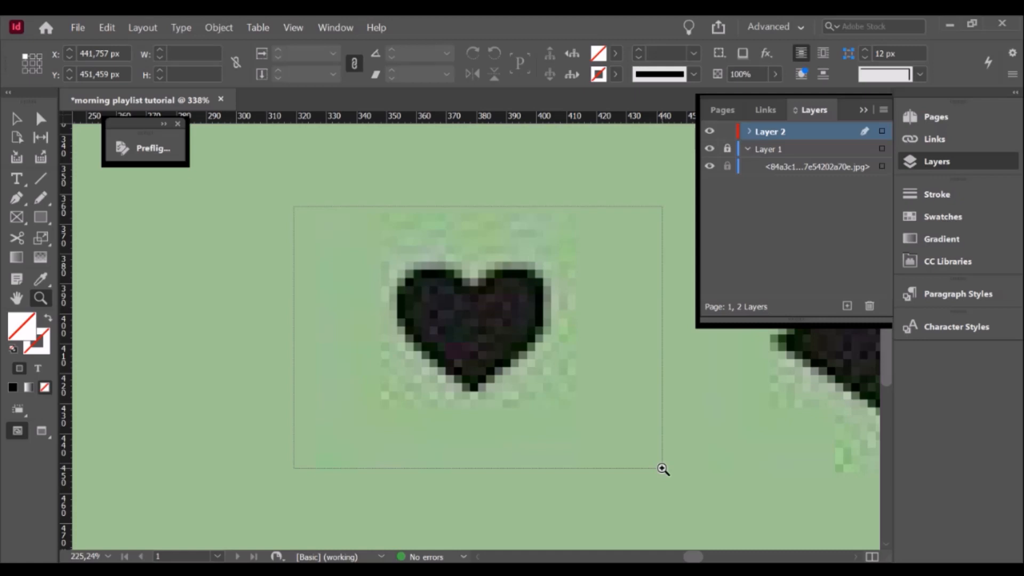
pyautogui.moveTo(663, 468); pyautogui.dragTo(664, 469)
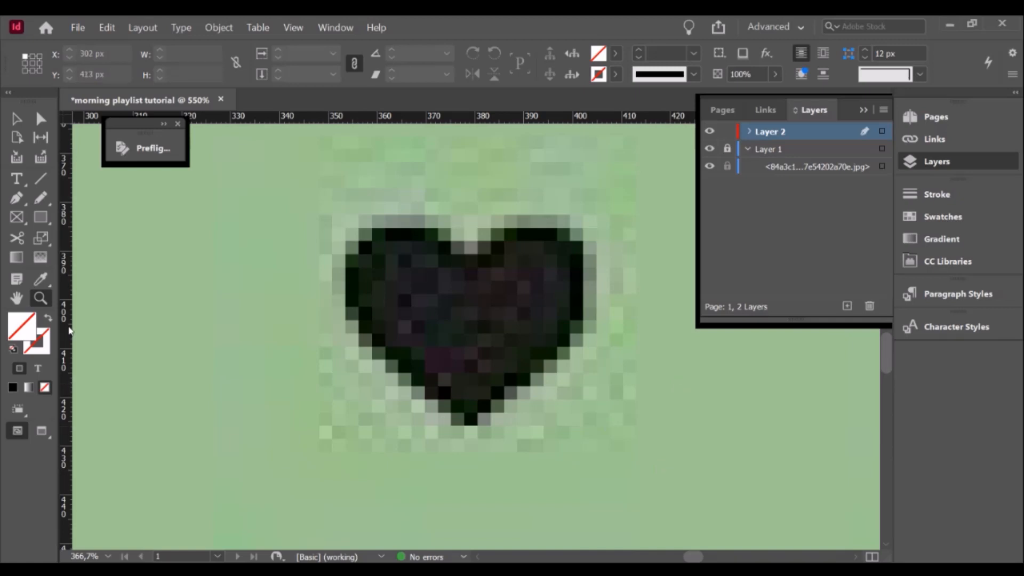
pyautogui.click(20, 199)
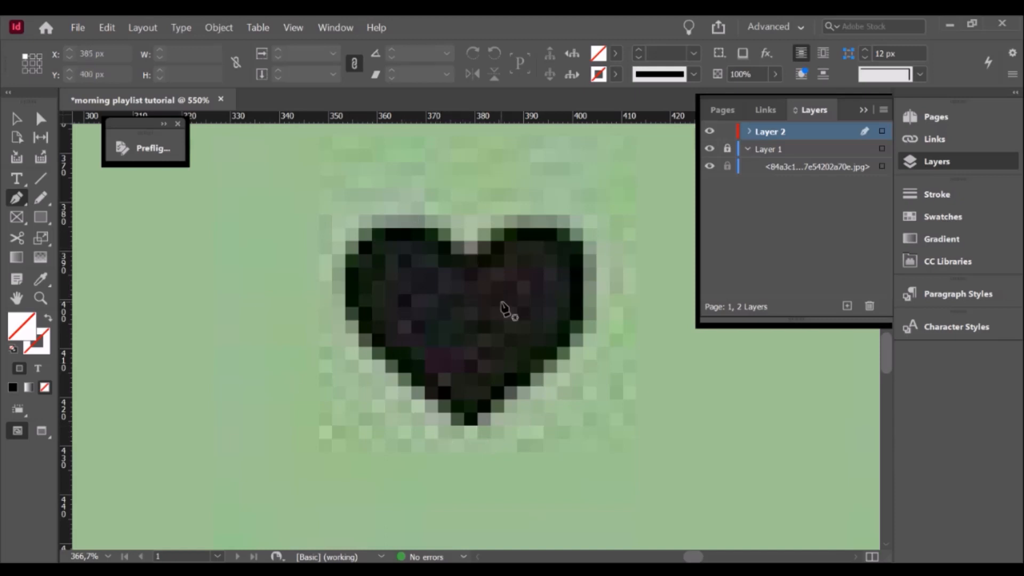
pyautogui.click(471, 426)
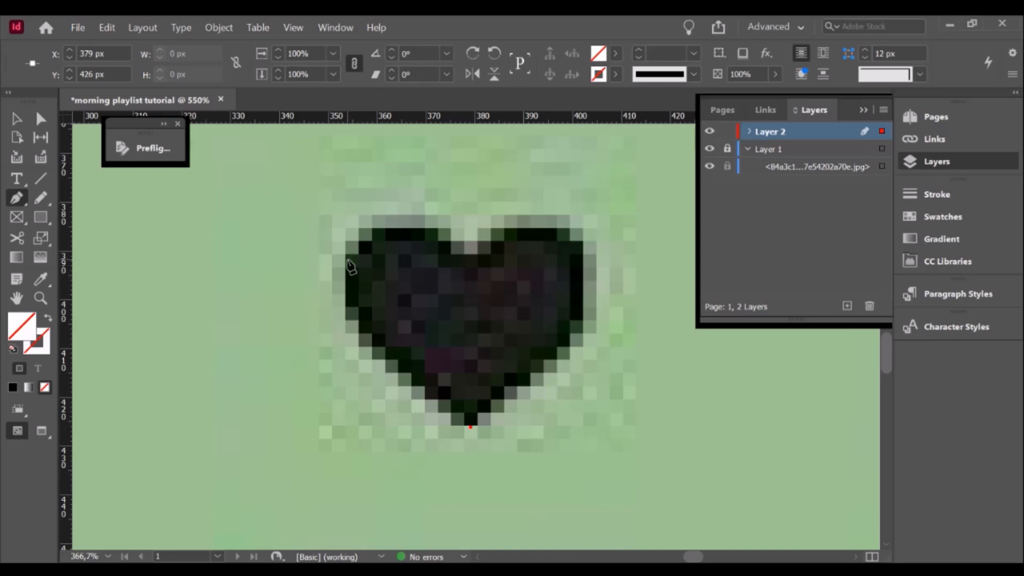
pyautogui.moveTo(348, 262); pyautogui.dragTo(361, 174)
pyautogui.moveTo(362, 174); pyautogui.dragTo(362, 172)
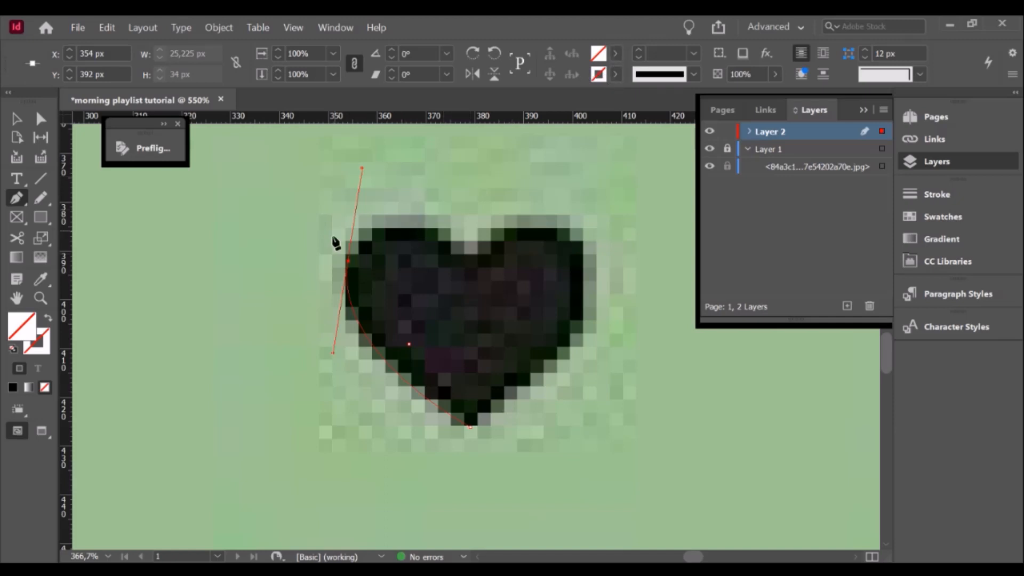
pyautogui.click(616, 77)
pyautogui.click(659, 122)
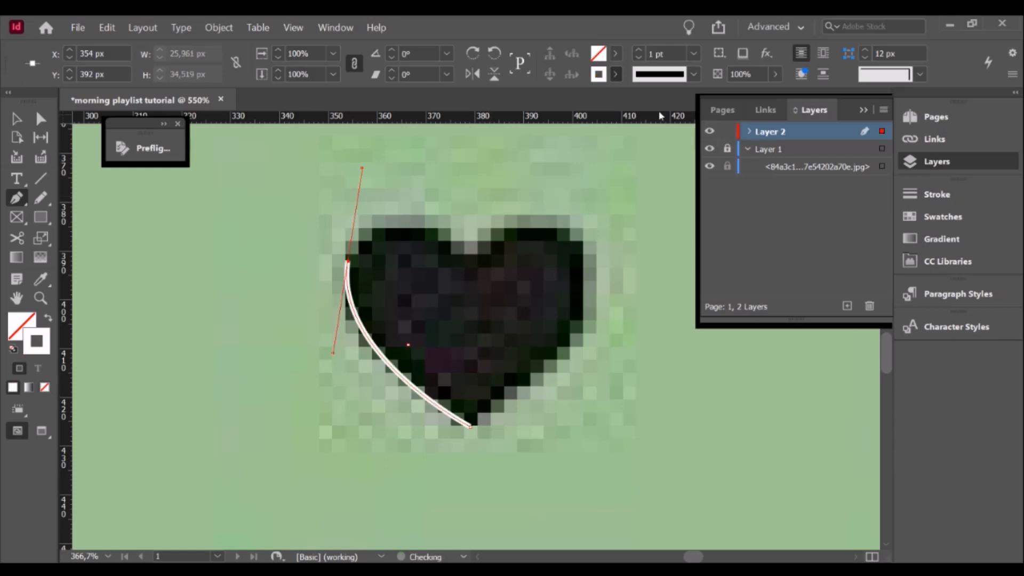
pyautogui.doubleClick(597, 79)
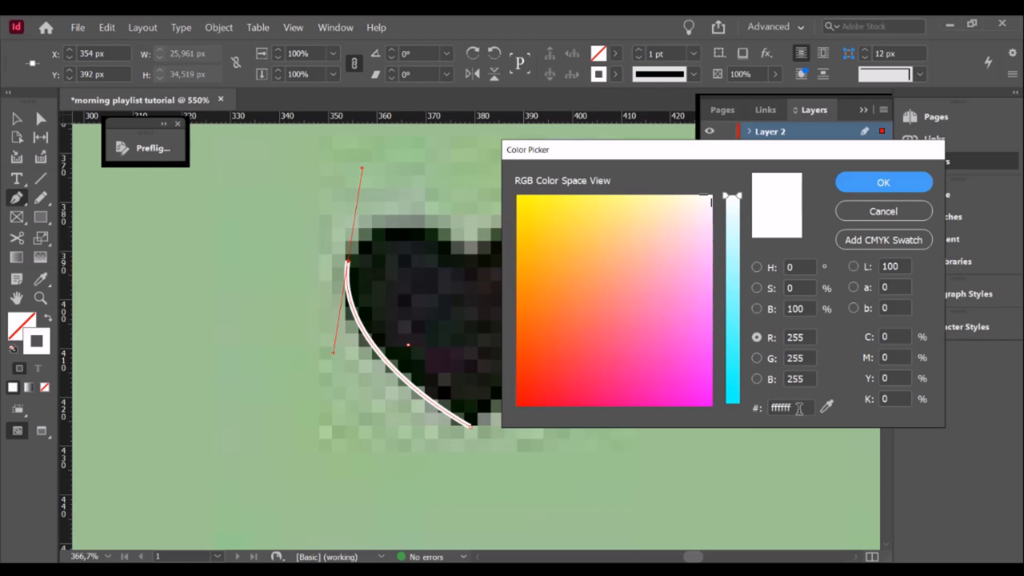
pyautogui.click(799, 409)
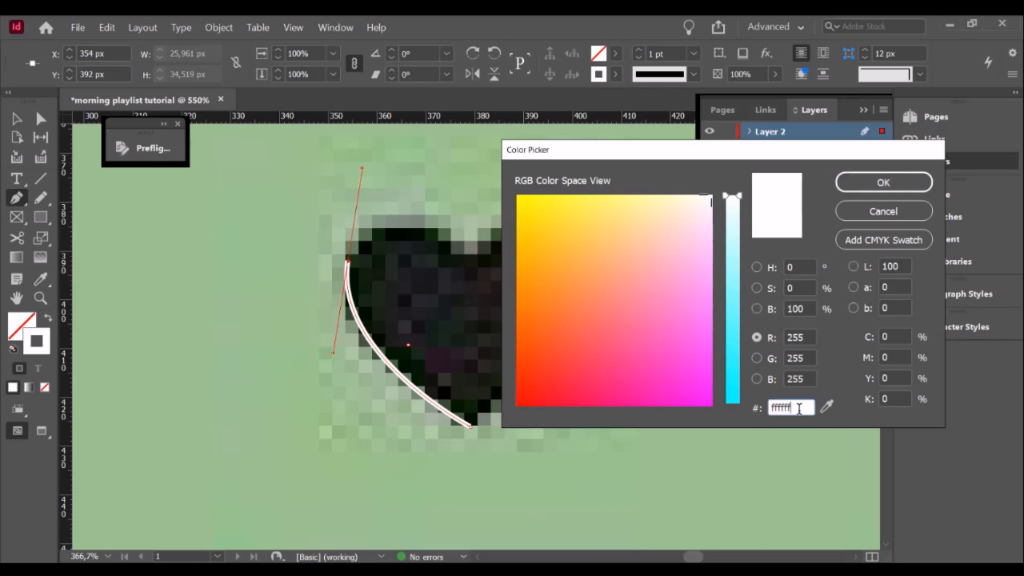
pyautogui.click(878, 212)
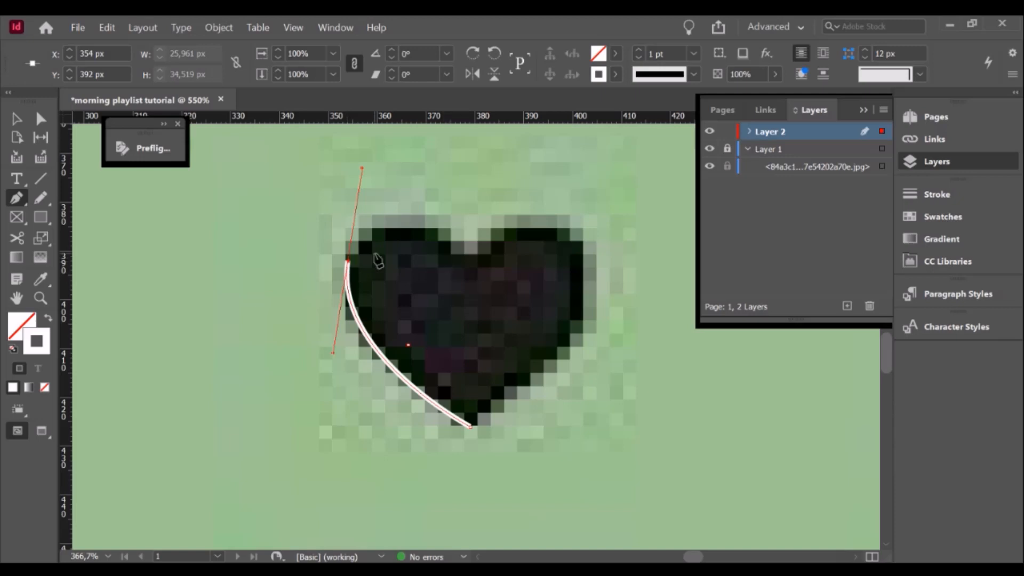
# - Trace both upper lobes and the right side of the heart, closing the path at the bottom tip as an outline about 49 x 44 px
pyautogui.click(348, 261)
pyautogui.moveTo(466, 256); pyautogui.dragTo(556, 354)
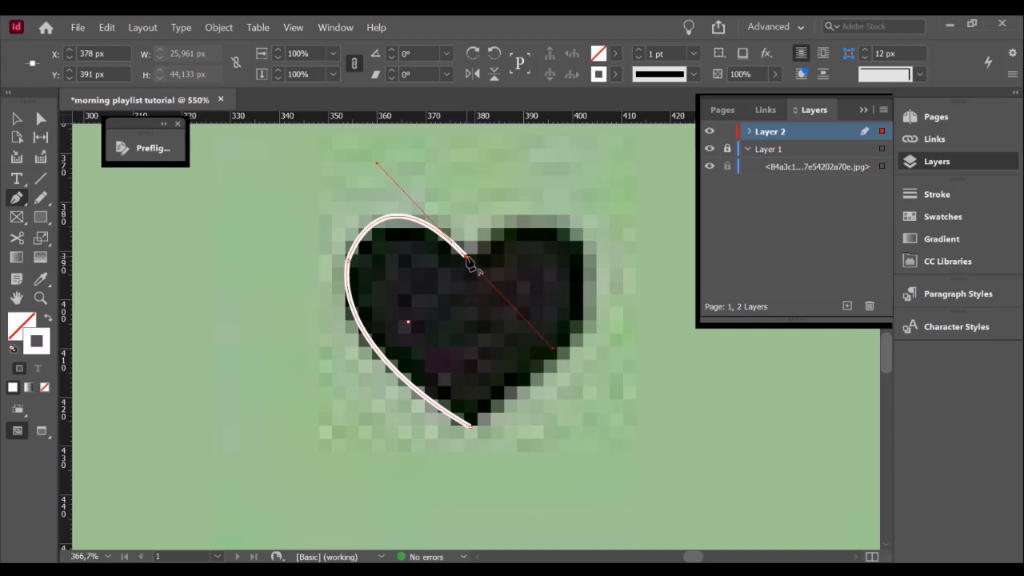
pyautogui.click(466, 259)
pyautogui.moveTo(578, 266); pyautogui.dragTo(617, 366)
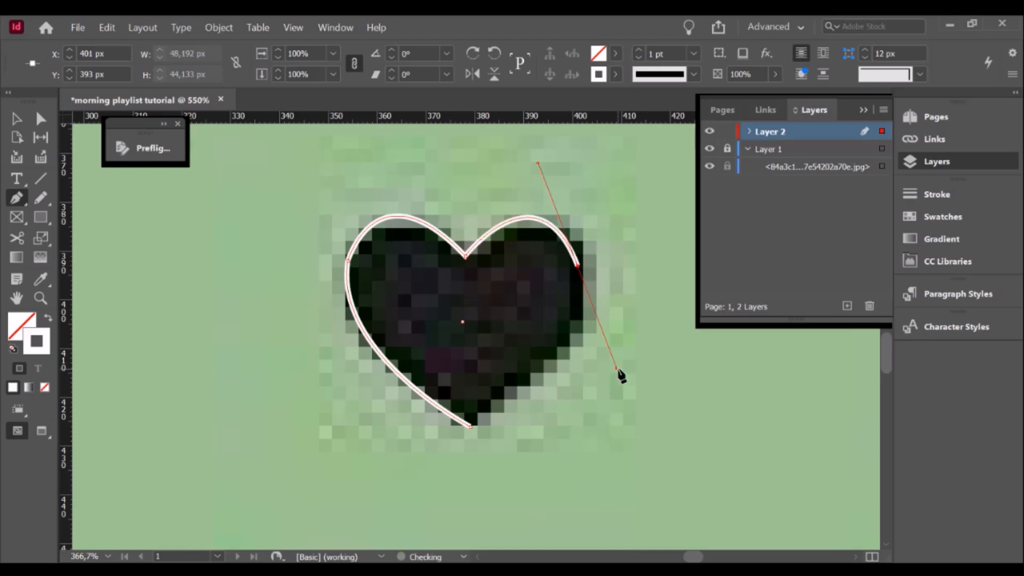
pyautogui.click(579, 266)
pyautogui.moveTo(470, 427)
pyautogui.mouseDown()
pyautogui.moveTo(446, 421)
pyautogui.moveTo(545, 398)
pyautogui.moveTo(593, 346)
pyautogui.mouseUp()
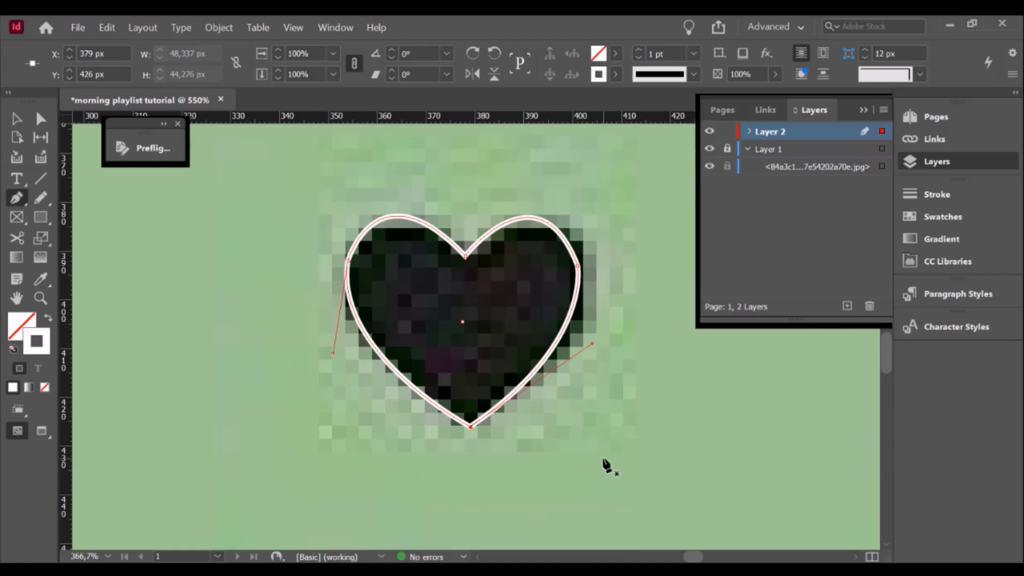
pyautogui.hotkey('ctrl', 'z')
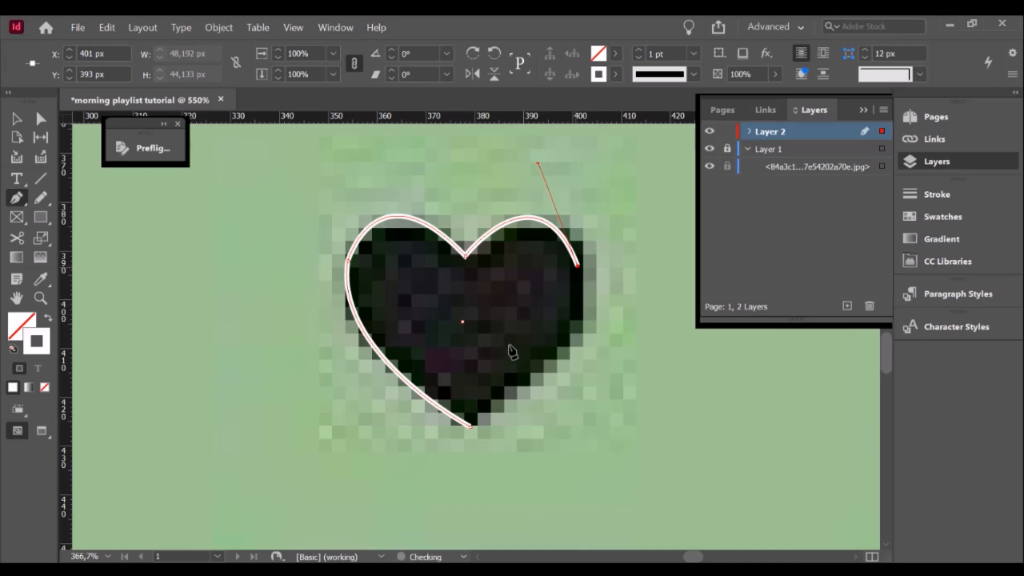
pyautogui.moveTo(471, 427); pyautogui.dragTo(605, 344)
pyautogui.moveTo(614, 324); pyautogui.dragTo(602, 325)
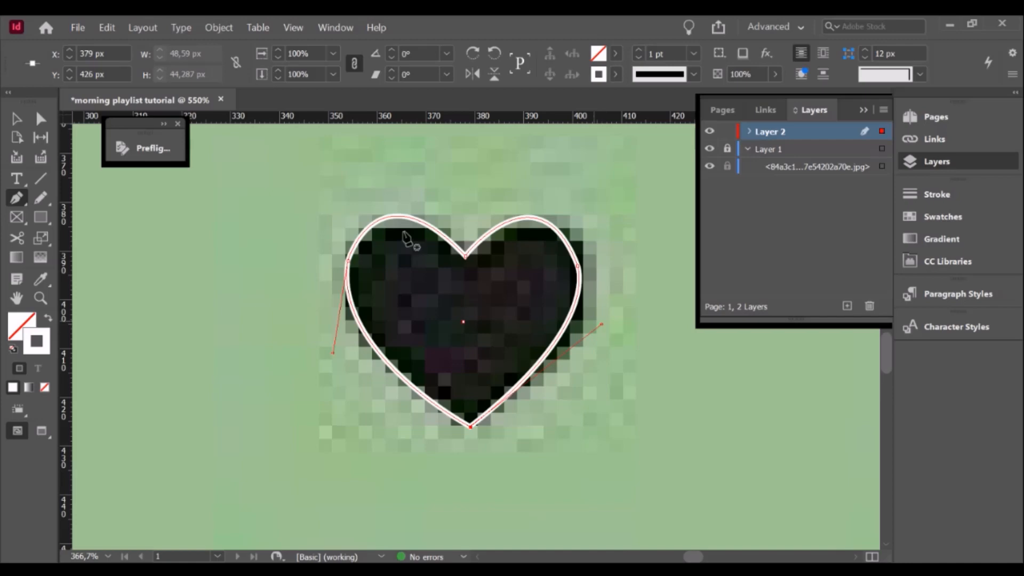
# - Fill the heart path with white, deselect it and switch the document to preview mode
pyautogui.click(16, 121)
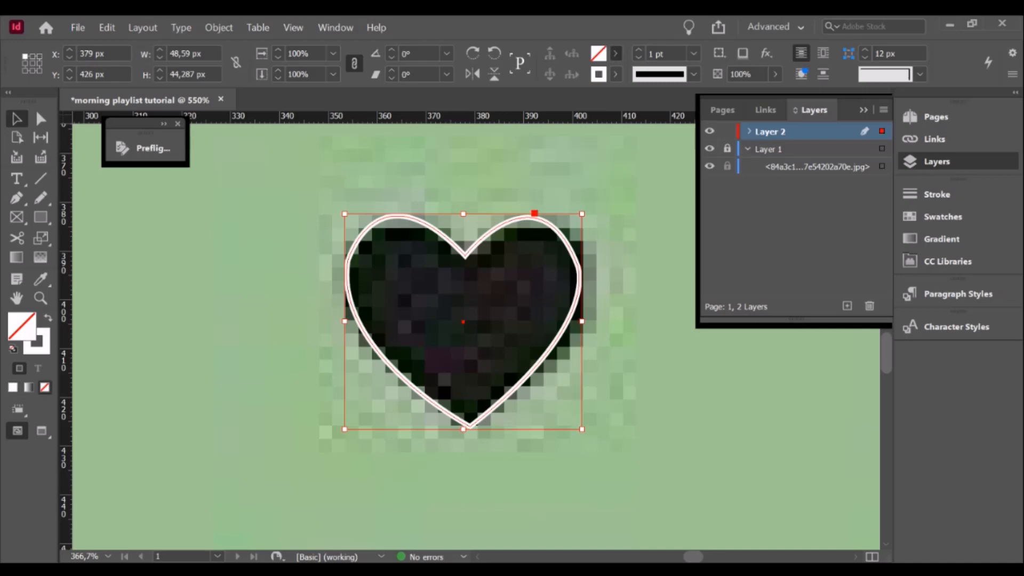
pyautogui.click(13, 387)
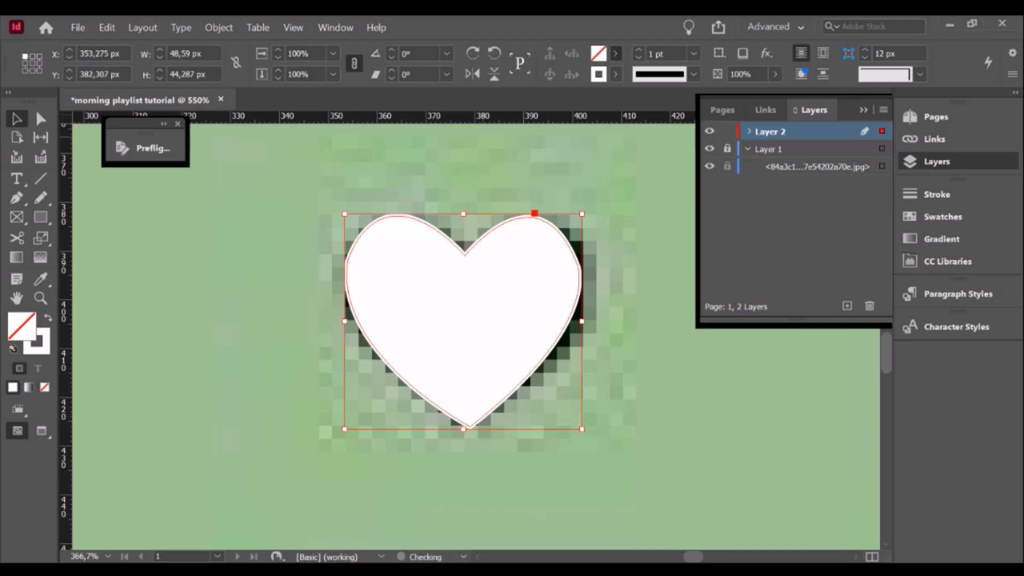
pyautogui.click(655, 305)
pyautogui.press('w')
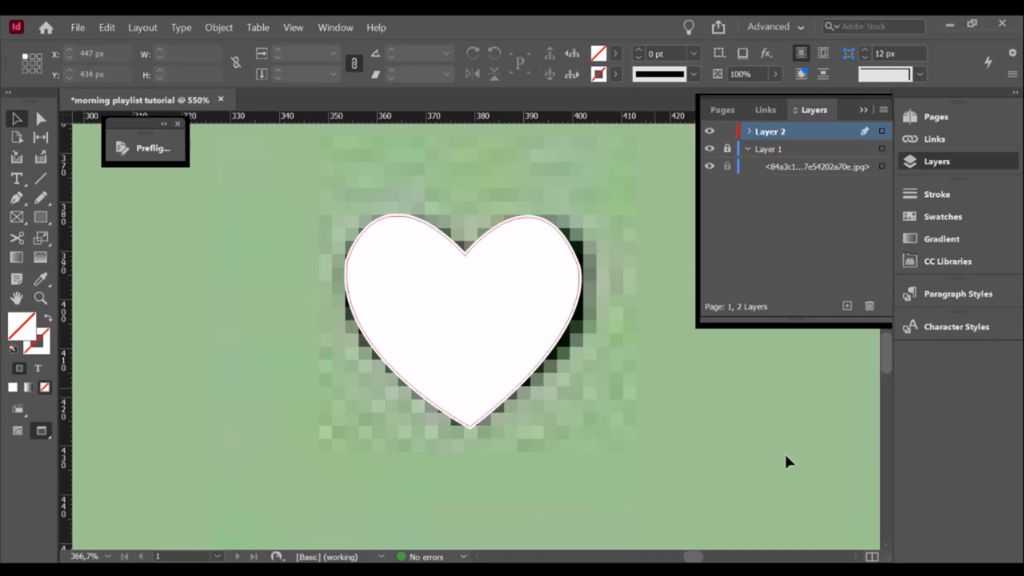
# - Draw a closed triangle about 37 x 49 px over the left arrow of the rewind icon with the Pen tool and fill it white
pyautogui.moveTo(697, 560); pyautogui.dragTo(708, 562)
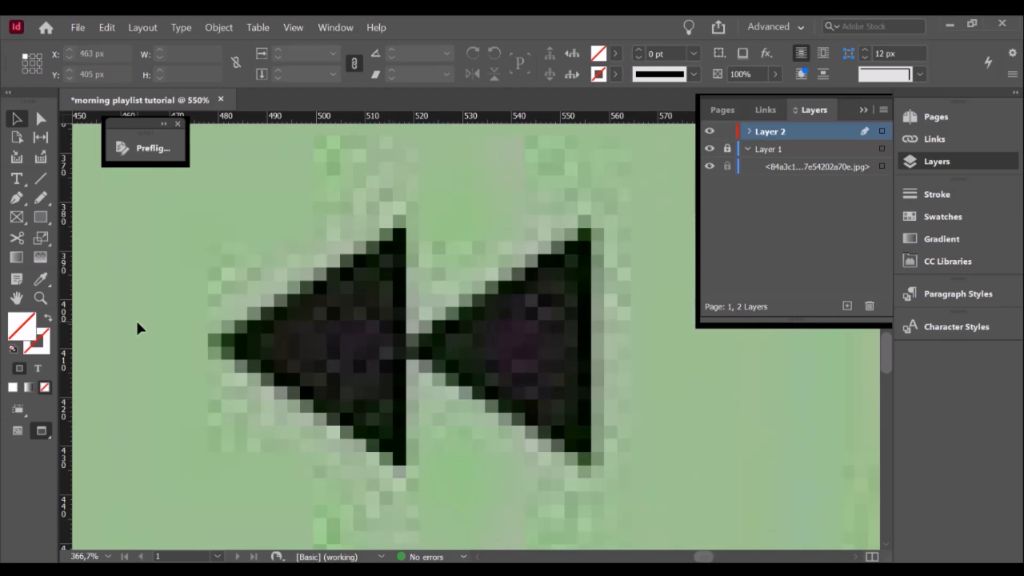
pyautogui.click(15, 199)
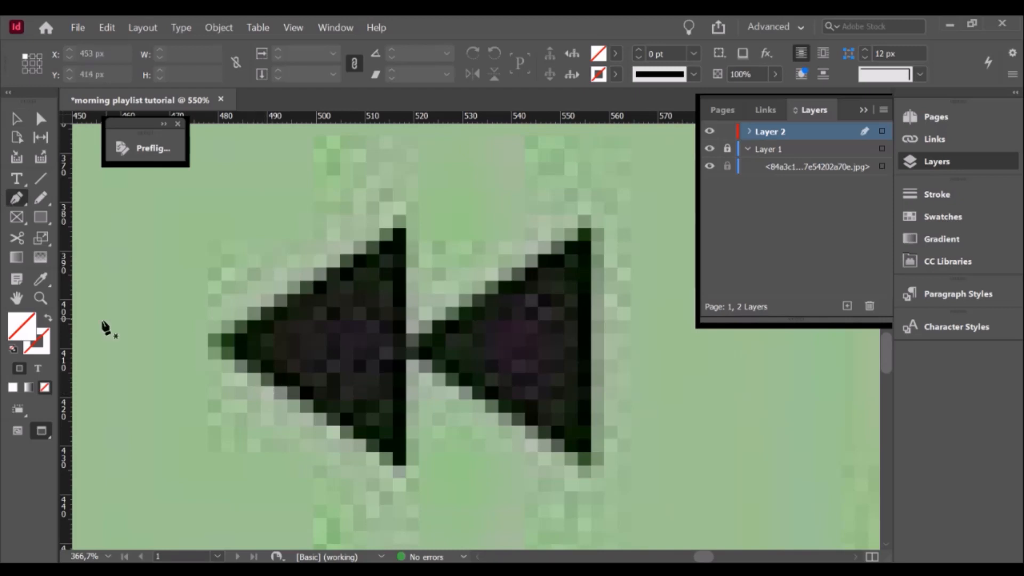
pyautogui.click(223, 344)
pyautogui.click(405, 227)
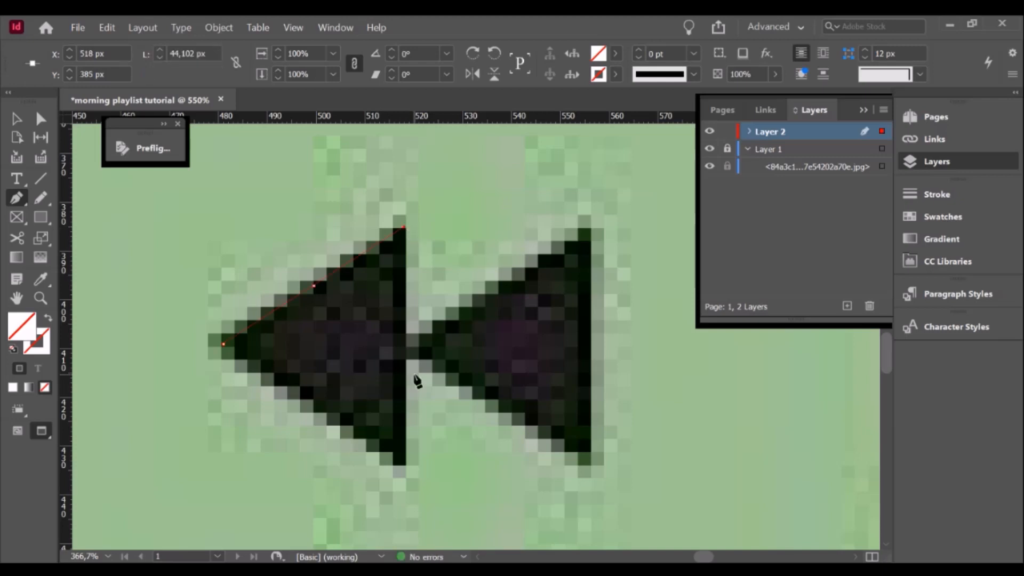
pyautogui.click(404, 467)
pyautogui.click(404, 467)
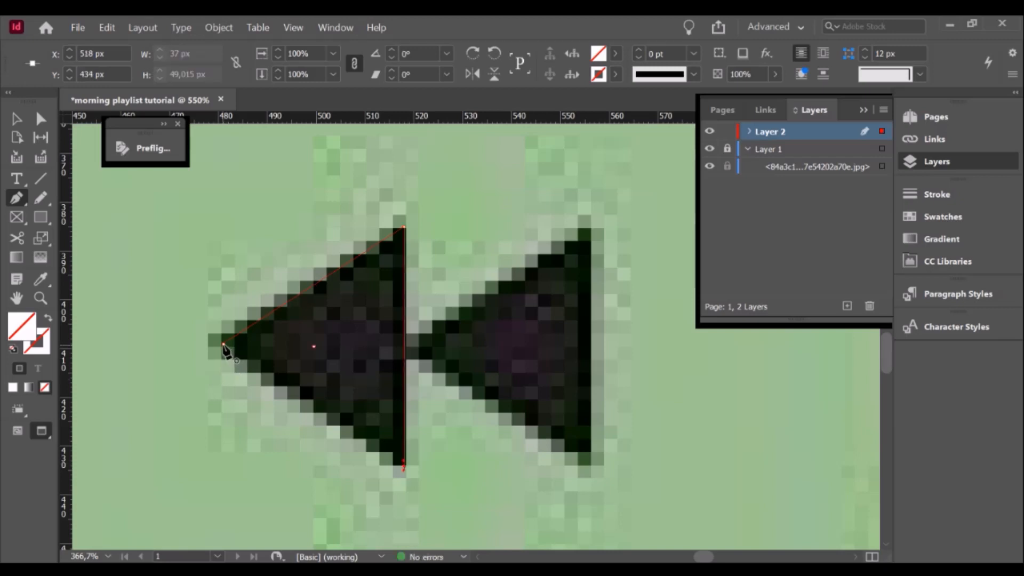
pyautogui.click(223, 344)
pyautogui.click(13, 388)
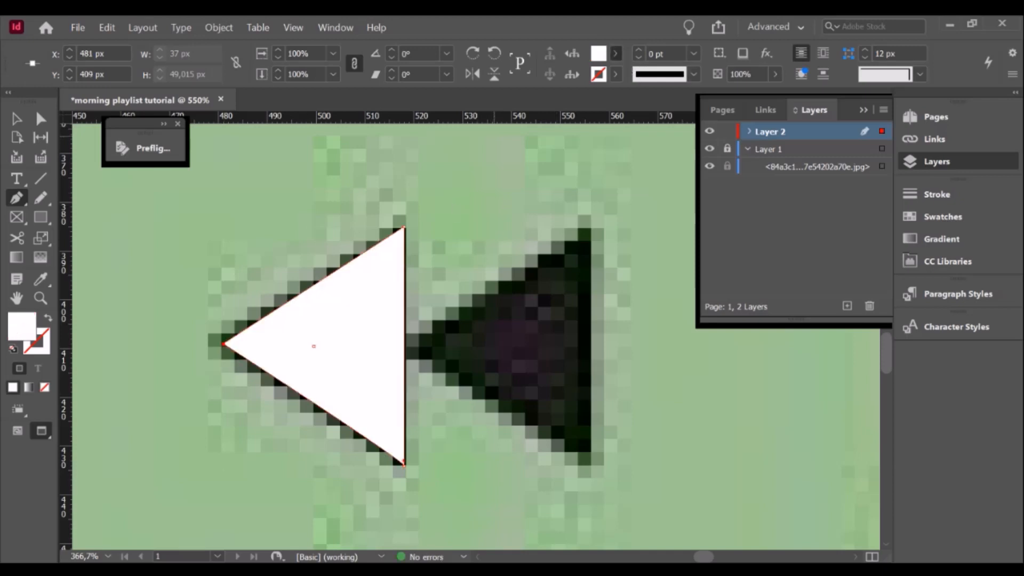
# - Add a white stroke to the rewind triangle and deselect it
pyautogui.click(616, 74)
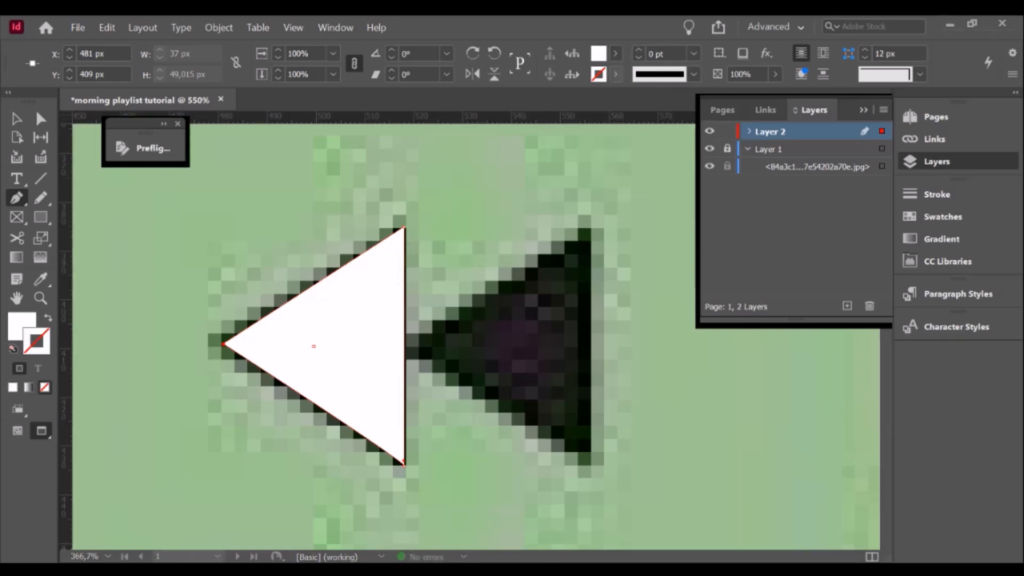
pyautogui.click(13, 388)
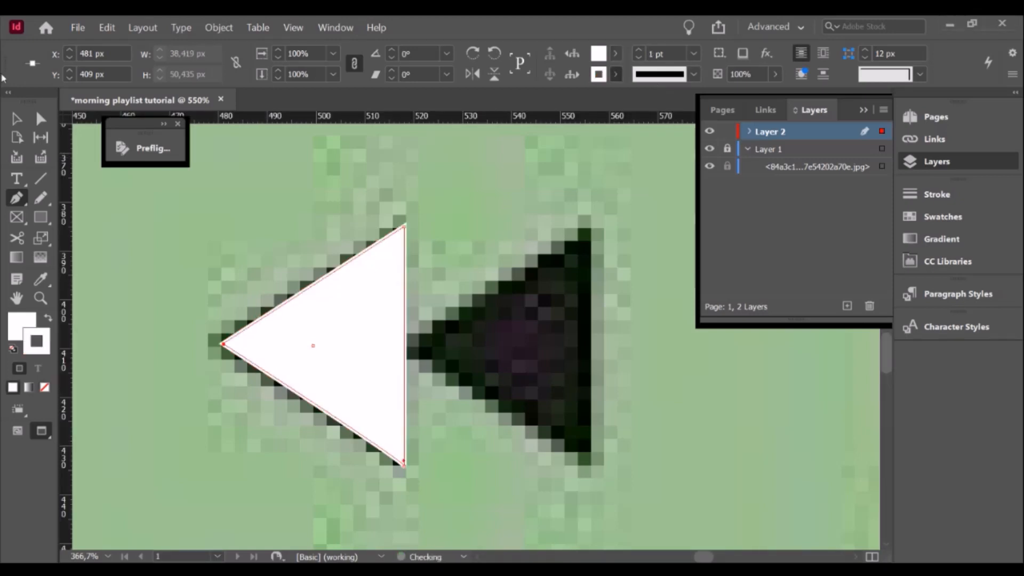
pyautogui.click(41, 124)
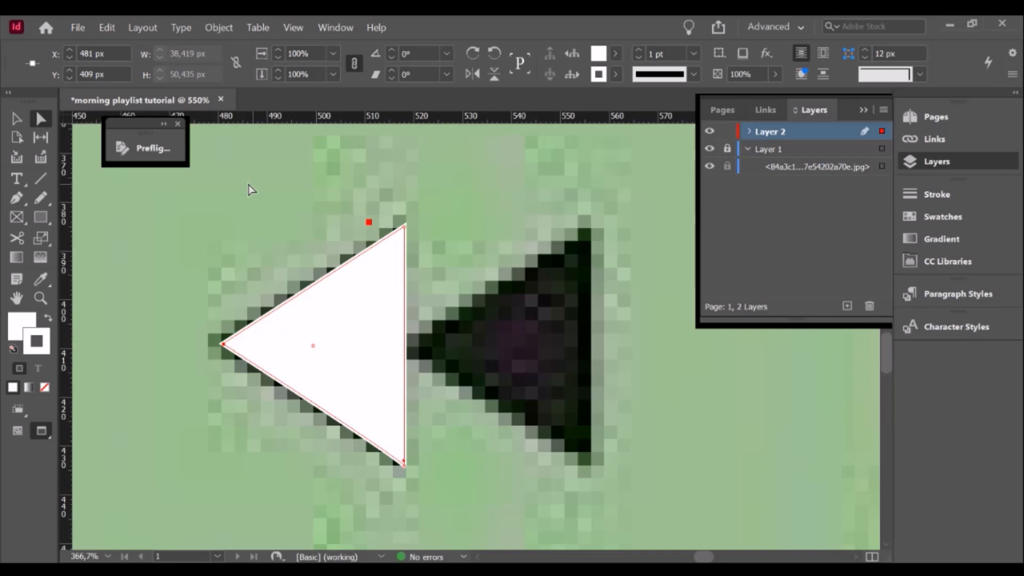
pyautogui.click(285, 195)
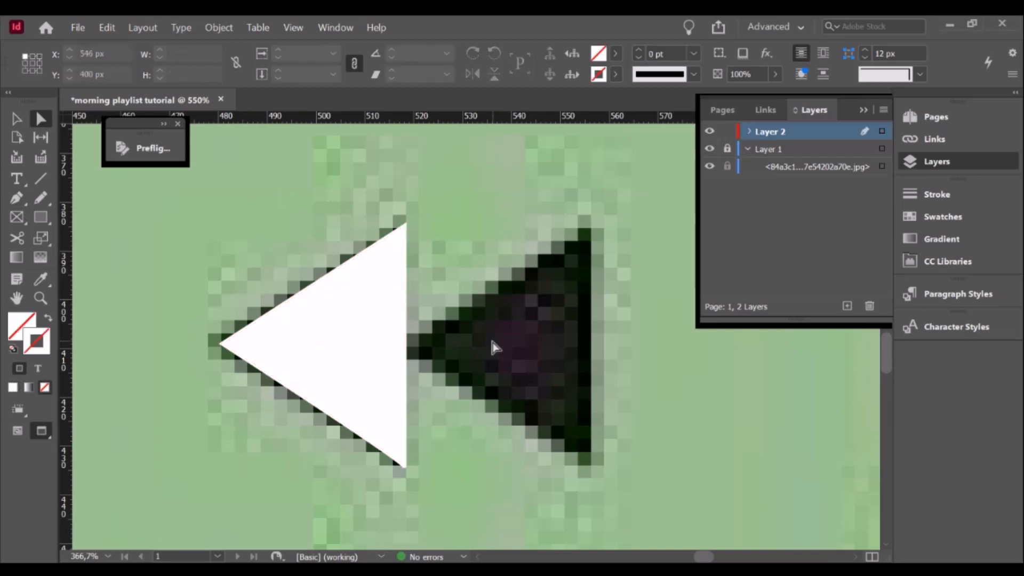
# - Duplicate the white triangle and place the copy over the right arrow of the rewind icon
pyautogui.click(316, 343)
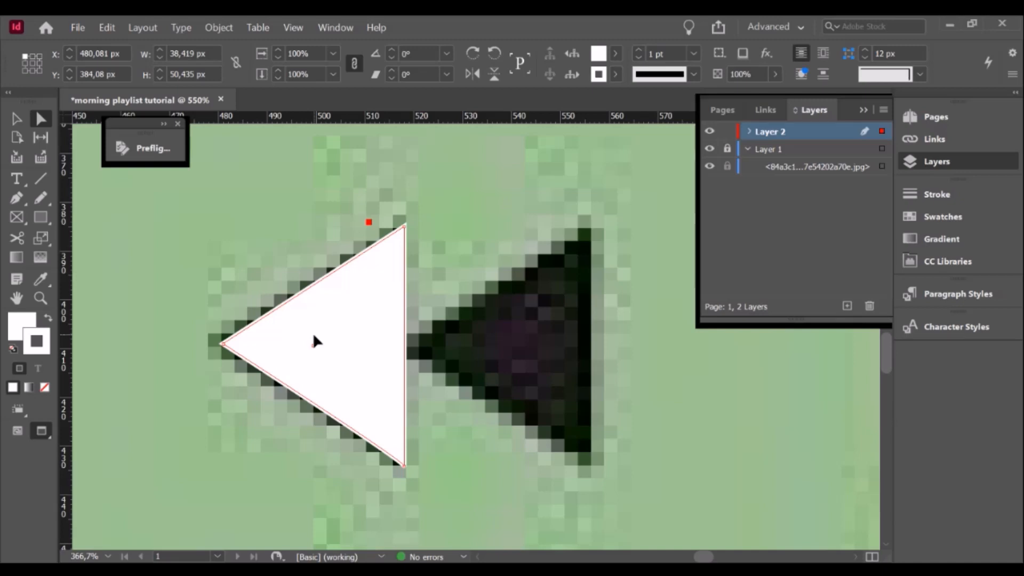
pyautogui.hotkey('ctrl', 'alt', 'shift', 'd')
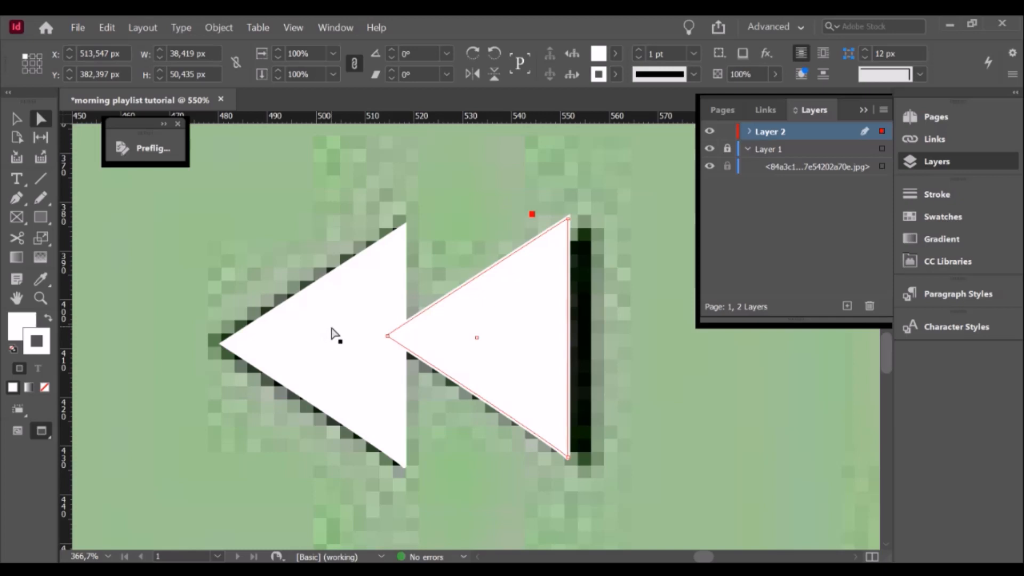
pyautogui.moveTo(434, 326)
pyautogui.mouseDown()
pyautogui.moveTo(463, 328)
pyautogui.moveTo(453, 332)
pyautogui.mouseUp()
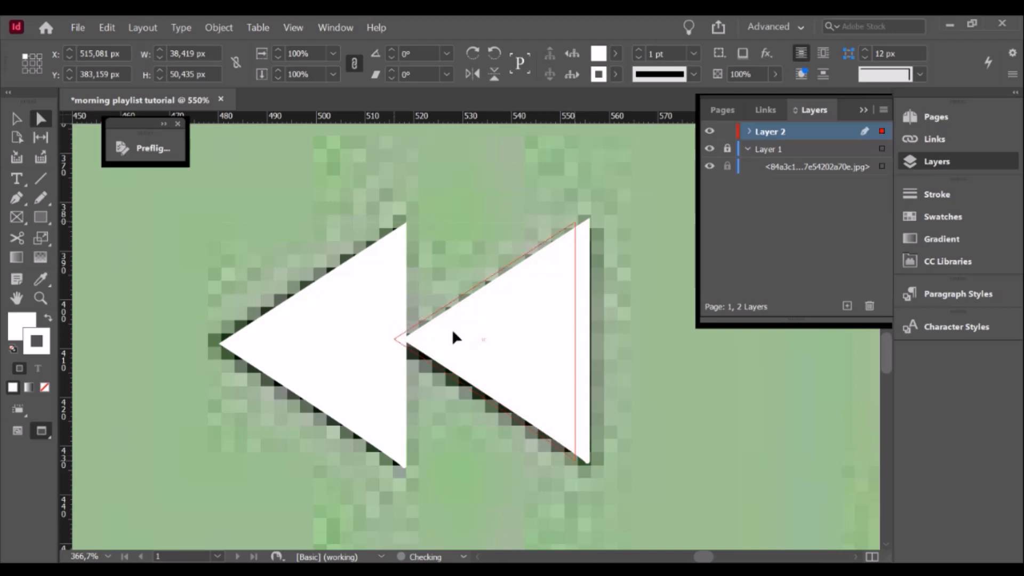
pyautogui.click(630, 350)
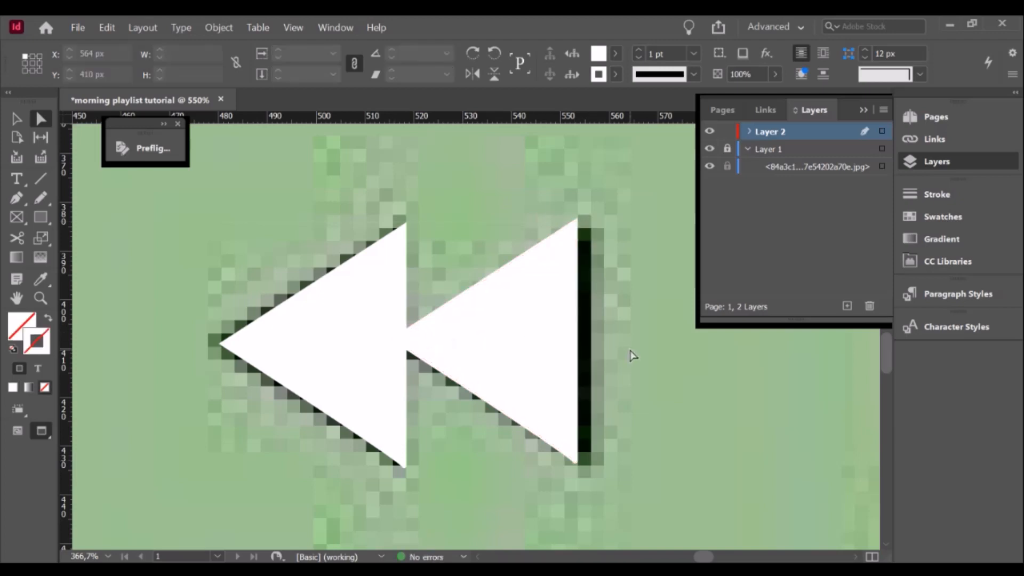
# - Zoom out to 150% and examine the untraced pause and forward icons beside the rewind arrows
pyautogui.hotkey('ctrl', '-')
pyautogui.hotkey('ctrl', '-')
pyautogui.hotkey('ctrl', '-')
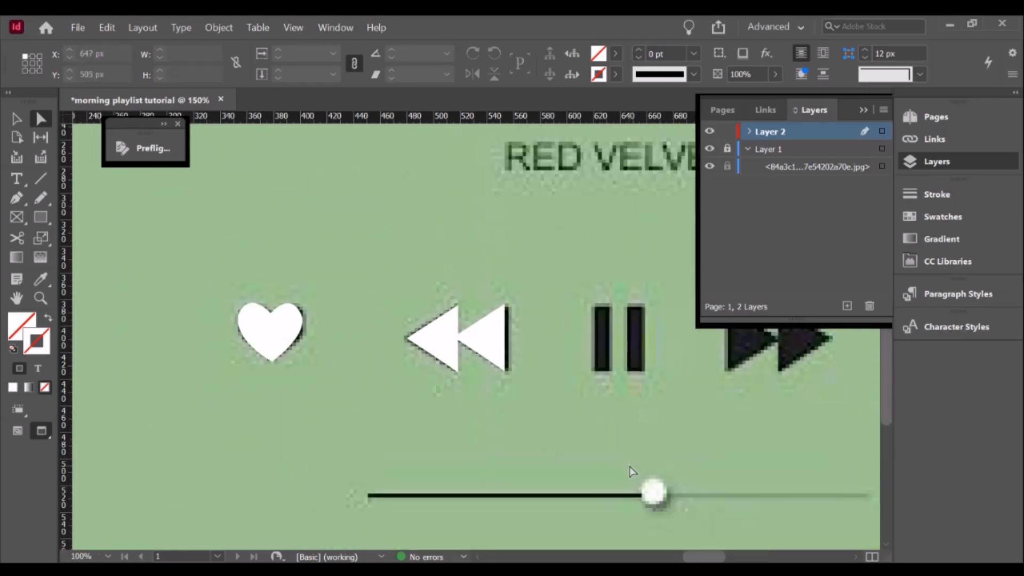
pyautogui.moveTo(709, 557); pyautogui.dragTo(720, 556)
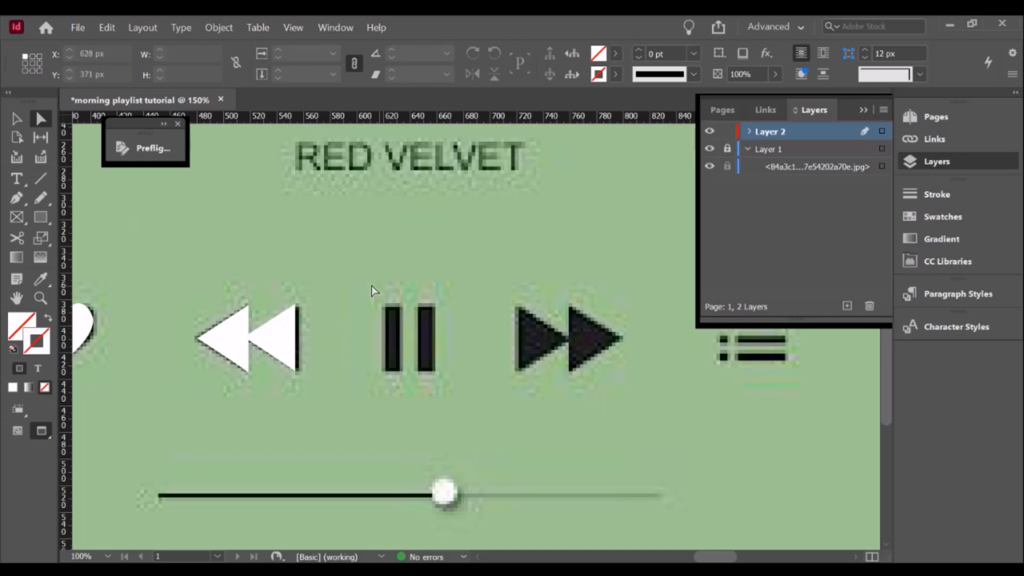
# - Duplicate both white rewind triangles together and place the copy over the forward icon
pyautogui.click(16, 118)
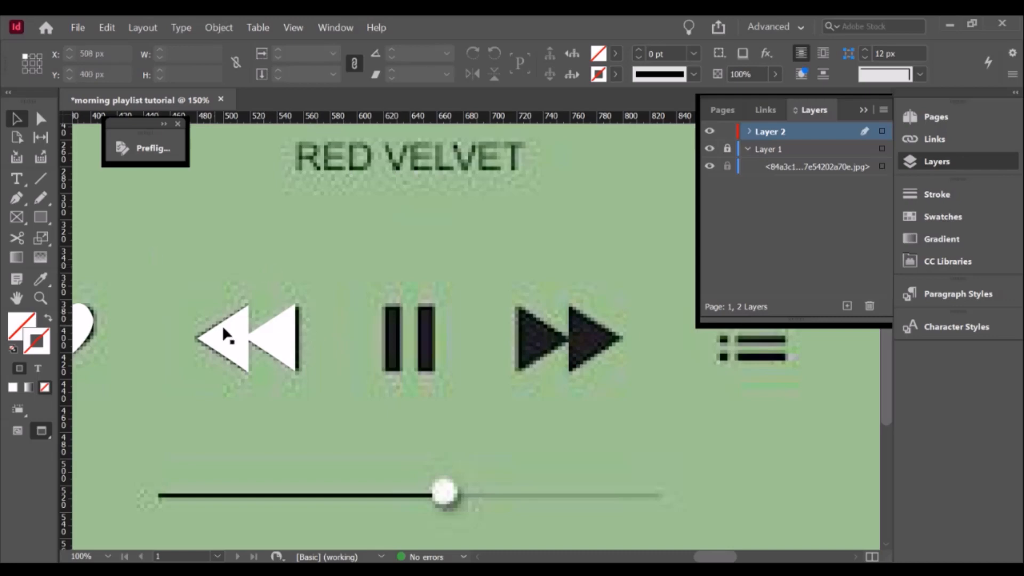
pyautogui.click(220, 339)
pyautogui.click(271, 289)
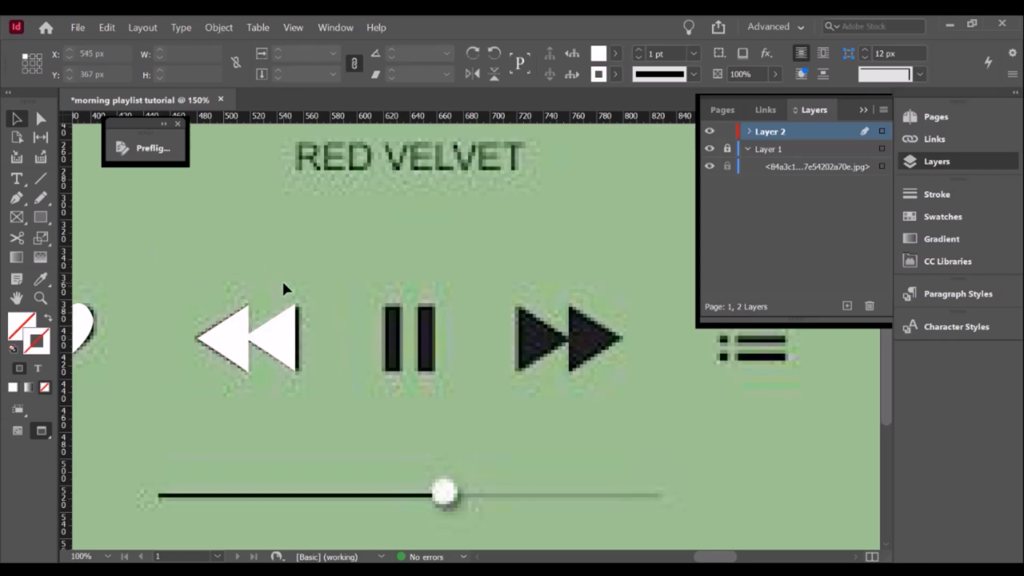
pyautogui.moveTo(132, 254); pyautogui.dragTo(337, 423)
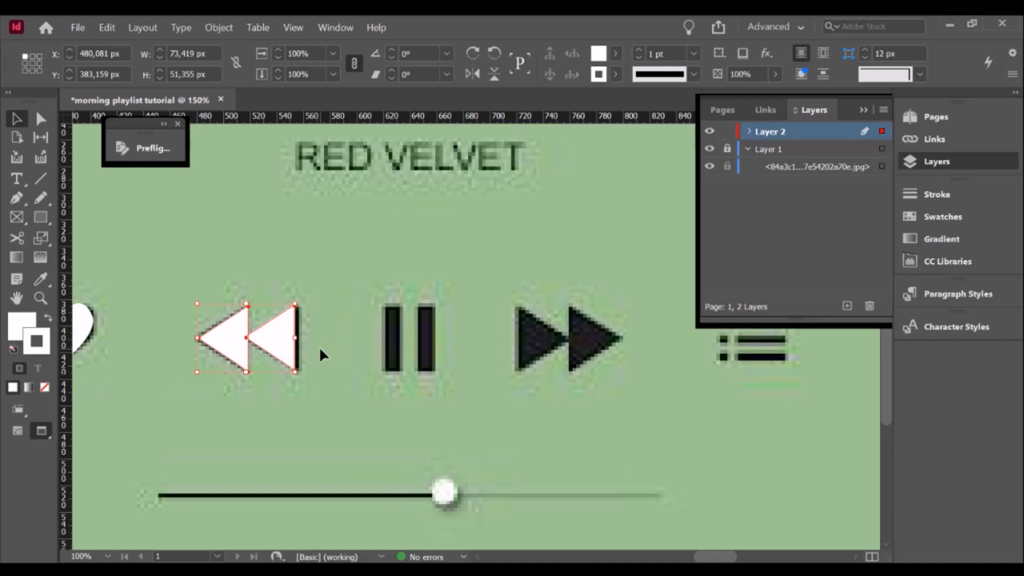
pyautogui.hotkey('ctrl', 'v')
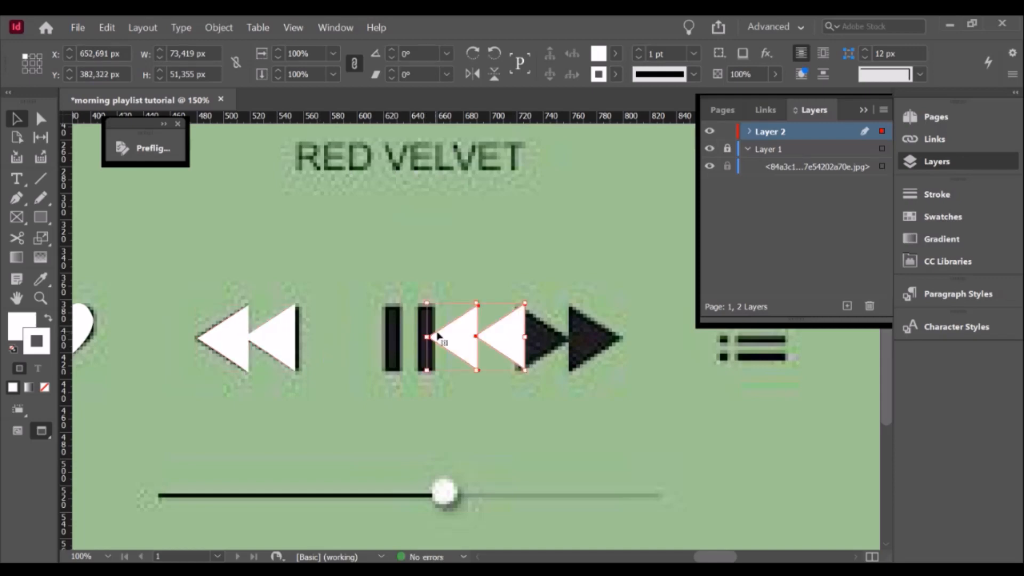
pyautogui.moveTo(448, 345); pyautogui.dragTo(534, 347)
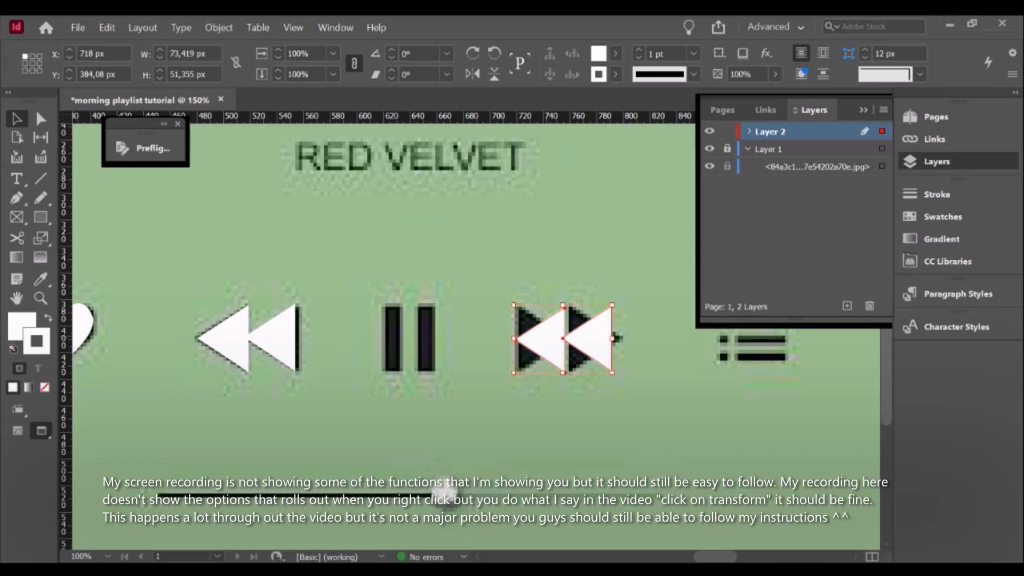
# - Flip the copied triangles horizontally, align them over the forward icon's arrows and deselect them
pyautogui.moveTo(629, 315)
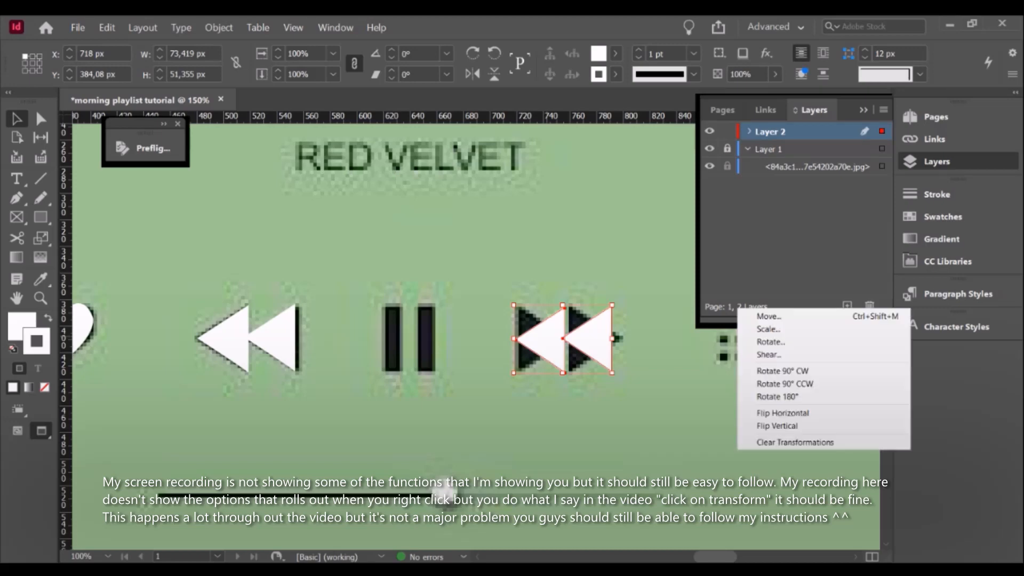
pyautogui.click(820, 414)
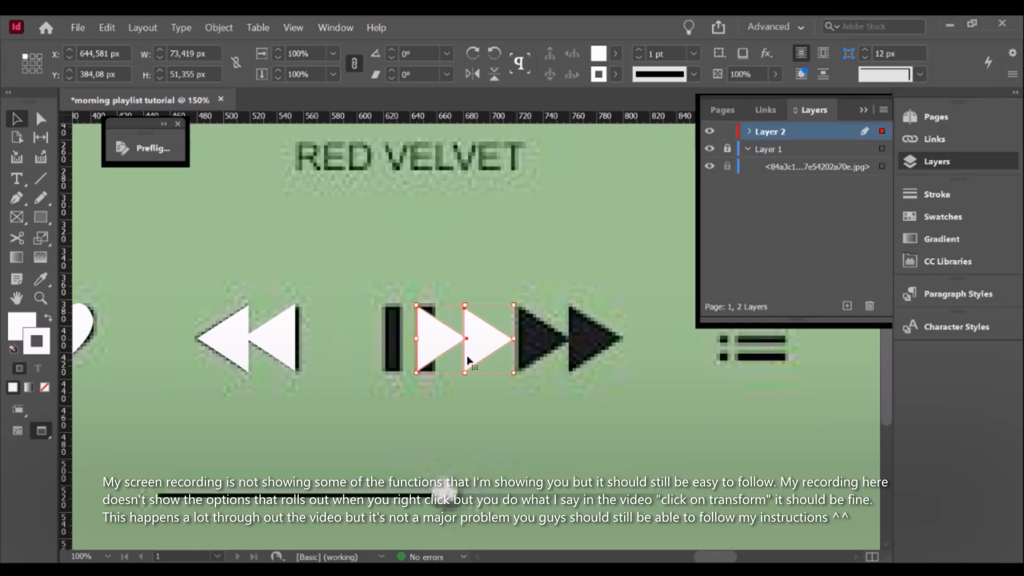
pyautogui.moveTo(487, 349); pyautogui.dragTo(587, 344)
pyautogui.click(350, 276)
# - Draw a rectangle about 11 x 49 px over the pause icon's left bar and give it a white fill and 1 pt white stroke
pyautogui.click(42, 298)
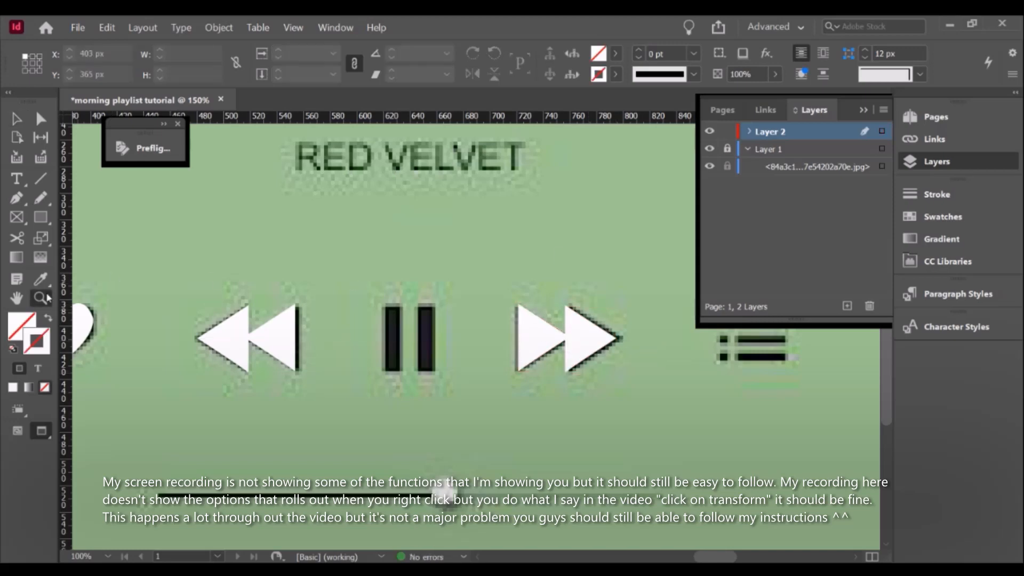
pyautogui.moveTo(364, 284); pyautogui.dragTo(476, 400)
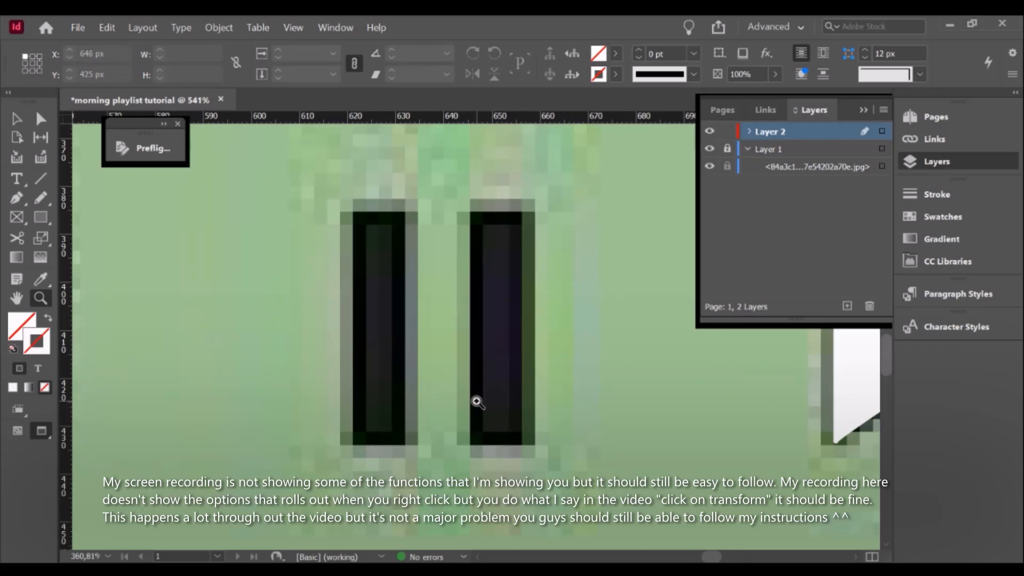
pyautogui.click(43, 218)
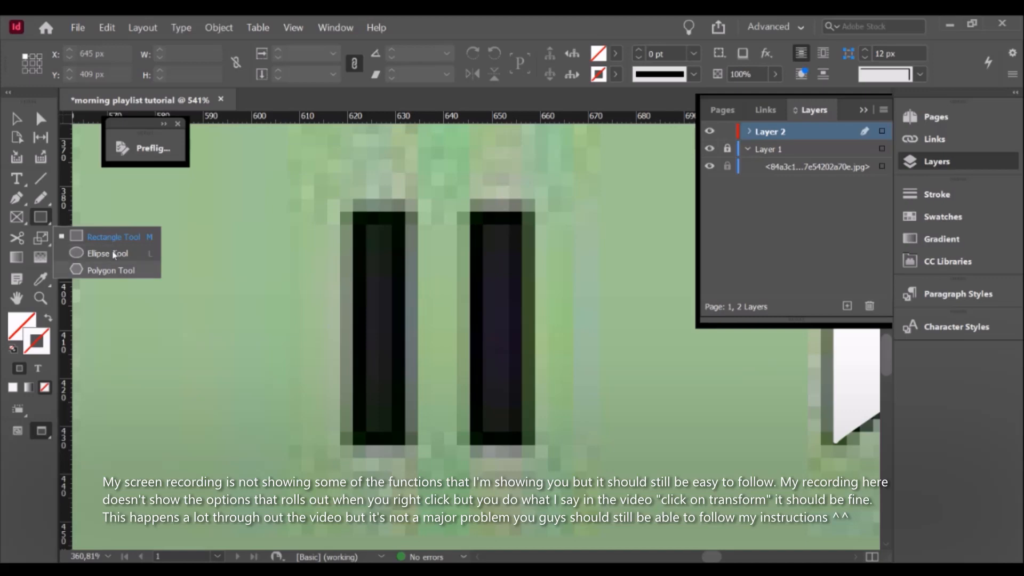
pyautogui.click(85, 240)
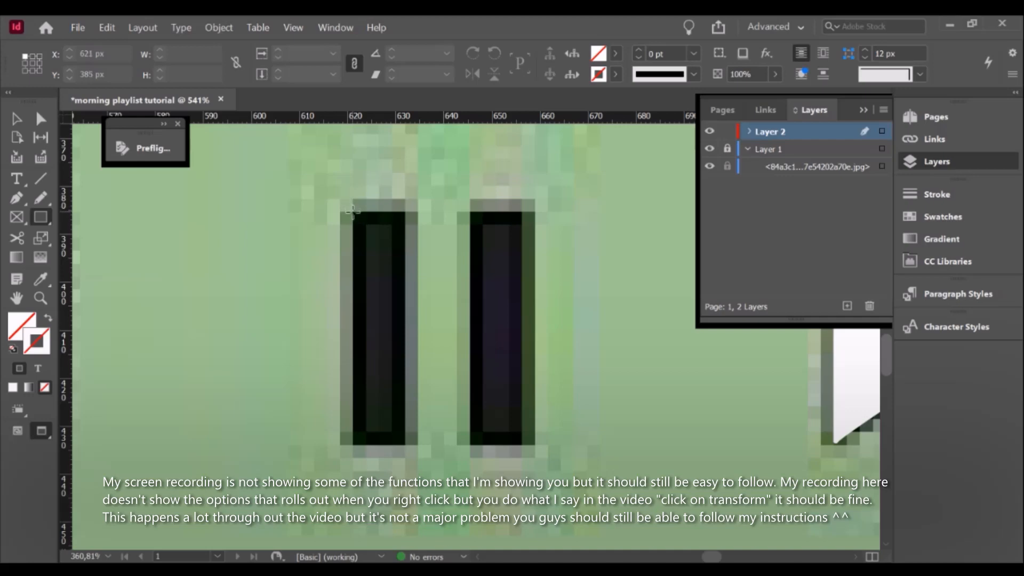
pyautogui.moveTo(352, 210); pyautogui.dragTo(405, 444)
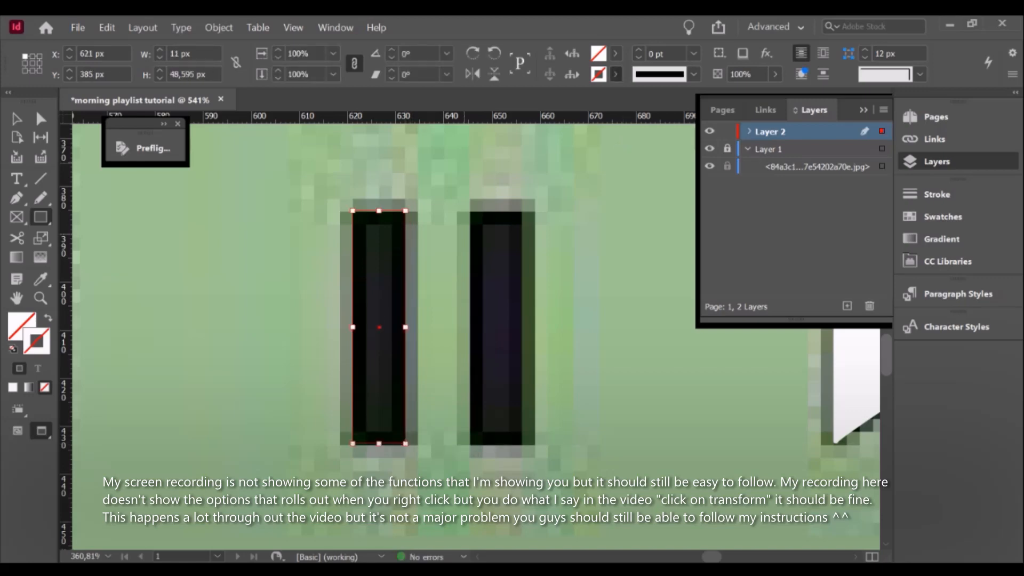
pyautogui.press('d')
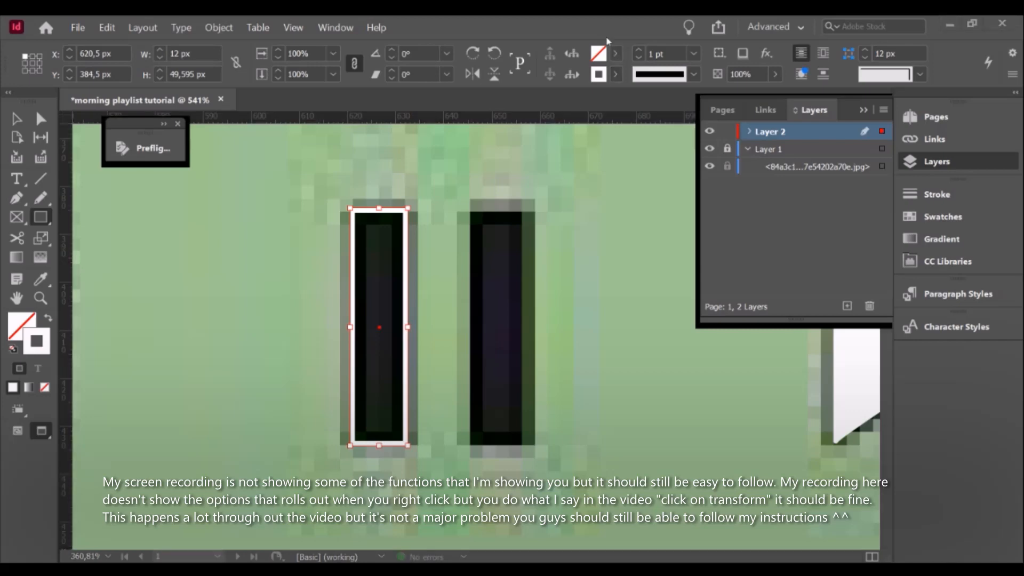
pyautogui.click(616, 58)
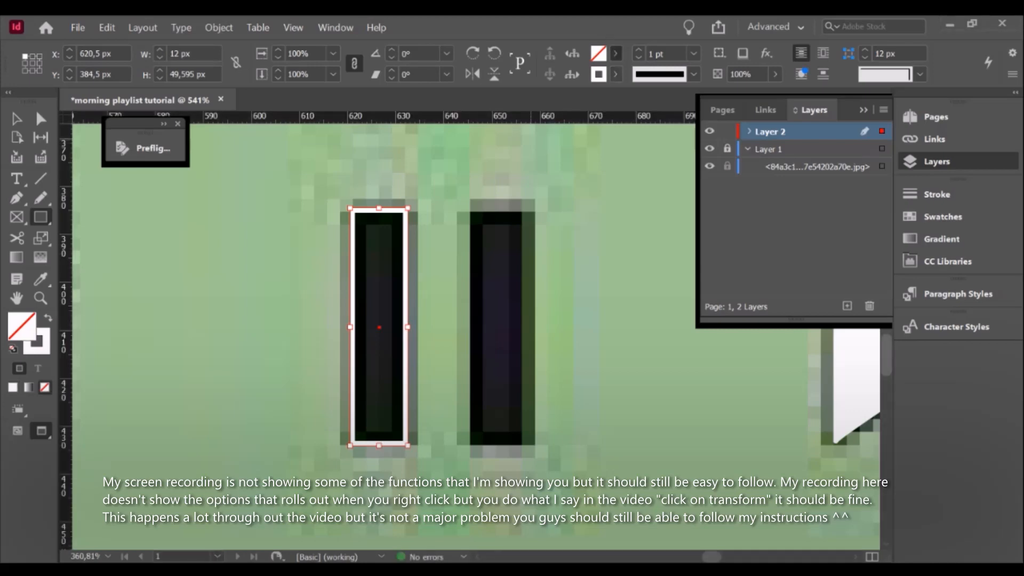
pyautogui.click(536, 118)
# - Duplicate the white pause bar, place the copy over the icon's right bar and deselect it
pyautogui.click(16, 119)
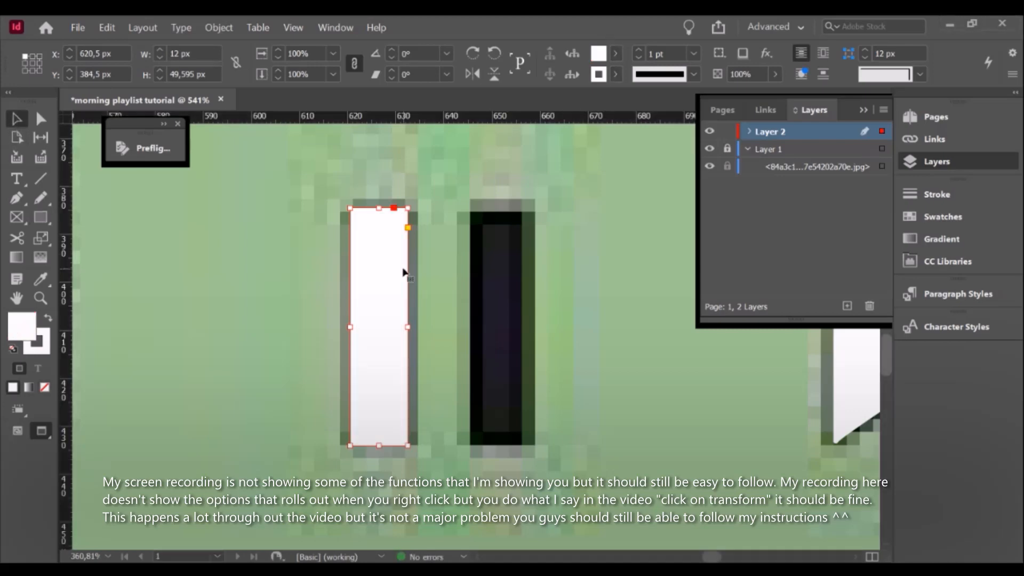
pyautogui.hotkey('ctrl', 'v')
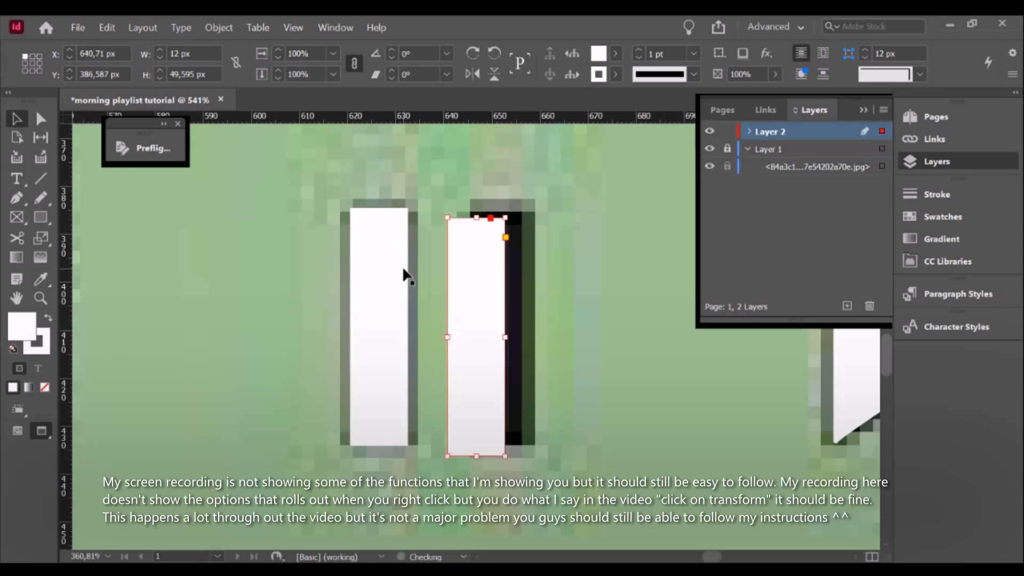
pyautogui.moveTo(465, 266); pyautogui.dragTo(486, 261)
pyautogui.click(617, 275)
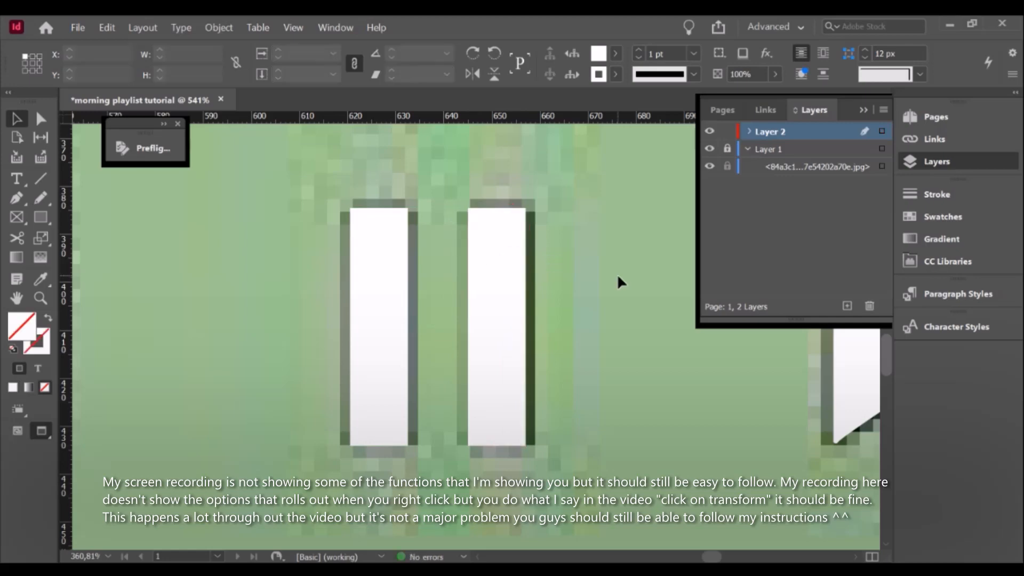
# - Draw a 6 x 6 px square over the top bullet of the list icon with the Rectangle tool
pyautogui.hotkey('ctrl', '-')
pyautogui.hotkey('ctrl', '-')
pyautogui.hotkey('ctrl', '-')
pyautogui.hotkey('ctrl', '-')
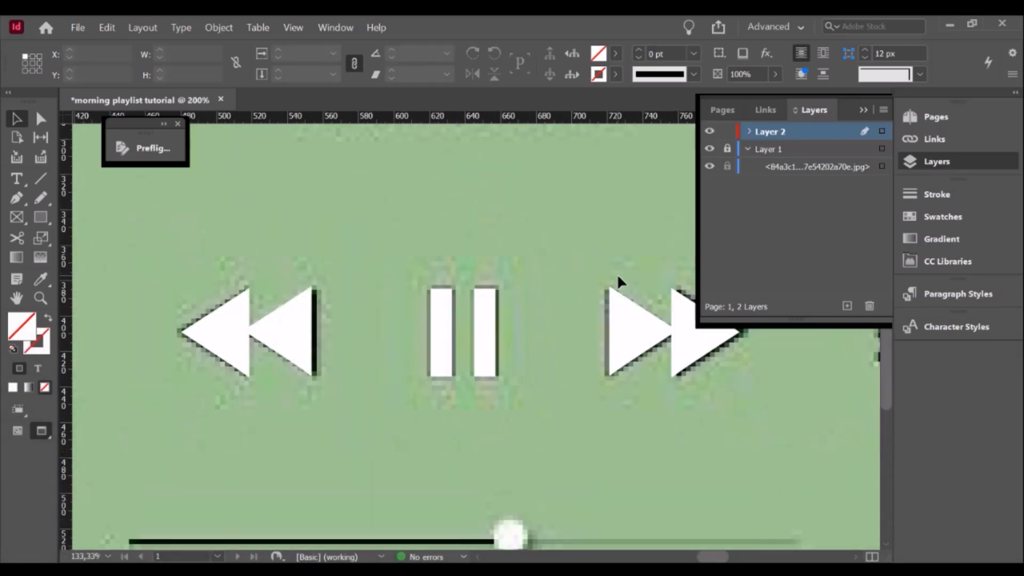
pyautogui.hscroll(5, 645, 320)
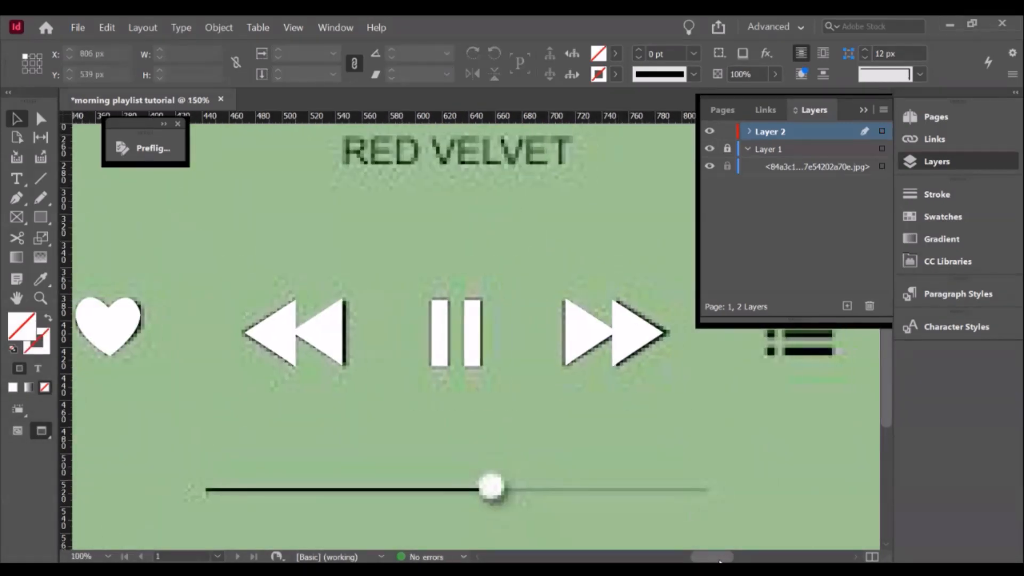
pyautogui.press('z')
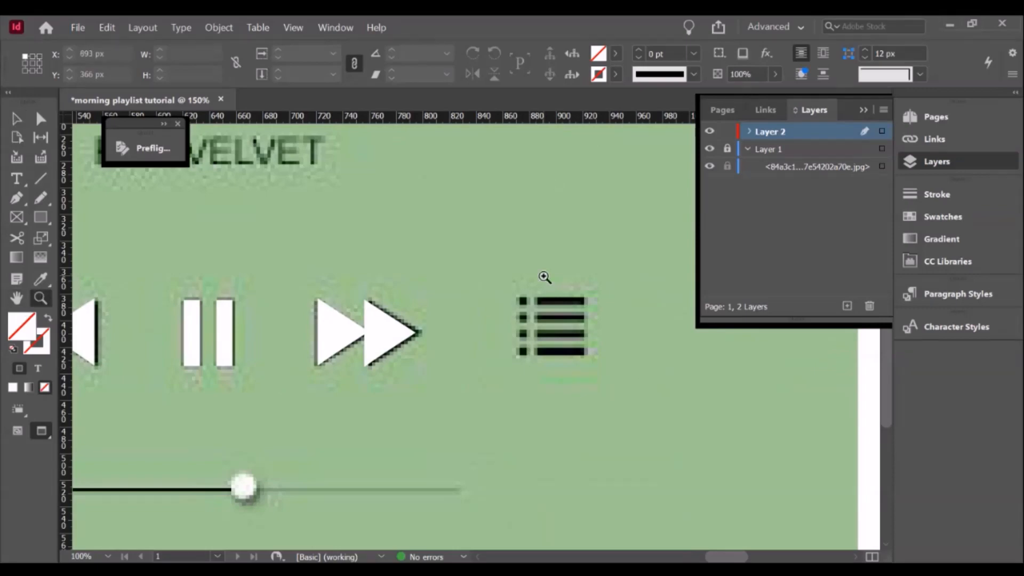
pyautogui.moveTo(487, 278); pyautogui.dragTo(621, 384)
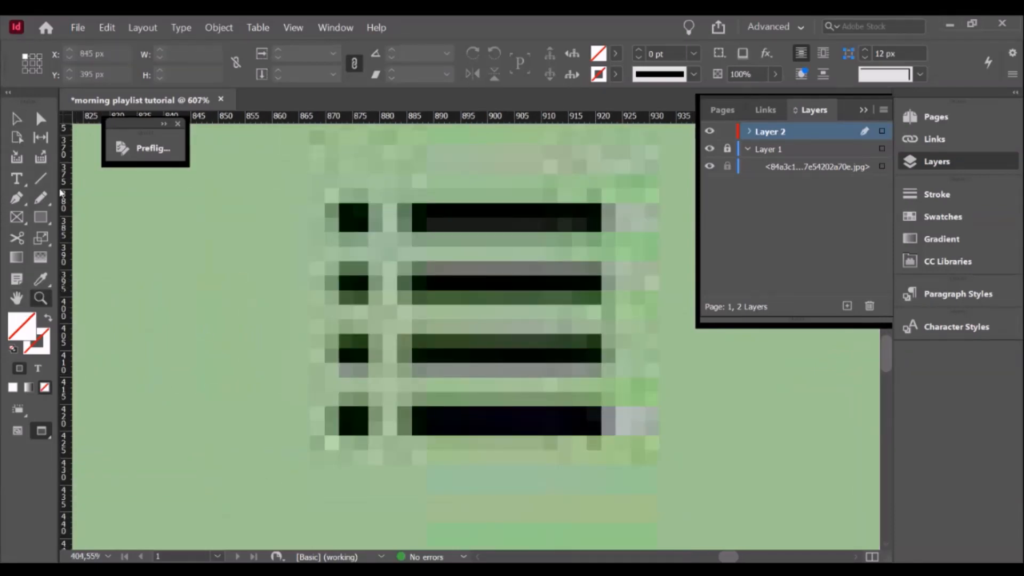
pyautogui.click(41, 218)
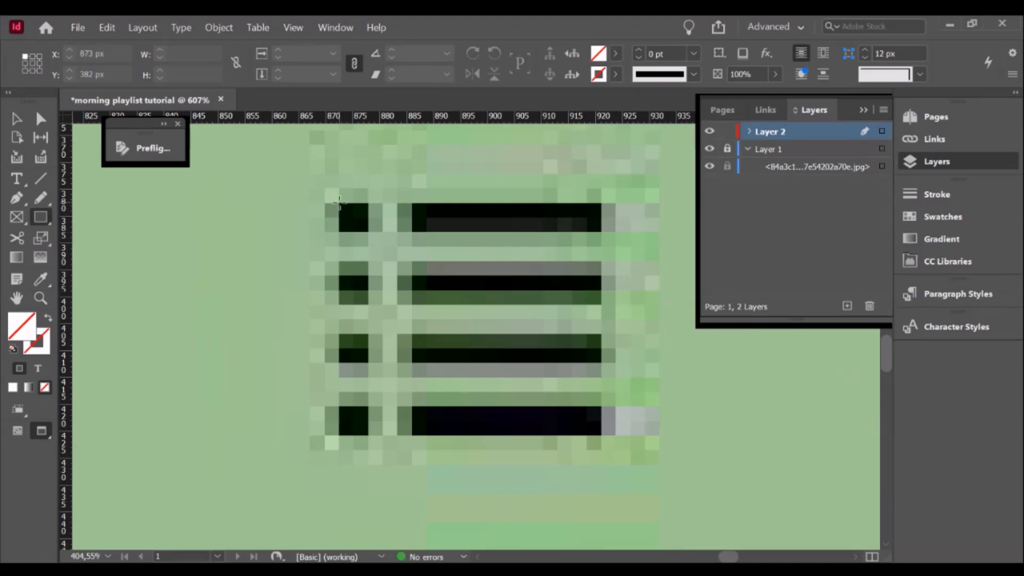
pyautogui.moveTo(338, 201); pyautogui.dragTo(369, 236)
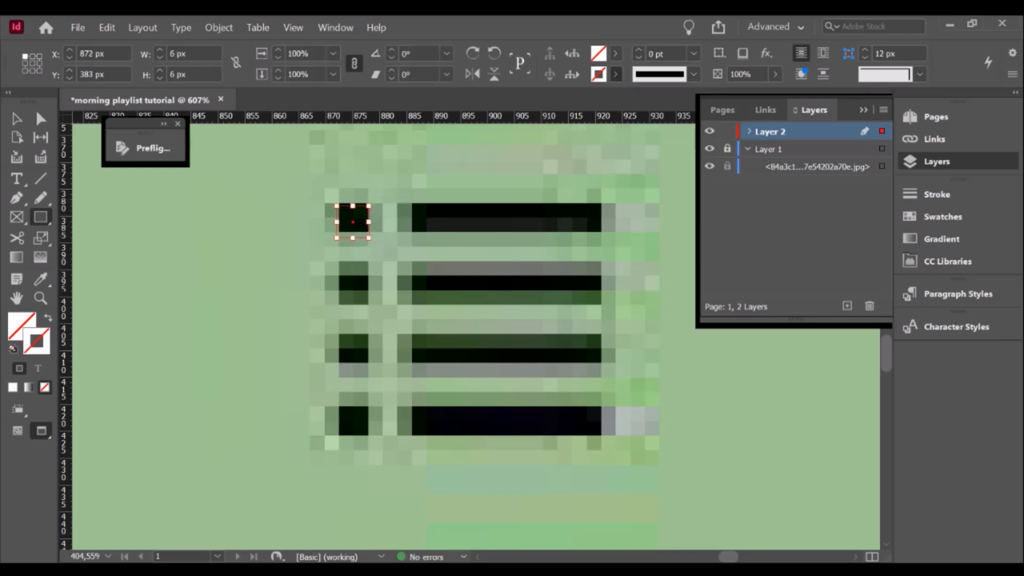
# - Give the bullet square a 1 pt white stroke and a white fill
pyautogui.click(630, 132)
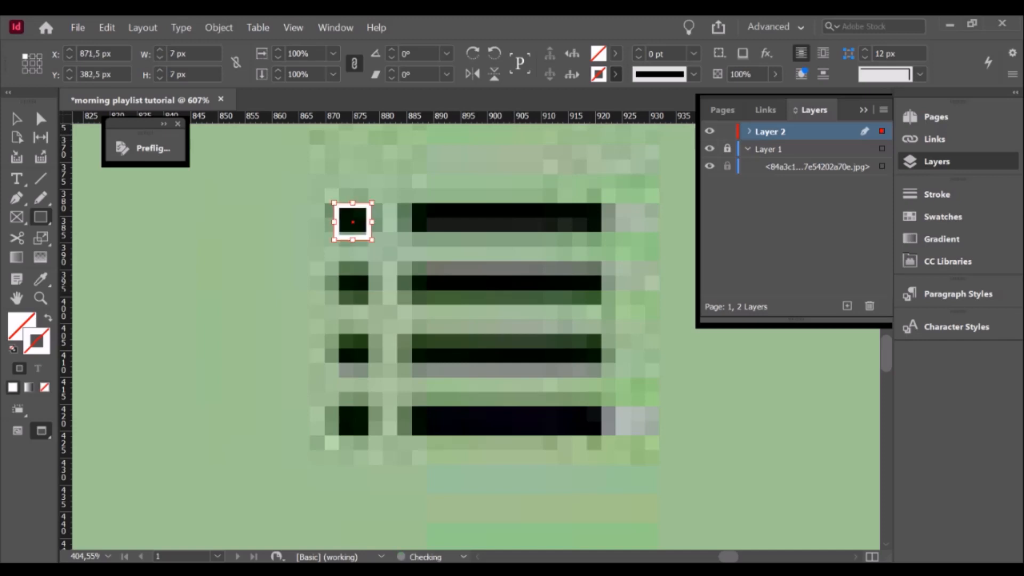
pyautogui.click(619, 54)
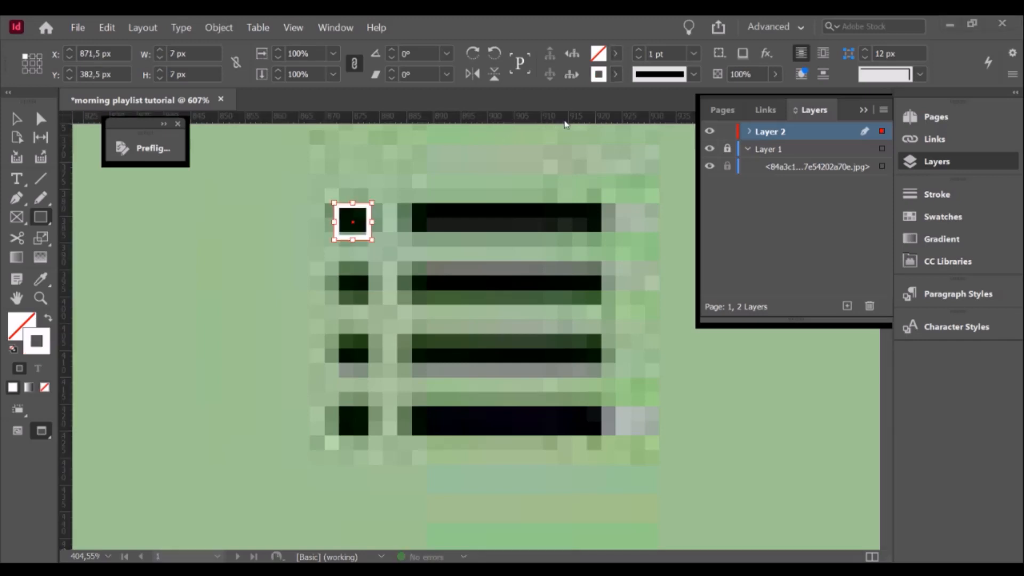
pyautogui.click(616, 54)
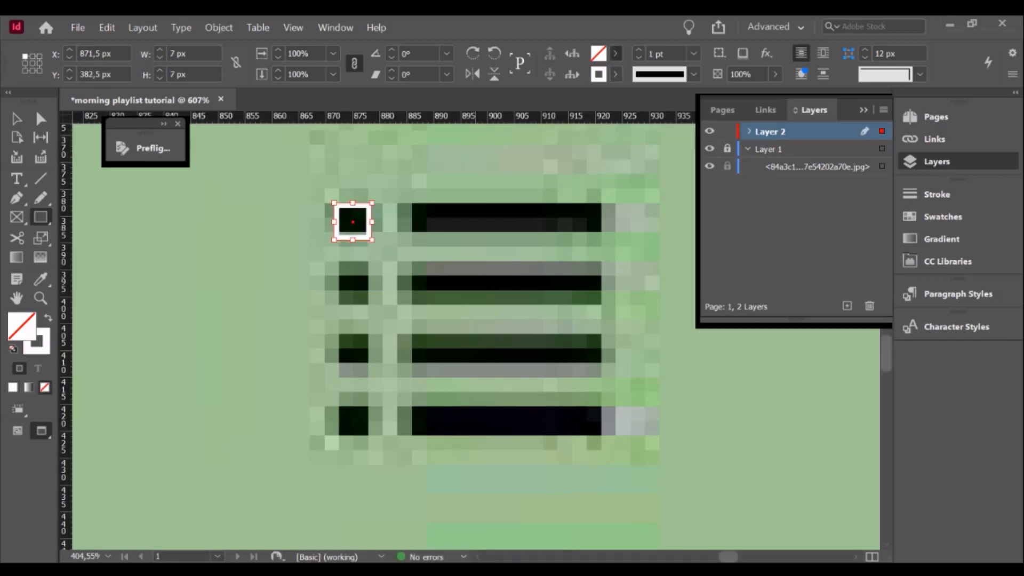
pyautogui.click(476, 124)
# - Move the white square to X 872 px, Y 382 px over the top bullet and resize it to 6 x 6 px
pyautogui.click(15, 118)
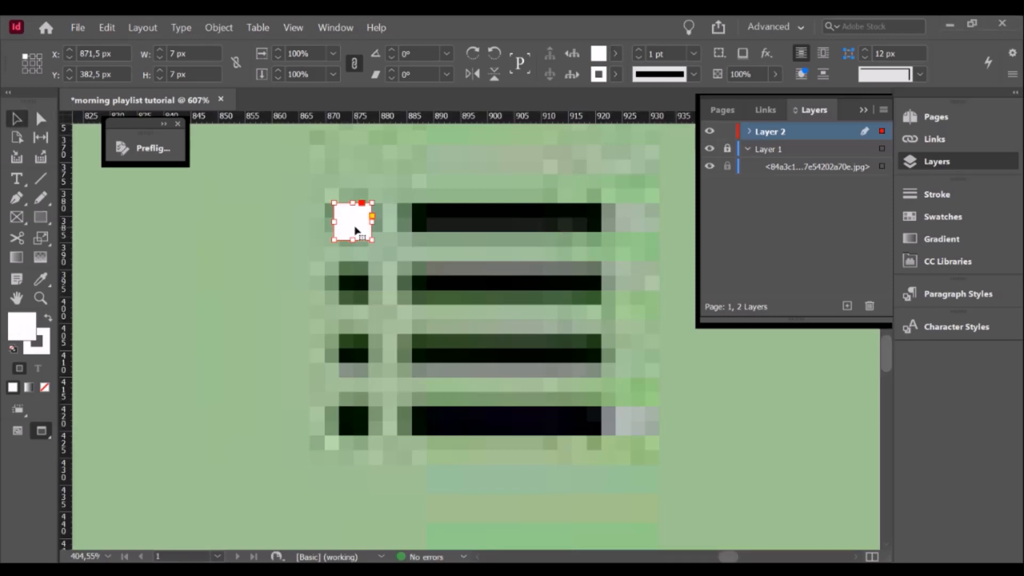
pyautogui.moveTo(358, 227)
pyautogui.mouseDown()
pyautogui.moveTo(355, 220)
pyautogui.moveTo(364, 239)
pyautogui.mouseUp()
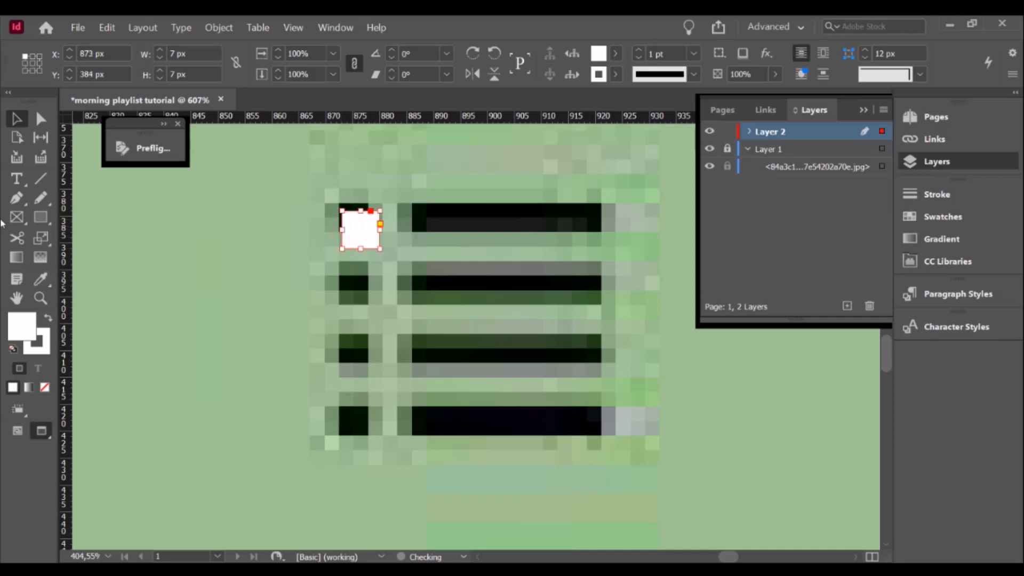
pyautogui.click(41, 298)
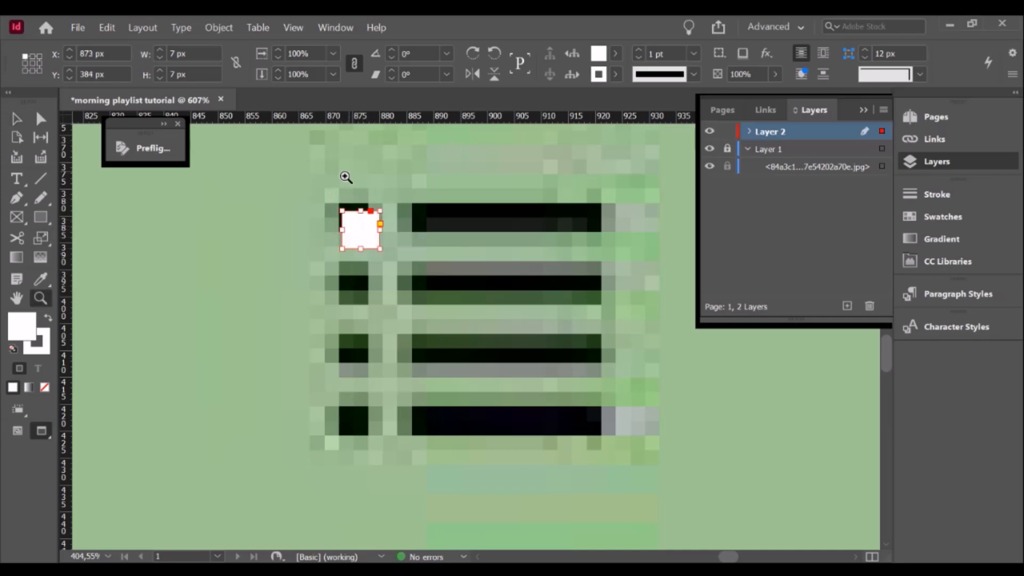
pyautogui.moveTo(403, 277); pyautogui.dragTo(339, 206)
pyautogui.press('v')
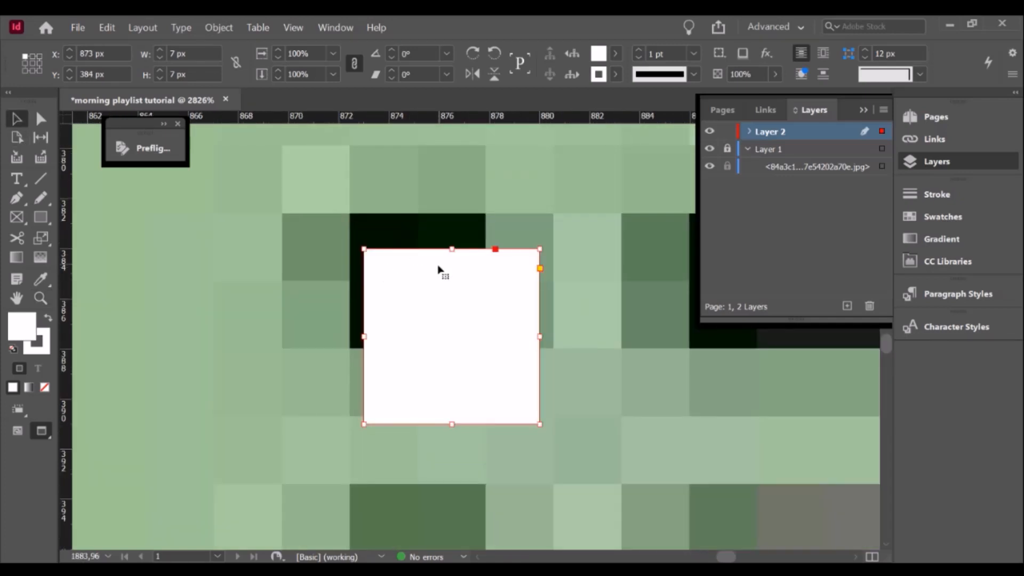
pyautogui.moveTo(439, 265); pyautogui.dragTo(428, 242)
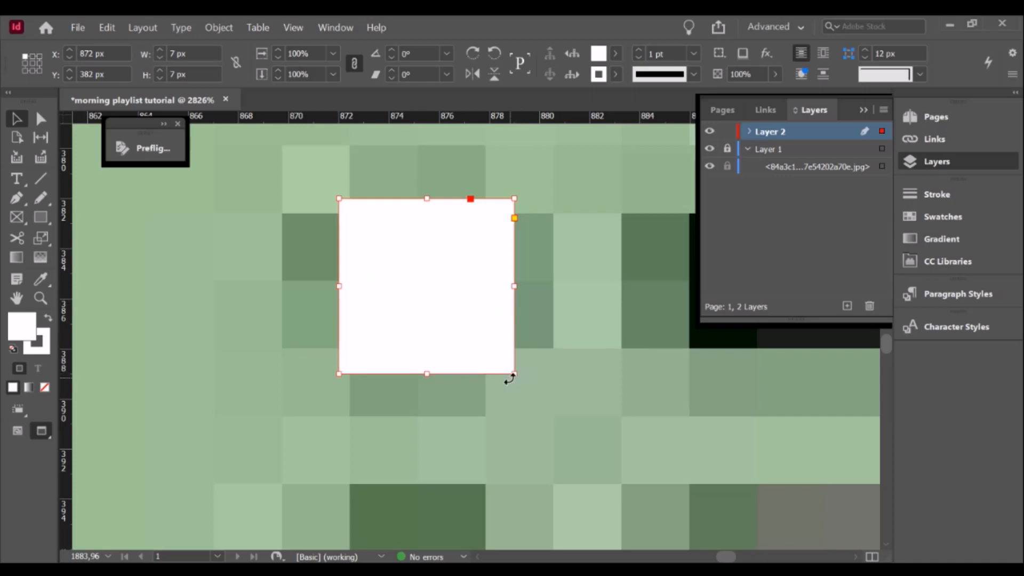
pyautogui.moveTo(513, 375); pyautogui.dragTo(489, 347)
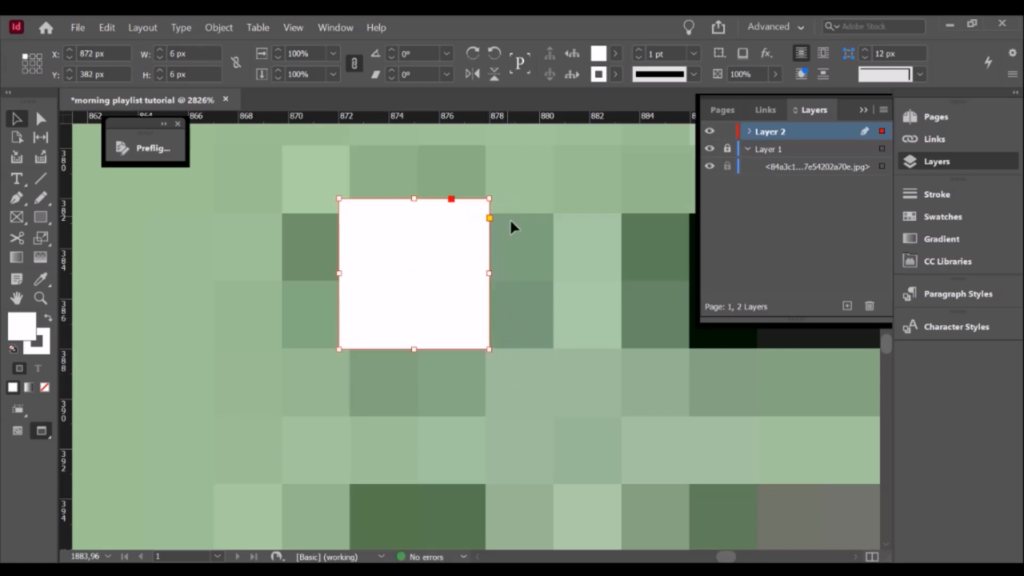
pyautogui.moveTo(438, 231); pyautogui.dragTo(443, 235)
# - Draw a 35 x 6 px rectangle over the list icon's top bar with the Rectangle tool
pyautogui.click(40, 298)
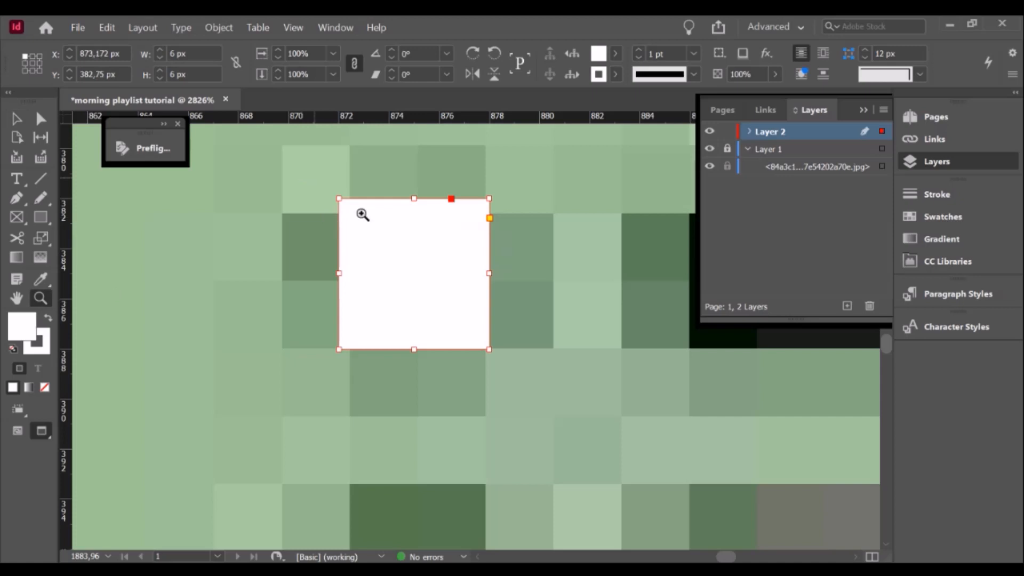
pyautogui.moveTo(315, 179); pyautogui.dragTo(553, 376)
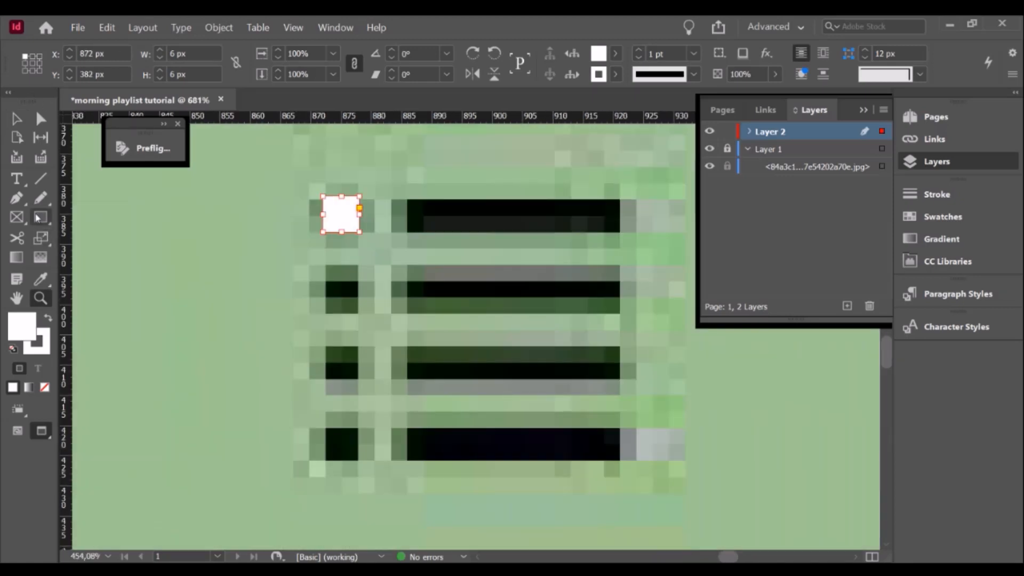
pyautogui.click(39, 217)
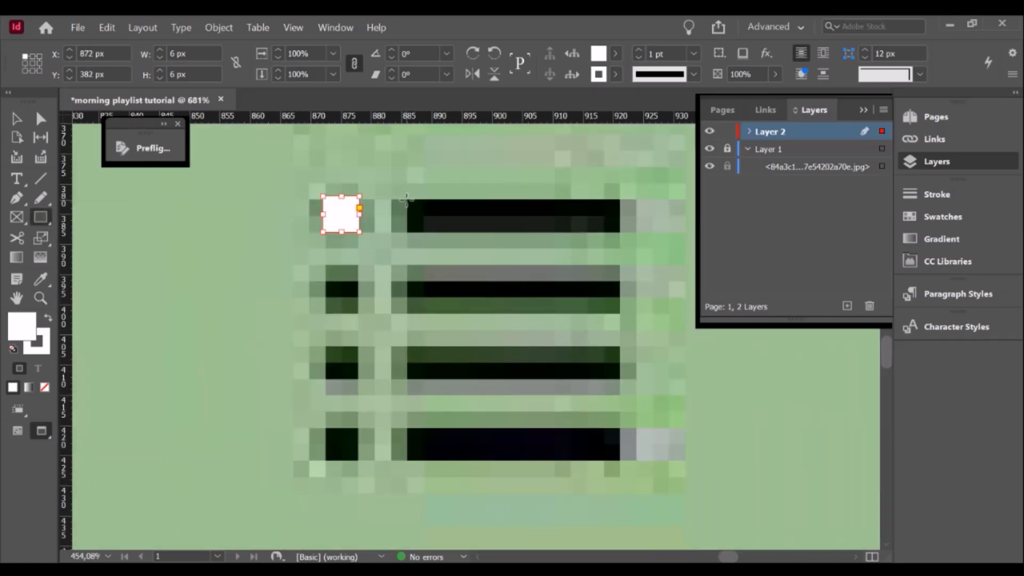
pyautogui.moveTo(407, 198); pyautogui.dragTo(620, 234)
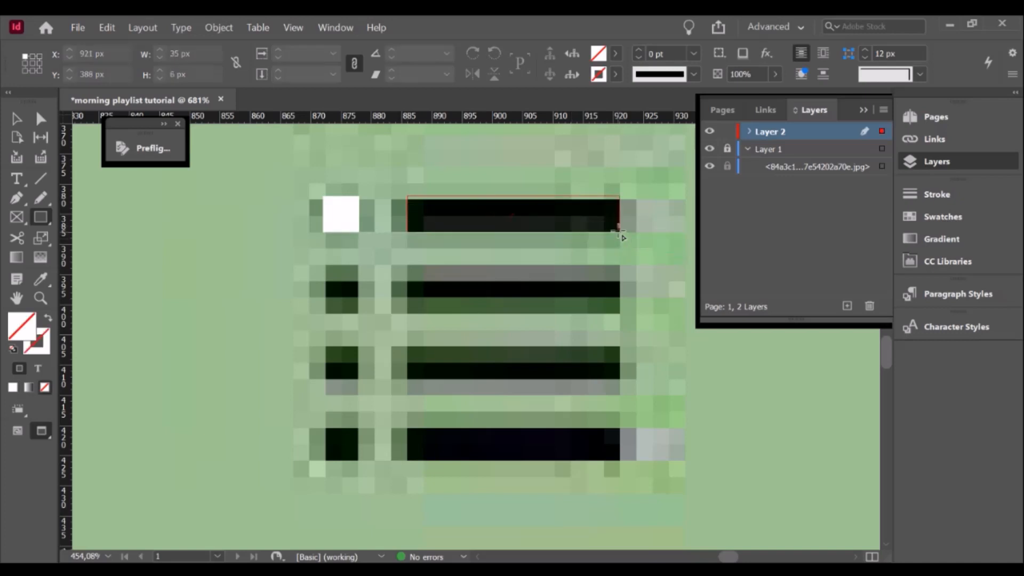
# - Give the new bar rectangle a white fill and a 1 pt white stroke
pyautogui.click(616, 54)
pyautogui.click(640, 117)
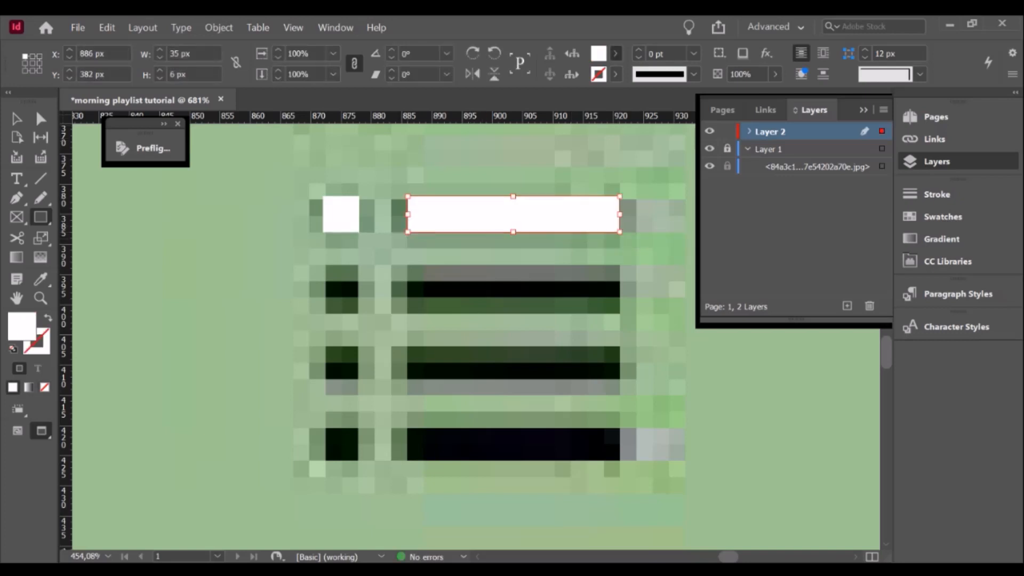
pyautogui.click(618, 74)
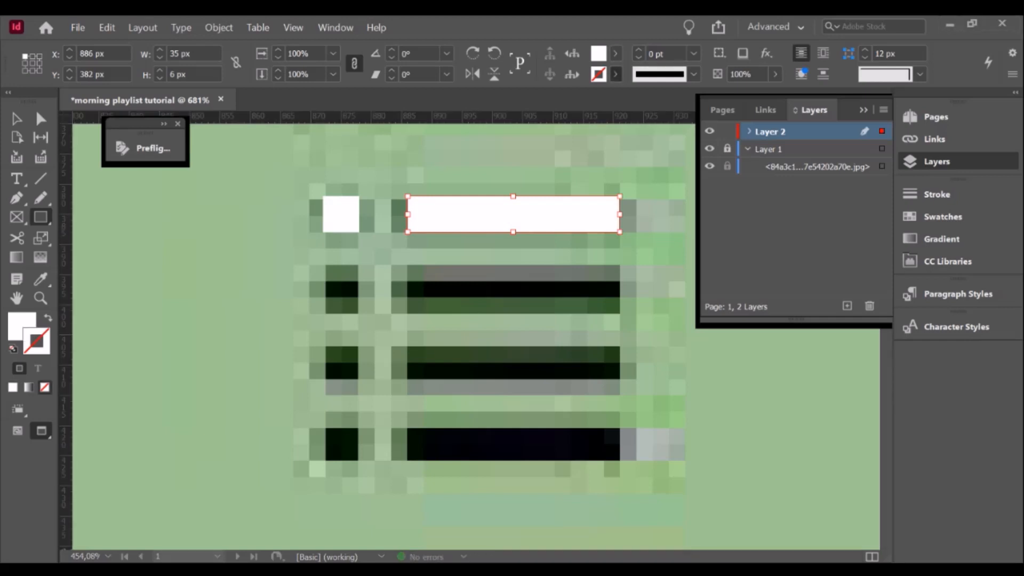
pyautogui.click(640, 139)
# - Adjust the white bar's upper and lower edges to a height of 6 px, level with the bullet square, and deselect it
pyautogui.click(16, 118)
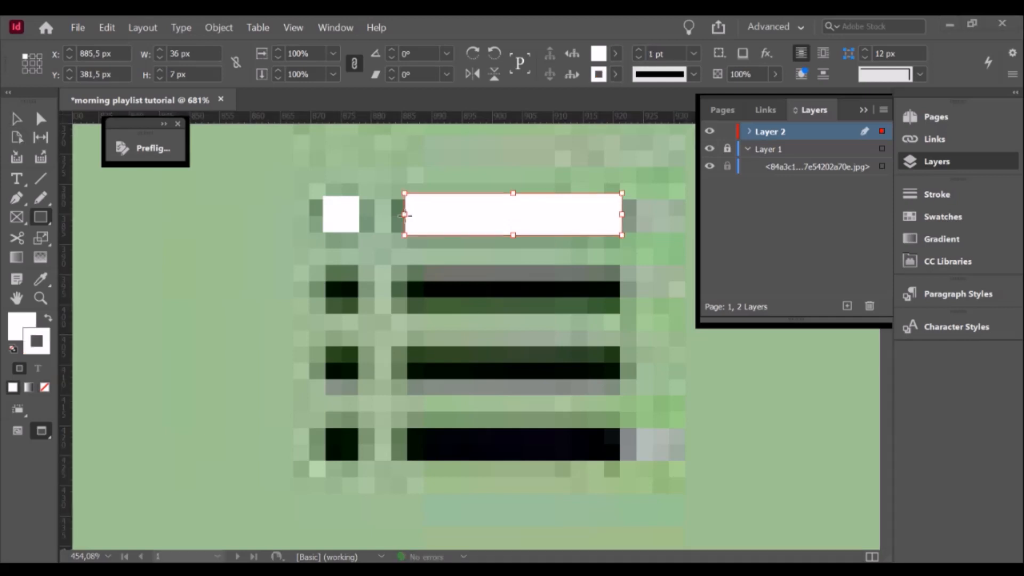
pyautogui.click(356, 210)
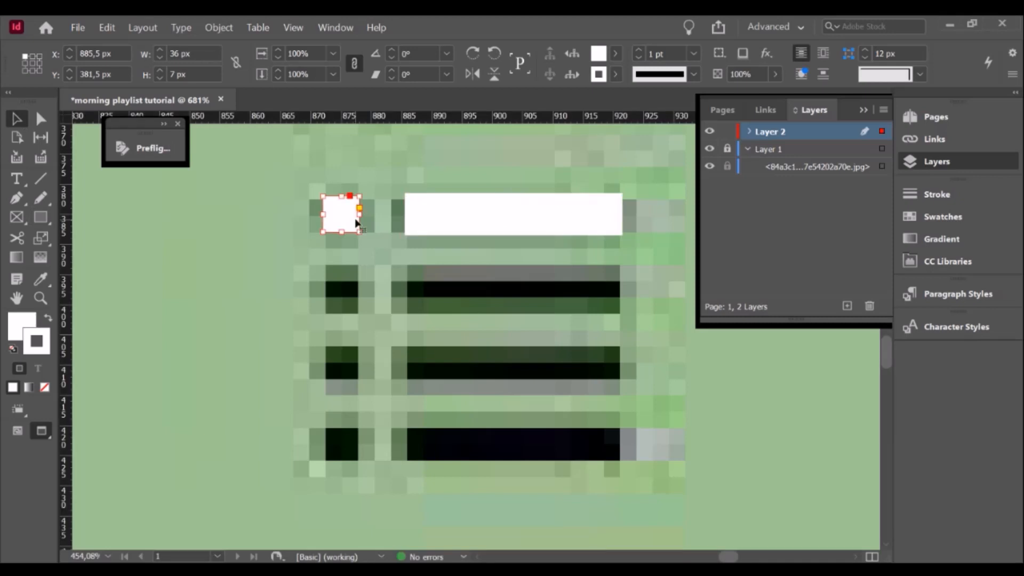
pyautogui.click(457, 226)
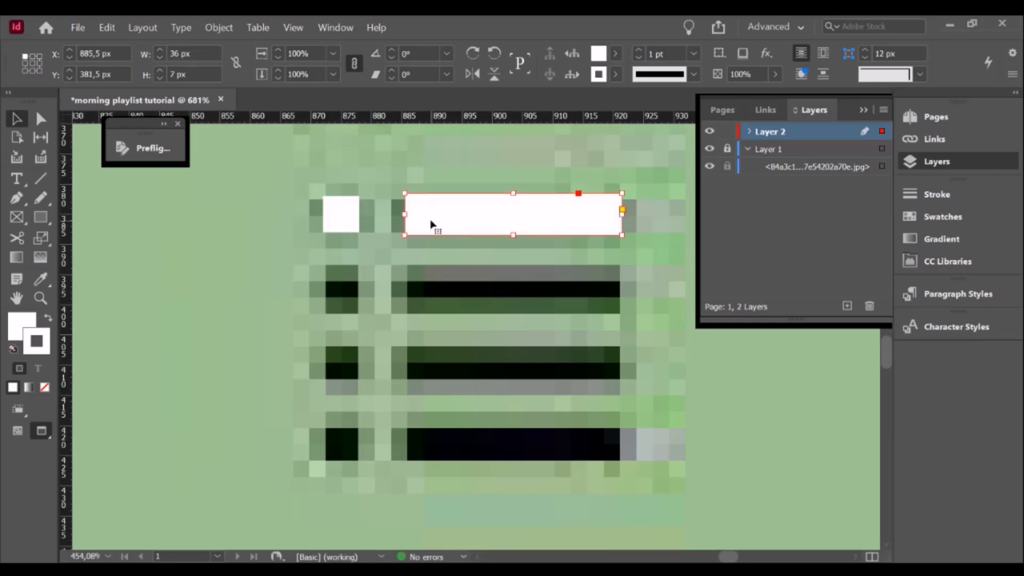
pyautogui.moveTo(514, 235); pyautogui.dragTo(515, 239)
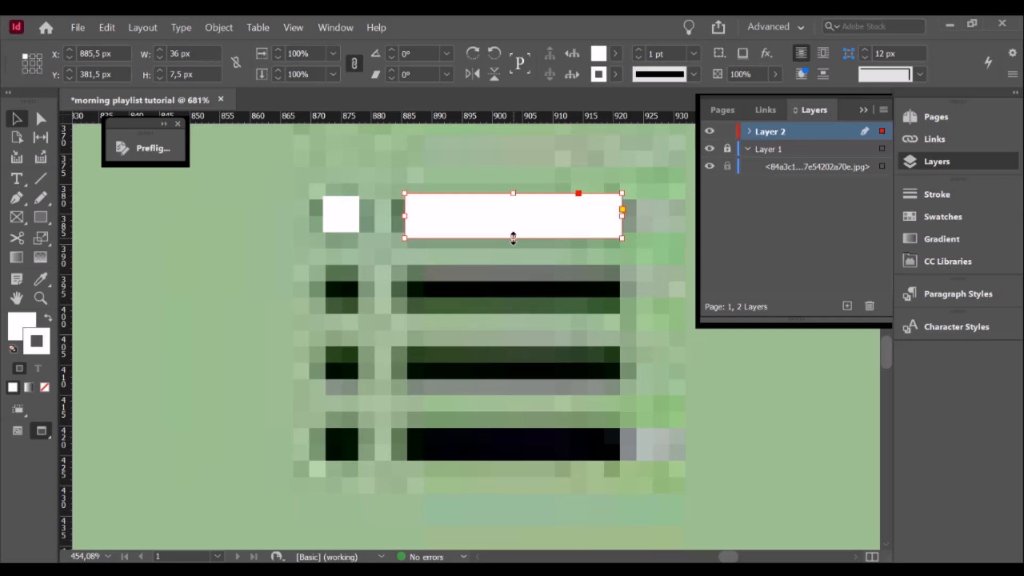
pyautogui.moveTo(514, 238); pyautogui.dragTo(513, 231)
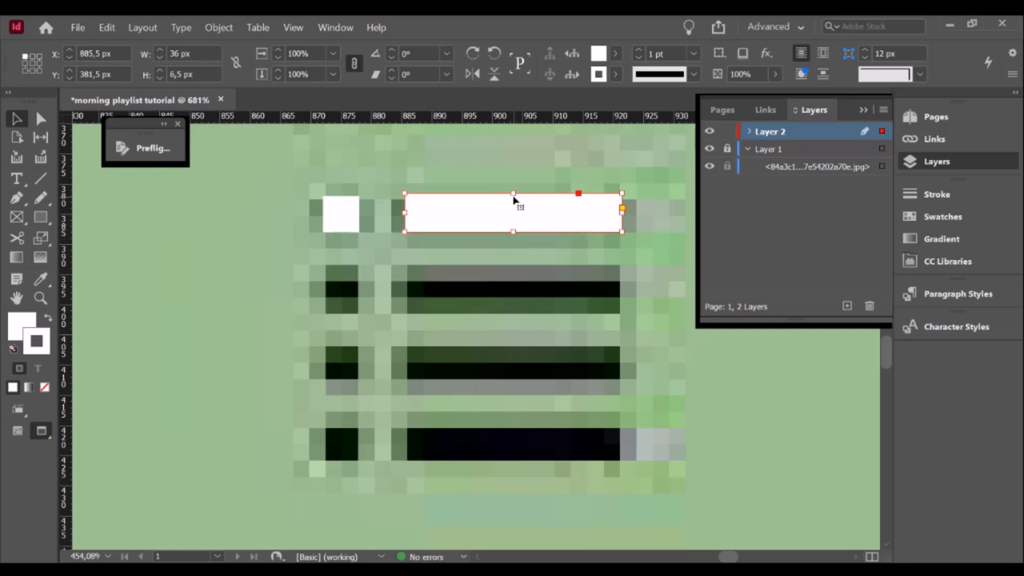
pyautogui.moveTo(513, 194); pyautogui.dragTo(513, 198)
pyautogui.click(655, 162)
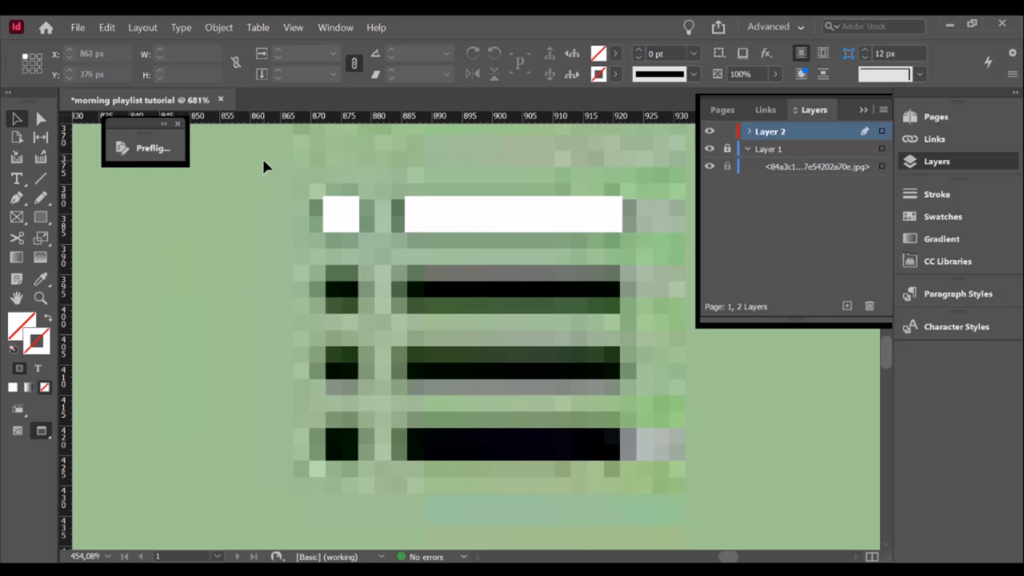
# - Duplicate the white bullet and bar together and align the copy over the list icon's second row at Y 394 px
pyautogui.moveTo(265, 158); pyautogui.dragTo(672, 238)
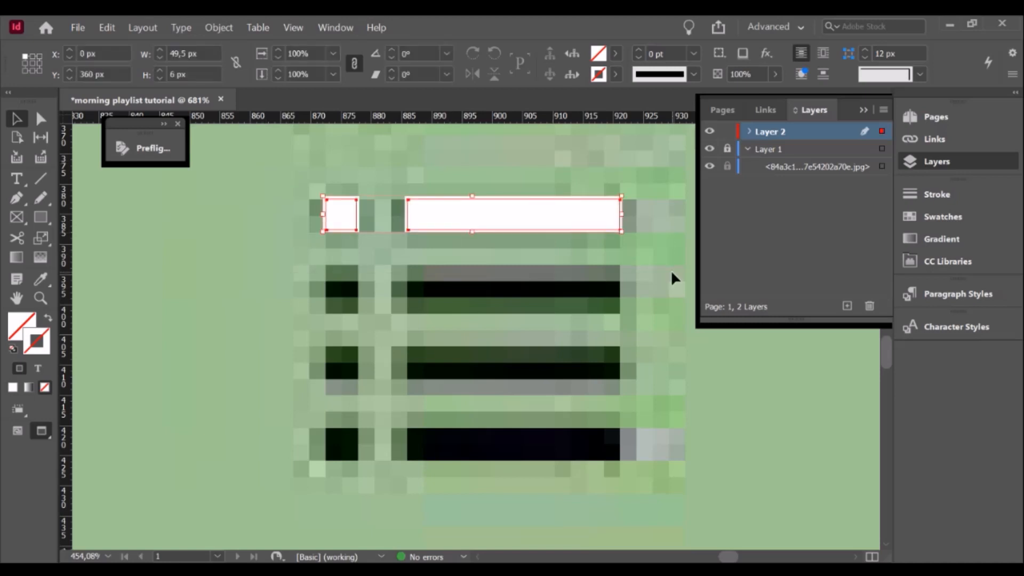
pyautogui.hotkey('ctrl', 'c')
pyautogui.hotkey('ctrl', 'v')
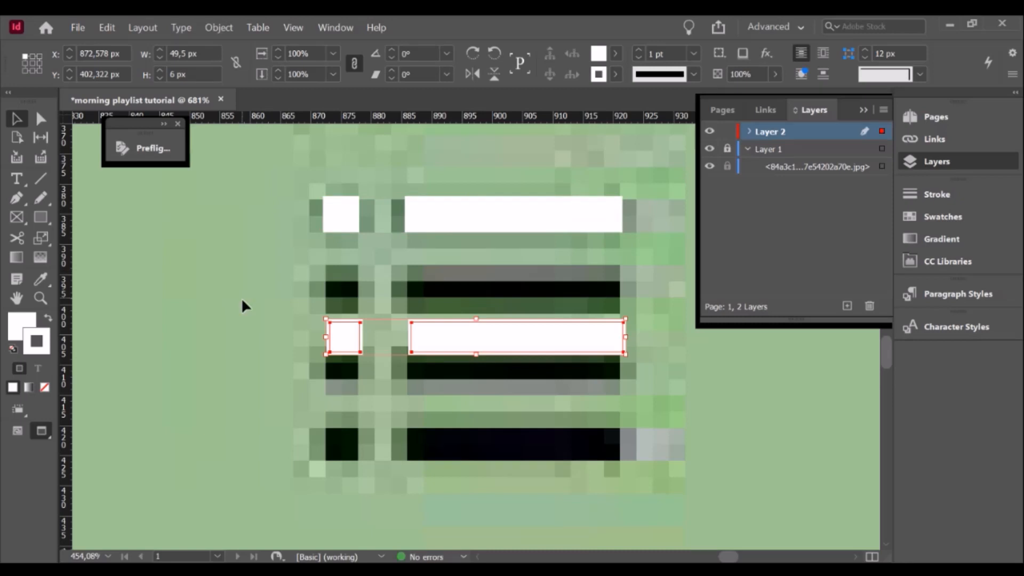
pyautogui.moveTo(343, 336); pyautogui.dragTo(343, 288)
pyautogui.click(700, 335)
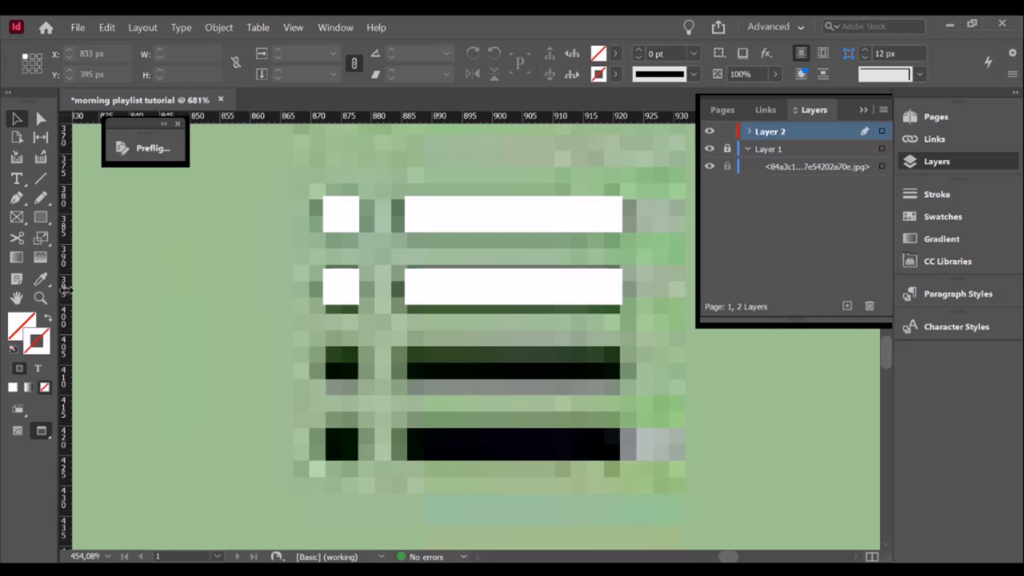
# - Add a vertical guide along the bars' left edge and duplicate the second bullet-and-bar row over the third row at Y 406 px
pyautogui.moveTo(68, 293); pyautogui.dragTo(405, 289)
pyautogui.click(230, 302)
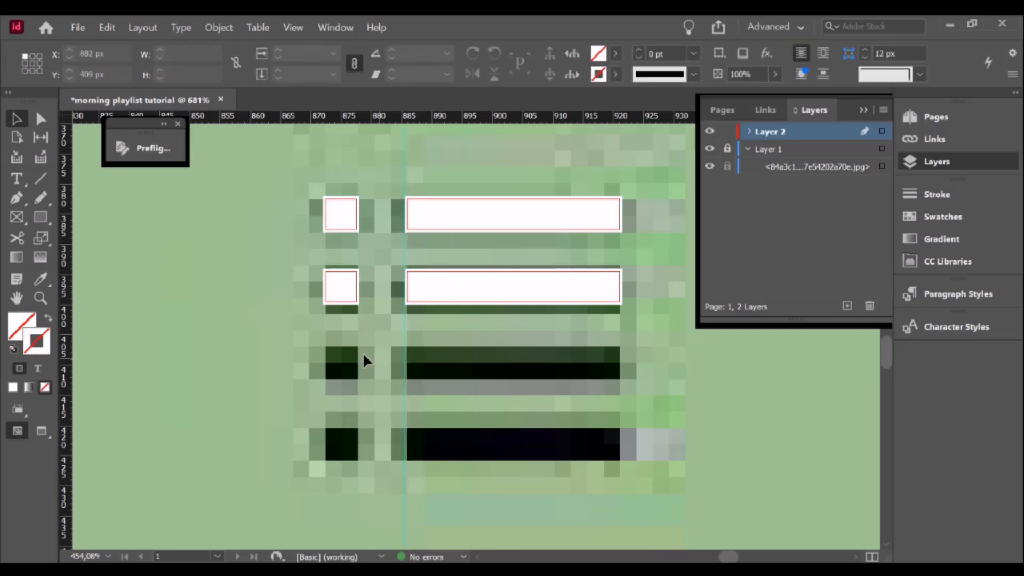
pyautogui.moveTo(299, 262); pyautogui.dragTo(665, 315)
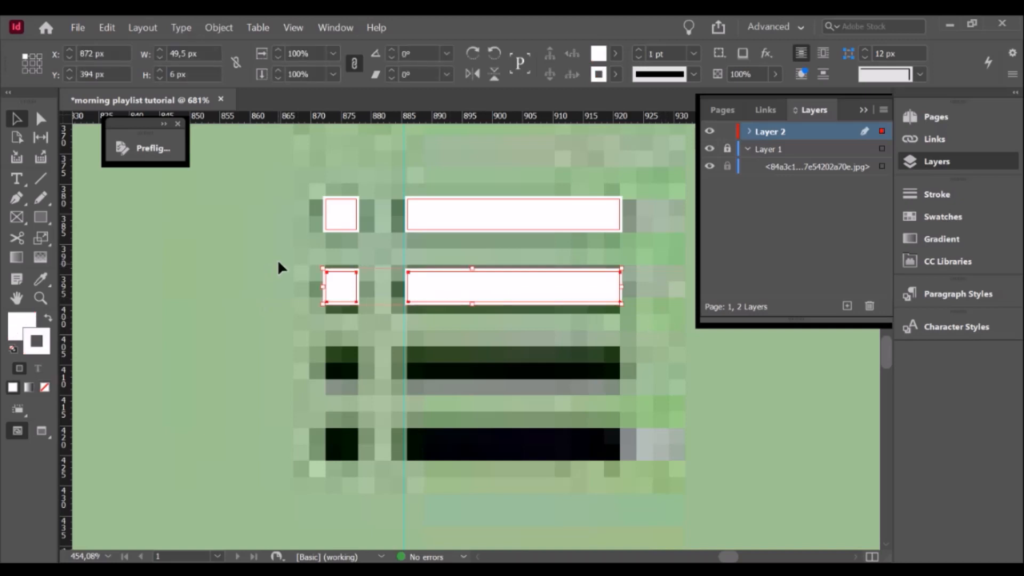
pyautogui.moveTo(271, 256); pyautogui.dragTo(662, 321)
pyautogui.moveTo(338, 284); pyautogui.dragTo(341, 363)
pyautogui.click(680, 377)
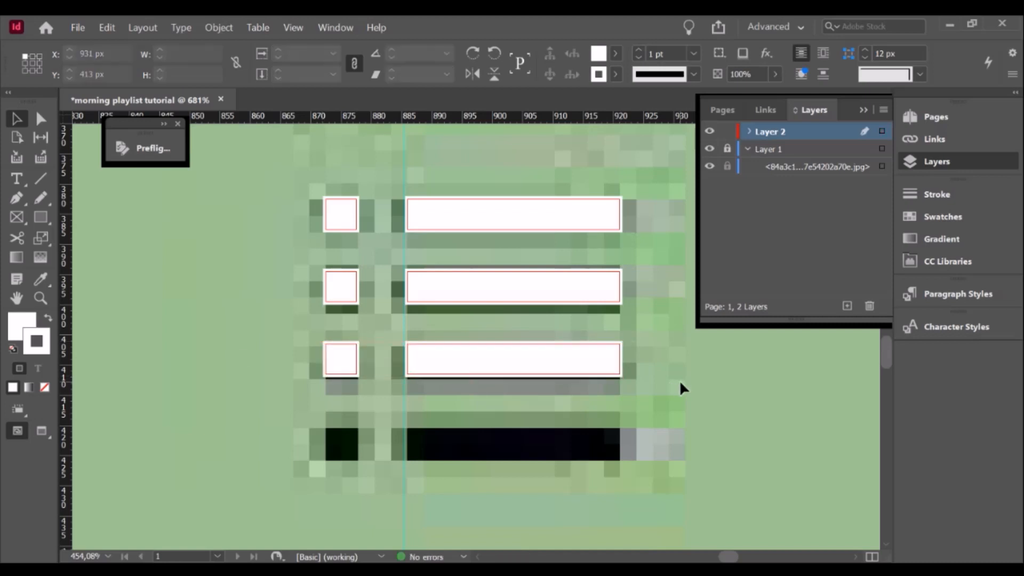
# - Duplicate the third bullet-and-bar row over the list icon's bottom row at Y 418 px and deselect it
pyautogui.click(344, 362)
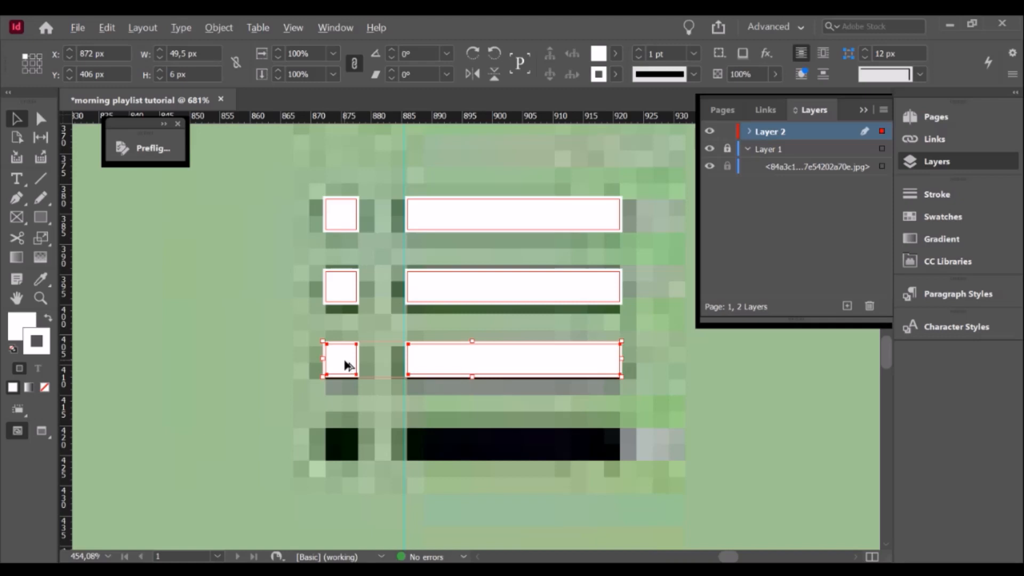
pyautogui.moveTo(348, 364); pyautogui.dragTo(345, 462)
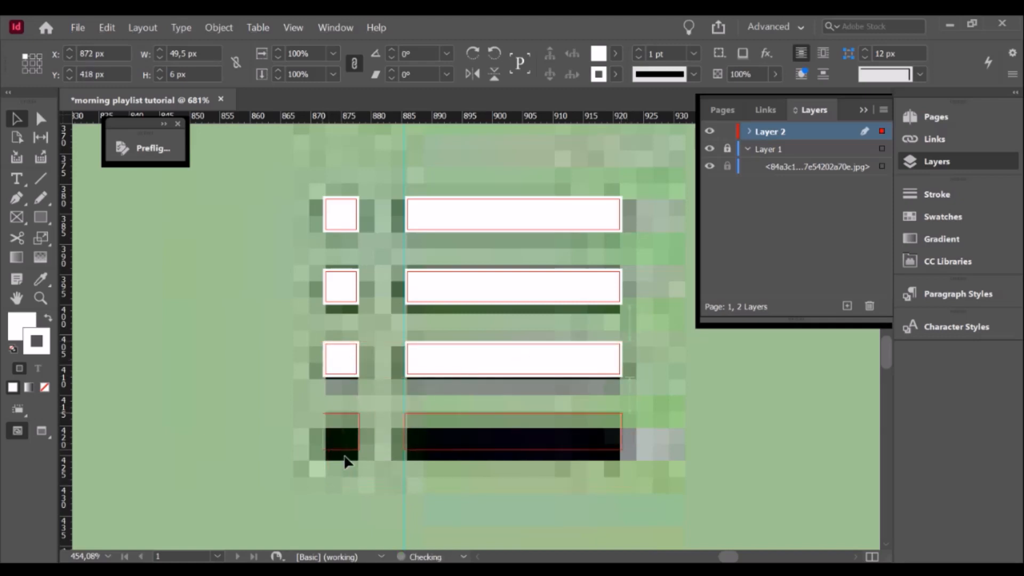
pyautogui.click(693, 388)
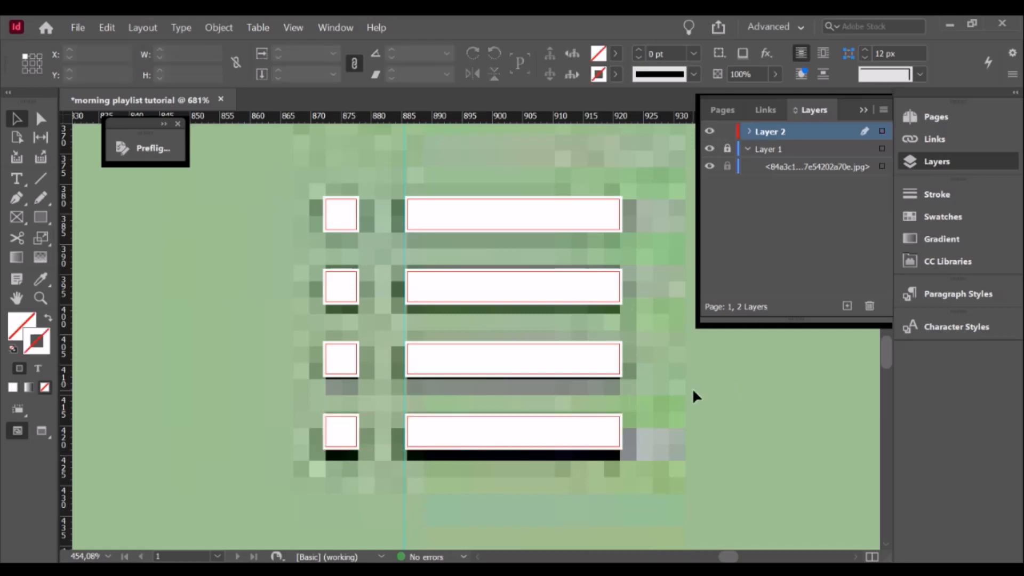
# - Draw a straight line about 214 px long over the black played part of the progress slider with the Line tool
pyautogui.hotkey('ctrl', '1')
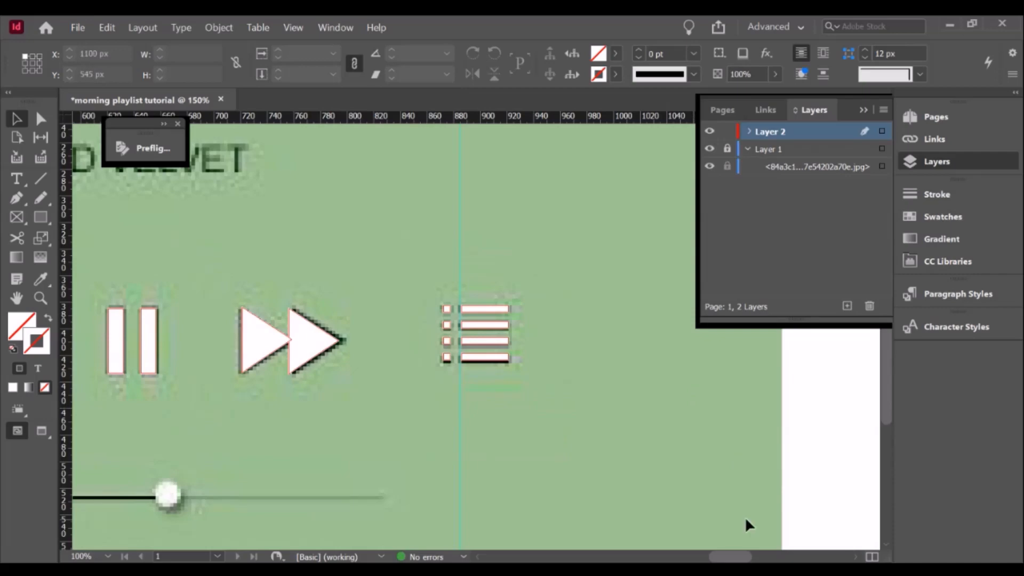
pyautogui.moveTo(746, 556); pyautogui.dragTo(731, 557)
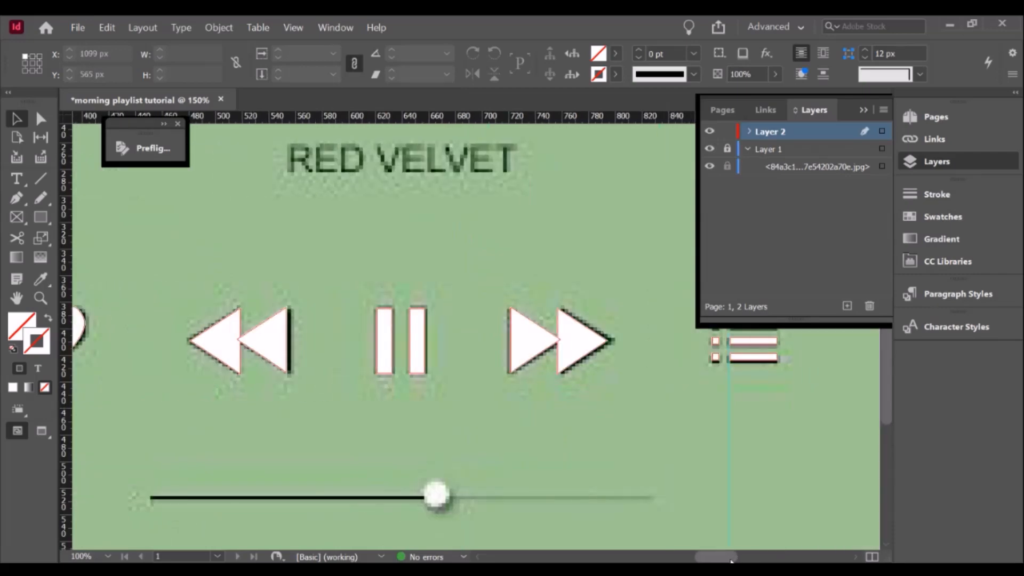
pyautogui.hotkey('ctrl', '-')
pyautogui.scroll(-3, 458, 473)
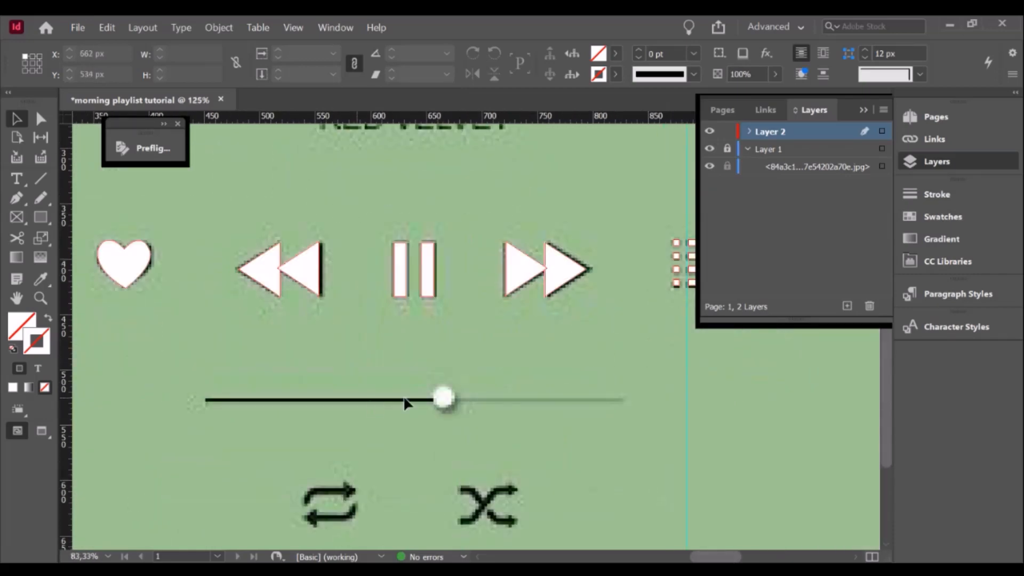
pyautogui.click(40, 183)
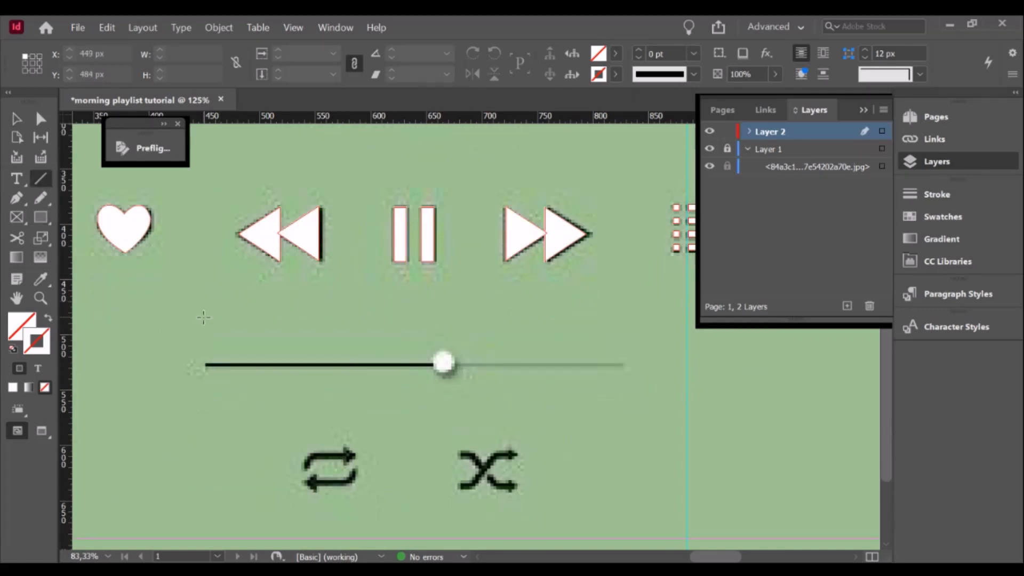
pyautogui.moveTo(205, 365); pyautogui.dragTo(444, 366)
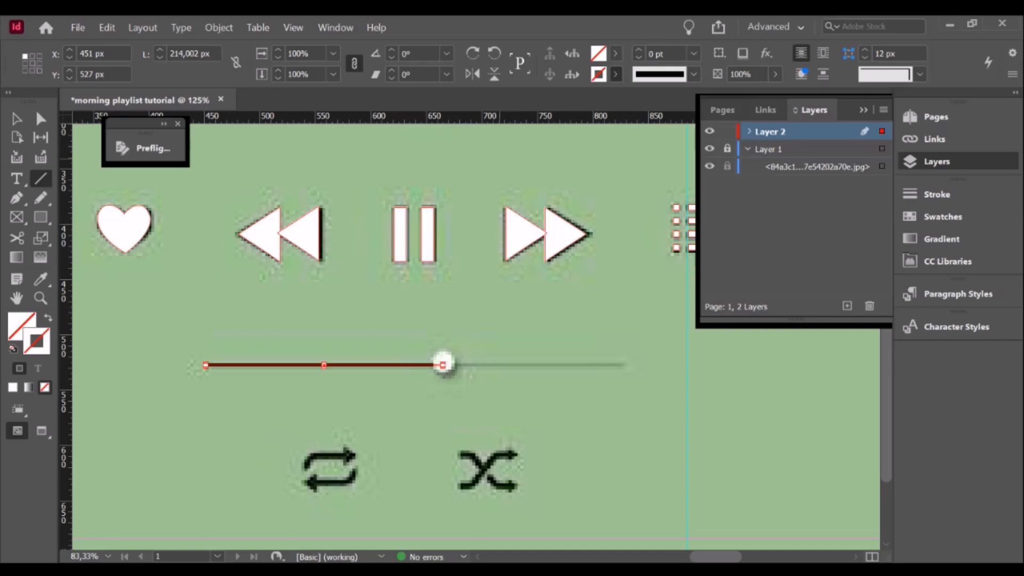
# - Give the played-part slider line a white 3 pt stroke and deselect it
pyautogui.press('d')
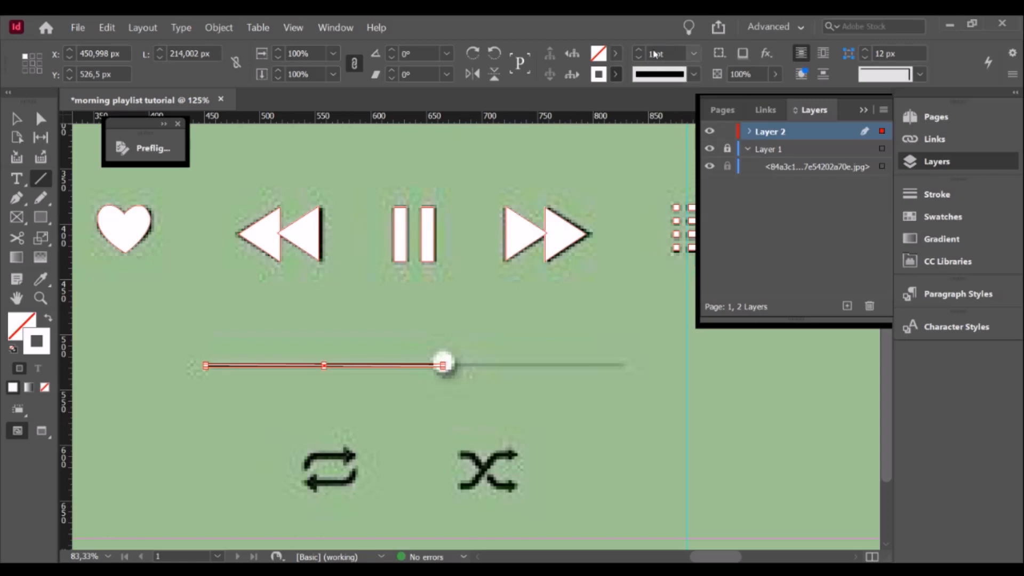
pyautogui.click(695, 56)
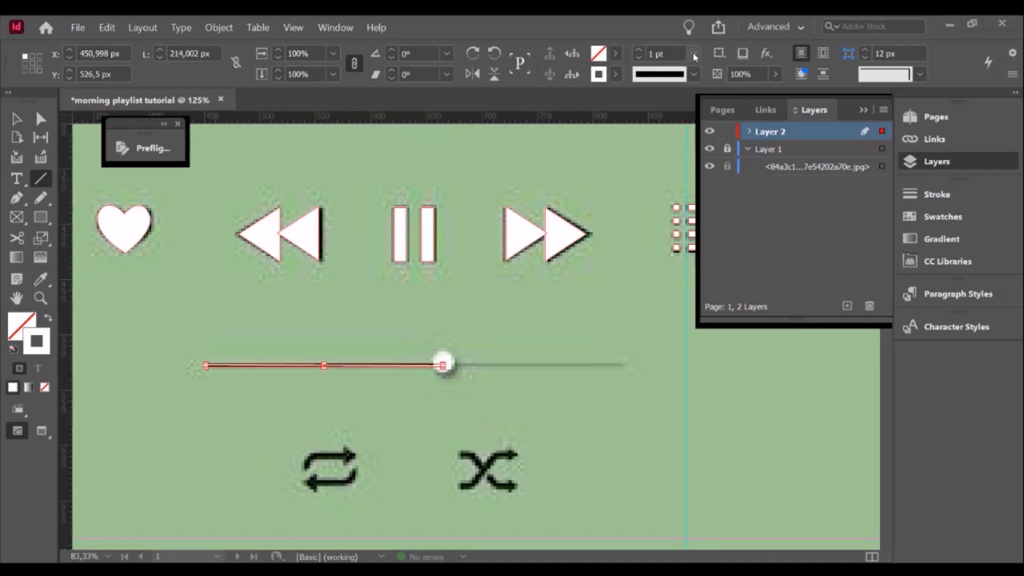
pyautogui.click(694, 58)
pyautogui.click(684, 173)
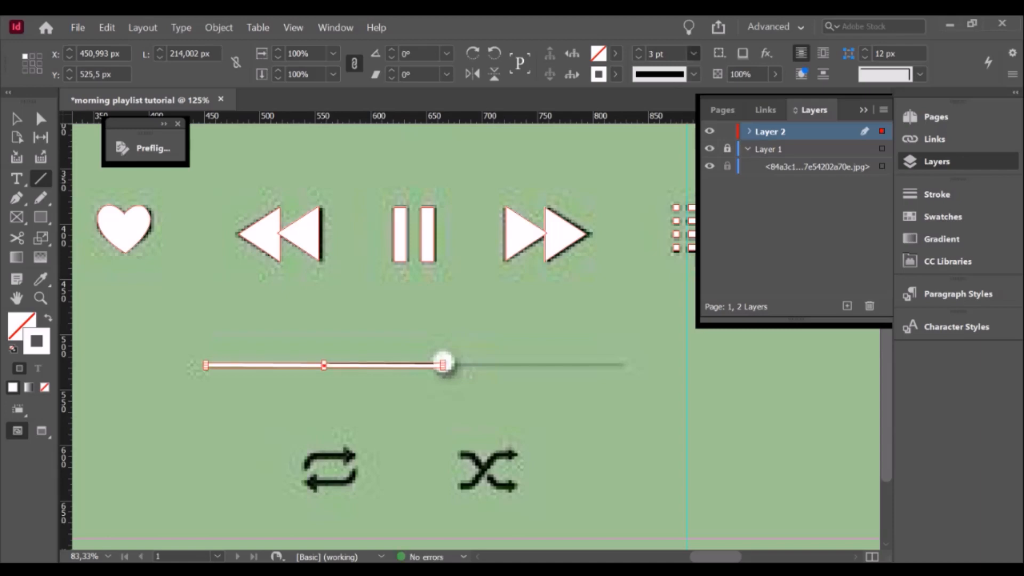
pyautogui.click(685, 154)
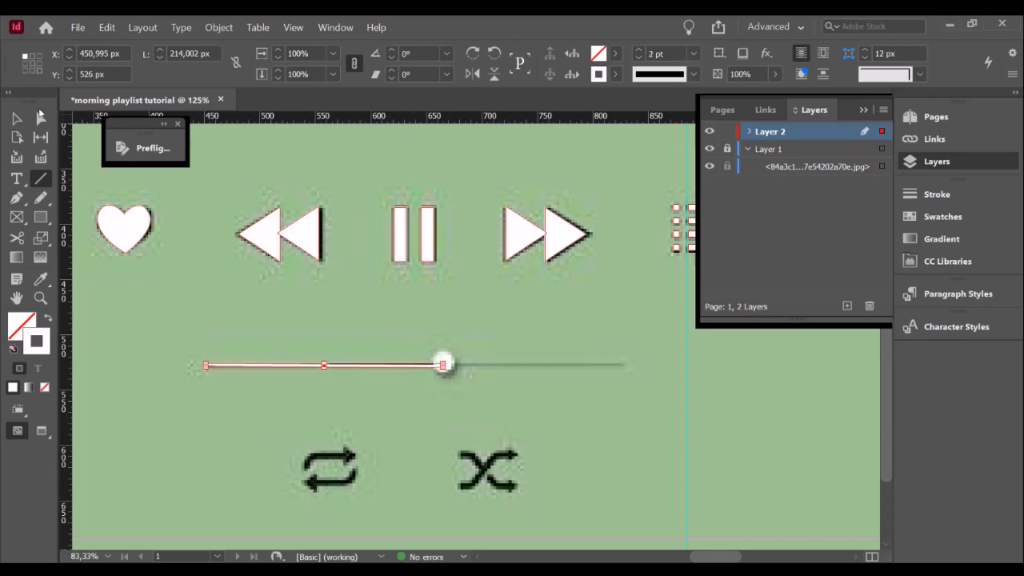
pyautogui.click(16, 119)
pyautogui.click(123, 227)
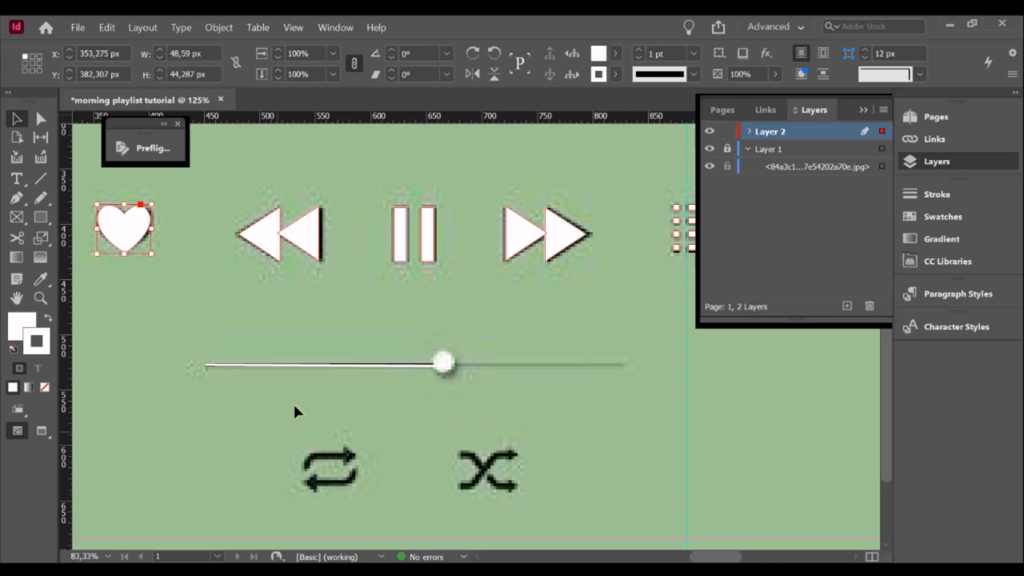
pyautogui.click(404, 365)
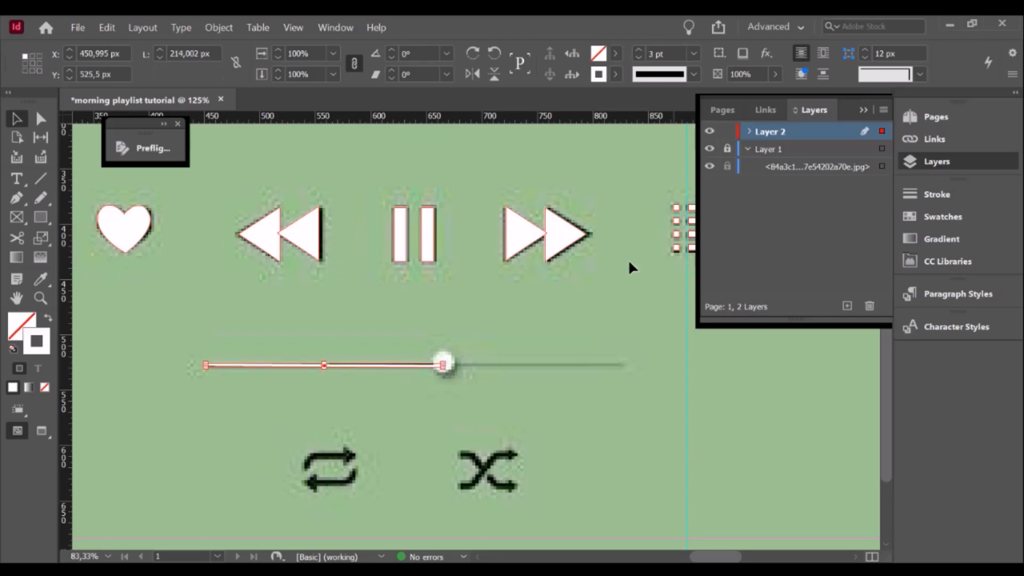
pyautogui.click(614, 262)
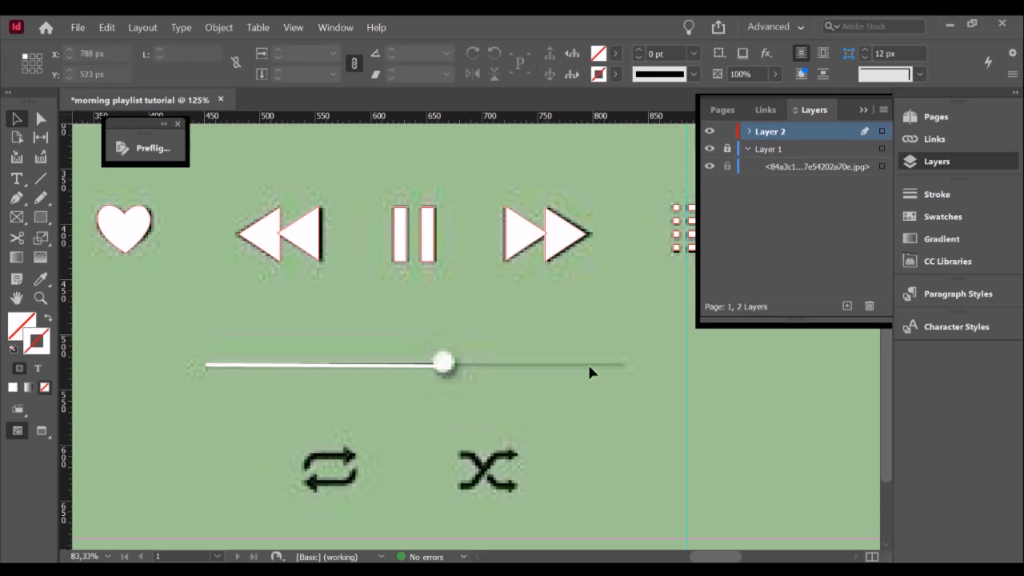
# - Draw a horizontal line about 158 px long over the slider's grey unplayed part, from its right end to the knob
pyautogui.click(40, 178)
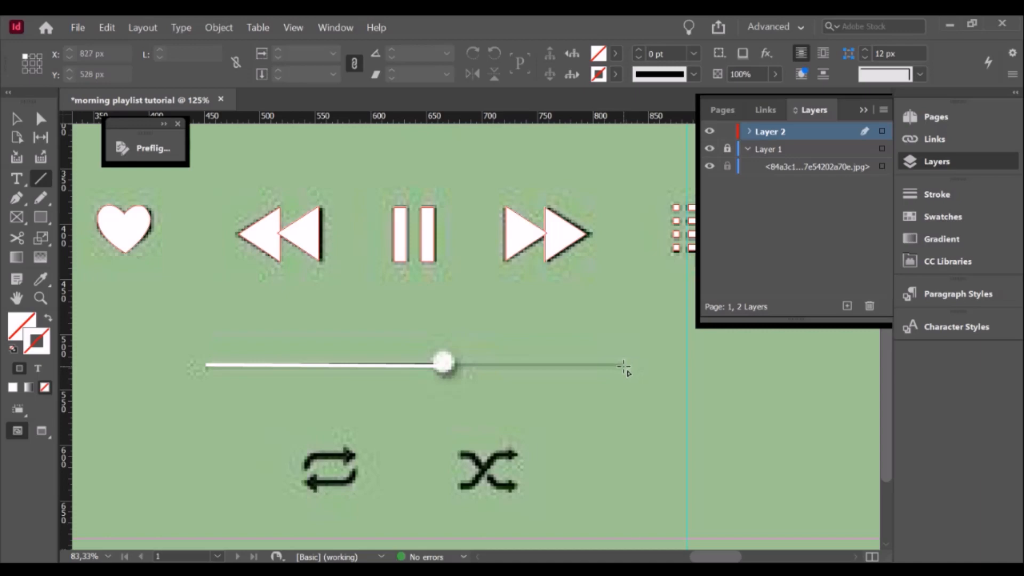
pyautogui.moveTo(626, 367); pyautogui.dragTo(455, 368)
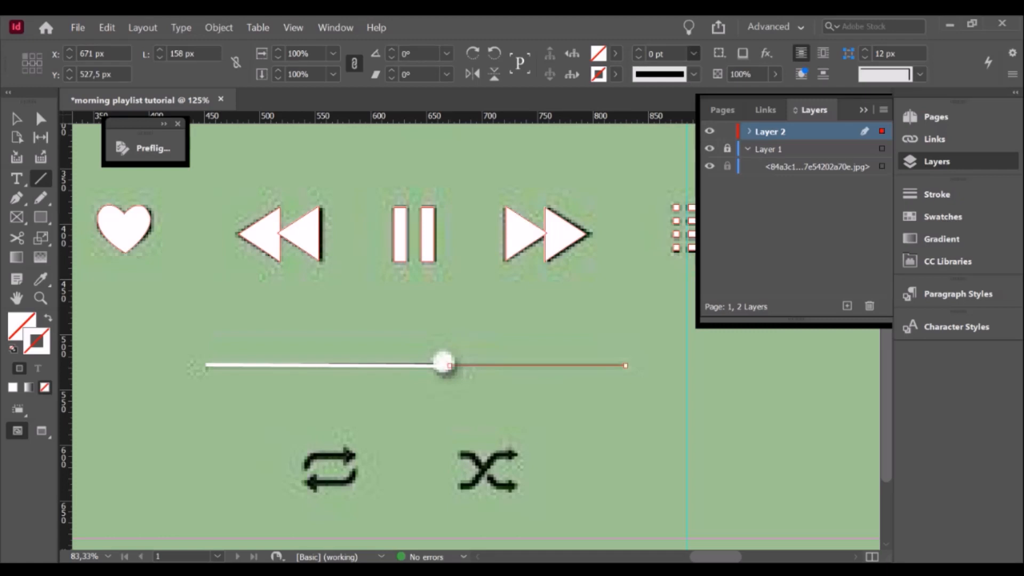
# - Give the line over the slider's unplayed part a 3 pt stroke in dark grey #3a3633 and deselect it
pyautogui.click(686, 173)
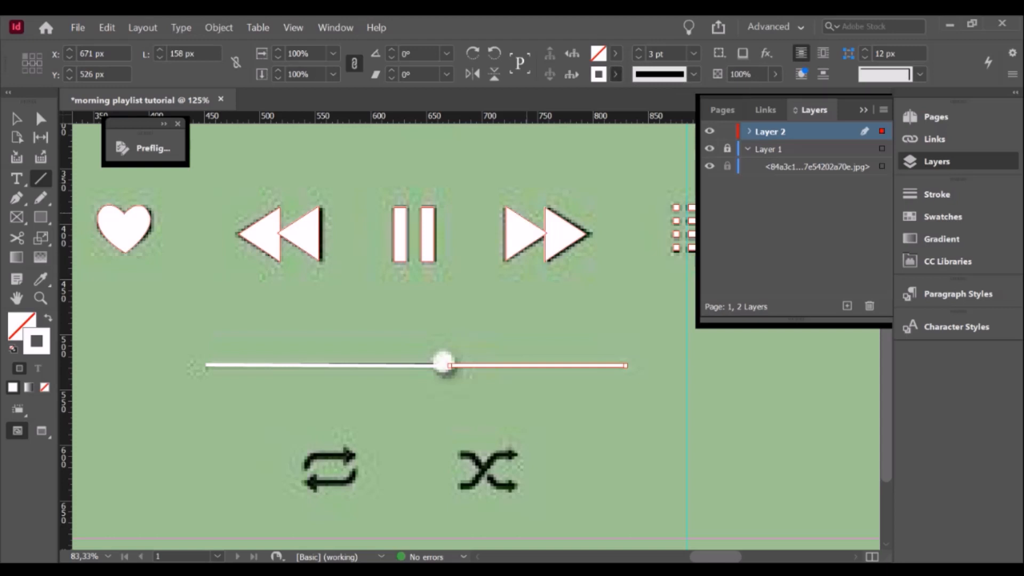
pyautogui.press('d')
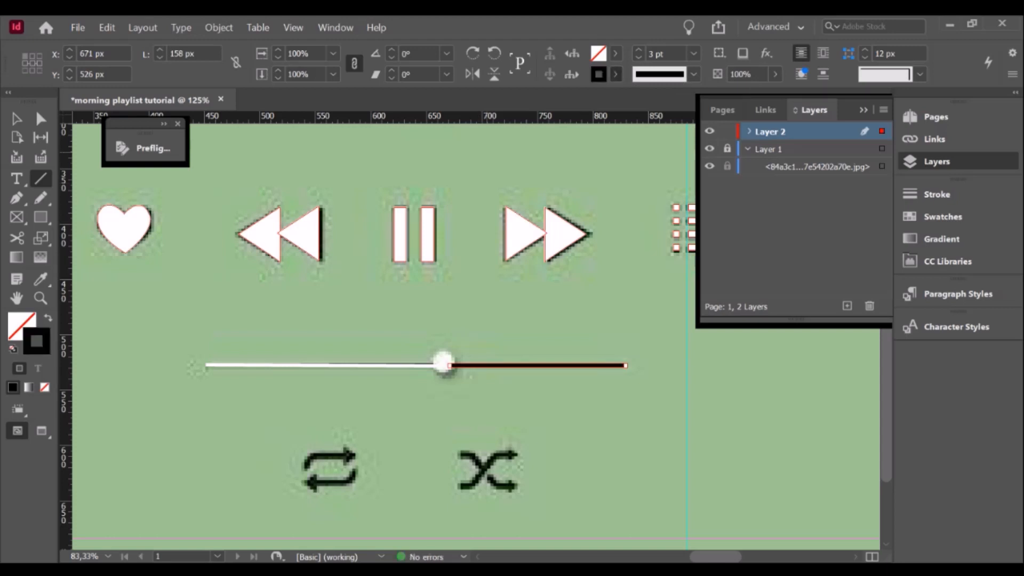
pyautogui.doubleClick(603, 81)
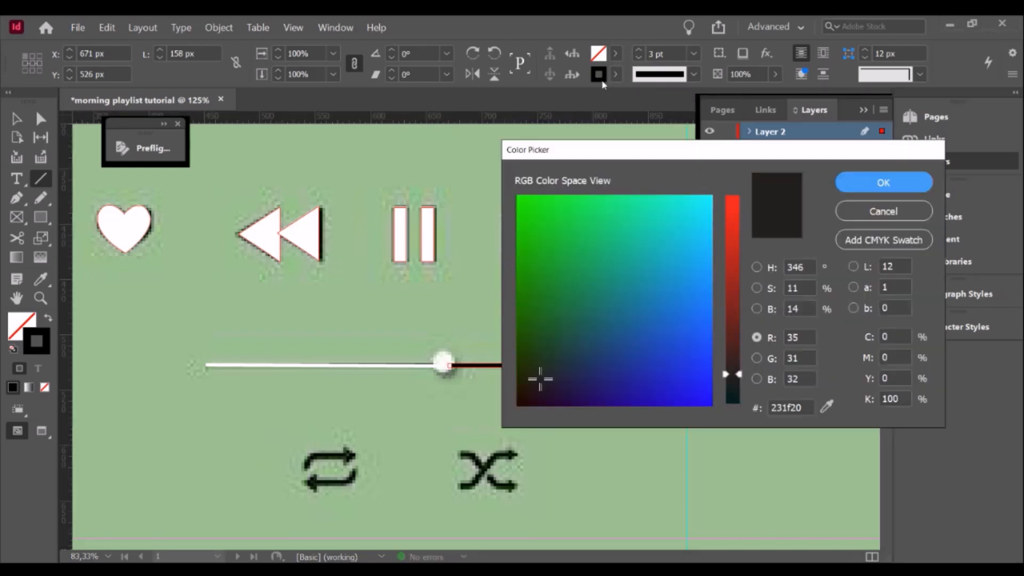
pyautogui.moveTo(543, 381)
pyautogui.mouseDown()
pyautogui.moveTo(537, 374)
pyautogui.moveTo(555, 360)
pyautogui.mouseUp()
pyautogui.moveTo(742, 374); pyautogui.dragTo(742, 357)
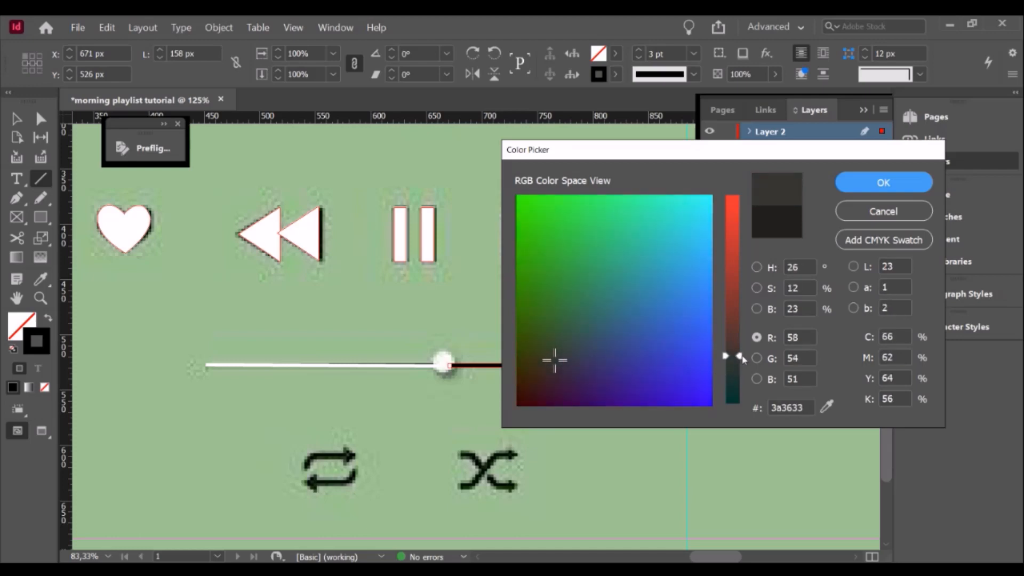
pyautogui.click(913, 182)
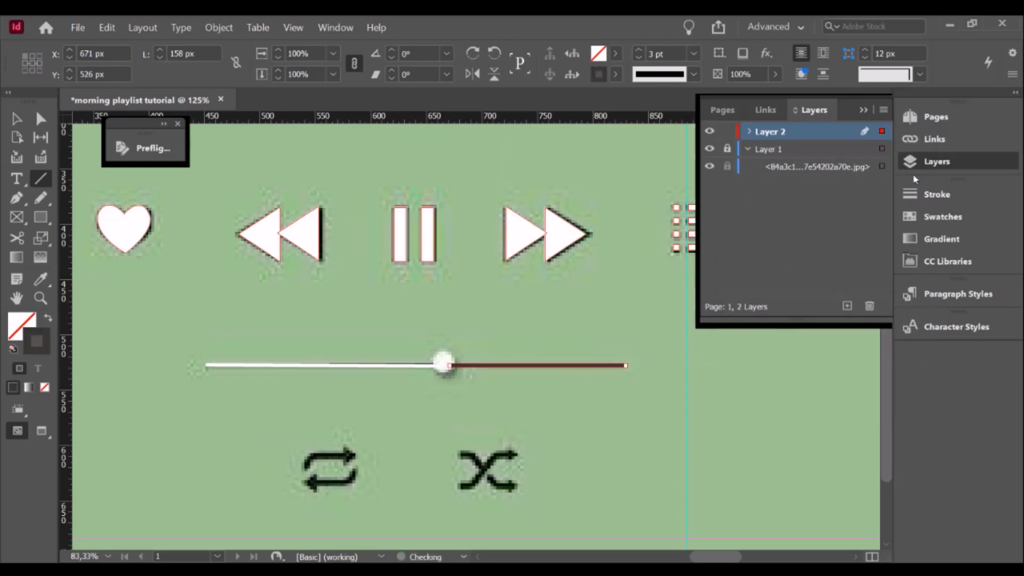
pyautogui.click(18, 119)
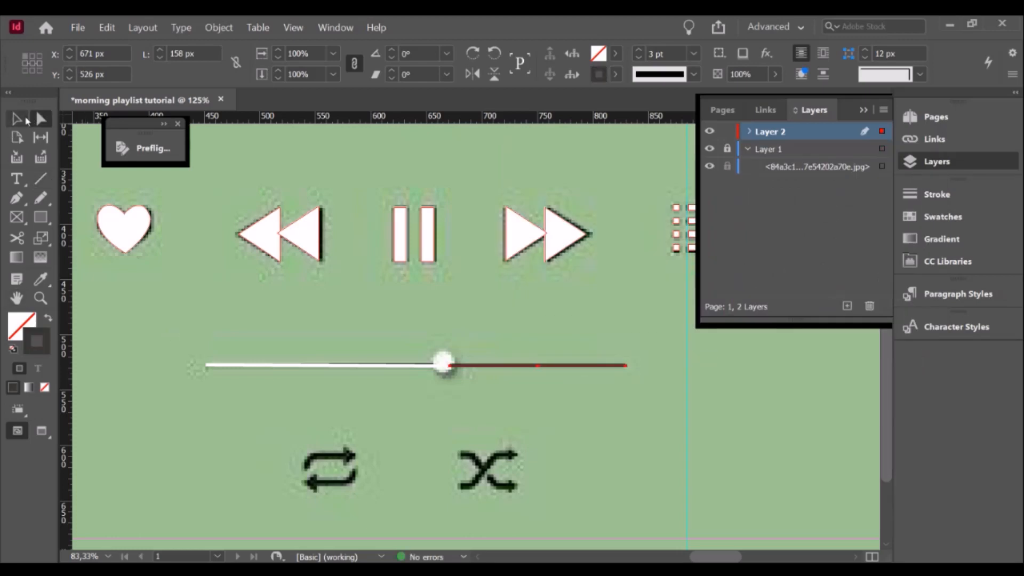
pyautogui.click(536, 342)
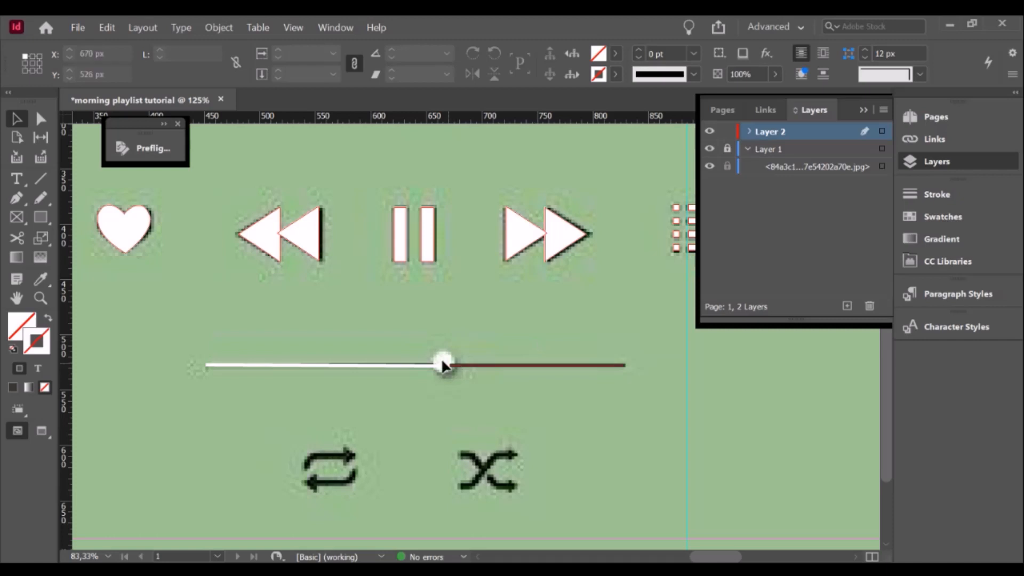
# - Draw a small circle about 20 px across just above the slider knob with the Ellipse tool and set its width to exactly 20 px
pyautogui.click(44, 222)
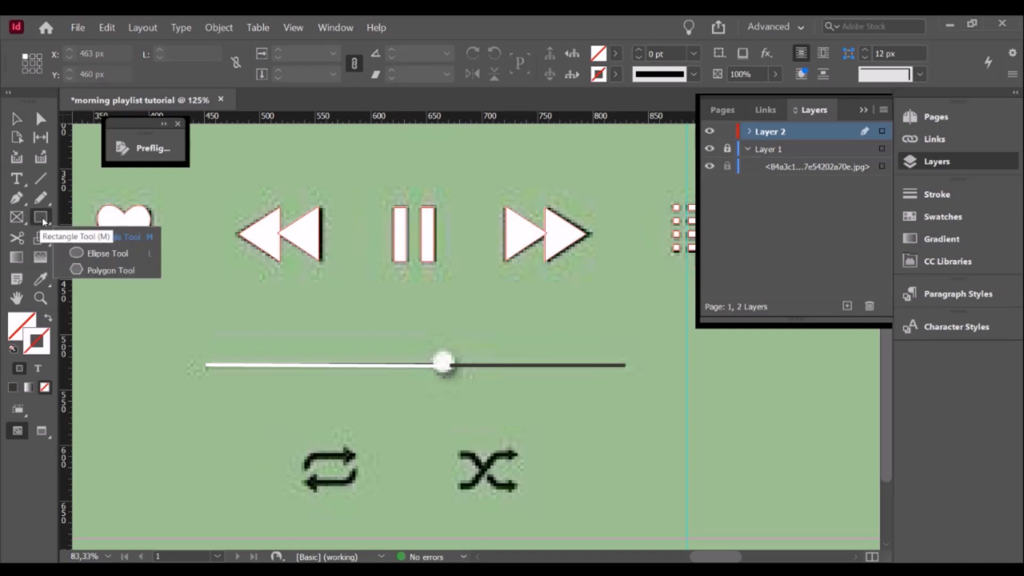
pyautogui.click(101, 258)
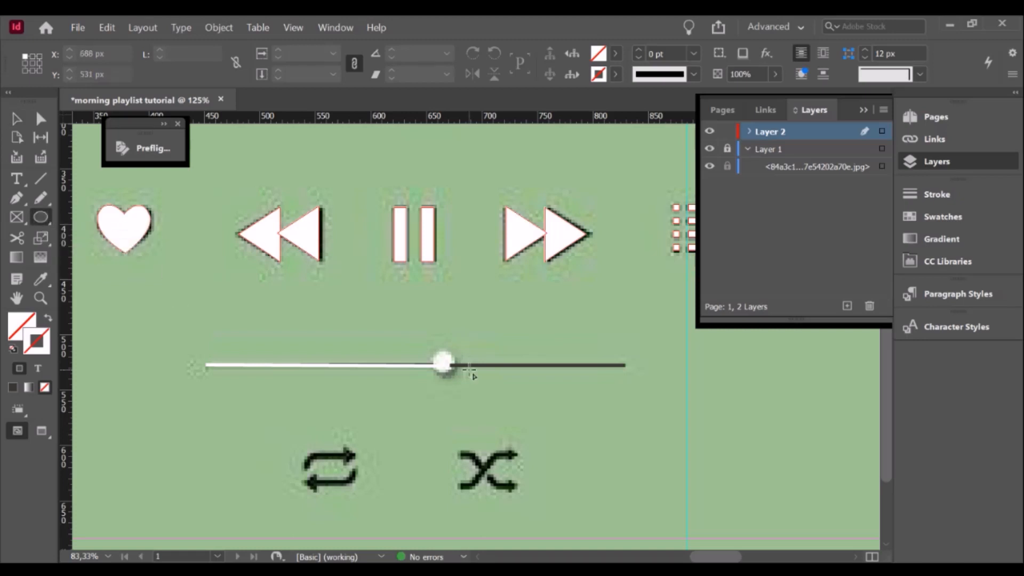
pyautogui.moveTo(422, 319); pyautogui.dragTo(445, 342)
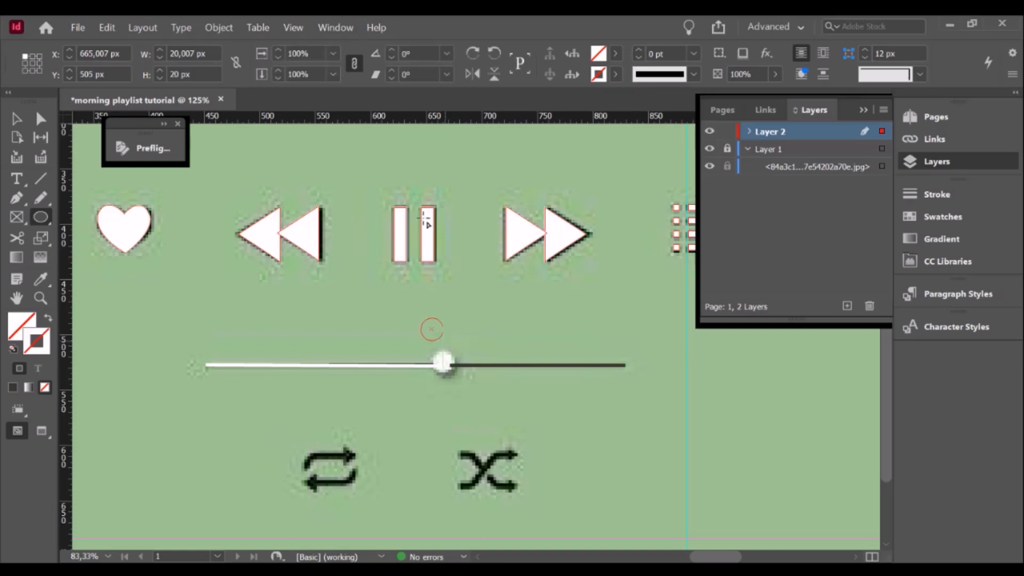
pyautogui.click(195, 52)
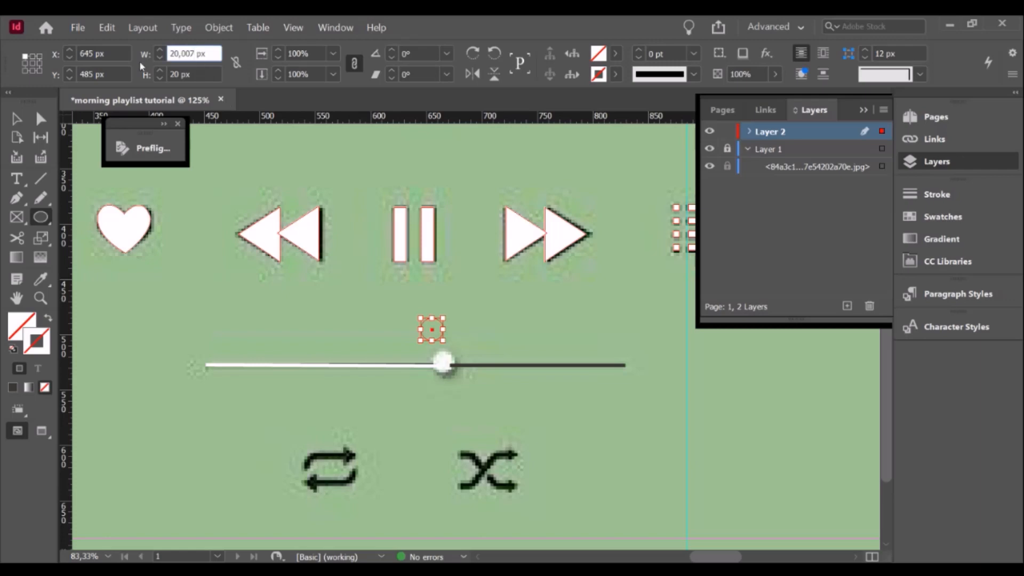
pyautogui.press('BackSpace')
pyautogui.press('BackSpace')
pyautogui.press('BackSpace')
pyautogui.press('BackSpace')
pyautogui.press('Return')
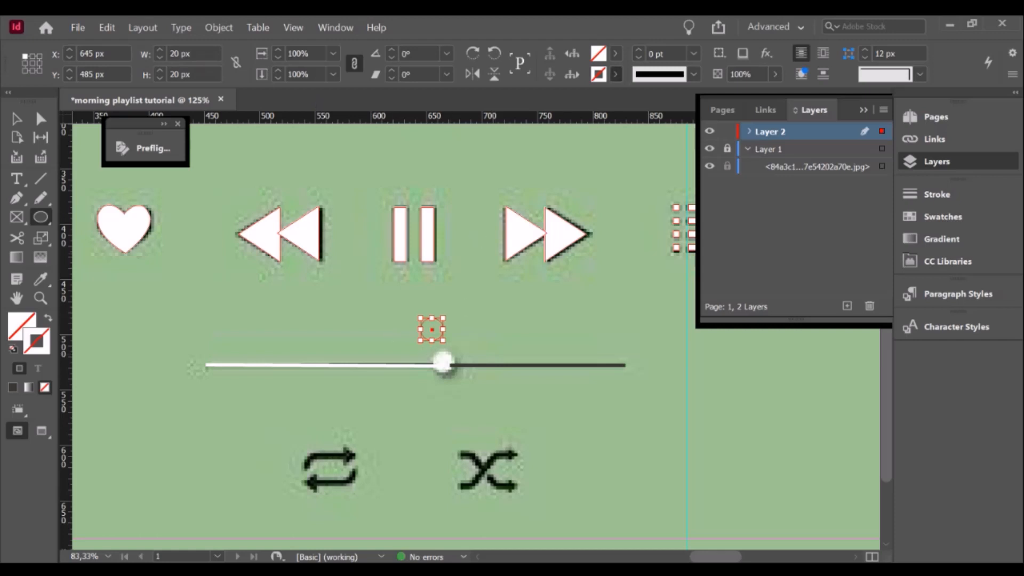
# - Give the small circle above the slider a white 1 pt stroke and a white fill
pyautogui.click(629, 130)
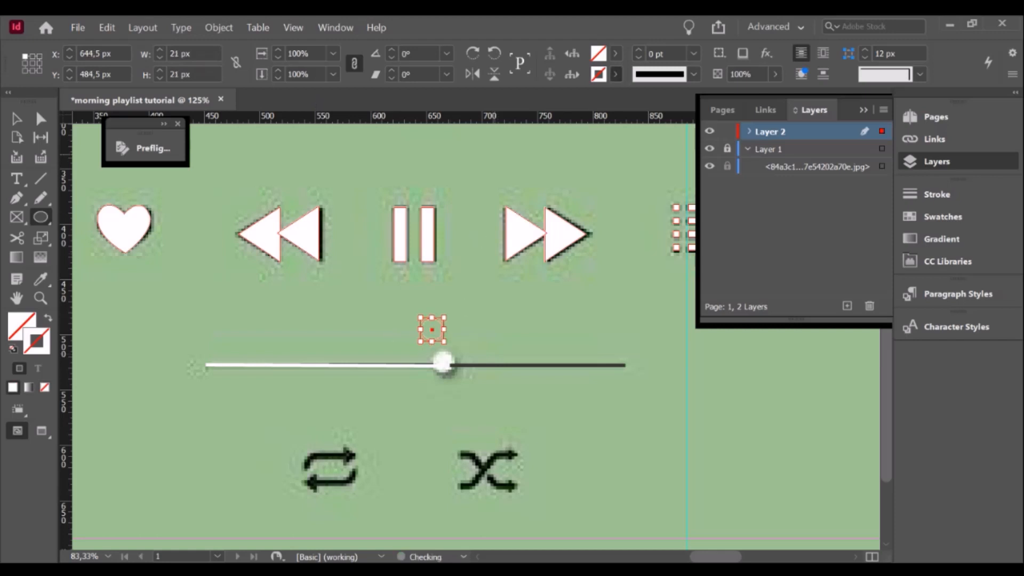
pyautogui.click(616, 54)
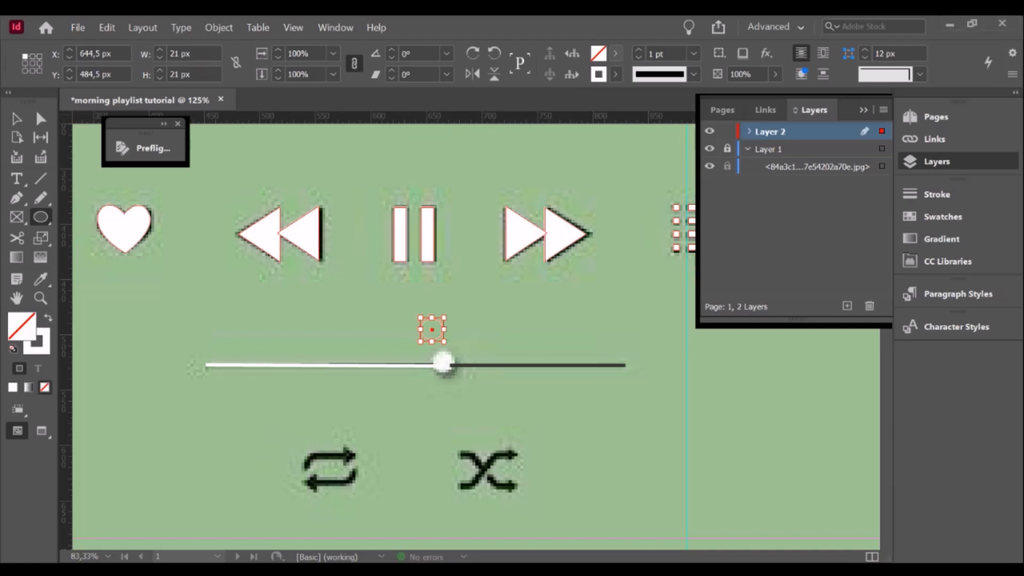
pyautogui.click(629, 110)
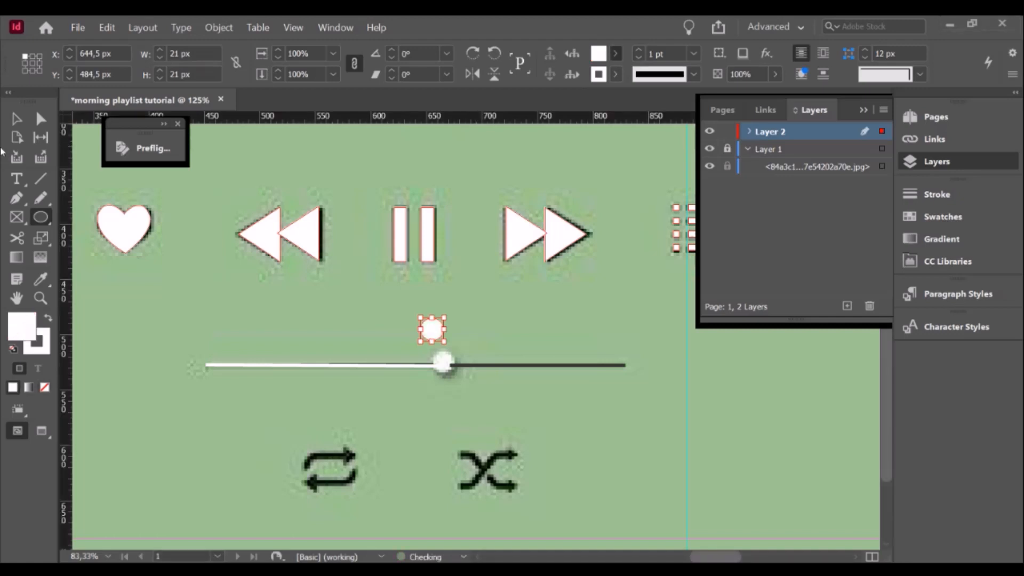
pyautogui.click(391, 351)
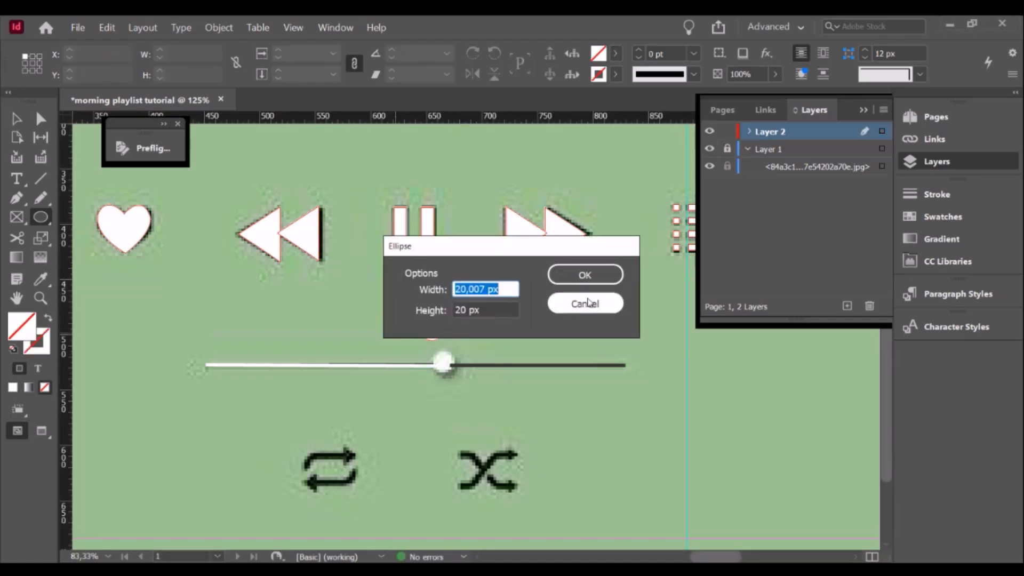
pyautogui.press('Return')
# - Move the white circle onto the knob of the progress slider and deselect it
pyautogui.click(17, 119)
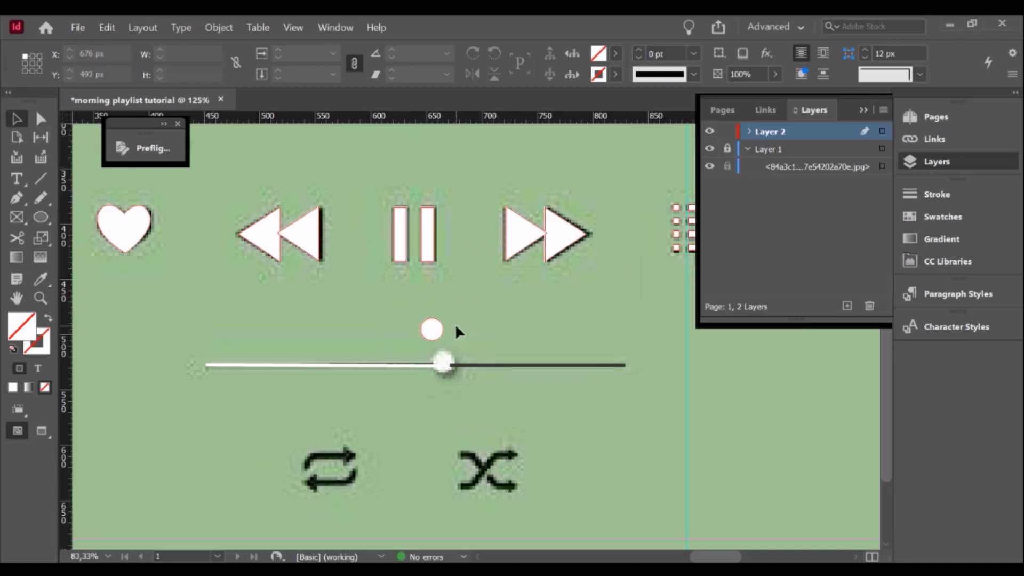
pyautogui.moveTo(430, 327); pyautogui.dragTo(443, 365)
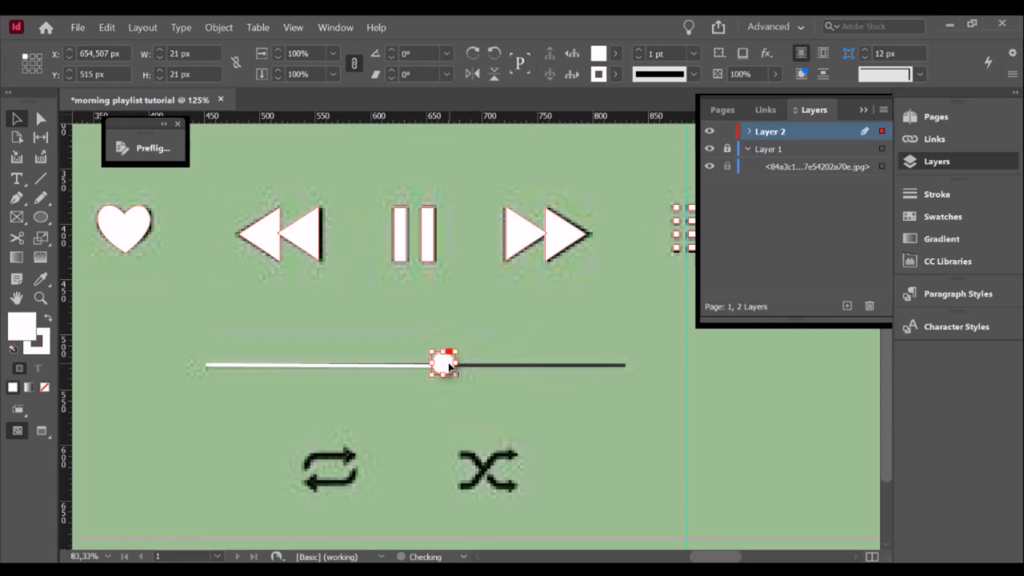
pyautogui.click(531, 323)
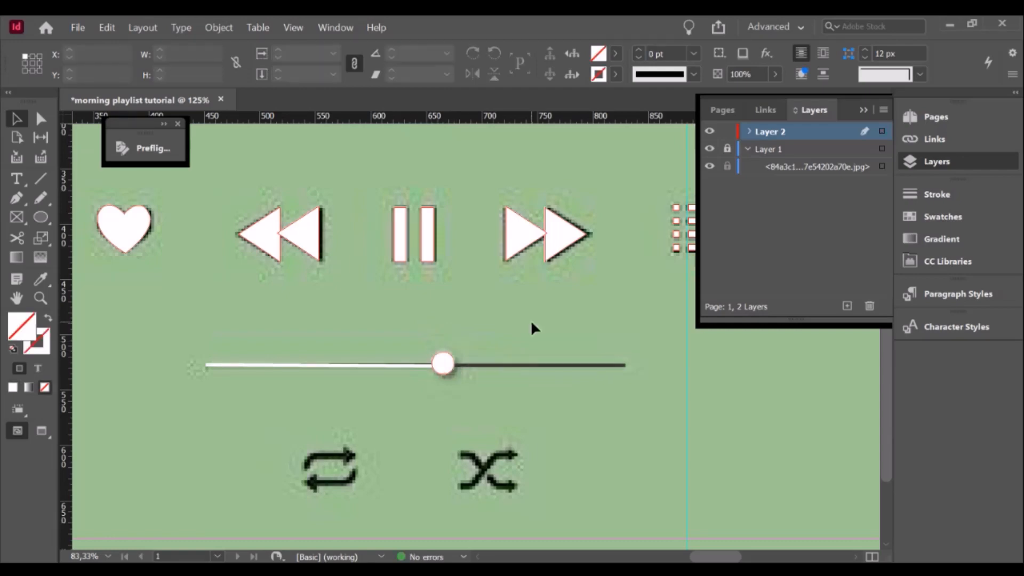
# - Trace the repeat icon's upper arrow with the Pen tool as a curve leading into a straight segment, about 39 x 13 px overall
pyautogui.scroll(-3, 464, 384)
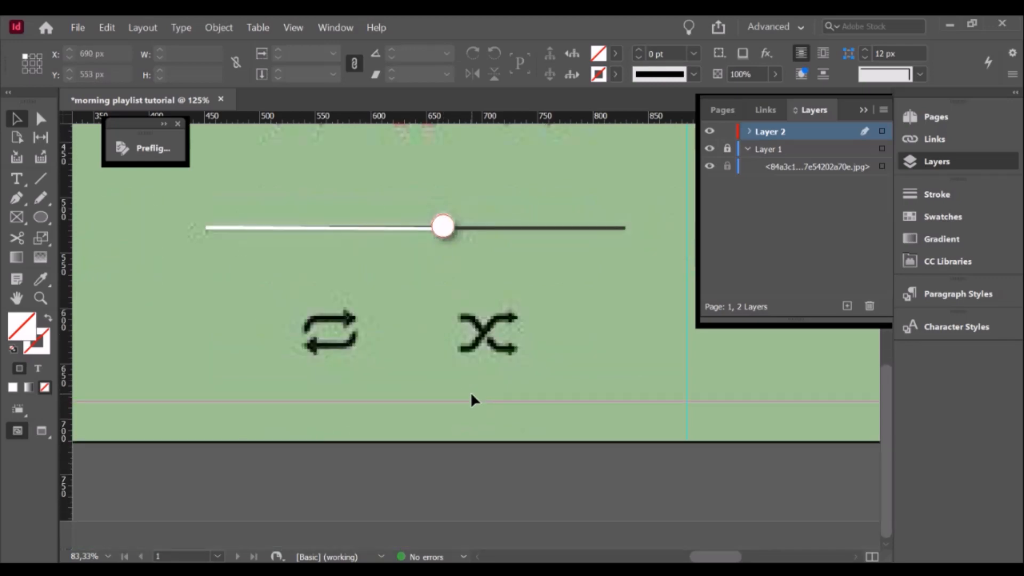
pyautogui.scroll(-3, 470, 395)
pyautogui.hotkey('ctrl', 'space')
pyautogui.moveTo(283, 297); pyautogui.dragTo(395, 390)
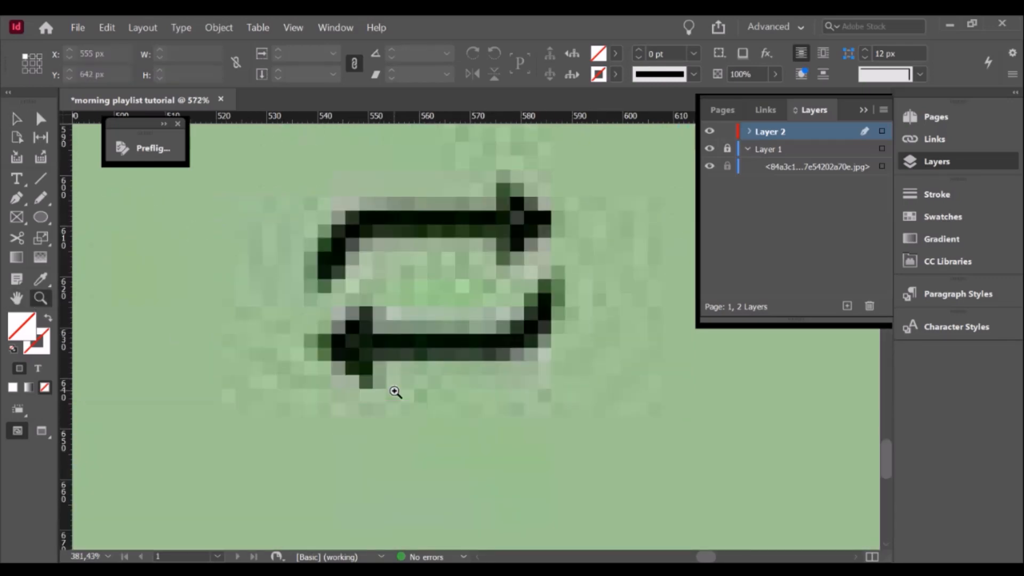
pyautogui.scroll(1, 381, 389)
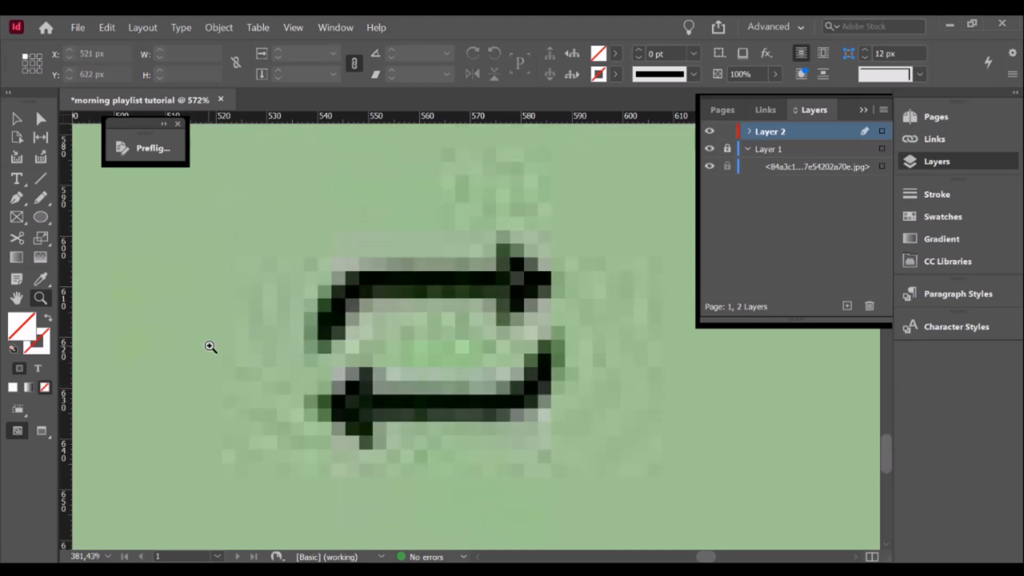
pyautogui.click(17, 198)
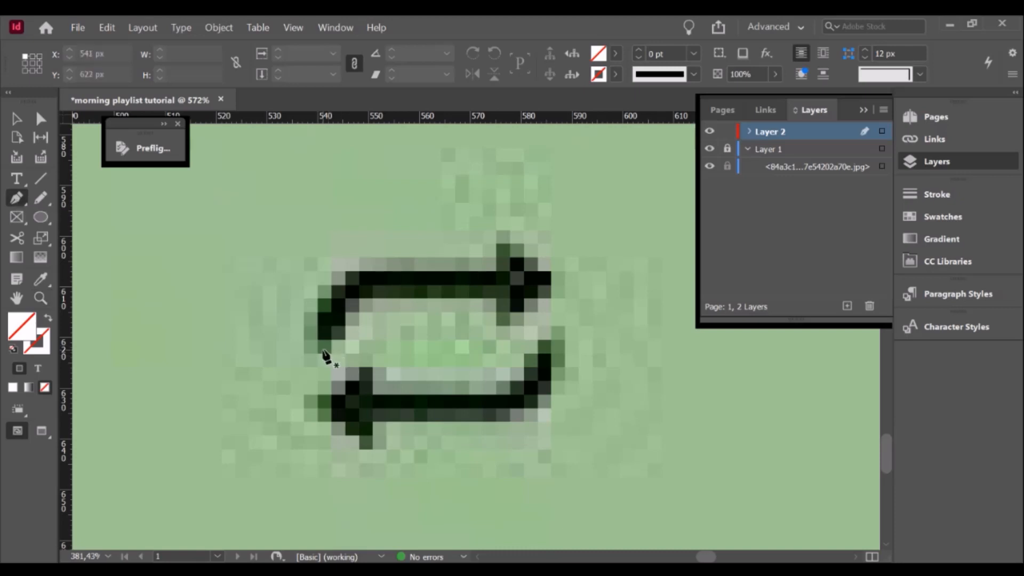
pyautogui.click(322, 348)
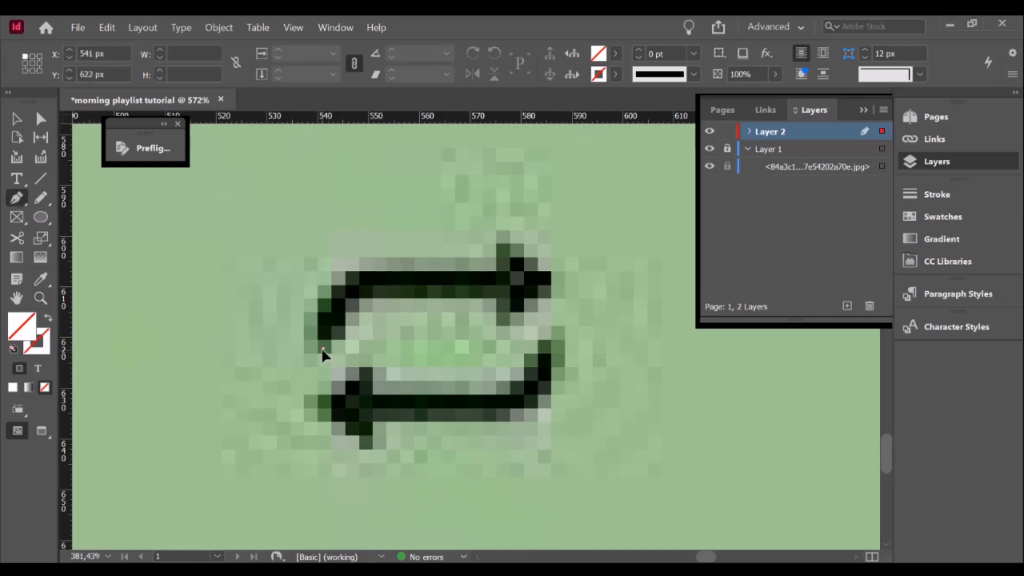
pyautogui.click(421, 281)
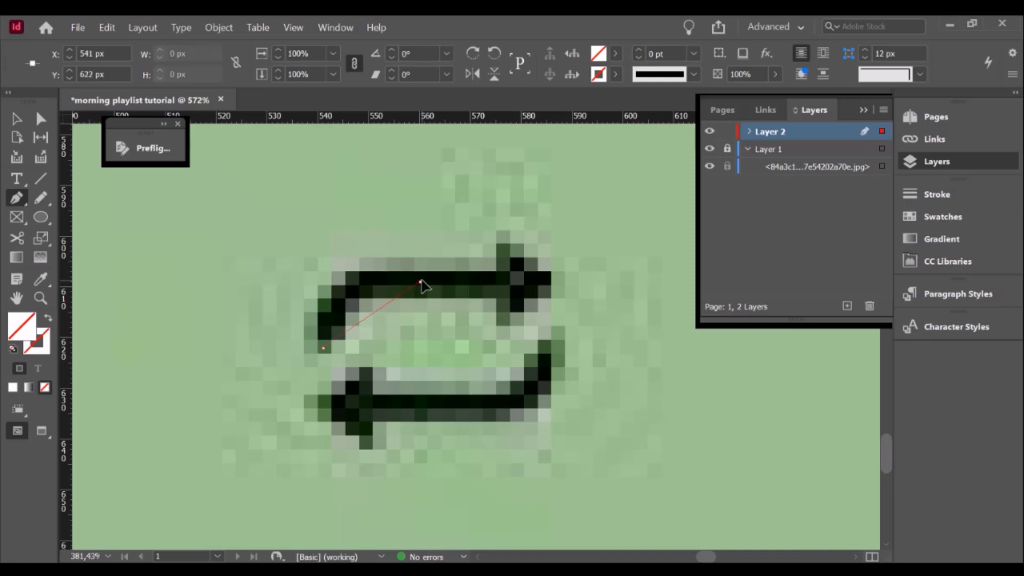
pyautogui.moveTo(421, 281); pyautogui.dragTo(523, 286)
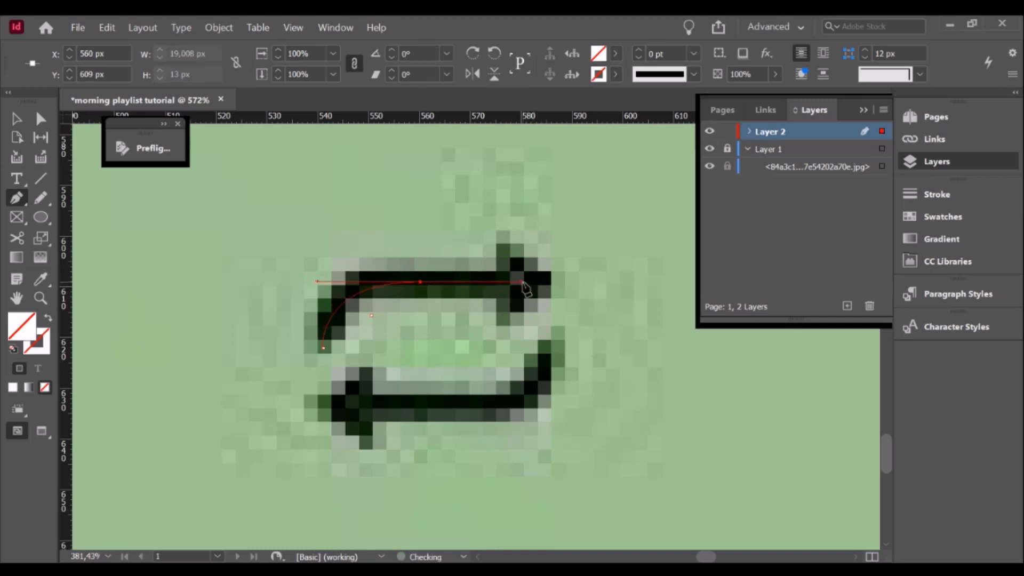
pyautogui.click(420, 283)
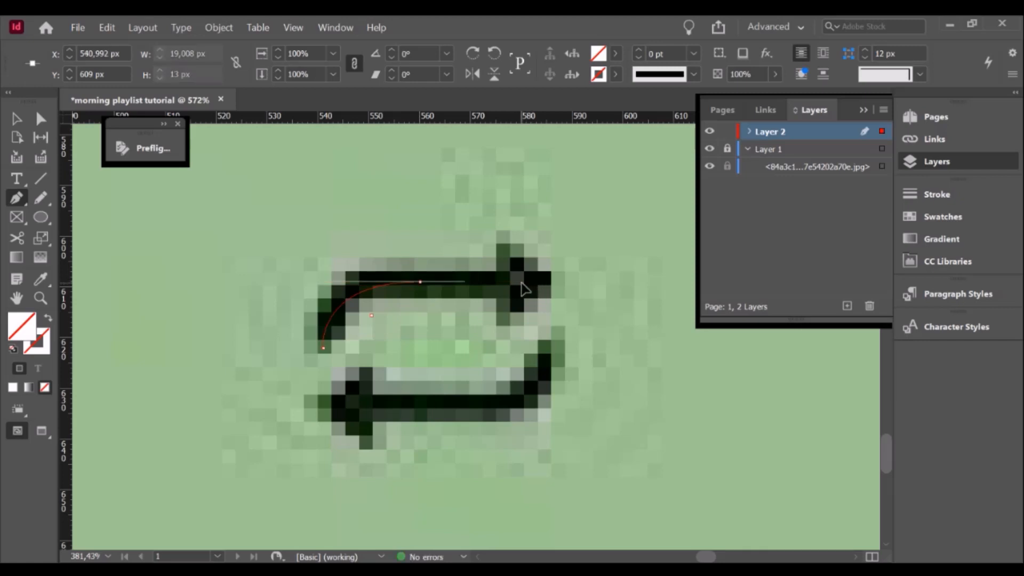
pyautogui.click(523, 283)
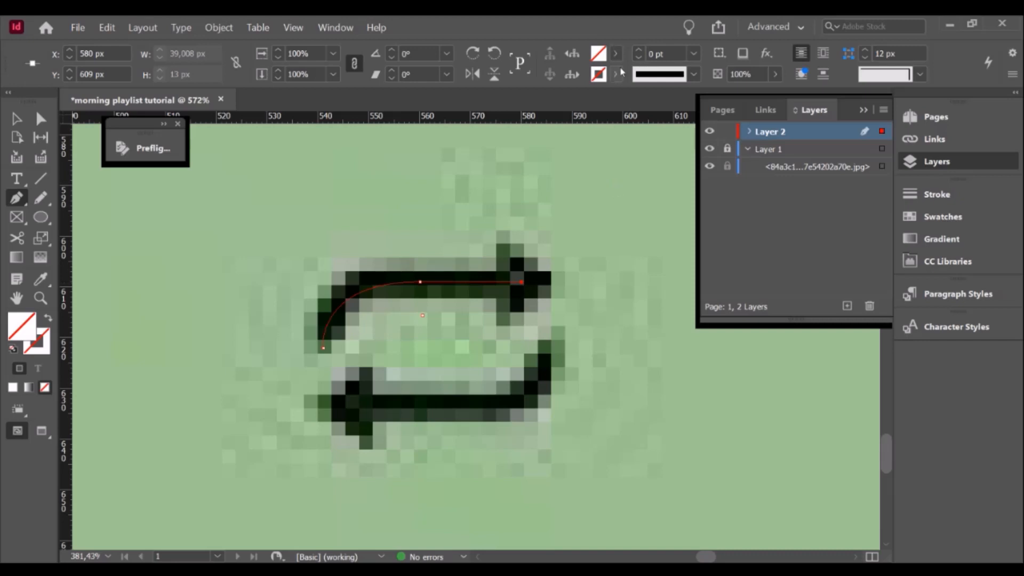
# - Give the traced path of the repeat icon's upper arrow a white 1 pt stroke and deselect it
pyautogui.press('d')
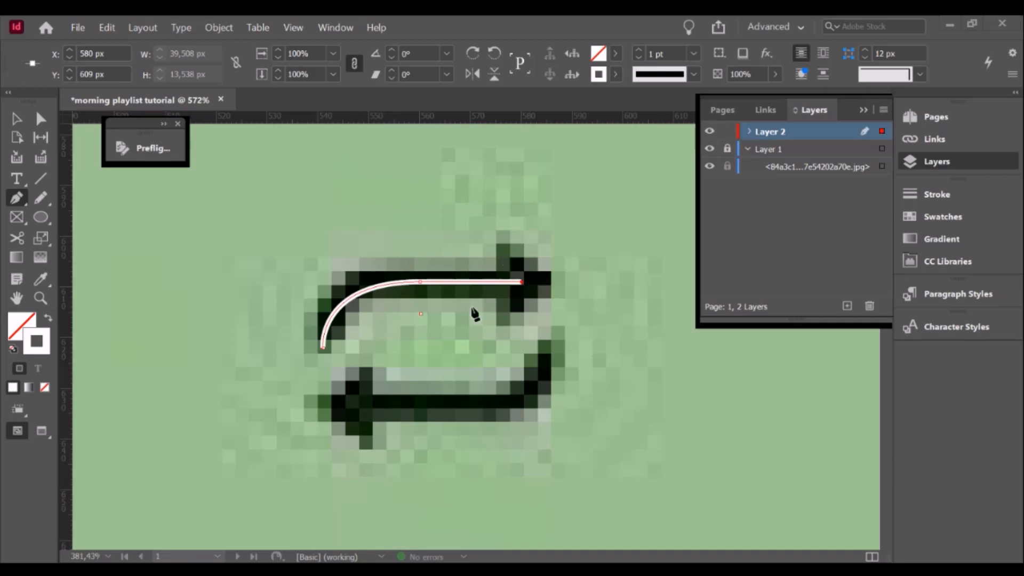
pyautogui.click(17, 117)
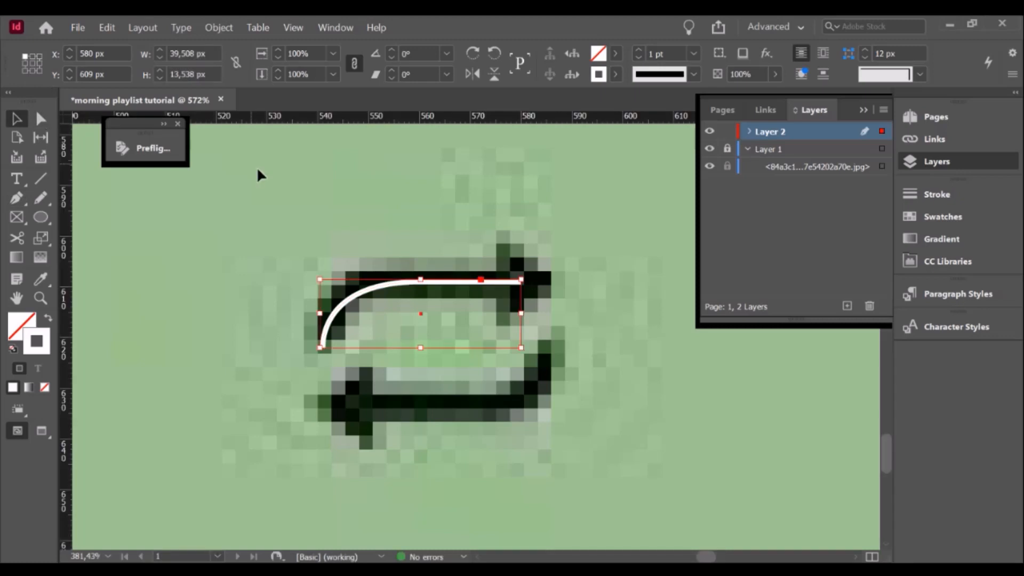
pyautogui.click(586, 290)
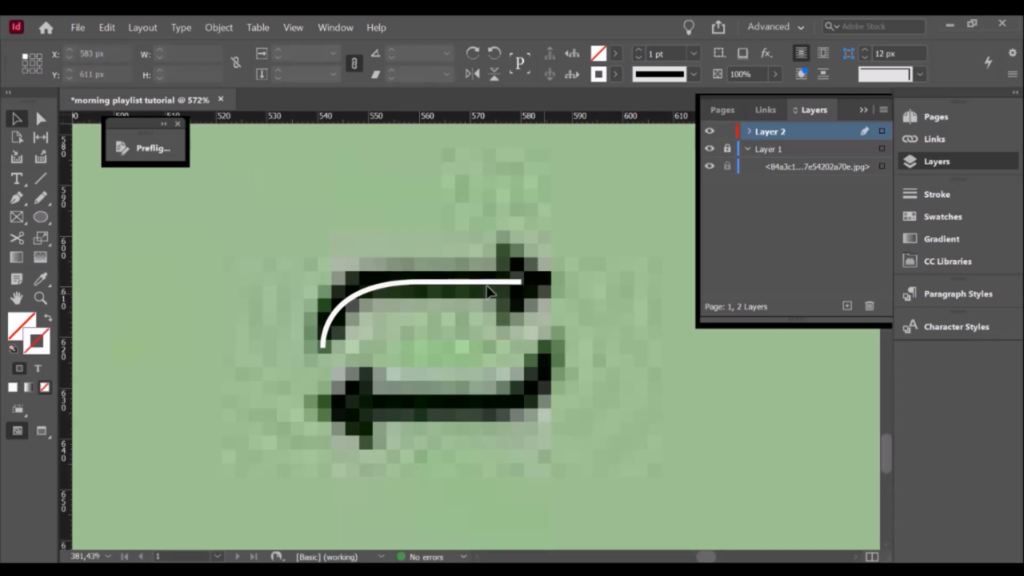
# - Add a solid triangular arrowhead to the end of the repeat icon's upper path and set its stroke weight to 4 pt
pyautogui.click(491, 284)
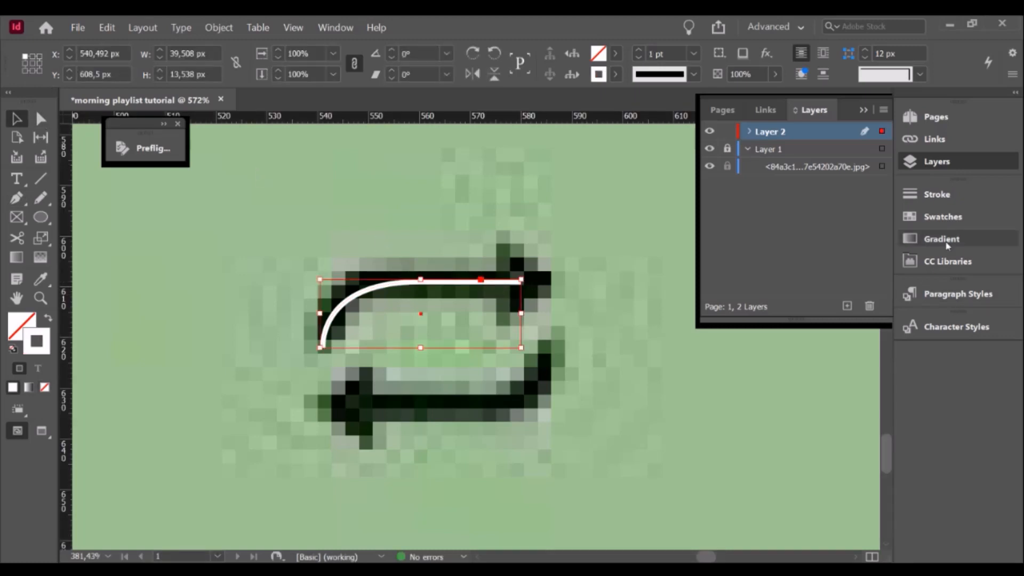
pyautogui.click(926, 197)
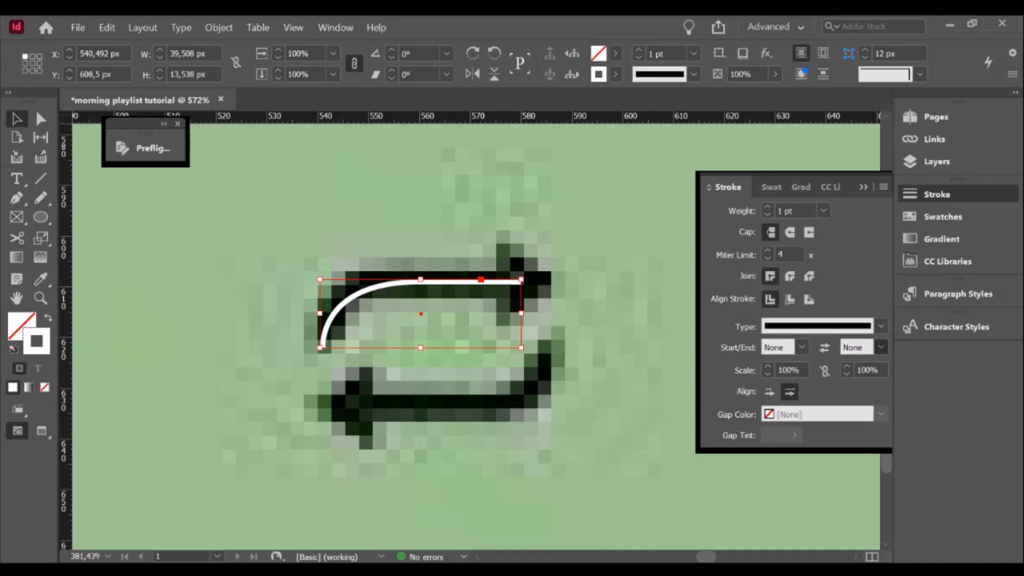
pyautogui.click(927, 500)
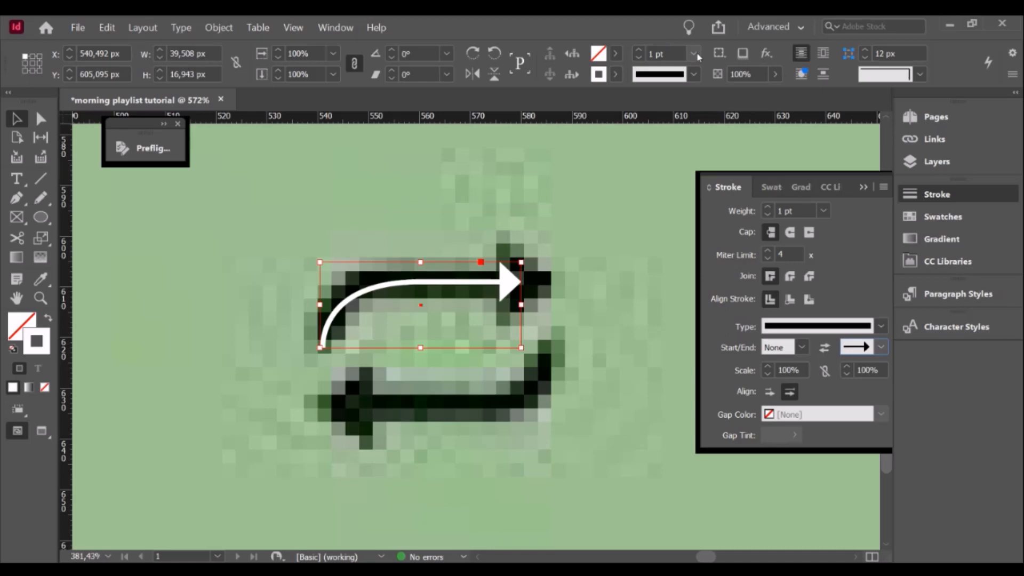
pyautogui.click(687, 189)
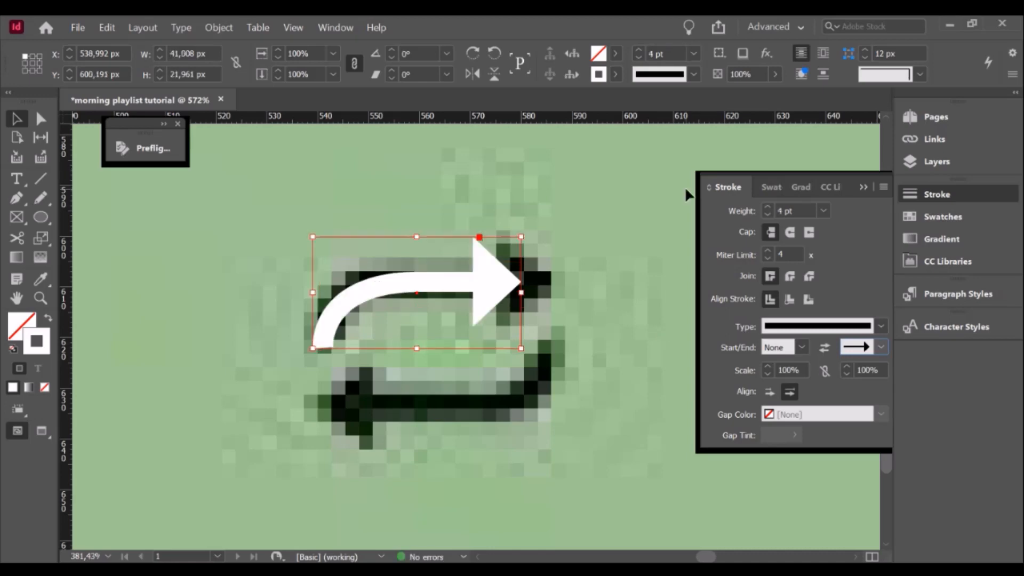
# - Move the white upper arrow of the repeat icon over the traced original, at about X 542 px and Y 600 px, and deselect it
pyautogui.moveTo(453, 290); pyautogui.dragTo(490, 285)
pyautogui.click(592, 254)
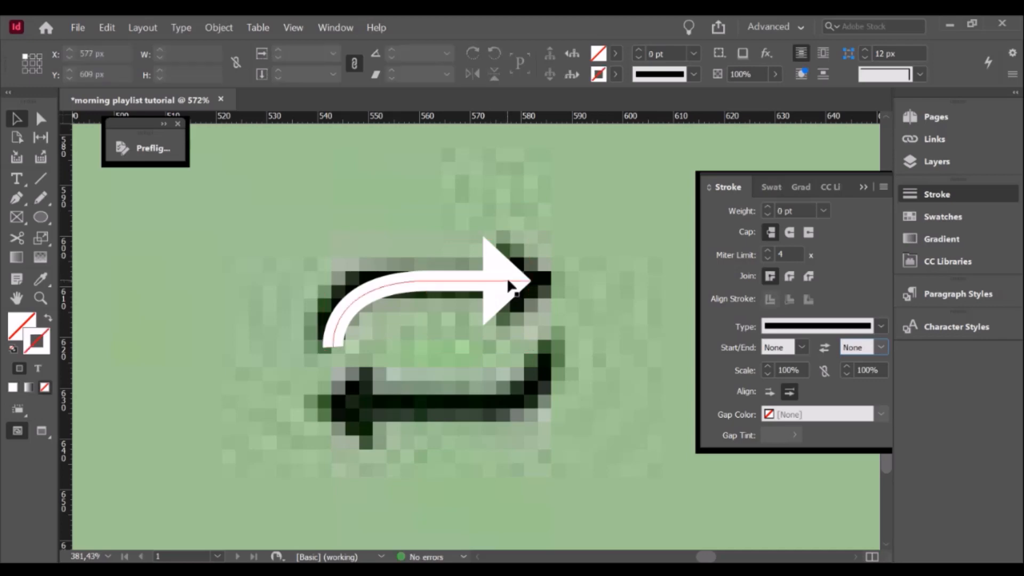
pyautogui.moveTo(516, 281); pyautogui.dragTo(522, 281)
pyautogui.click(473, 411)
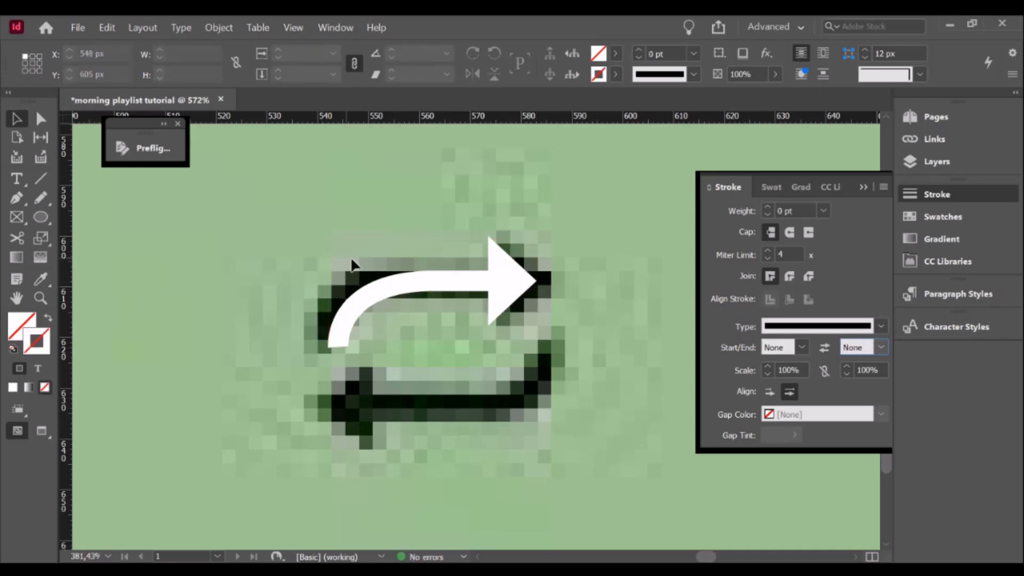
# - Duplicate the repeat icon's upper arrow and place the copy, flipped vertically, directly beneath the original
pyautogui.click(426, 287)
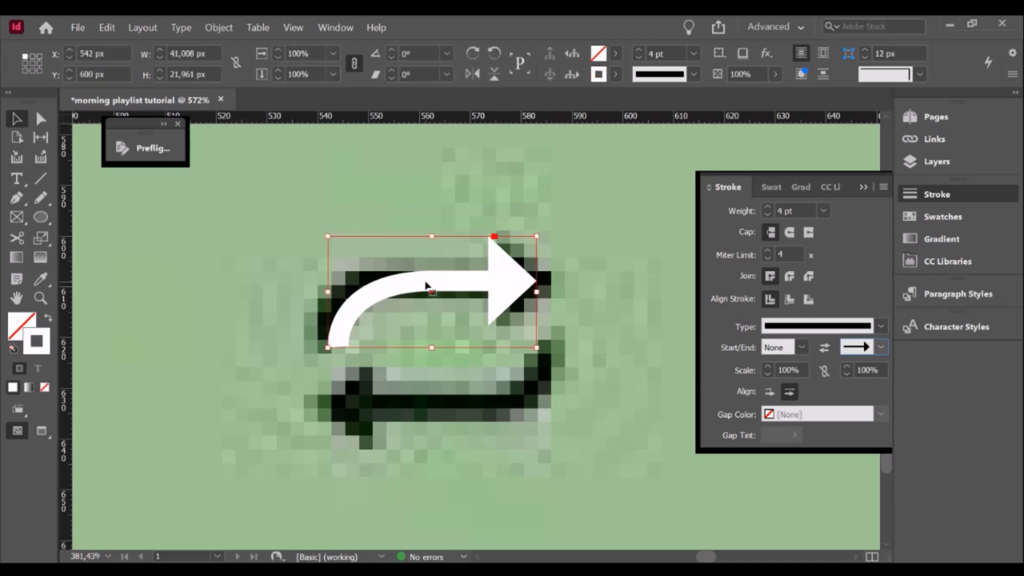
pyautogui.hotkey('ctrl', 'alt', 'shift', 'd')
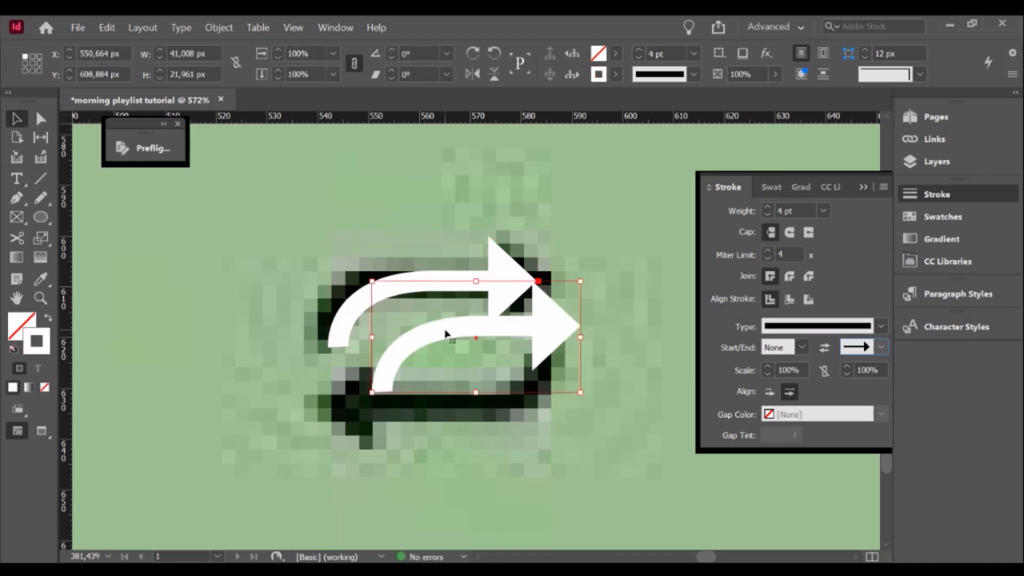
pyautogui.moveTo(512, 320)
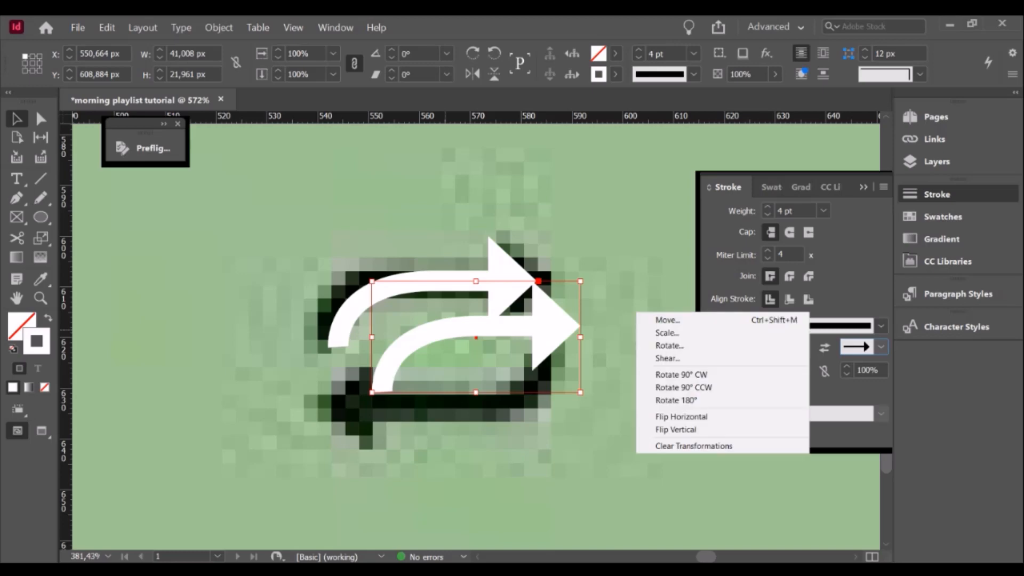
pyautogui.click(707, 430)
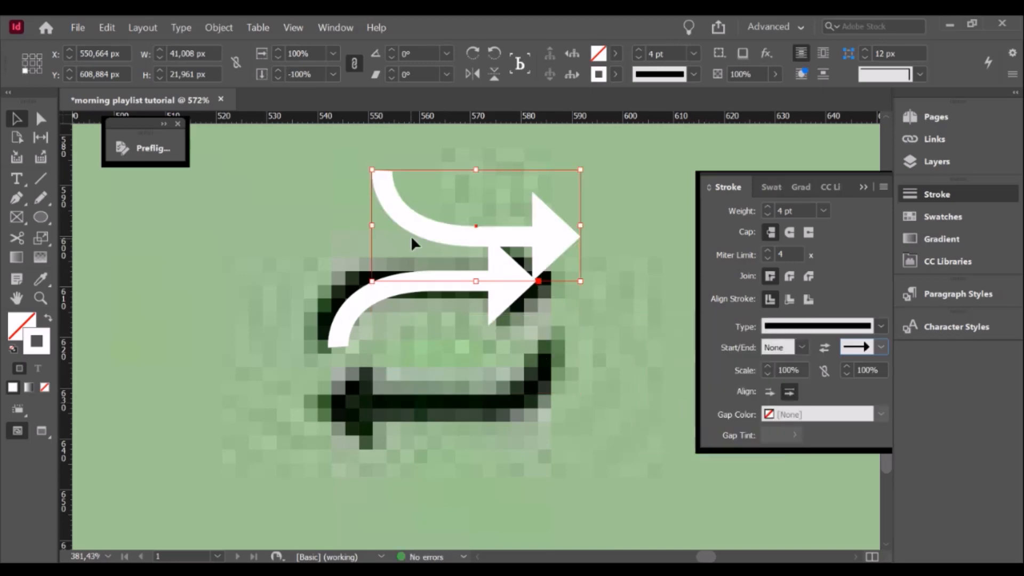
pyautogui.moveTo(410, 235); pyautogui.dragTo(380, 405)
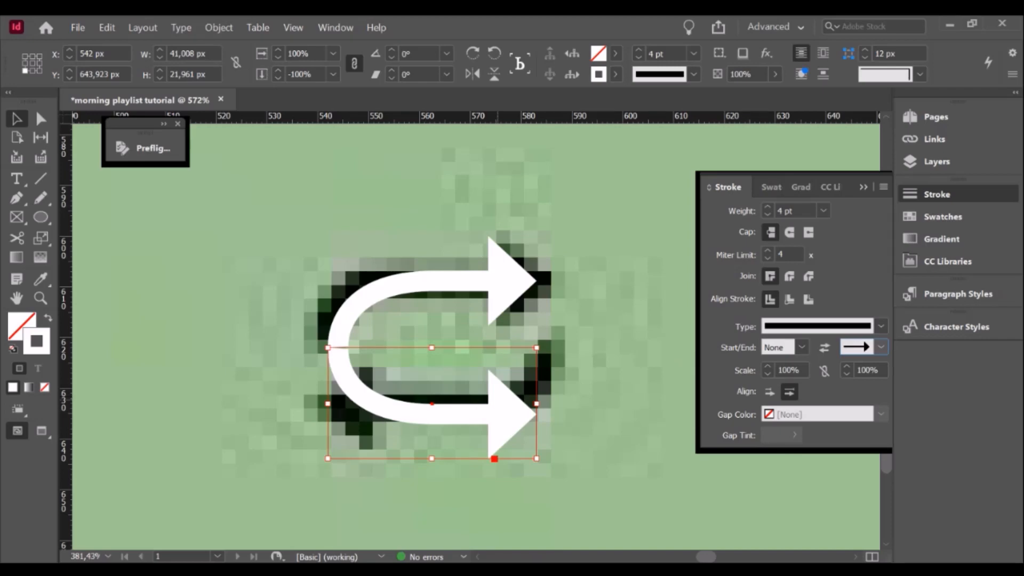
# - Flip the lower arrow copy horizontally, align it over the repeat icon's lower arrow beneath the upper one, and deselect it
pyautogui.rightClick(688, 151)
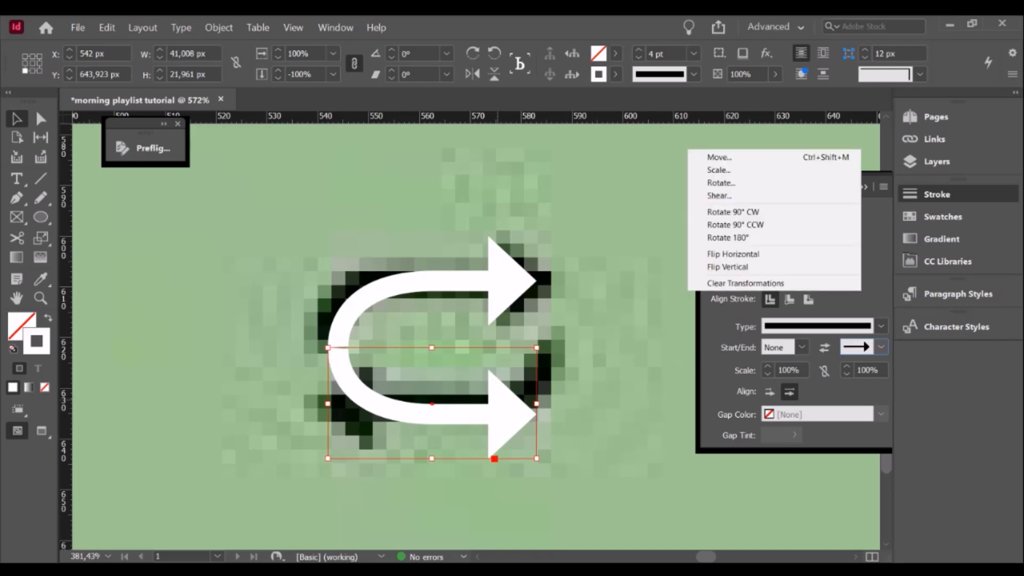
pyautogui.click(755, 255)
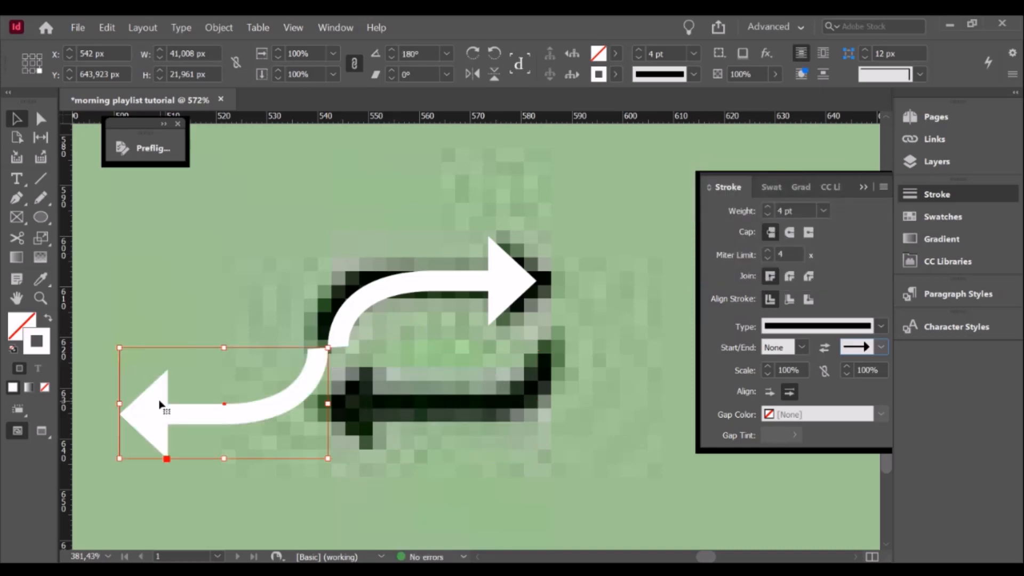
pyautogui.moveTo(162, 409); pyautogui.dragTo(367, 406)
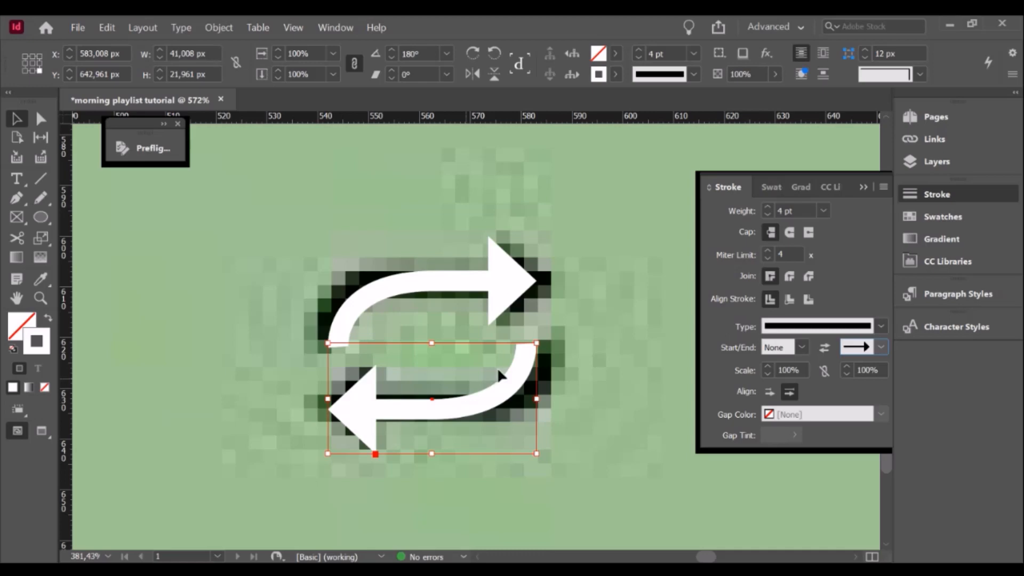
pyautogui.click(644, 338)
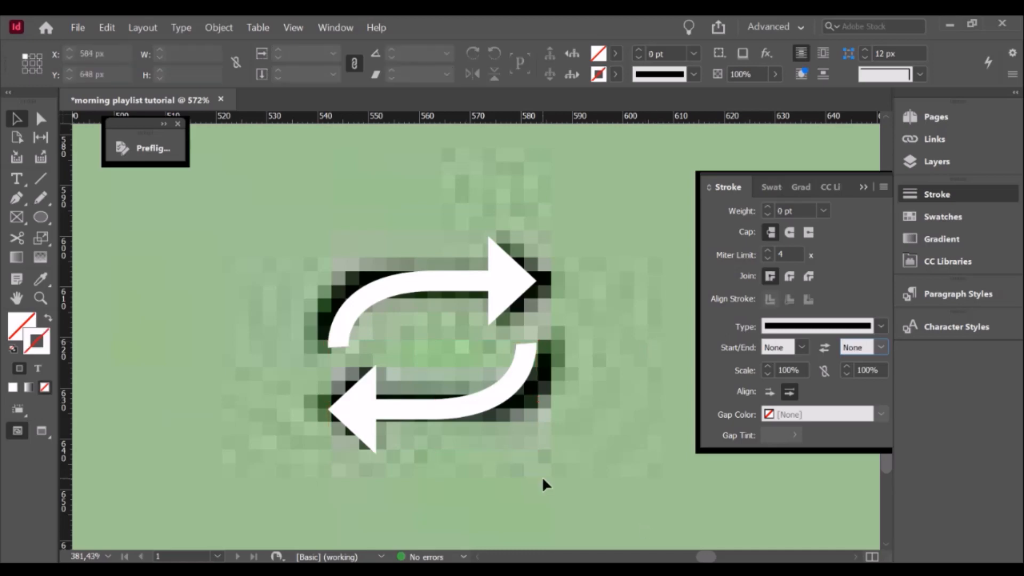
# - Trace the shuffle icon's descending line with the Pen tool as three straight segments, about 47 x 28 px overall, with a white 4 pt stroke
pyautogui.hotkey('ctrl', '-')
pyautogui.hotkey('ctrl', '-')
pyautogui.hotkey('ctrl', '-')
pyautogui.hotkey('ctrl', '-')
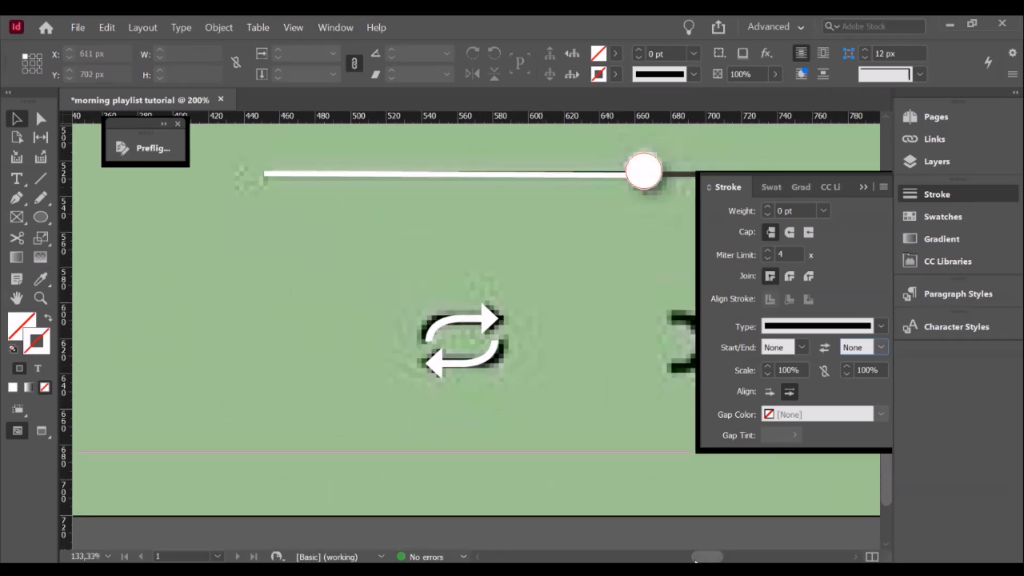
pyautogui.moveTo(700, 557); pyautogui.dragTo(709, 558)
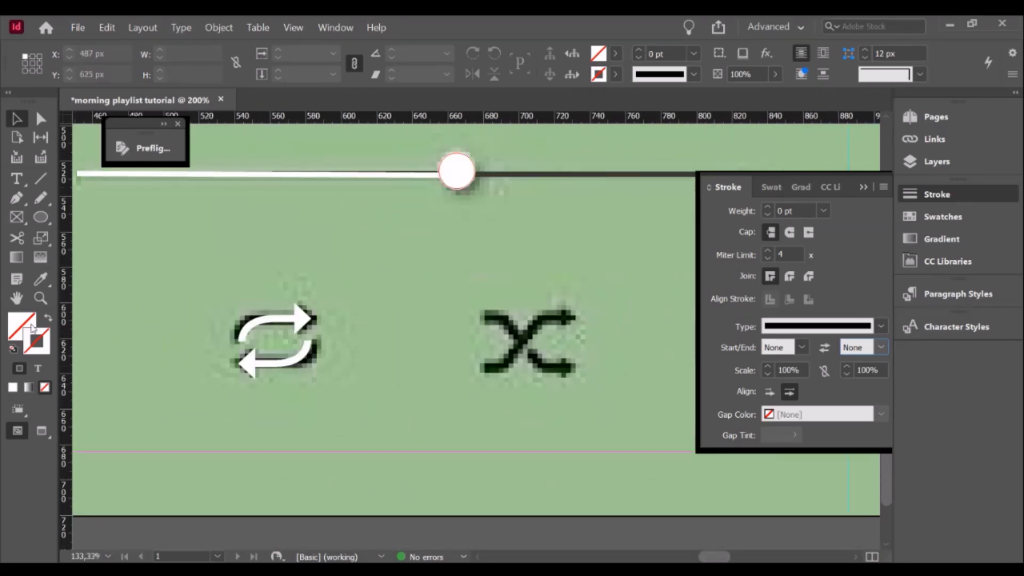
pyautogui.click(40, 297)
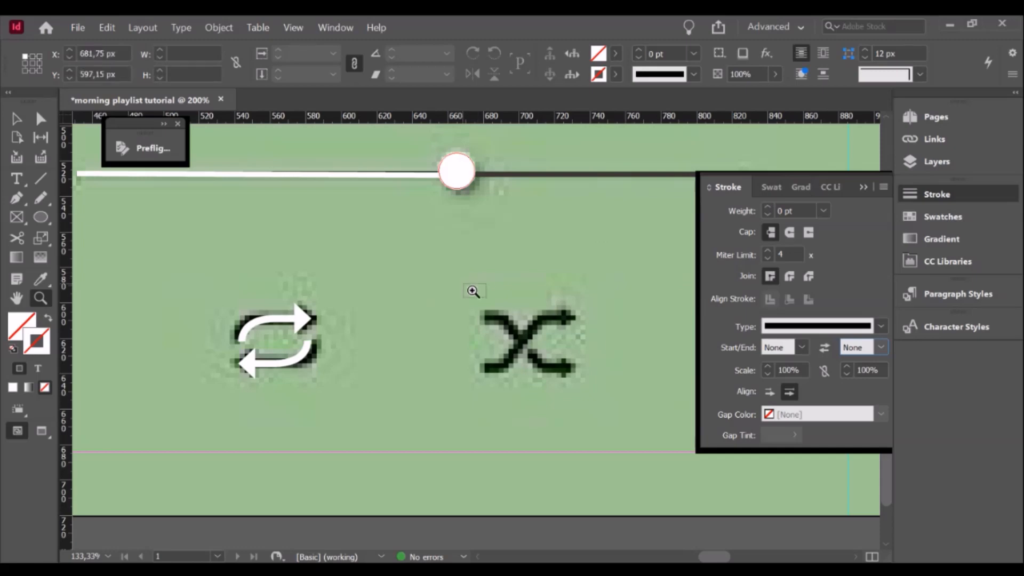
pyautogui.moveTo(464, 284); pyautogui.dragTo(606, 412)
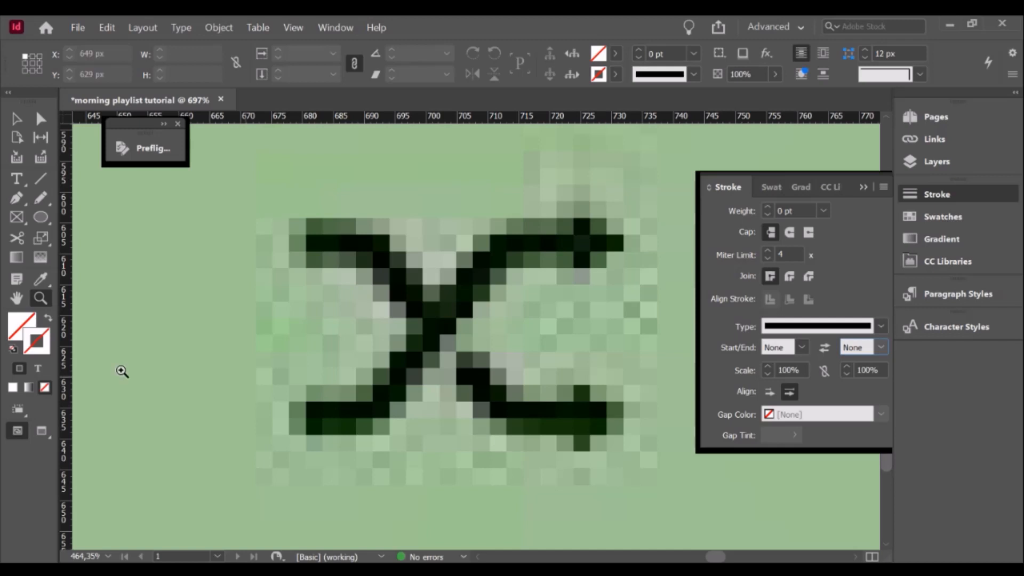
pyautogui.click(26, 123)
pyautogui.click(17, 198)
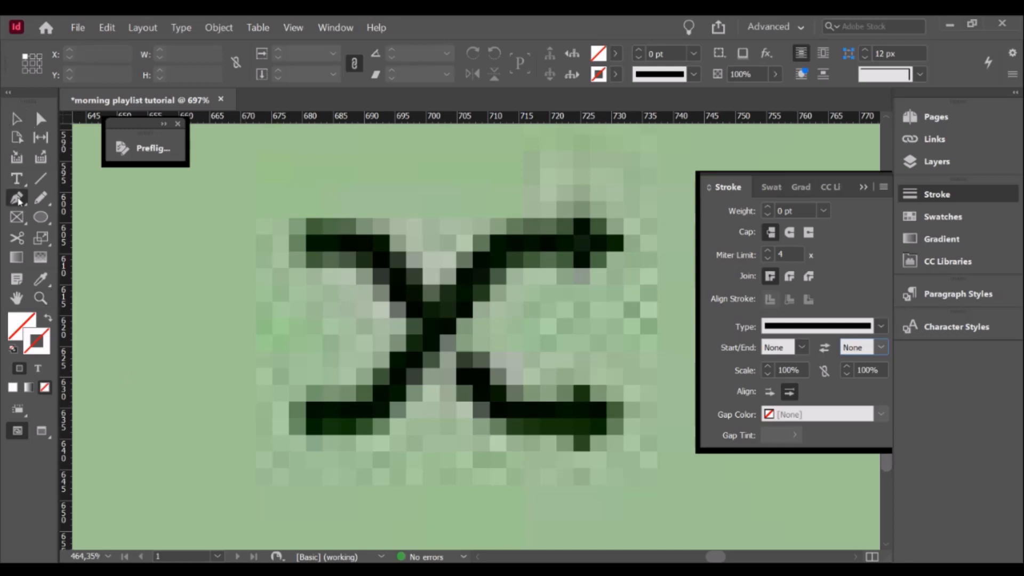
pyautogui.click(291, 244)
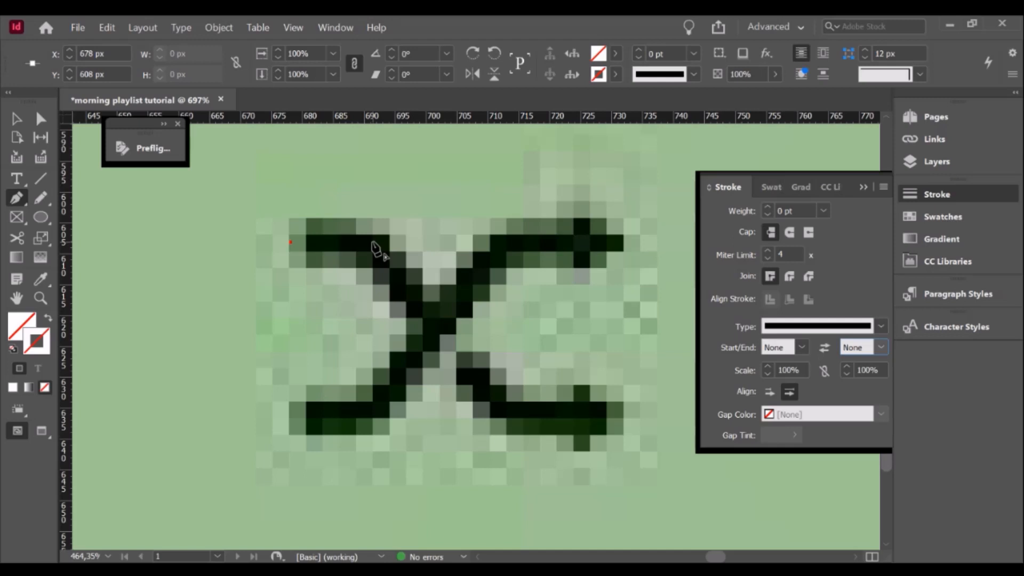
pyautogui.click(370, 243)
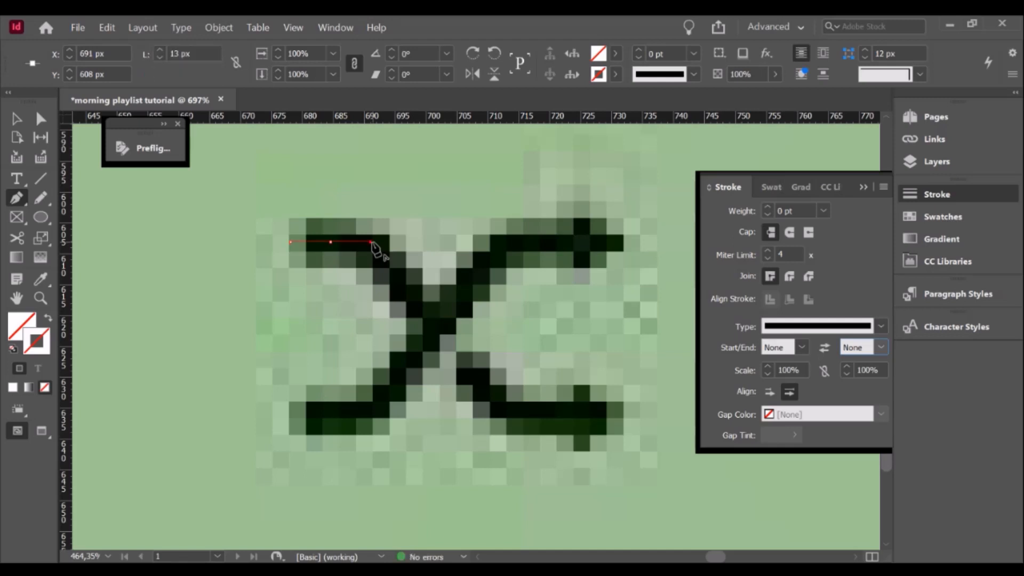
pyautogui.click(507, 415)
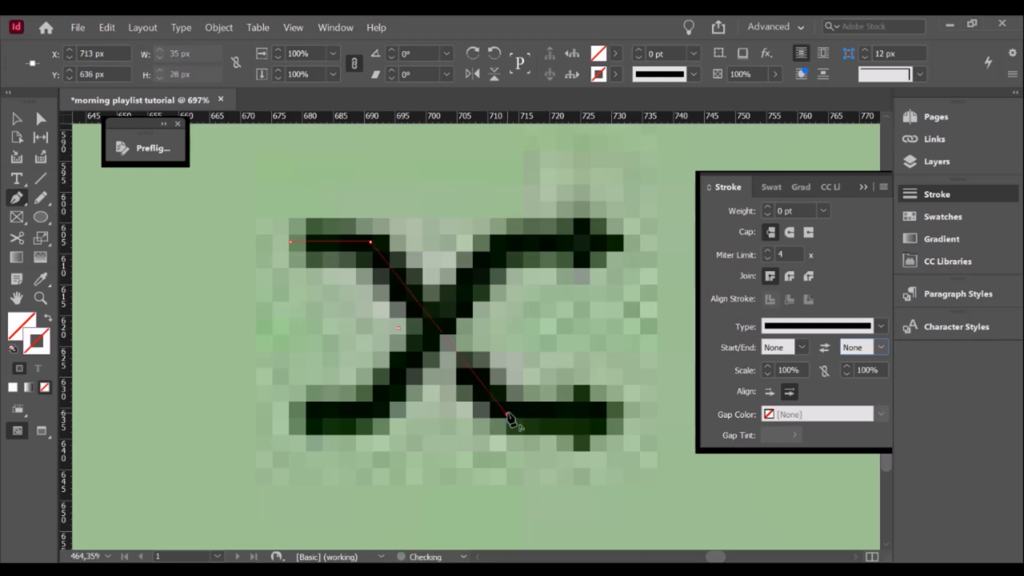
pyautogui.click(581, 414)
pyautogui.click(675, 185)
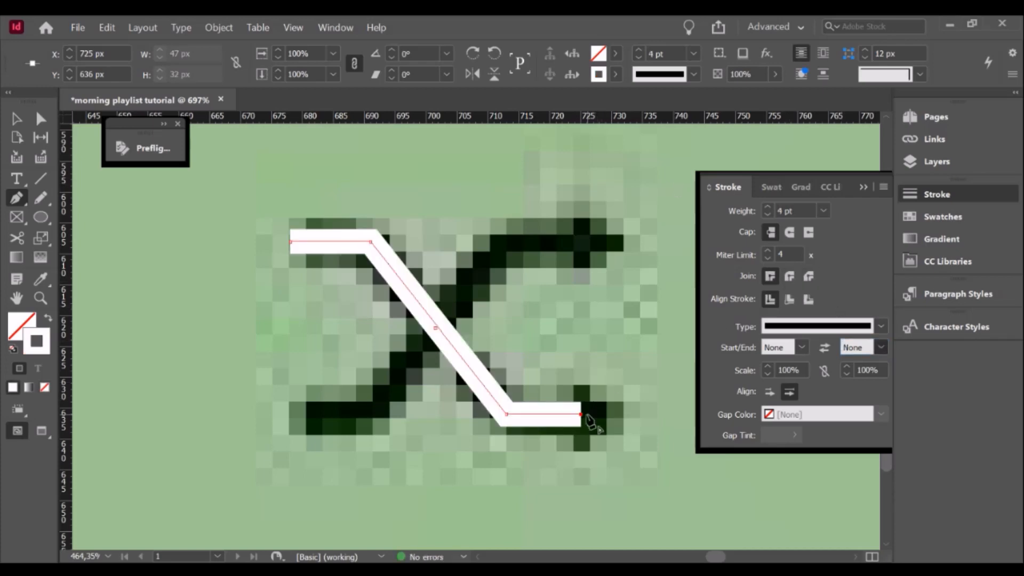
# - Undo the end arrowhead and the 4 pt white stroke on the traced shuffle path and deselect it
pyautogui.click(918, 498)
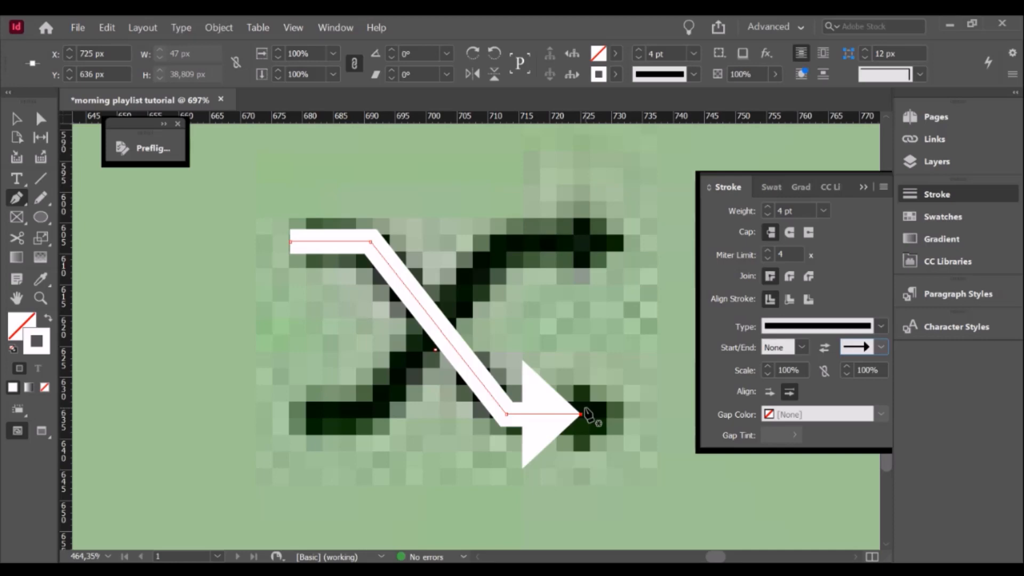
pyautogui.click(16, 118)
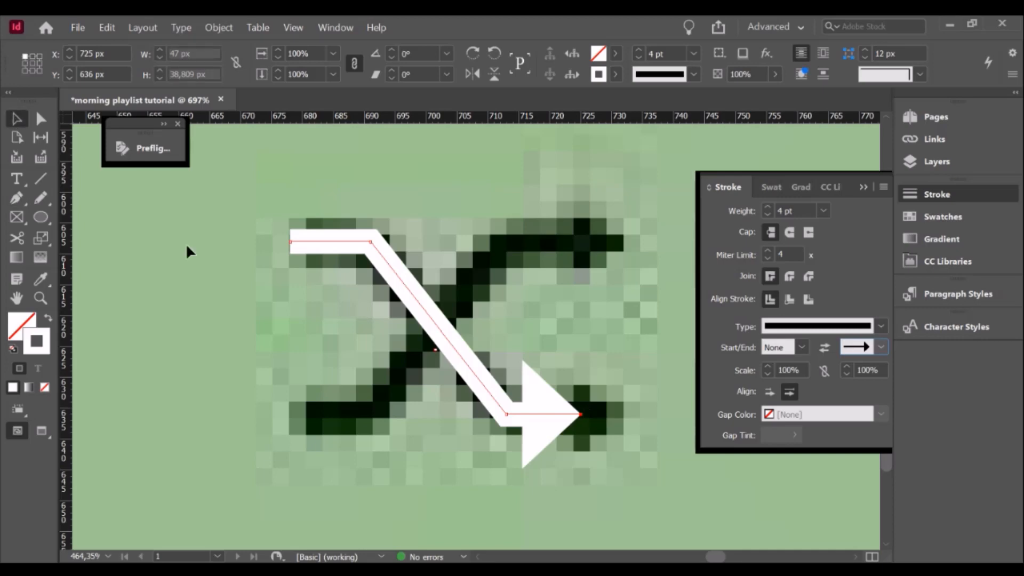
pyautogui.hotkey('ctrl', 'z')
pyautogui.hotkey('ctrl', 'z')
pyautogui.hotkey('ctrl', 'z')
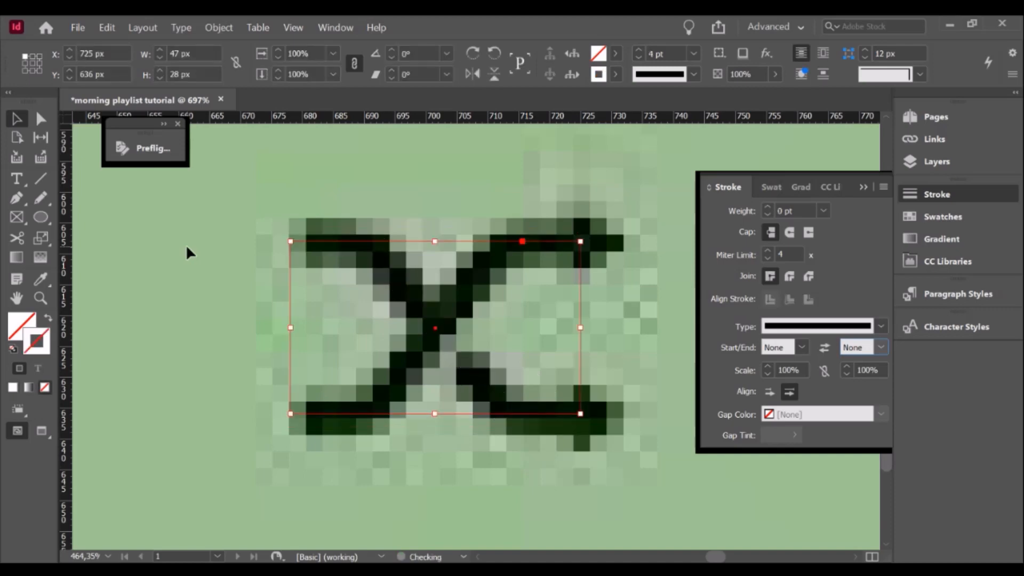
pyautogui.click(187, 247)
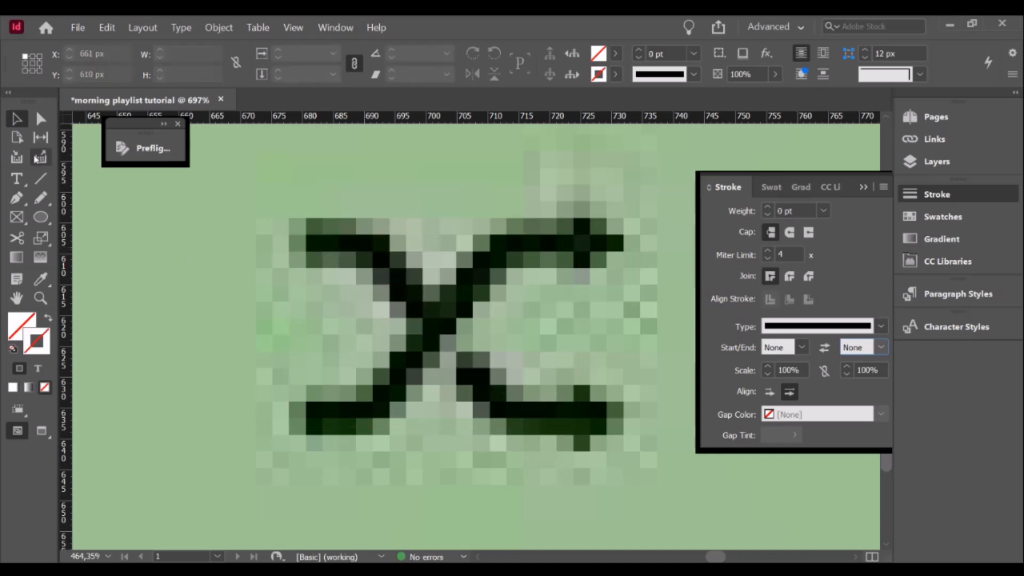
# - With the Pen tool, trace the shuffle icon's descending line as a three-segment path about 54 px wide and 27 px high, extending slightly past the lower end
pyautogui.click(17, 198)
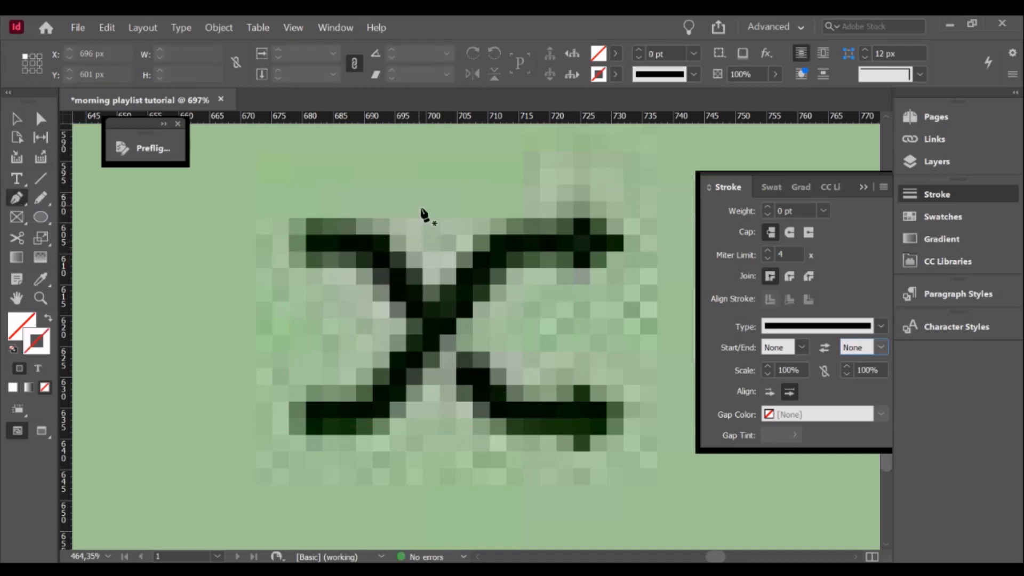
pyautogui.press('w')
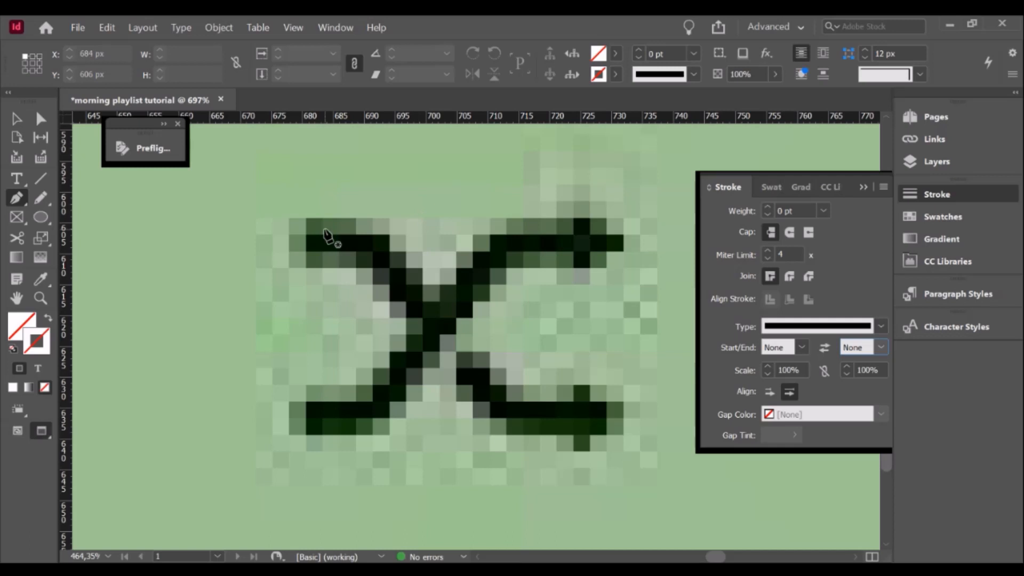
pyautogui.click(308, 242)
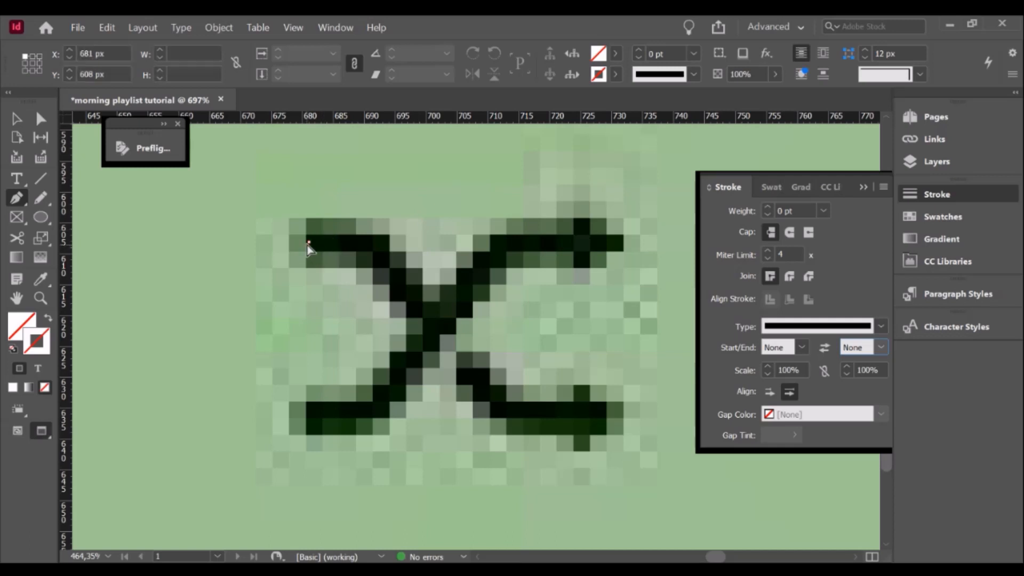
pyautogui.click(388, 243)
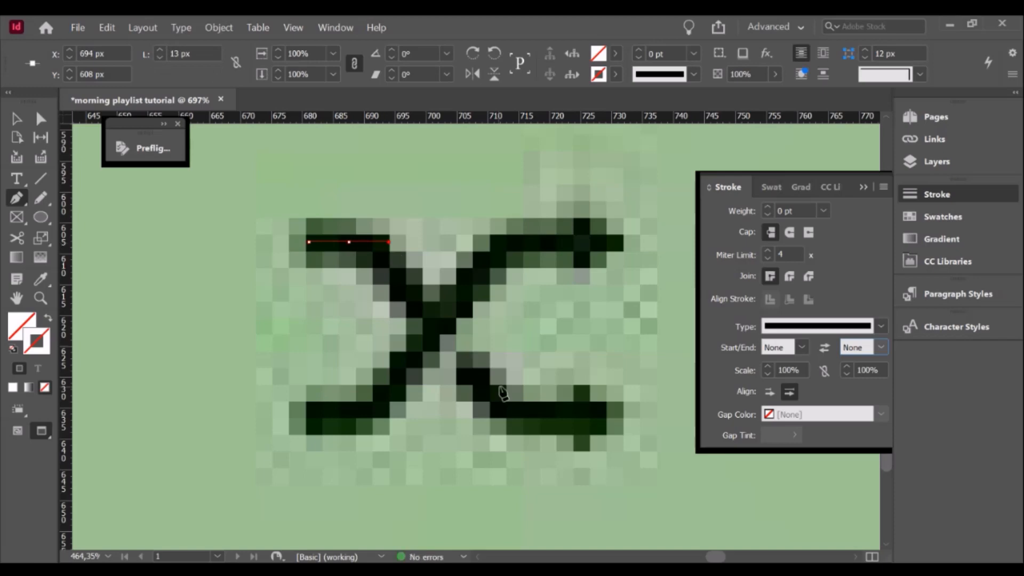
pyautogui.click(506, 408)
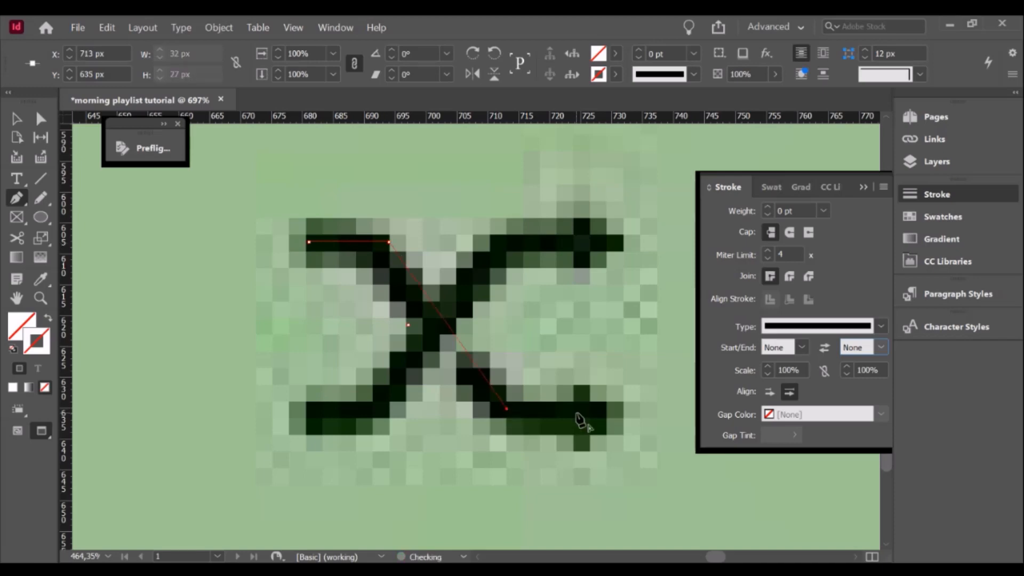
pyautogui.click(643, 414)
pyautogui.hotkey('ctrl', 'z')
pyautogui.keyDown('shift'); pyautogui.click(644, 414); pyautogui.keyUp('shift')
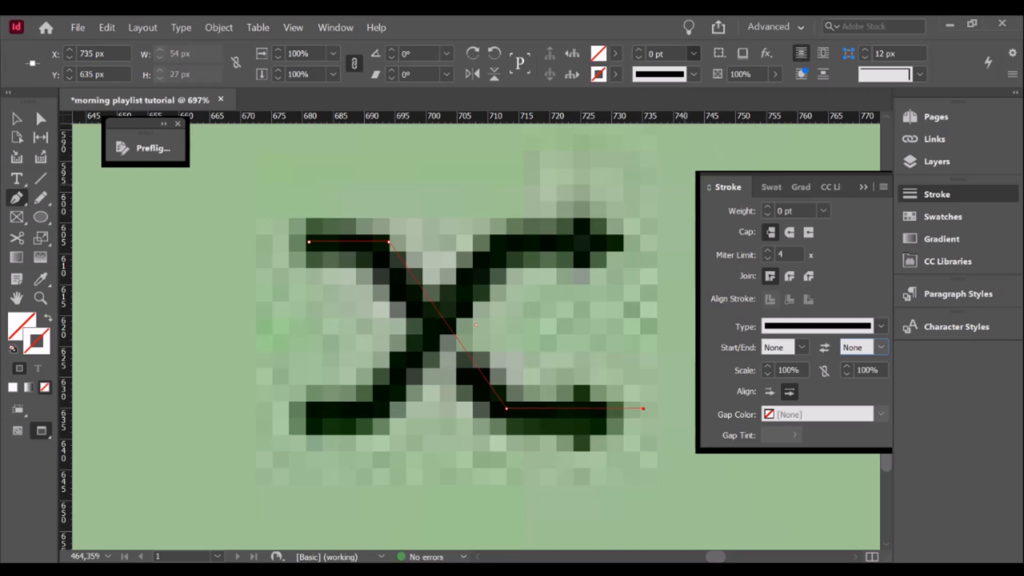
# - Give the path a 4 pt white stroke with a solid triangular arrowhead at its end
pyautogui.click(662, 186)
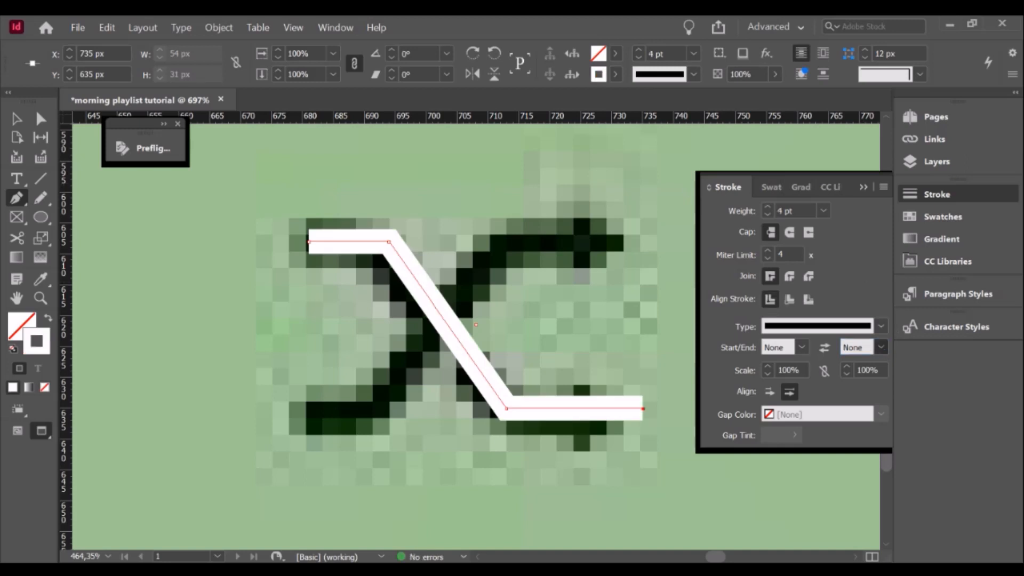
pyautogui.click(918, 496)
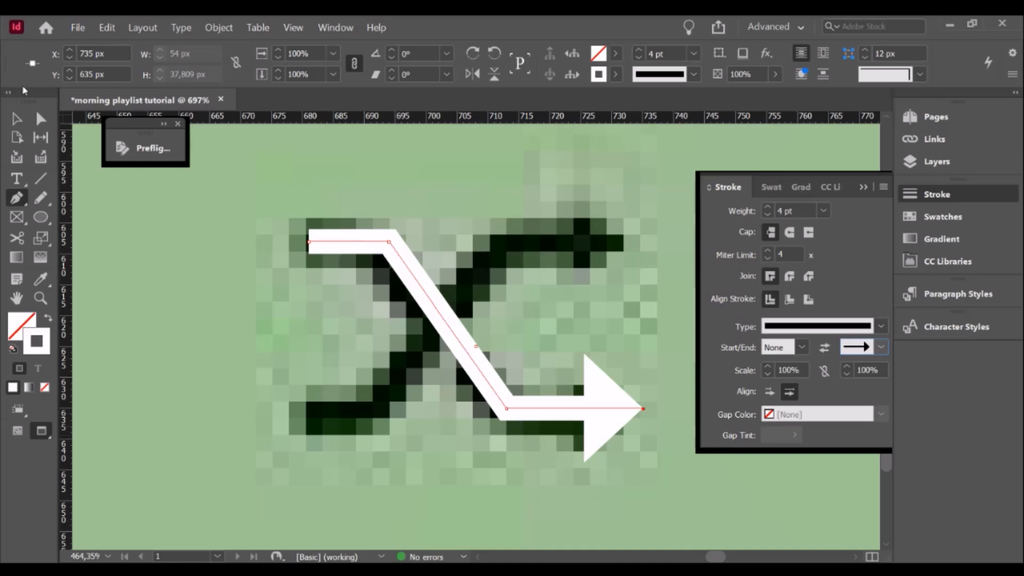
pyautogui.press('v')
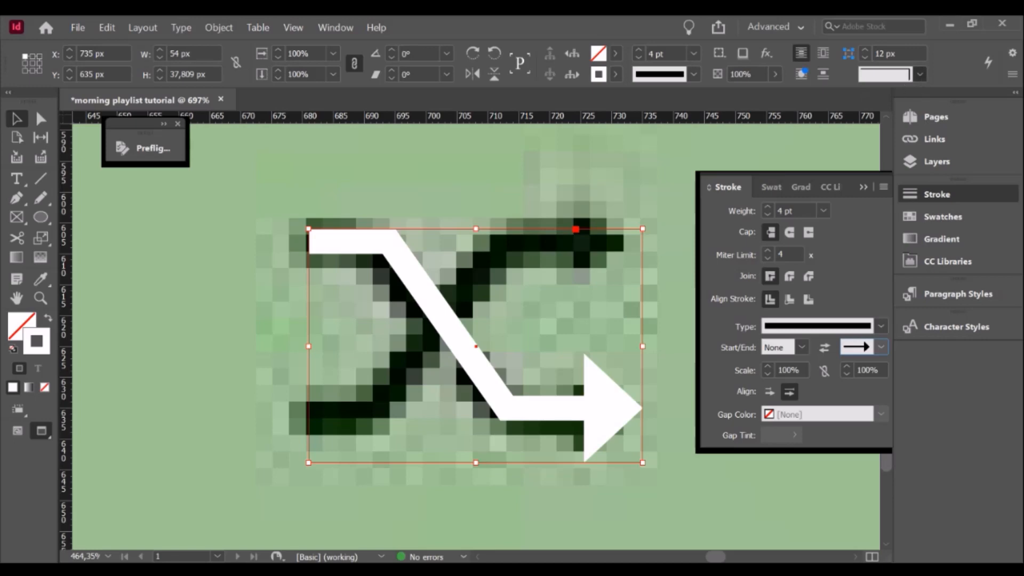
# - Apply the rounded corner shape to the arrow path and deselect it
pyautogui.click(890, 176)
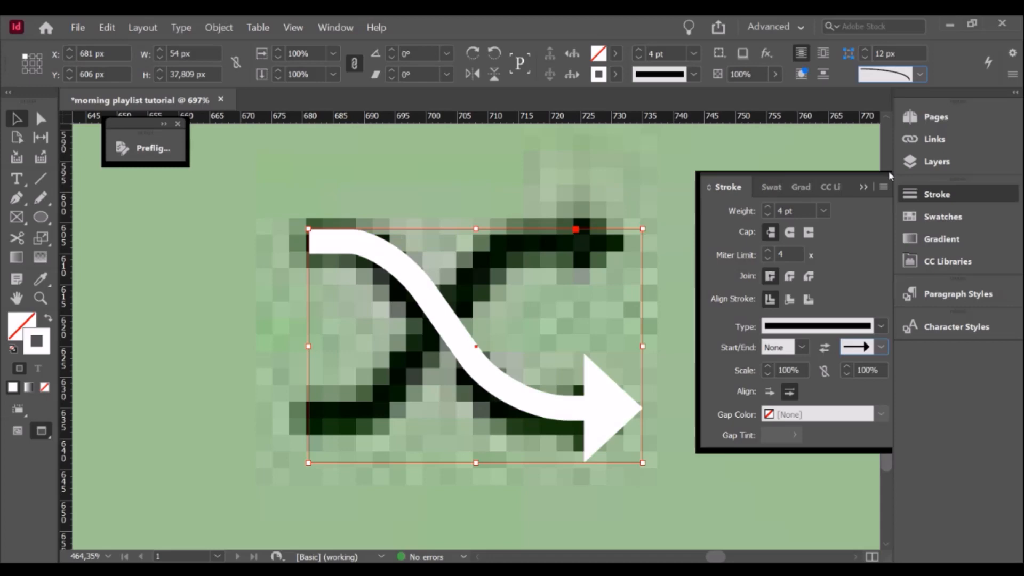
pyautogui.click(671, 232)
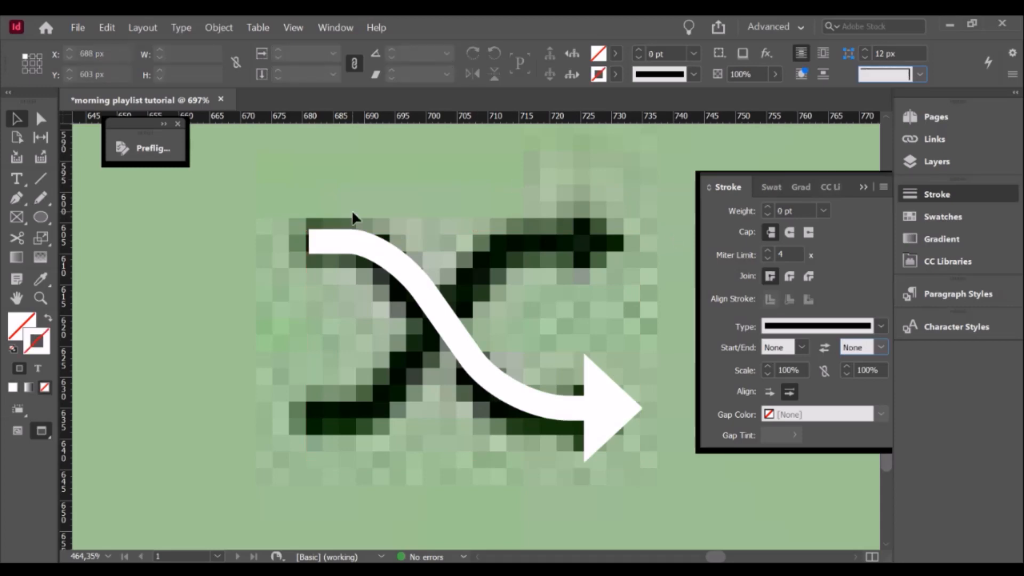
pyautogui.click(468, 374)
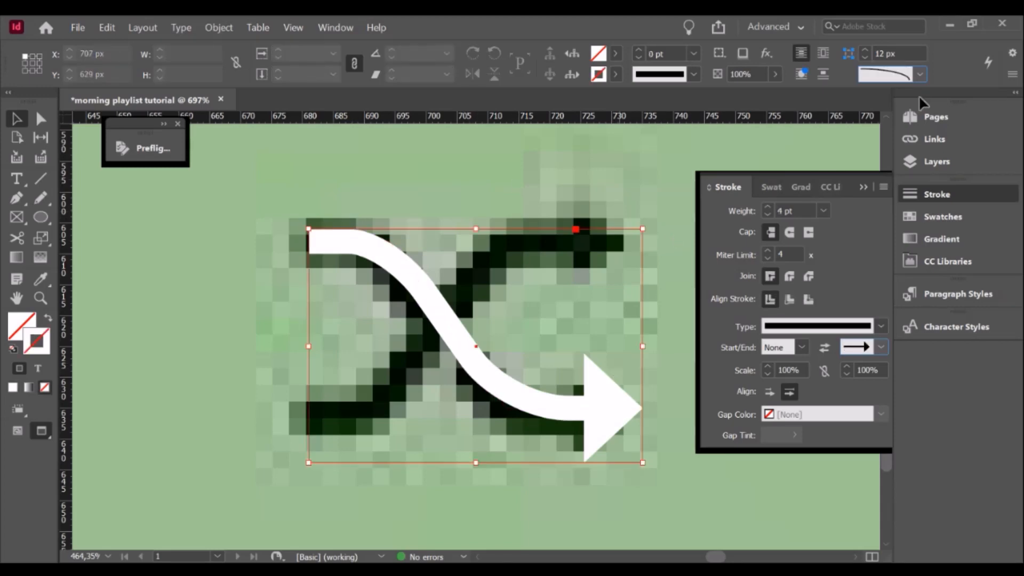
pyautogui.click(893, 128)
pyautogui.click(921, 75)
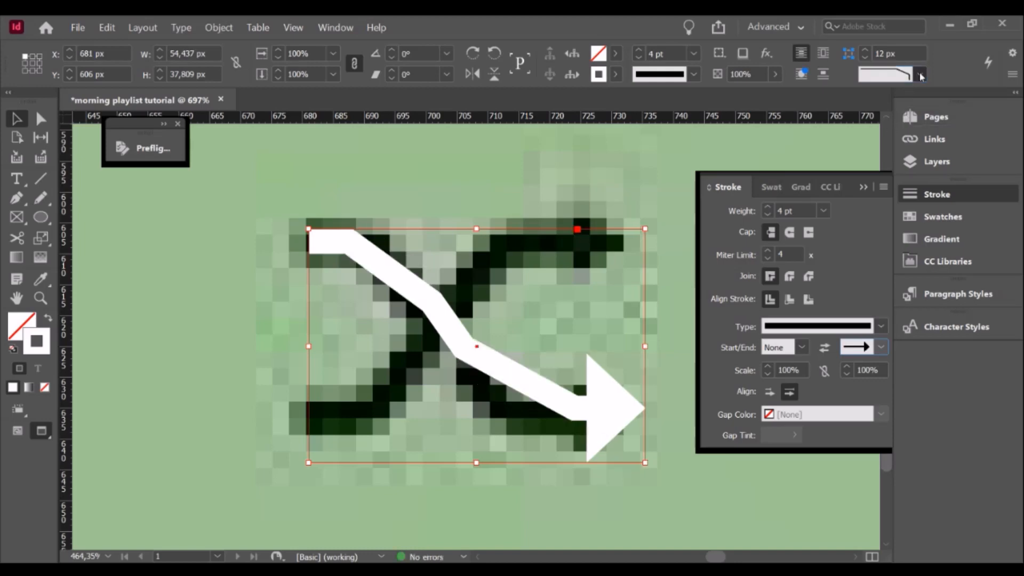
pyautogui.click(890, 143)
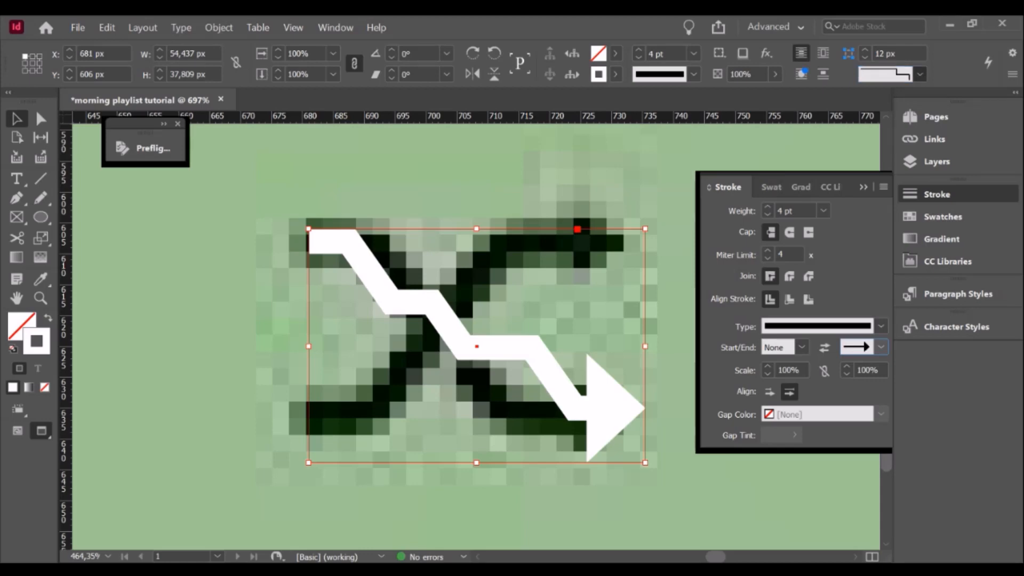
pyautogui.click(897, 171)
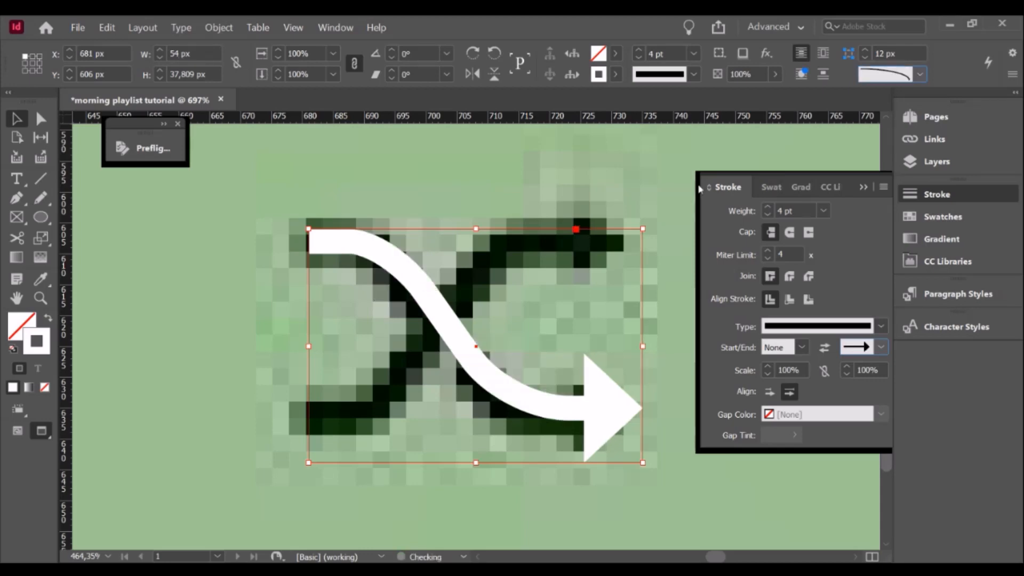
pyautogui.click(505, 190)
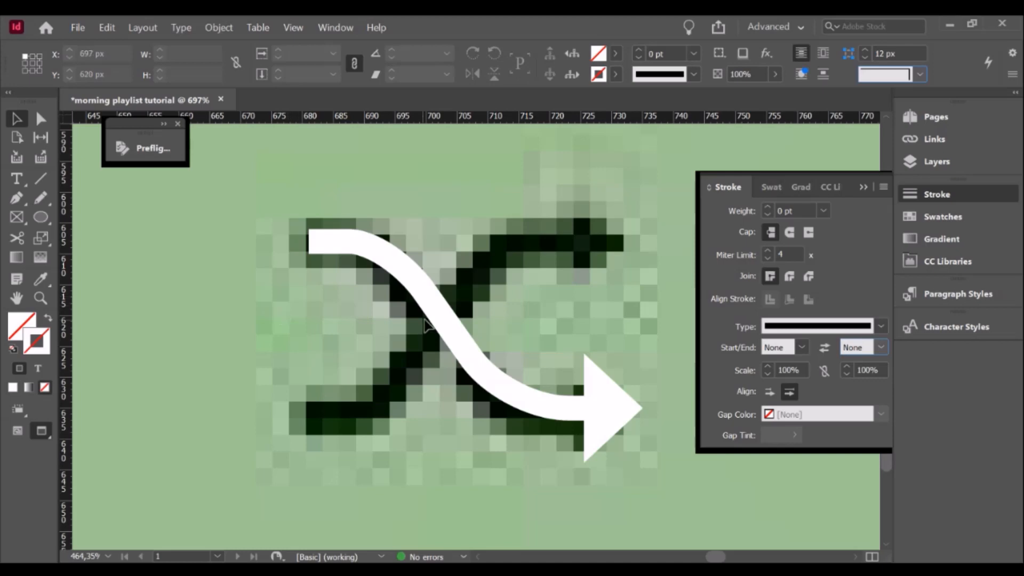
# - Duplicate the curved arrow, flip the copy vertically and move it across the original to form the shuffle icon
pyautogui.click(439, 311)
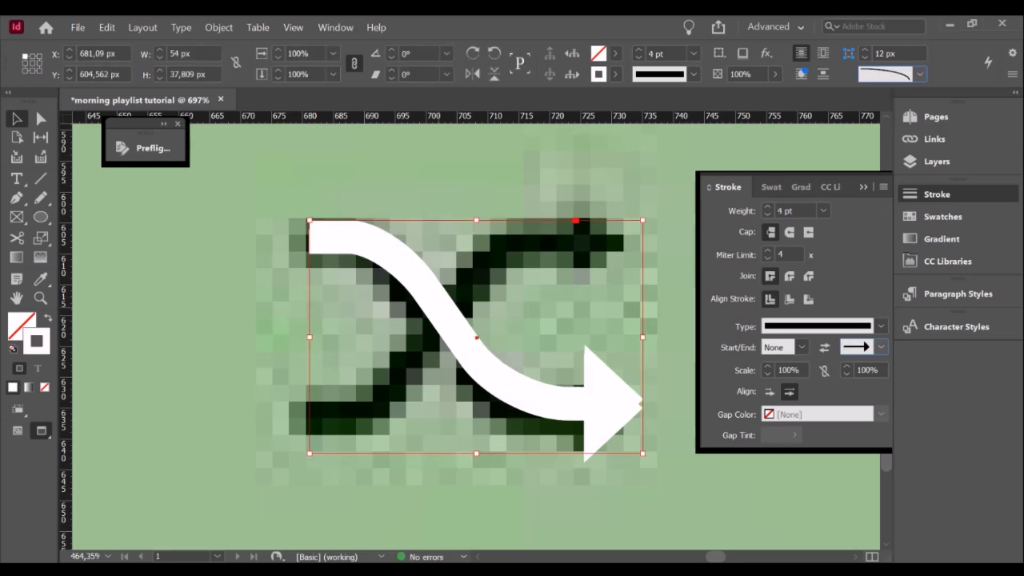
pyautogui.rightClick(631, 314)
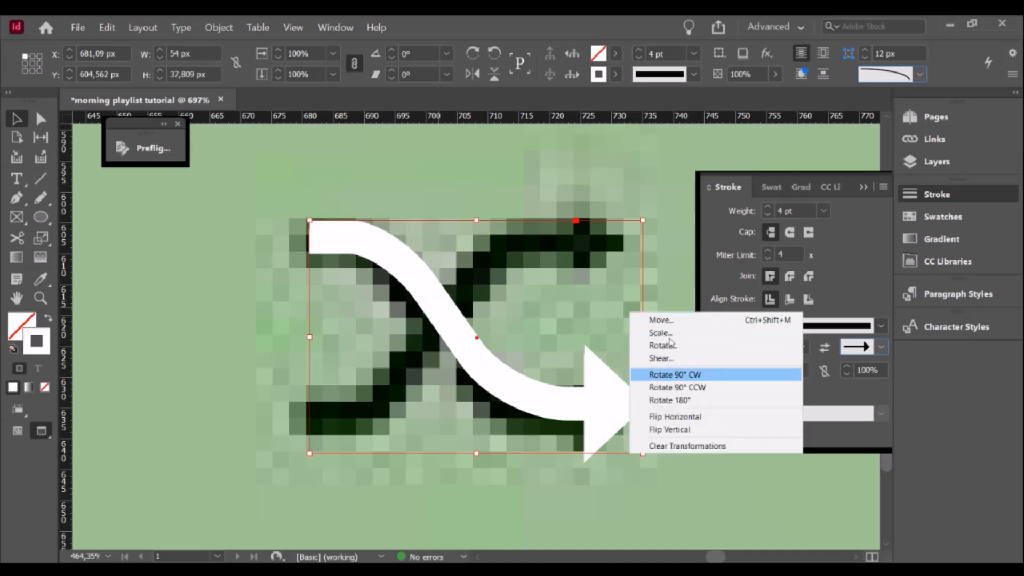
pyautogui.click(688, 434)
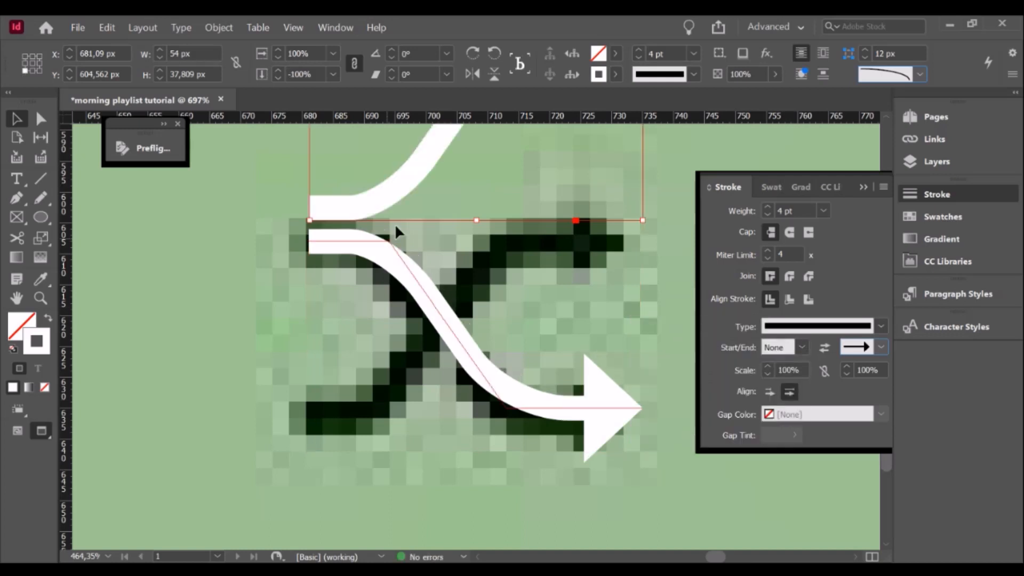
pyautogui.moveTo(395, 223); pyautogui.dragTo(406, 394)
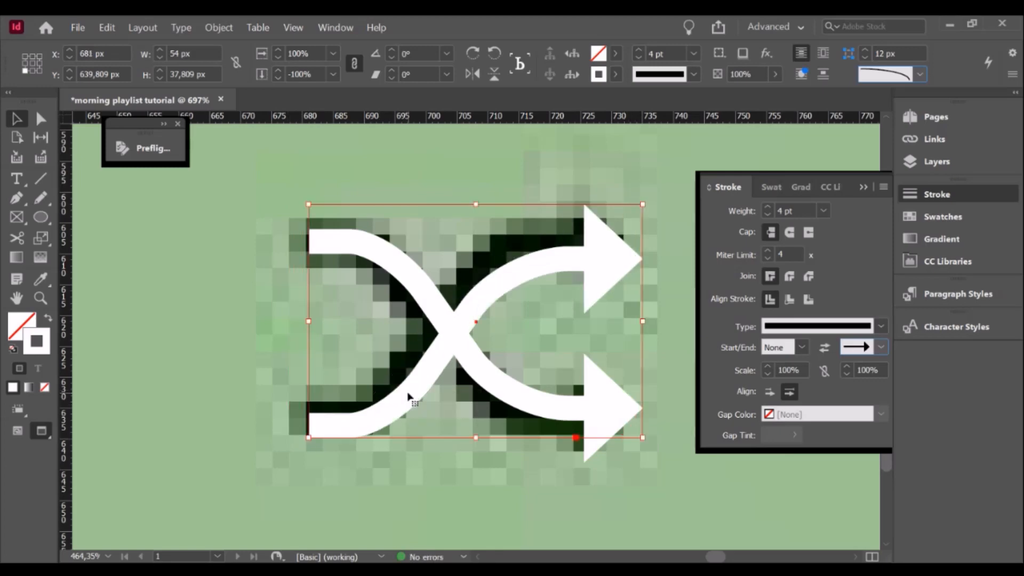
pyautogui.click(692, 468)
# - Lock Layer 2 and hide Layer 1 with the reference image
pyautogui.hotkey('ctrl', '-')
pyautogui.hotkey('ctrl', '-')
pyautogui.hotkey('ctrl', '-')
pyautogui.hotkey('ctrl', '-')
pyautogui.hotkey('ctrl', '-')
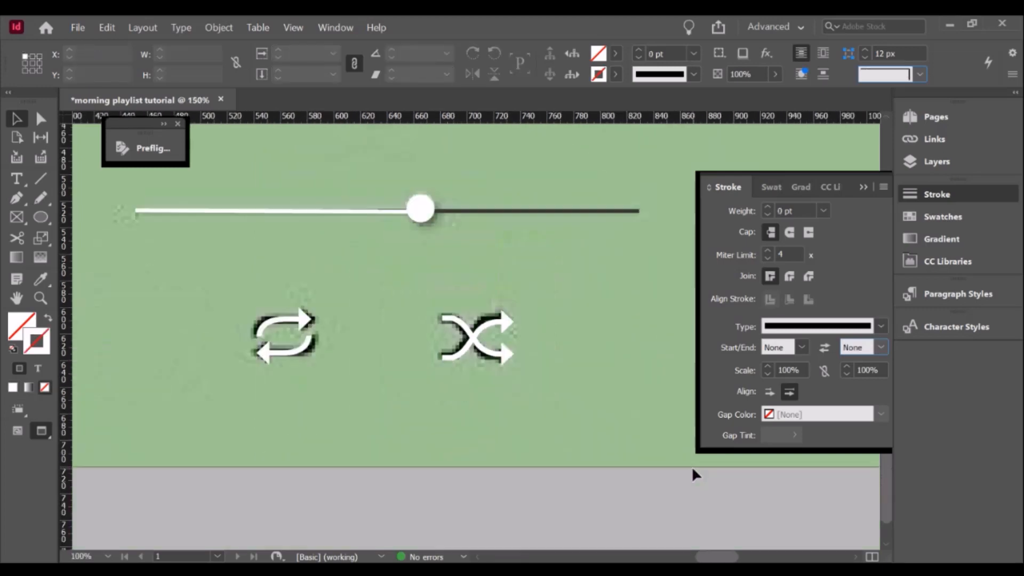
pyautogui.hotkey('ctrl', '-')
pyautogui.hotkey('ctrl', '-')
pyautogui.hotkey('ctrl', '-')
pyautogui.hotkey('ctrl', '-')
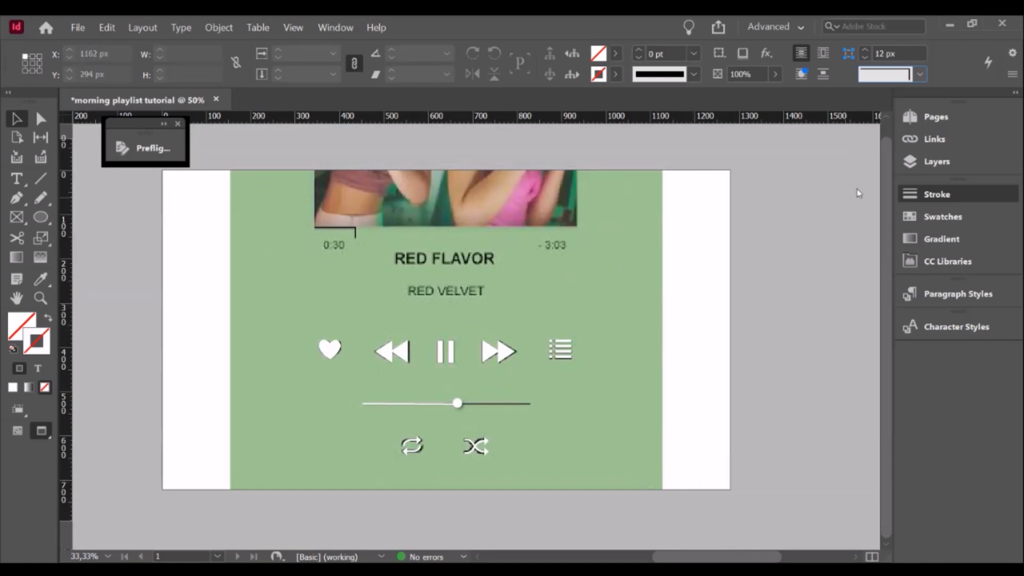
pyautogui.click(928, 162)
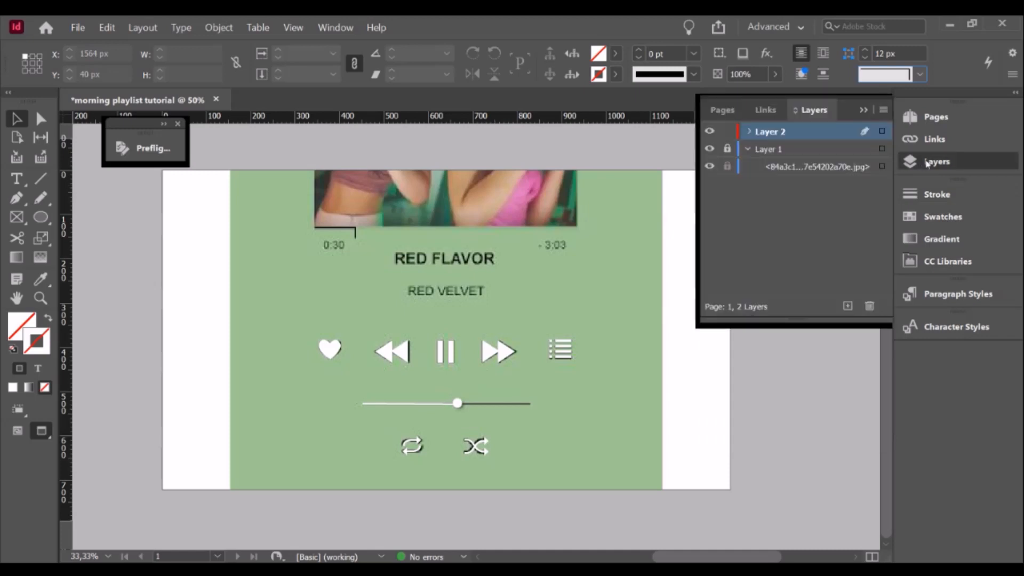
pyautogui.click(727, 134)
pyautogui.click(709, 164)
pyautogui.click(709, 149)
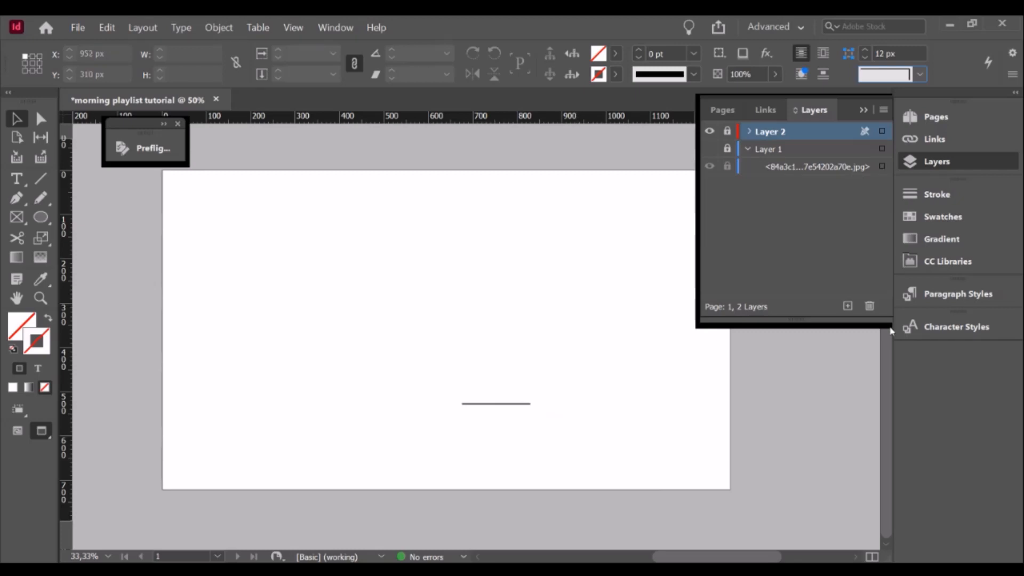
# - Create a new layer above Layer 2 and make it the active layer
pyautogui.click(847, 307)
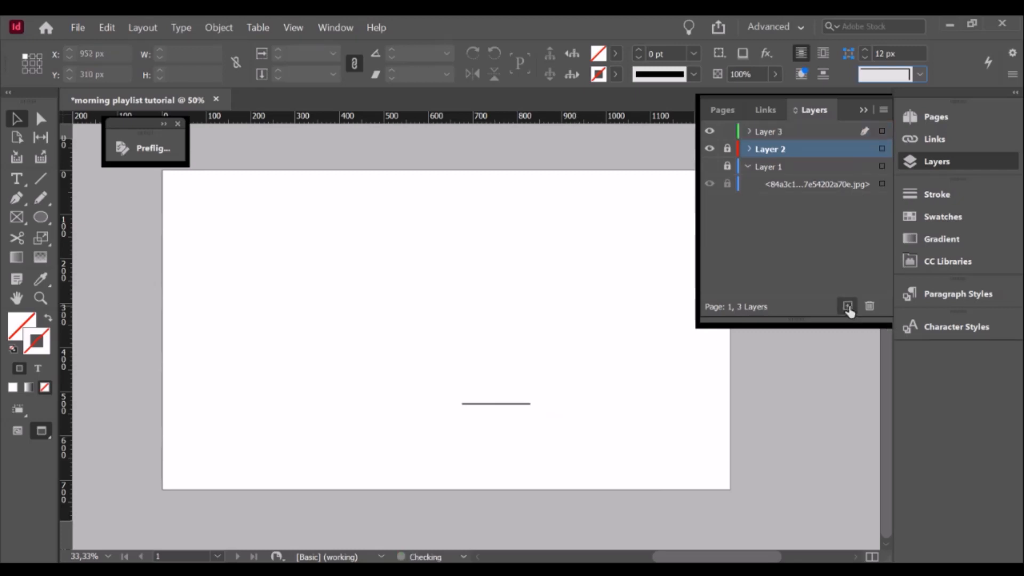
pyautogui.click(779, 134)
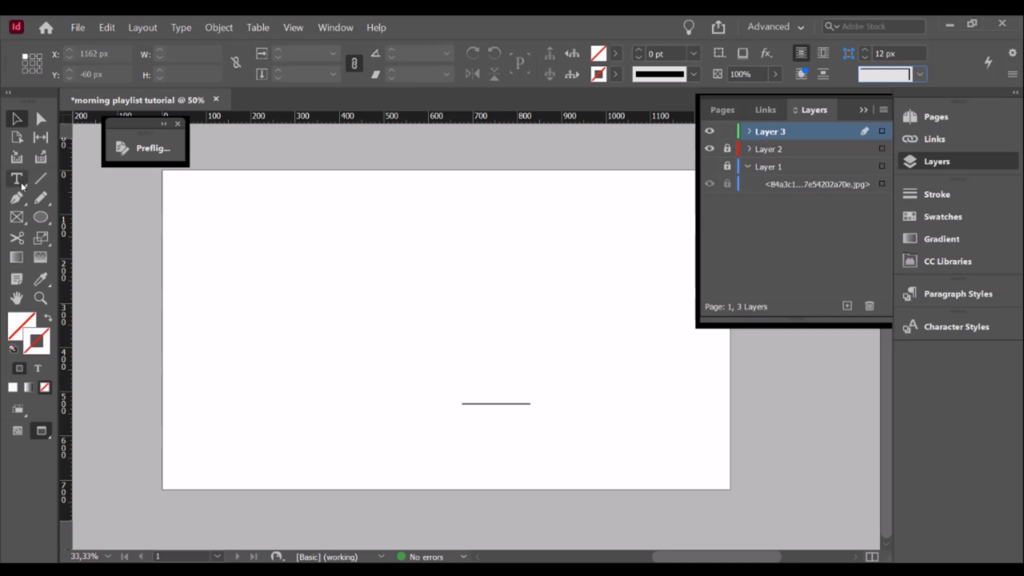
# - Draw a rectangle about 1104 by 612 px at X 100, Y 108 on the new layer and fill it with black
pyautogui.click(40, 218)
pyautogui.click(109, 236)
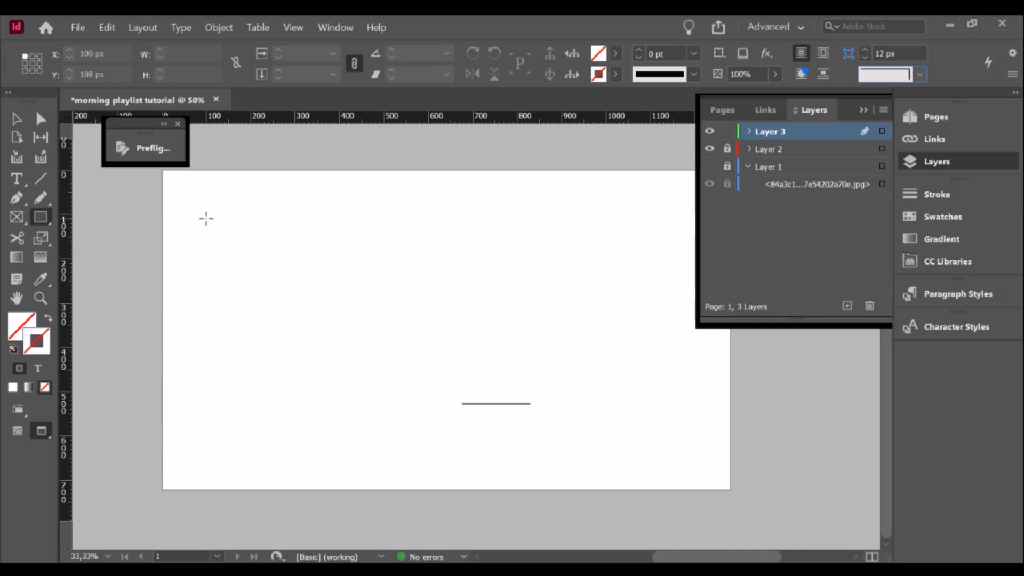
pyautogui.moveTo(207, 218); pyautogui.dragTo(697, 489)
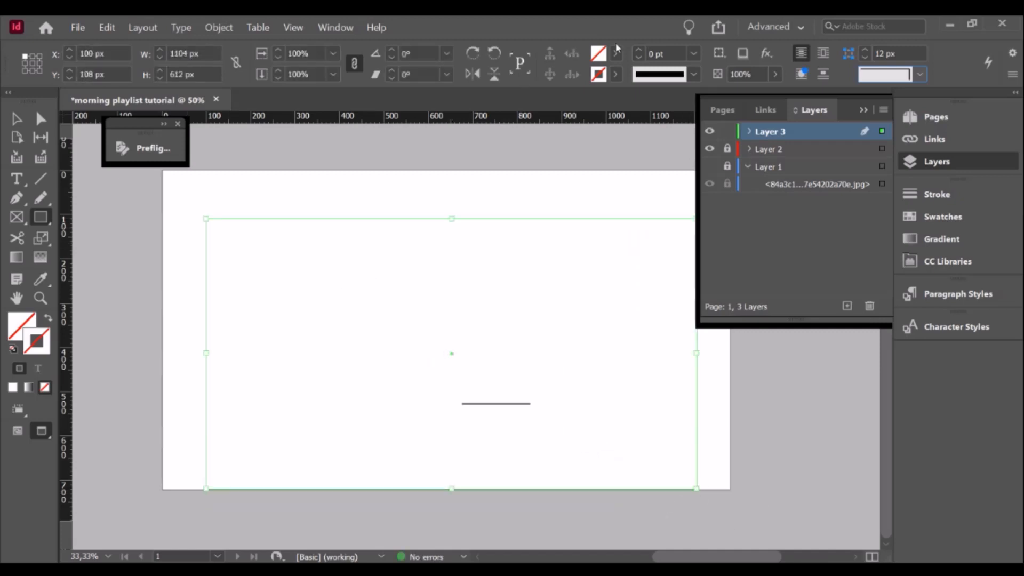
pyautogui.hotkey('shift', 'x')
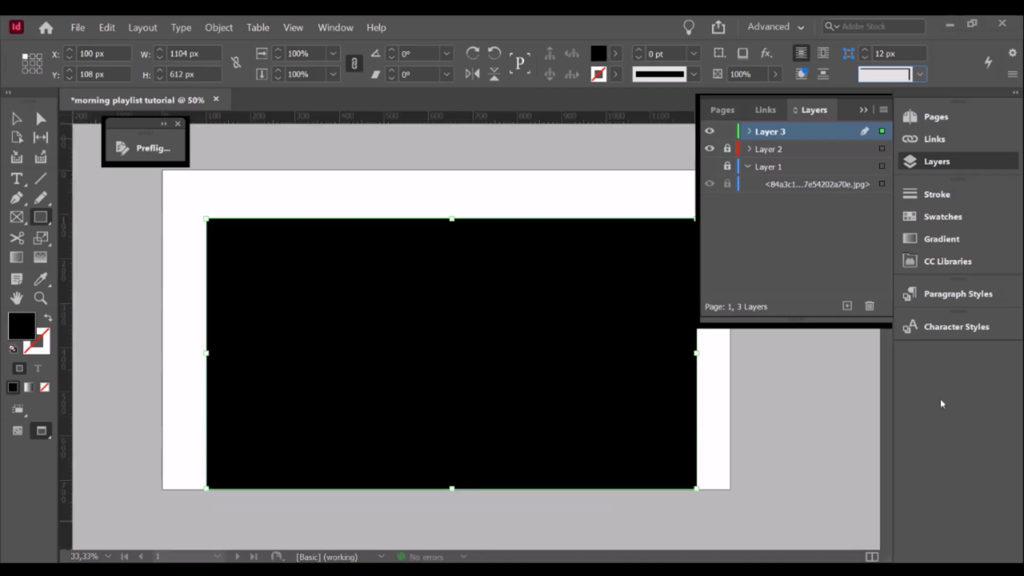
pyautogui.click(424, 210)
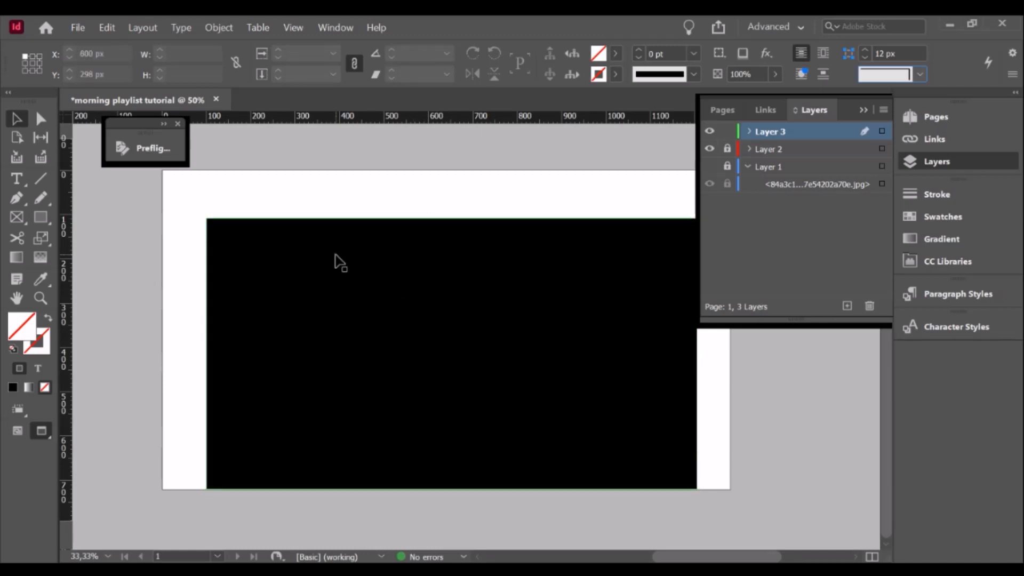
# - Toggle the visibility of Layer 2 off and on to check it against the black rectangle
pyautogui.click(712, 151)
pyautogui.click(711, 149)
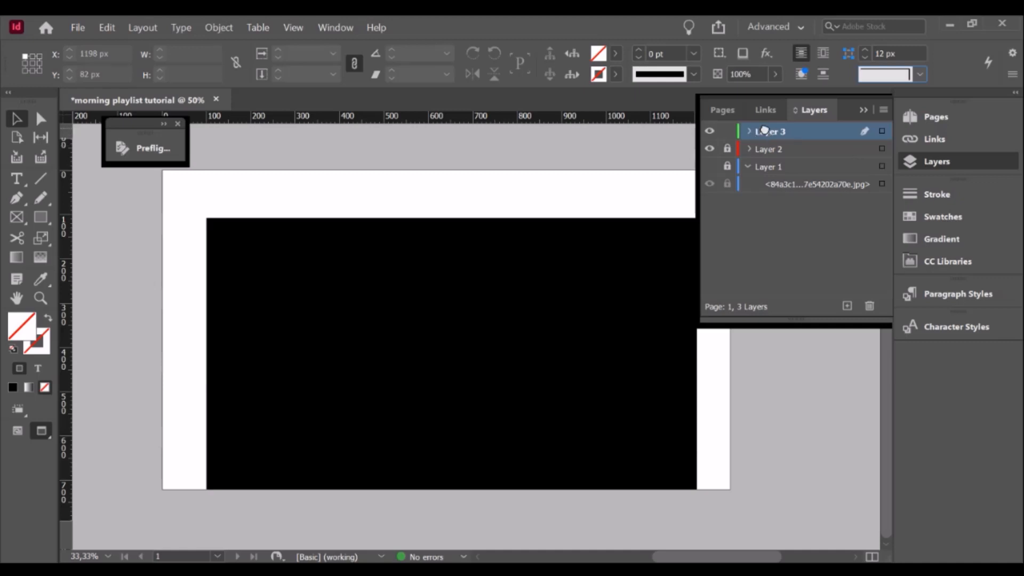
# - Move Layer 3 beneath Layer 2 in the stacking order and turn the visibility of Layer 1 on
pyautogui.moveTo(765, 129); pyautogui.dragTo(764, 158)
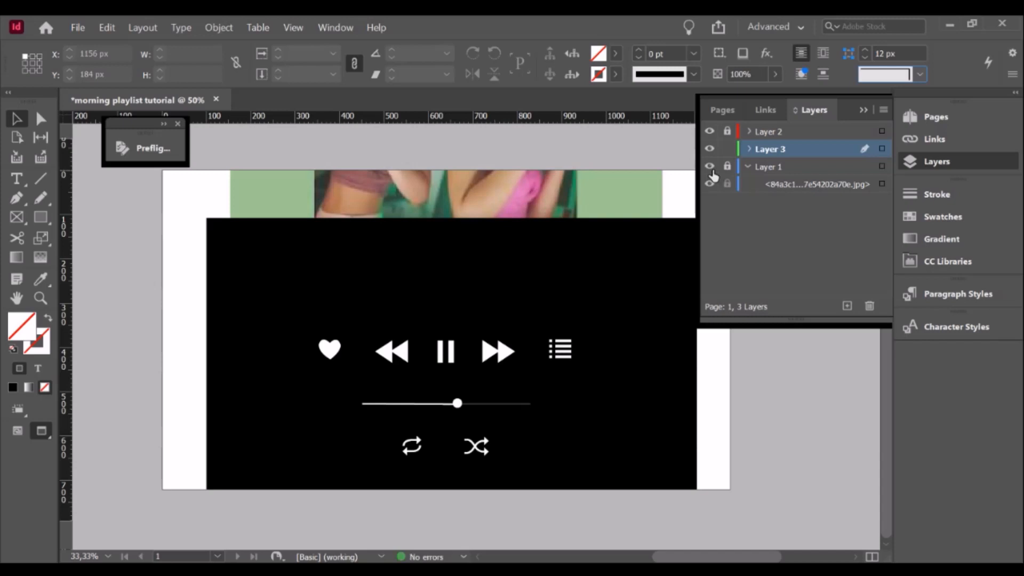
pyautogui.click(710, 167)
pyautogui.click(710, 167)
# - Unlock Layer 1 and delete it together with its reference image
pyautogui.click(728, 167)
pyautogui.click(797, 170)
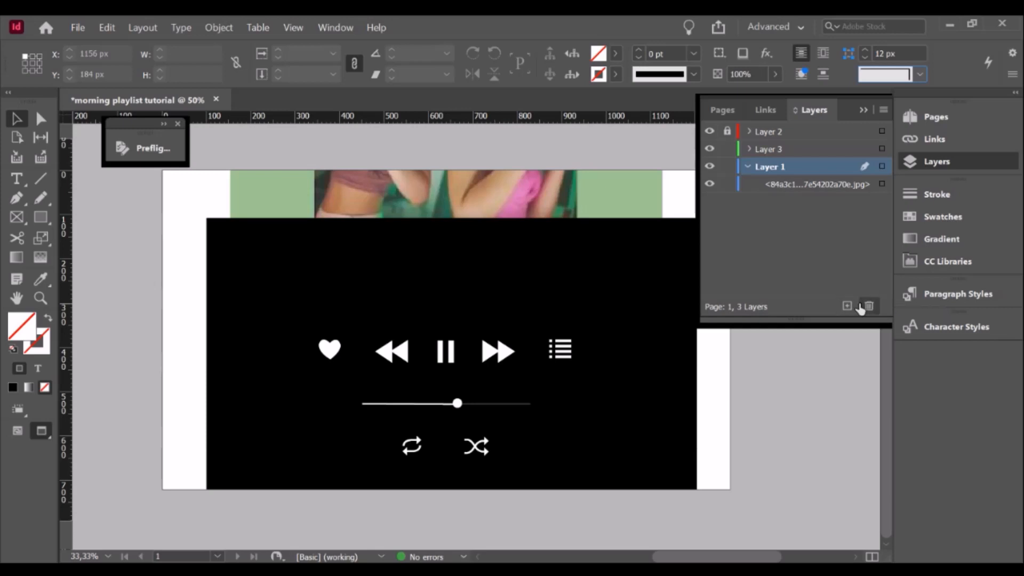
pyautogui.click(868, 306)
pyautogui.click(593, 317)
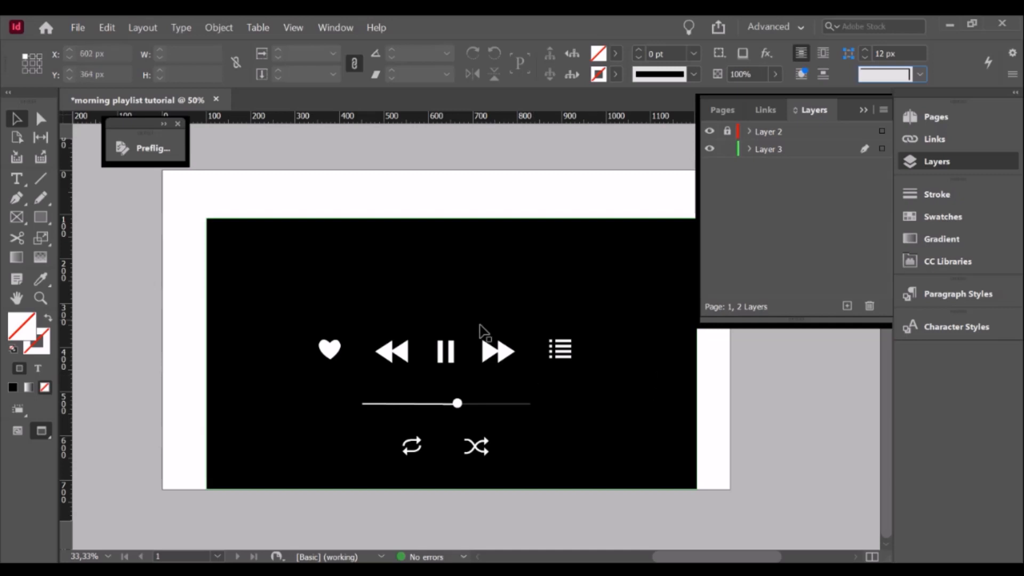
# - Lock Layer 3 with the black rectangle and unlock Layer 2 with the player icons
pyautogui.click(727, 149)
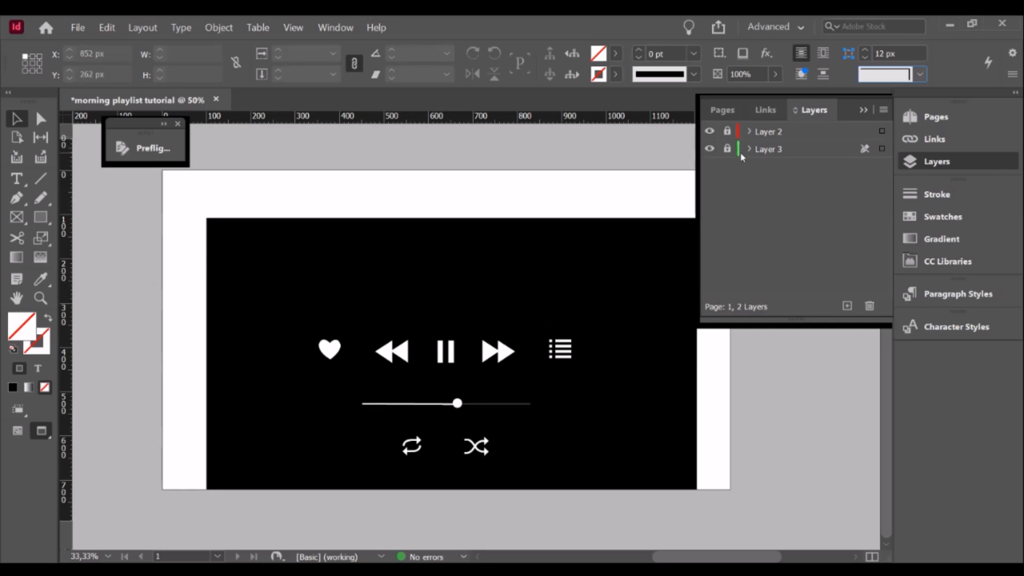
pyautogui.click(727, 132)
# - Select all the player icons and the progress bar on Layer 2 and group them
pyautogui.click(329, 350)
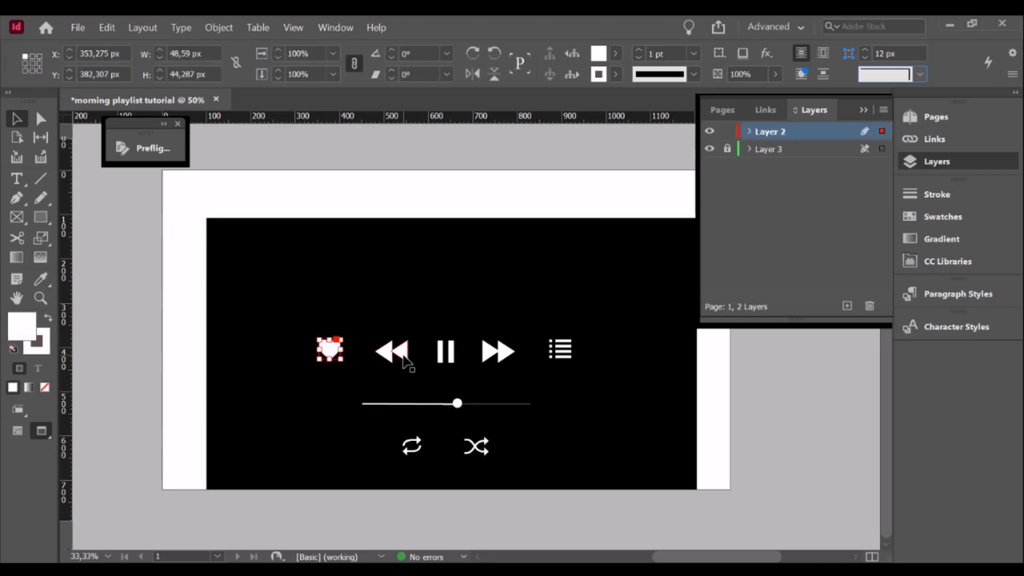
pyautogui.click(405, 358)
pyautogui.click(591, 359)
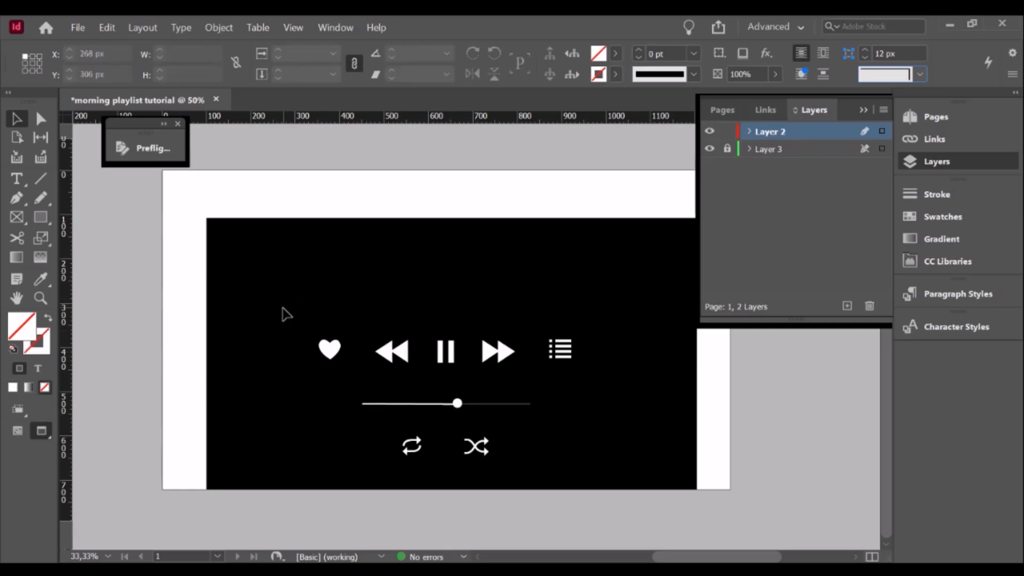
pyautogui.moveTo(260, 299); pyautogui.dragTo(389, 382)
pyautogui.moveTo(260, 297); pyautogui.dragTo(632, 471)
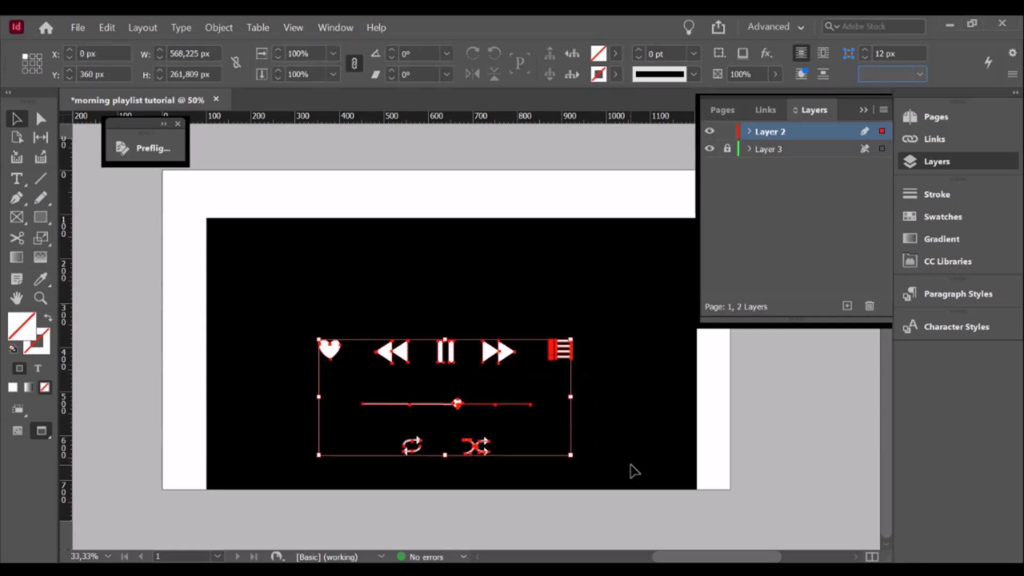
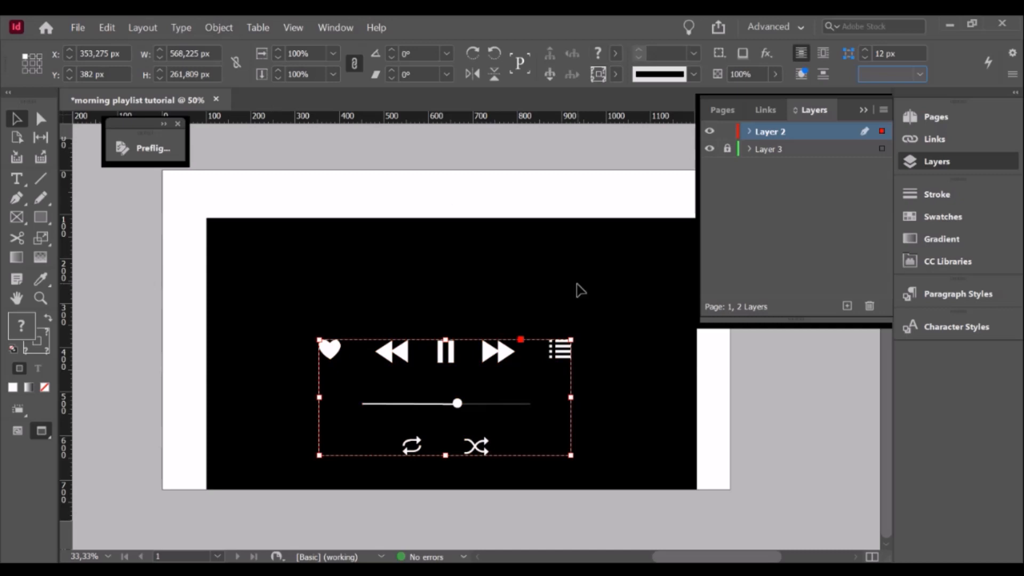
# - Check that the player icons select as one group by selecting and deselecting different icons
pyautogui.click(579, 290)
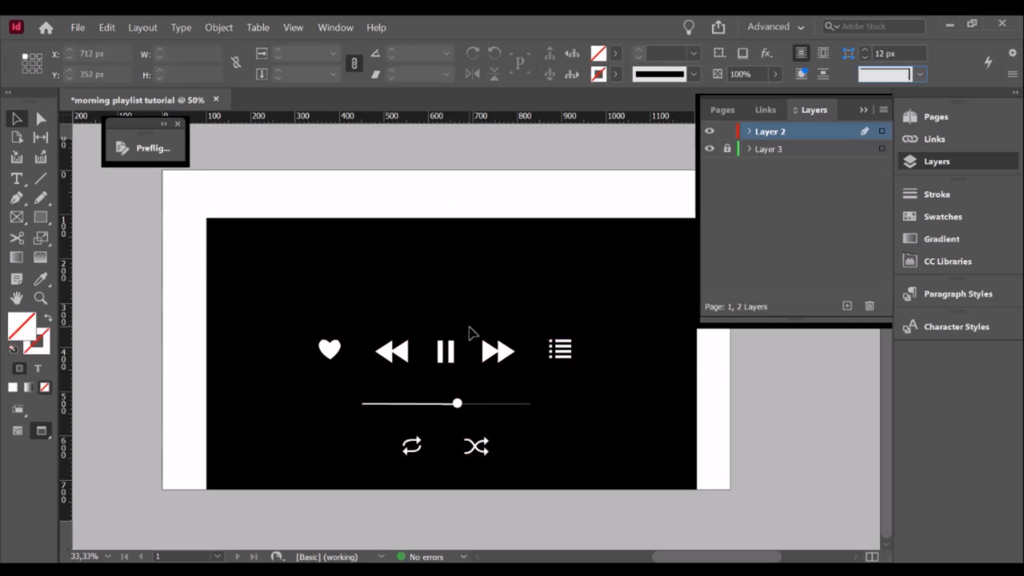
pyautogui.click(327, 348)
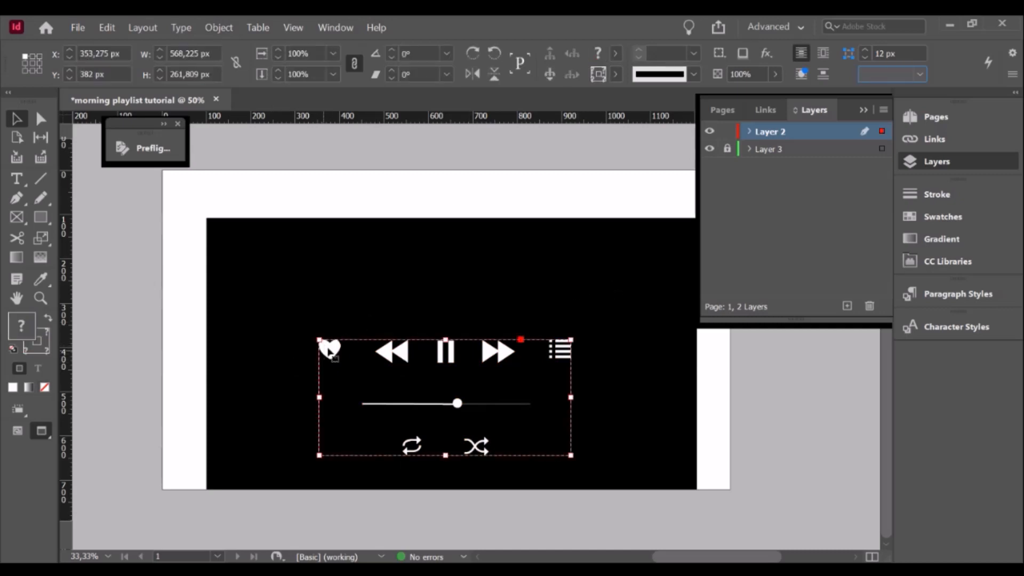
pyautogui.click(393, 305)
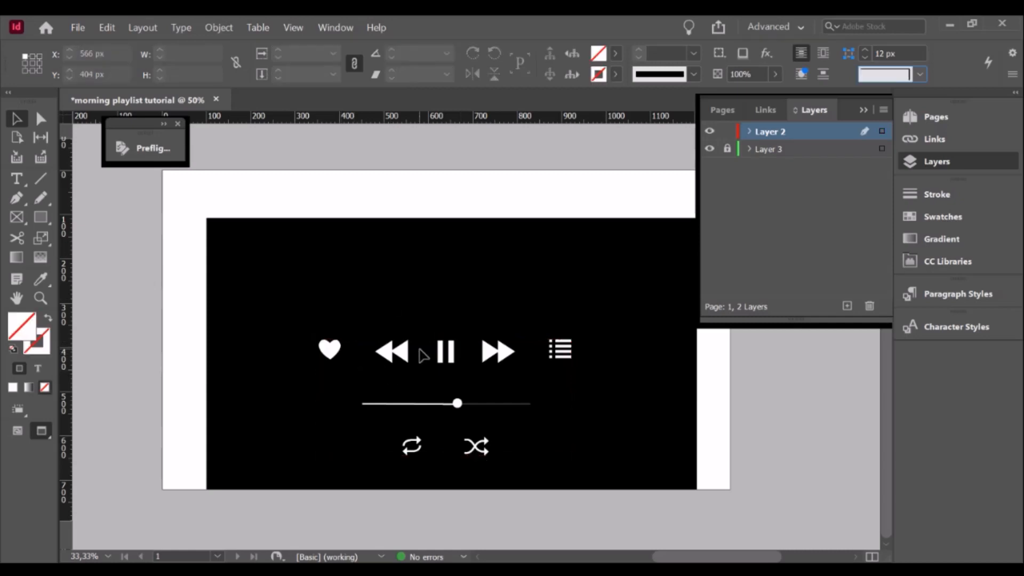
pyautogui.click(582, 298)
pyautogui.click(501, 356)
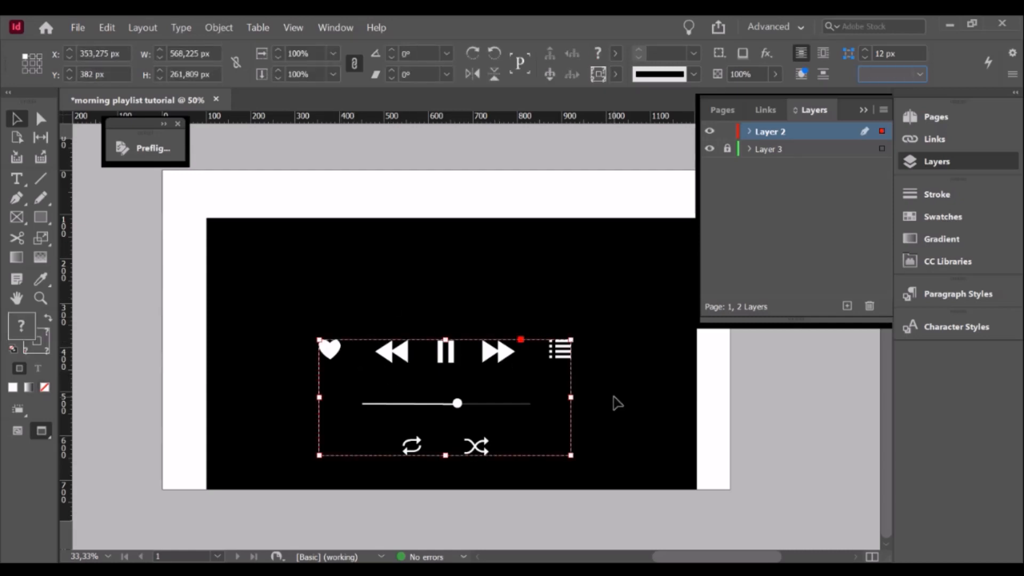
pyautogui.click(803, 397)
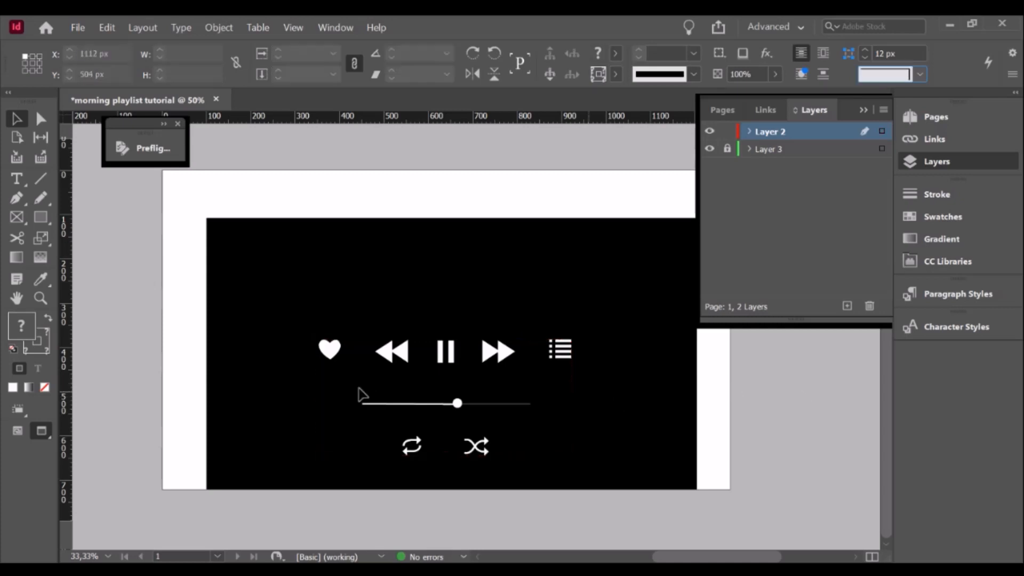
pyautogui.click(328, 352)
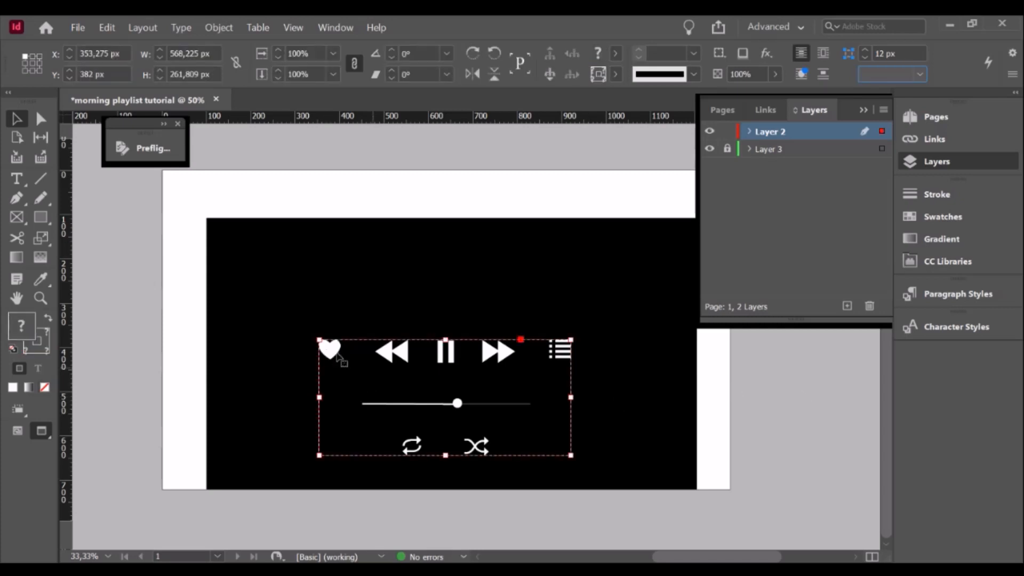
pyautogui.click(450, 308)
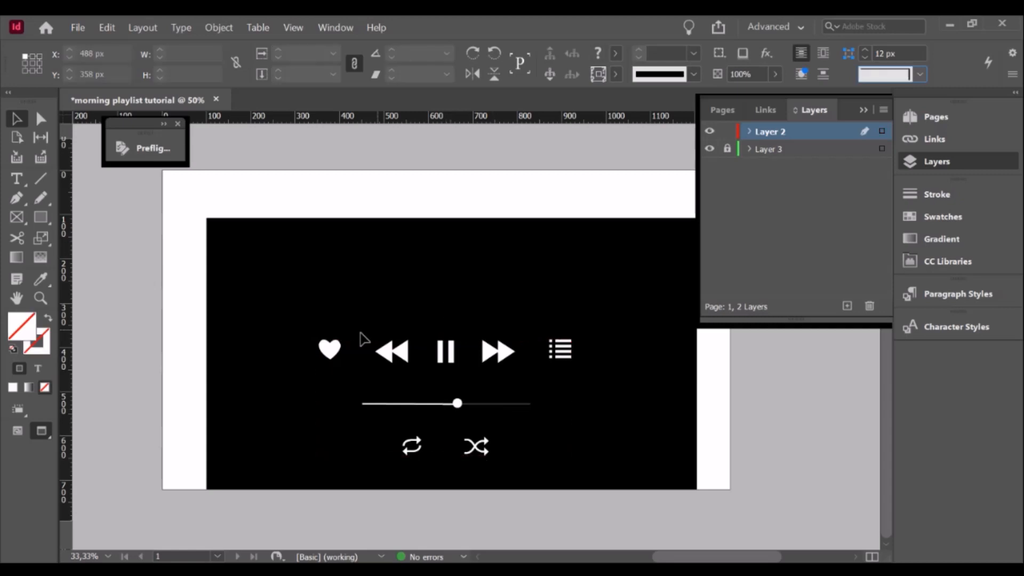
# - Scale the icon group down from its lower-right corner and move it toward the middle of the black rectangle
pyautogui.click(339, 346)
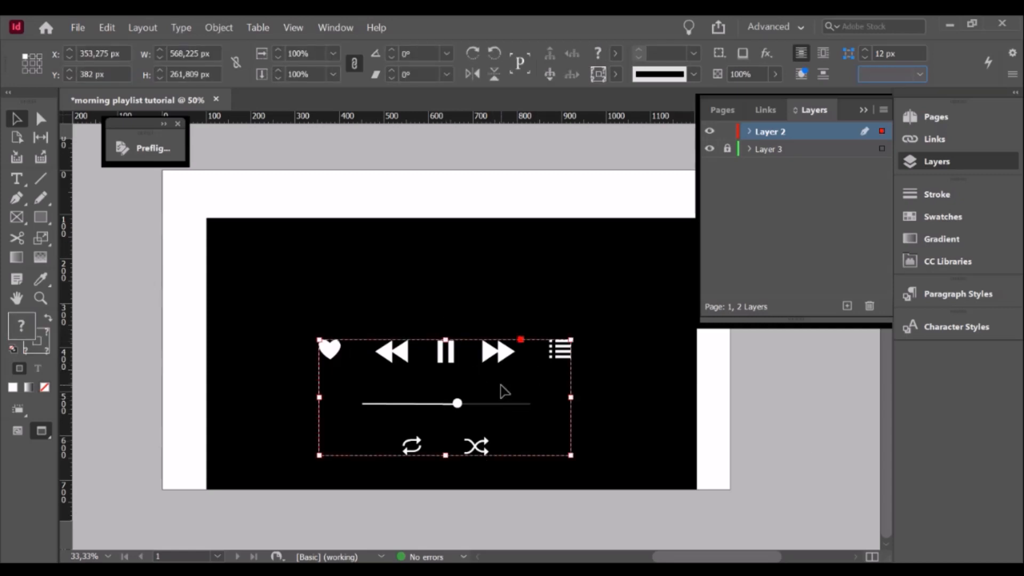
pyautogui.moveTo(571, 455); pyautogui.dragTo(492, 419)
pyautogui.click(608, 400)
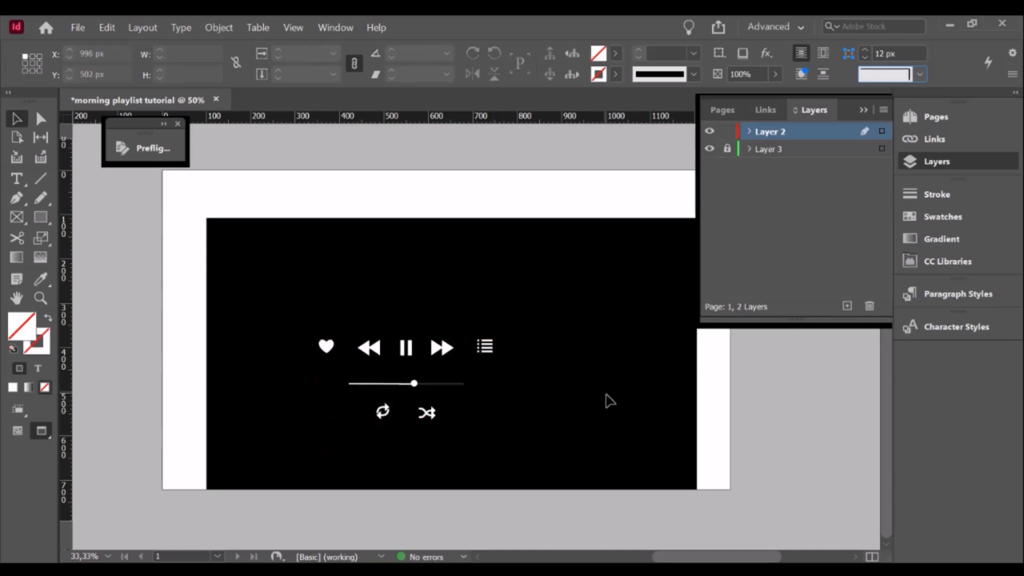
pyautogui.moveTo(300, 315); pyautogui.dragTo(589, 431)
pyautogui.moveTo(440, 334); pyautogui.dragTo(485, 352)
pyautogui.click(635, 390)
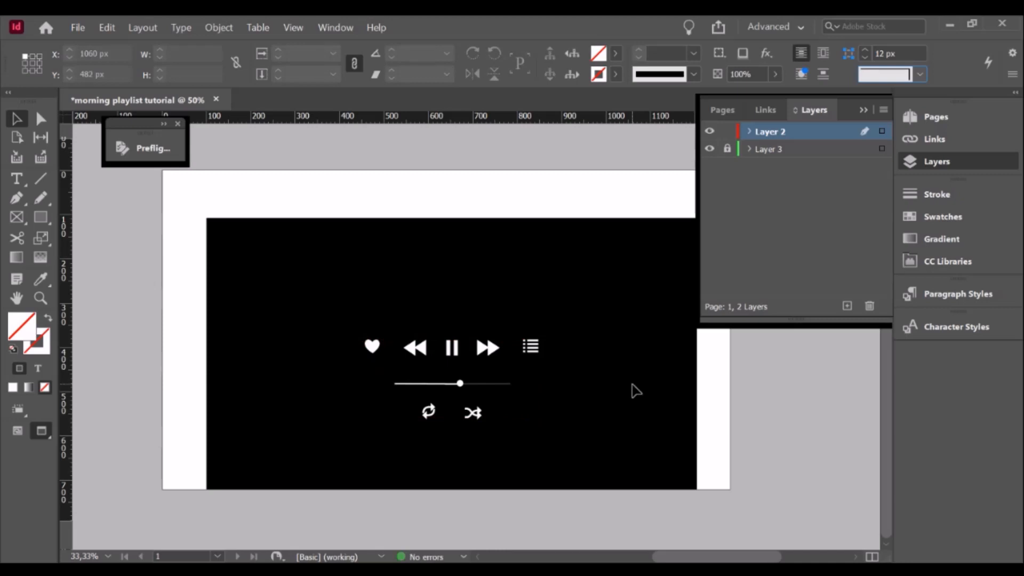
# - Scale the icon group down to about 369 by 170 px and nudge it slightly right and down
pyautogui.moveTo(326, 306); pyautogui.dragTo(528, 418)
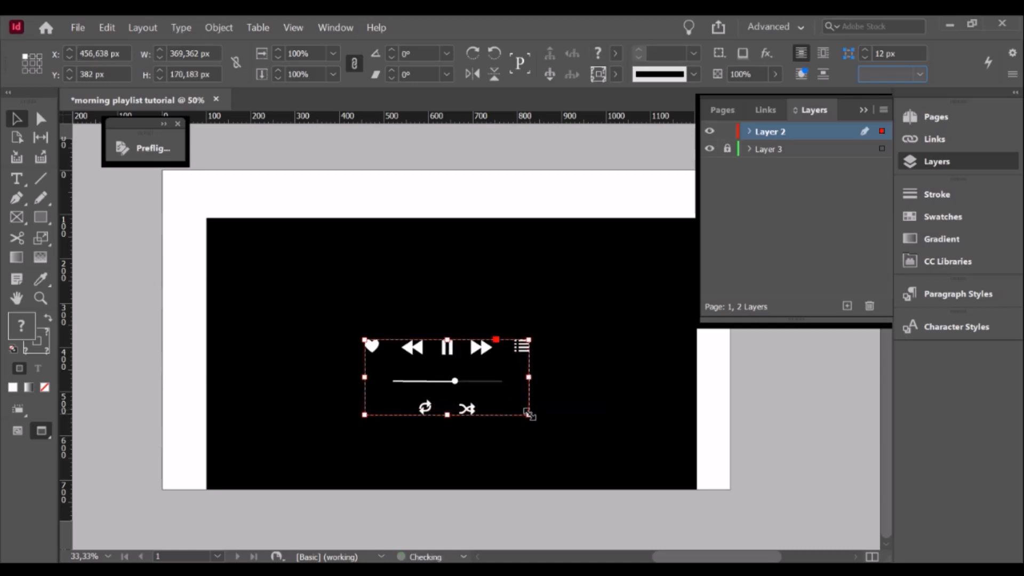
pyautogui.click(638, 395)
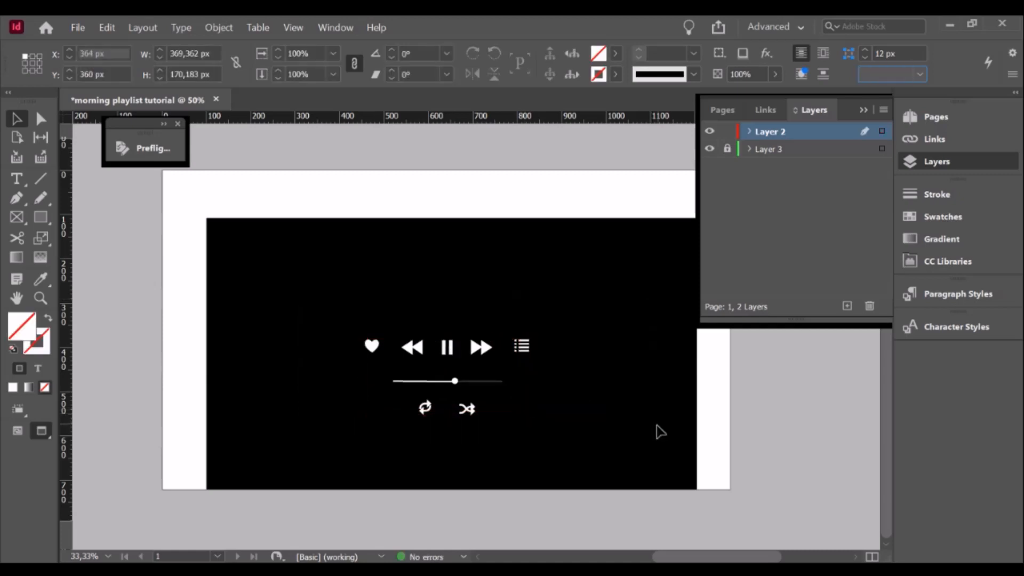
pyautogui.click(491, 360)
pyautogui.moveTo(487, 353)
pyautogui.mouseDown()
pyautogui.moveTo(521, 358)
pyautogui.moveTo(489, 357)
pyautogui.mouseUp()
pyautogui.click(611, 364)
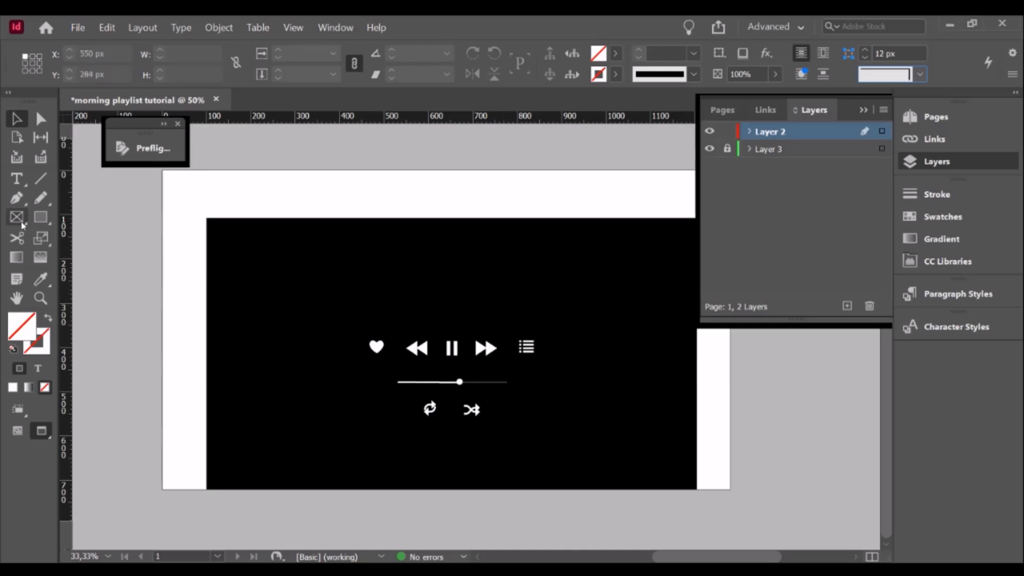
# - Draw a rectangle frame about 608 by 88 px at X 370, Y 168 above the icons
pyautogui.press('z')
pyautogui.moveTo(233, 238)
pyautogui.mouseDown()
pyautogui.moveTo(560, 430)
pyautogui.moveTo(709, 484)
pyautogui.mouseUp()
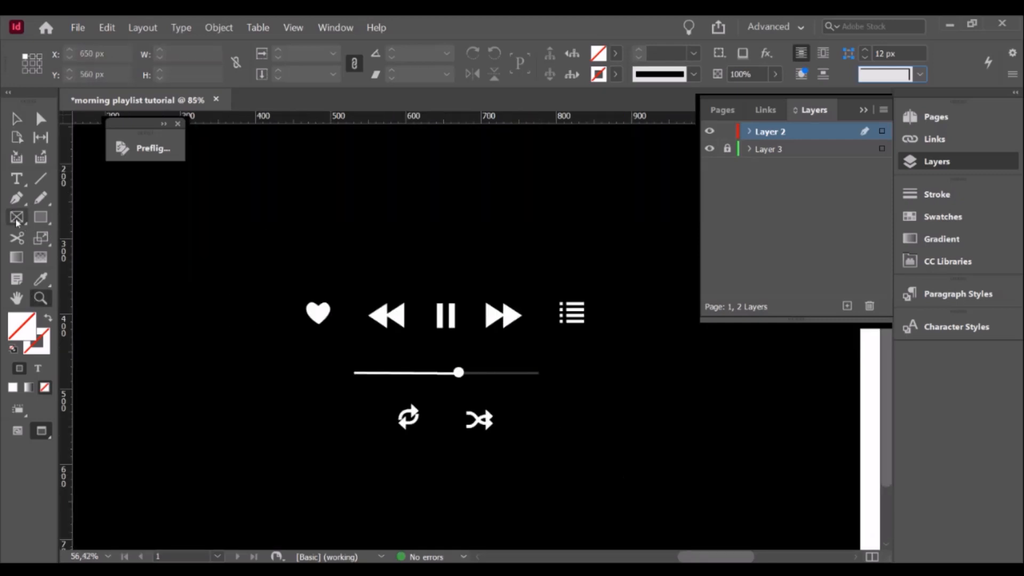
pyautogui.scroll(3, 558, 274)
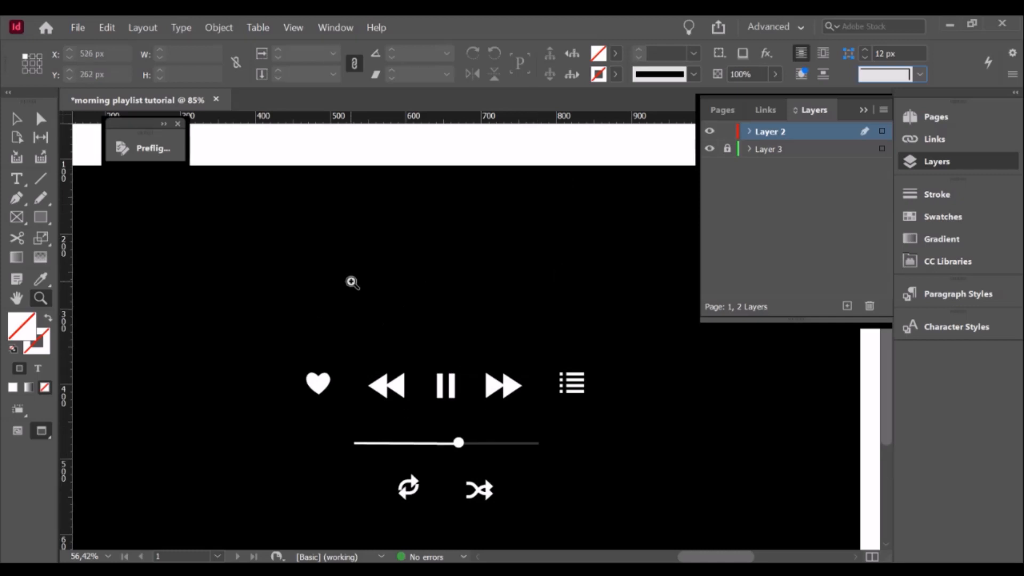
pyautogui.click(17, 218)
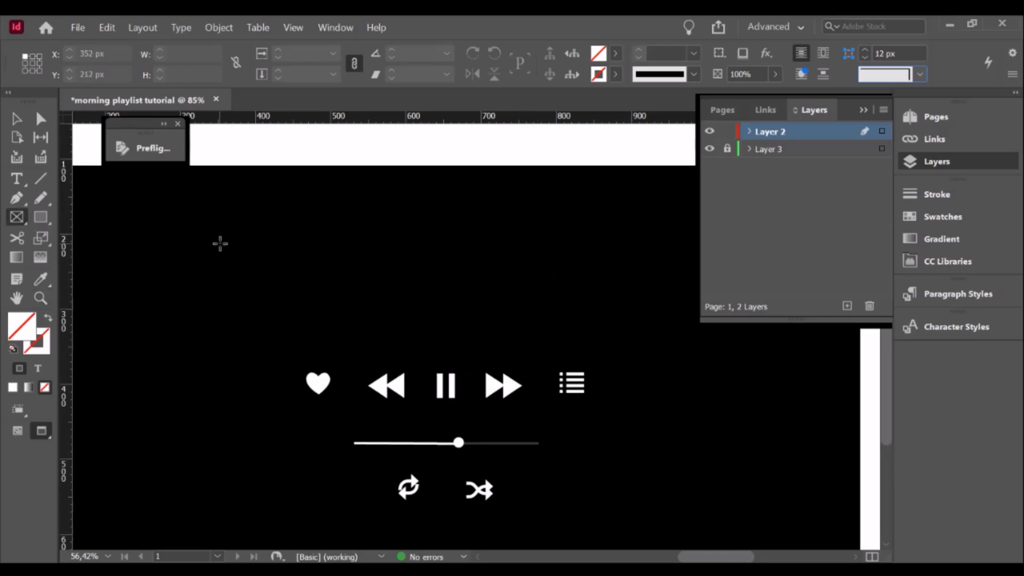
pyautogui.moveTo(233, 211); pyautogui.dragTo(690, 276)
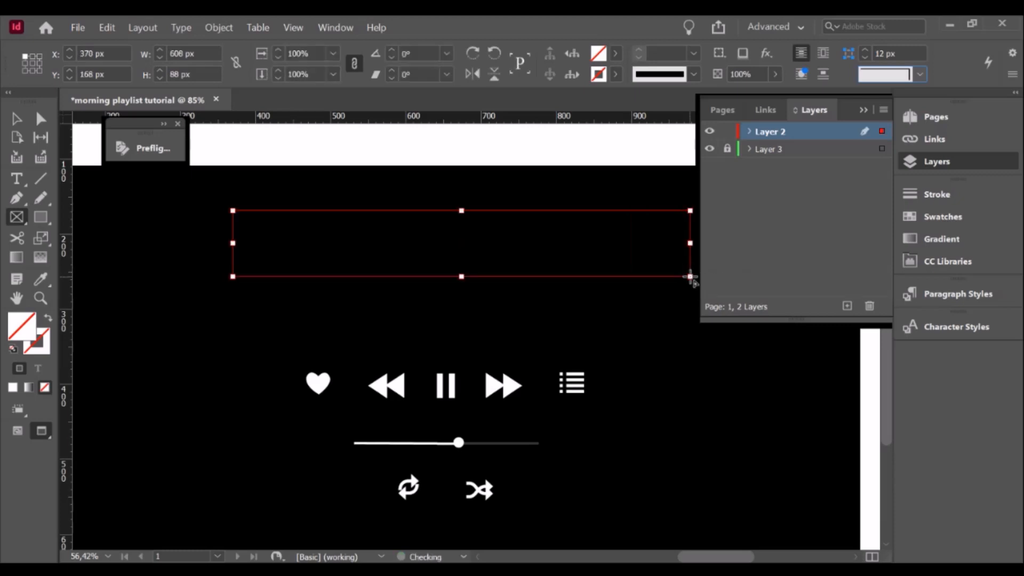
# - Turn the frame into a text frame and enter the title "Crush" in white
pyautogui.click(13, 181)
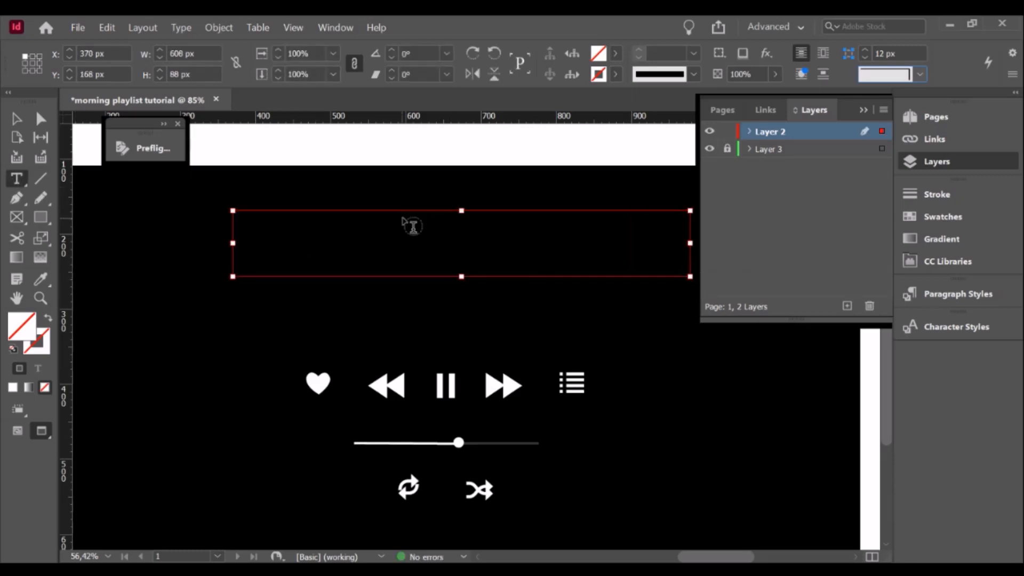
pyautogui.click(442, 249)
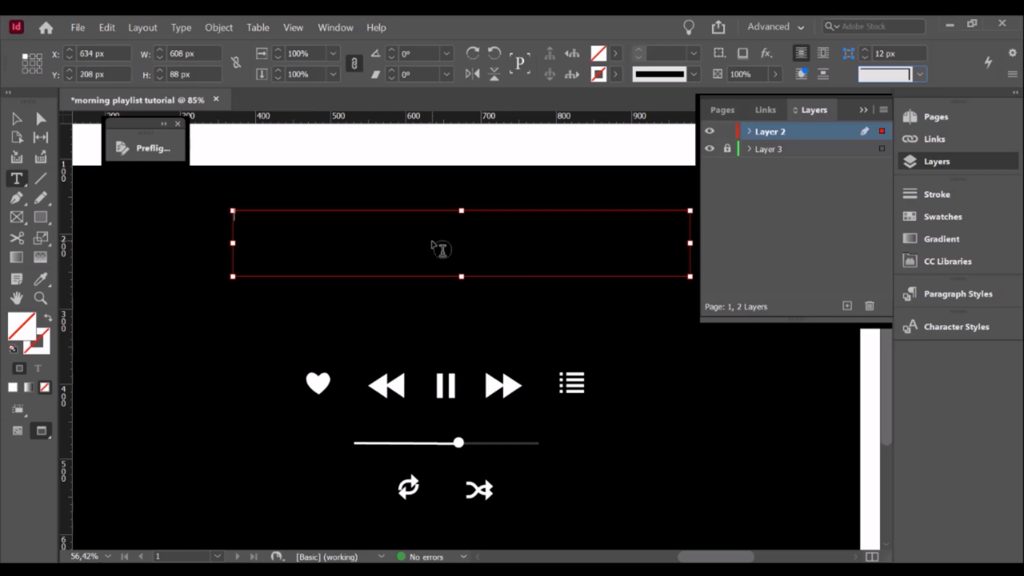
pyautogui.click(432, 241)
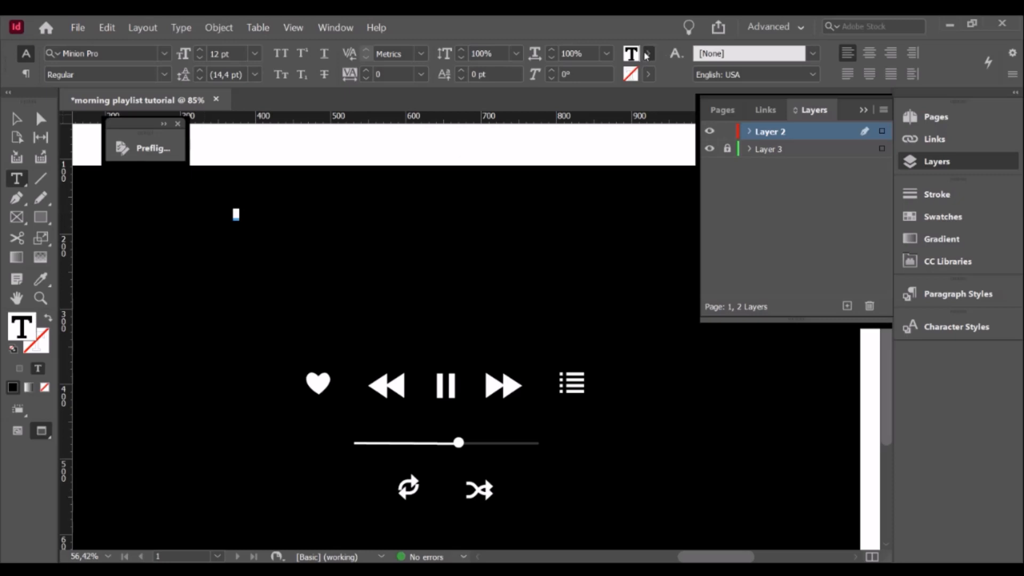
pyautogui.click(667, 117)
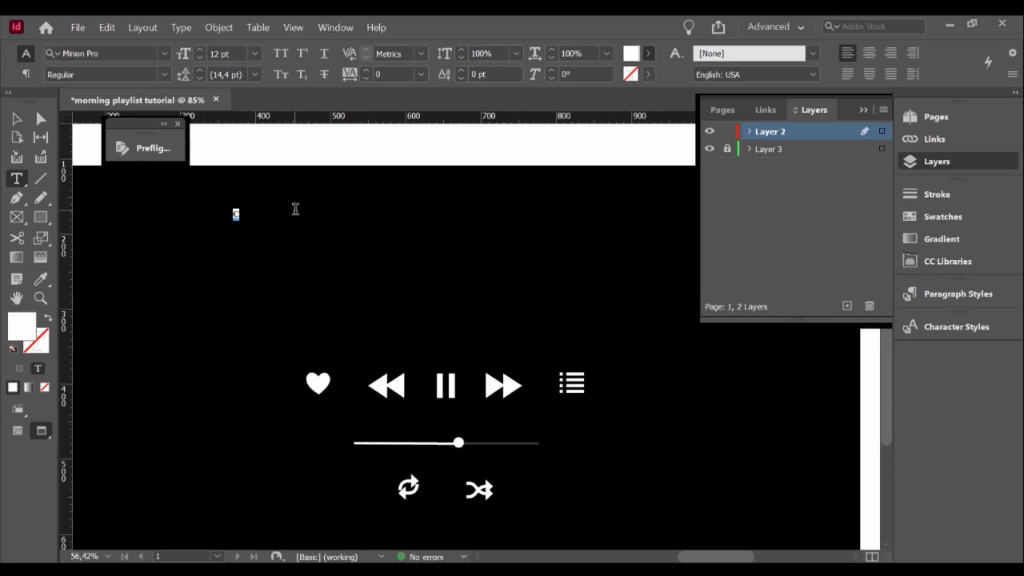
pyautogui.click(322, 219)
pyautogui.write('rush')
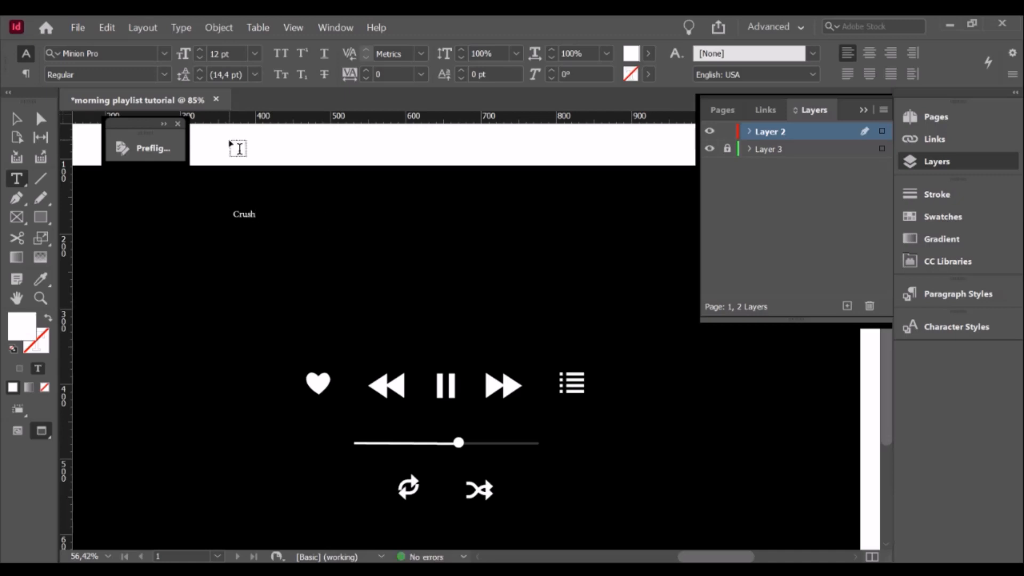
# - Format the "Crush" title in the Span font, Bold, at 24 pt
pyautogui.moveTo(270, 214); pyautogui.dragTo(235, 214)
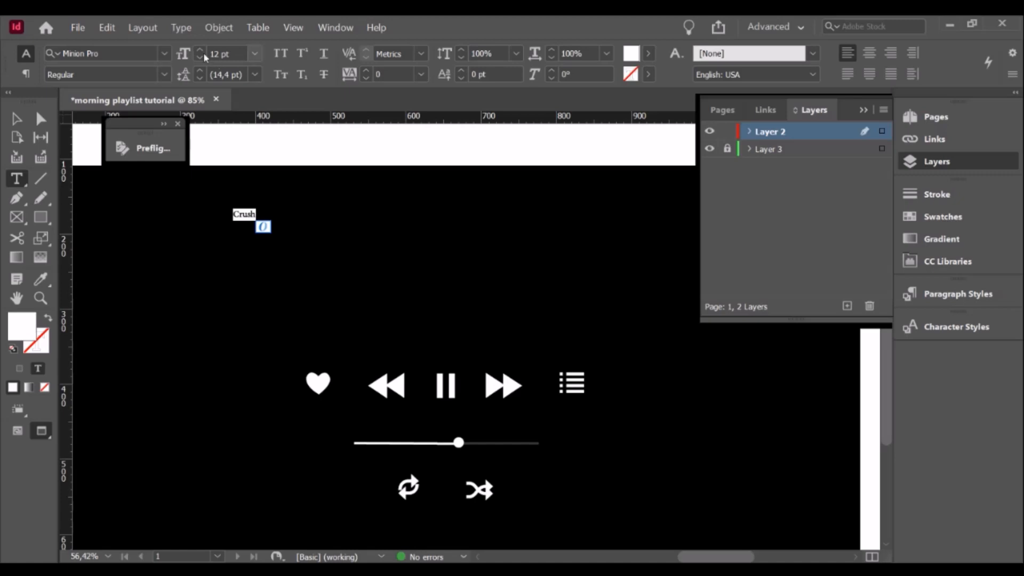
pyautogui.click(162, 55)
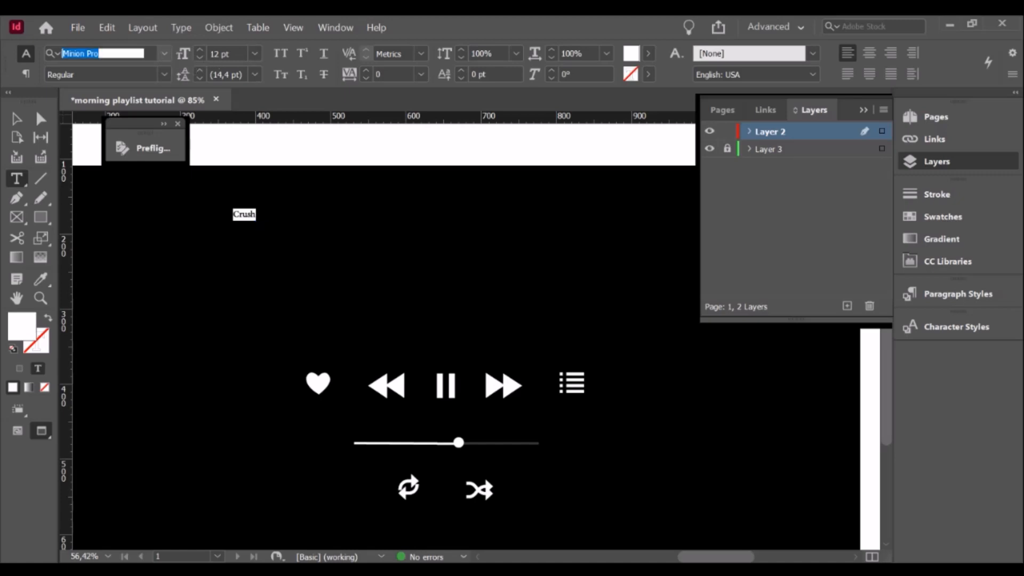
pyautogui.press('BackSpace')
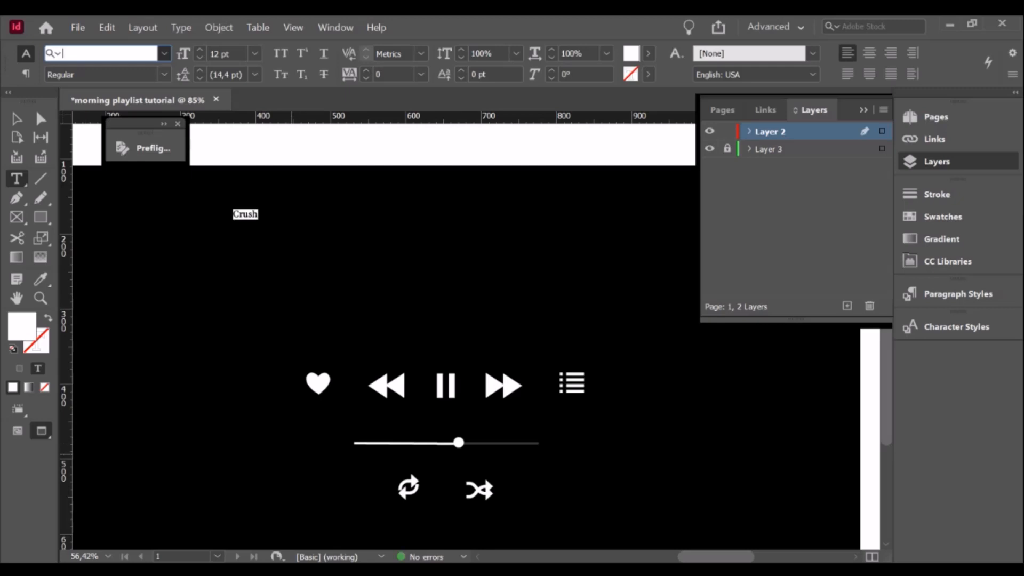
pyautogui.click(292, 455)
pyautogui.click(169, 77)
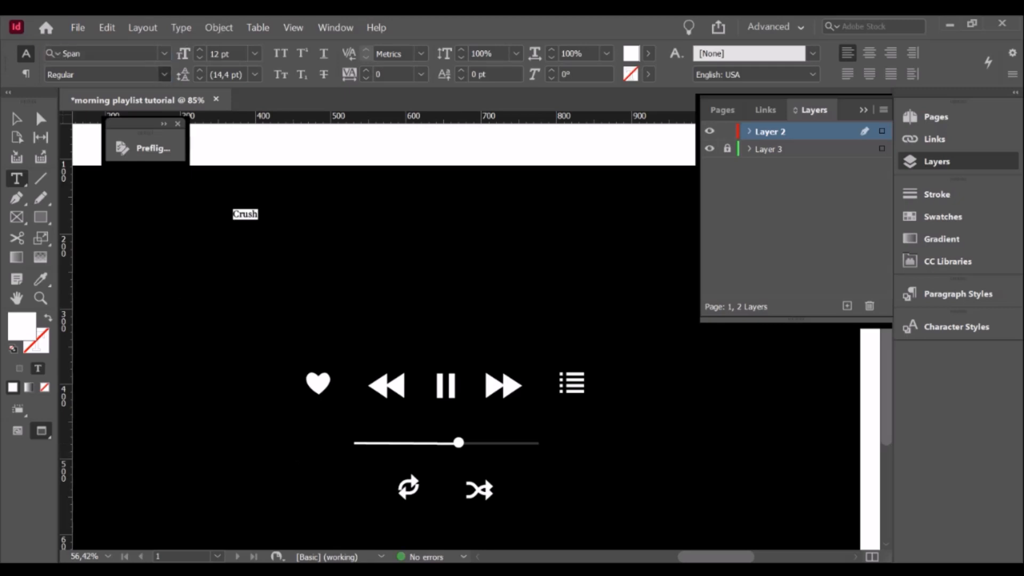
pyautogui.click(89, 228)
pyautogui.click(238, 234)
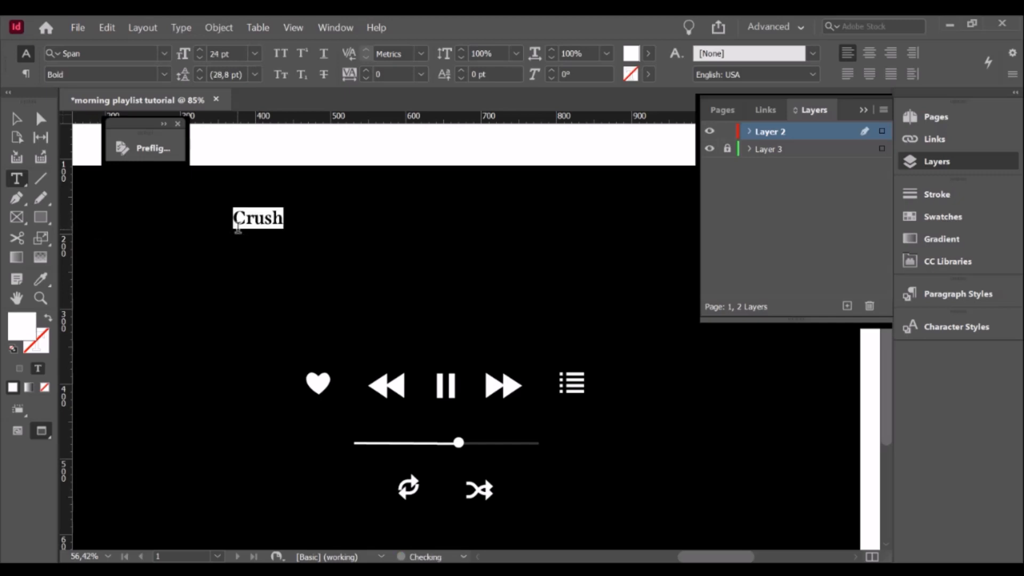
# - Set the "Crush" title to 30 pt and shrink its text frame to about 86 by 24 px
pyautogui.click(255, 54)
pyautogui.click(244, 250)
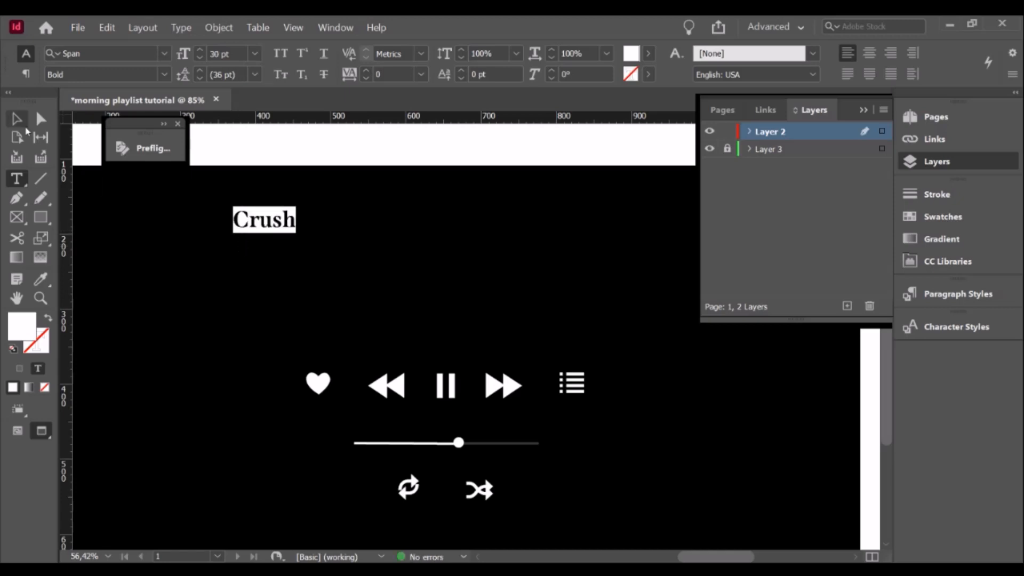
pyautogui.click(16, 118)
pyautogui.click(285, 227)
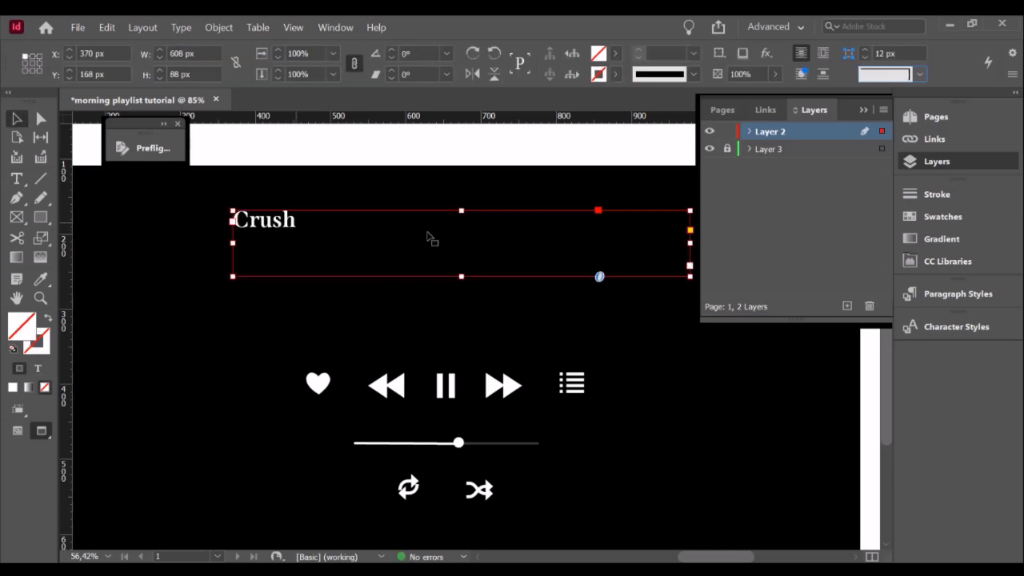
pyautogui.click(867, 113)
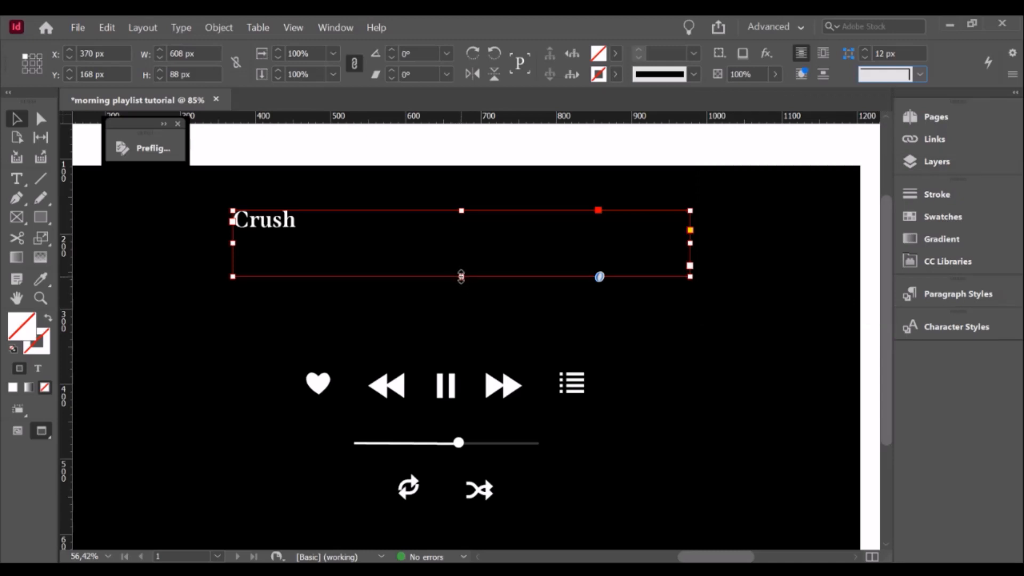
pyautogui.moveTo(462, 276); pyautogui.dragTo(462, 229)
pyautogui.moveTo(690, 219); pyautogui.dragTo(303, 232)
# - Move the "Crush" title to about X 597, Y 246 and shift the icon group slightly left to line up beneath it
pyautogui.moveTo(298, 232); pyautogui.dragTo(445, 278)
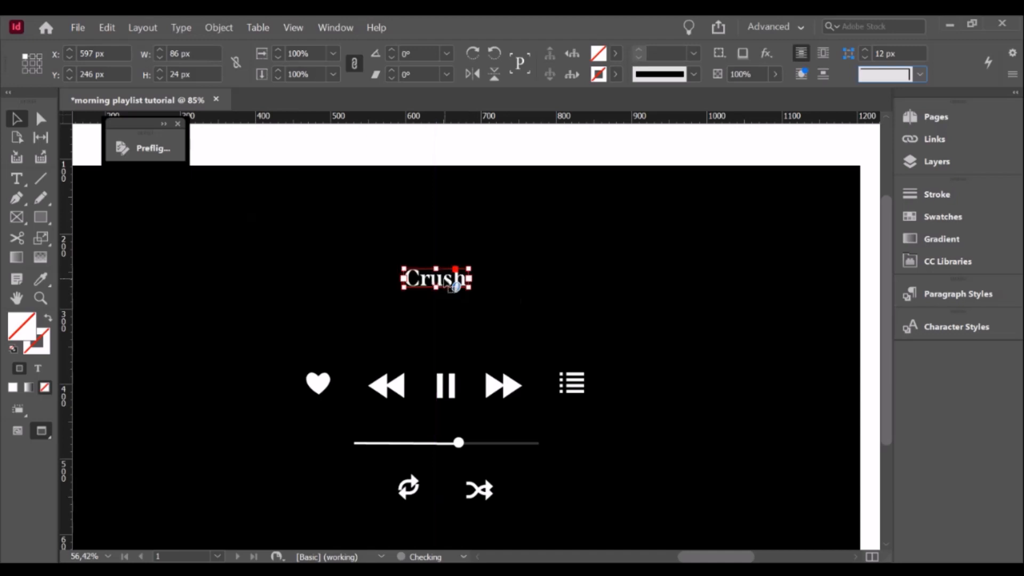
pyautogui.click(670, 270)
pyautogui.scroll(-1, 302, 374)
pyautogui.click(319, 354)
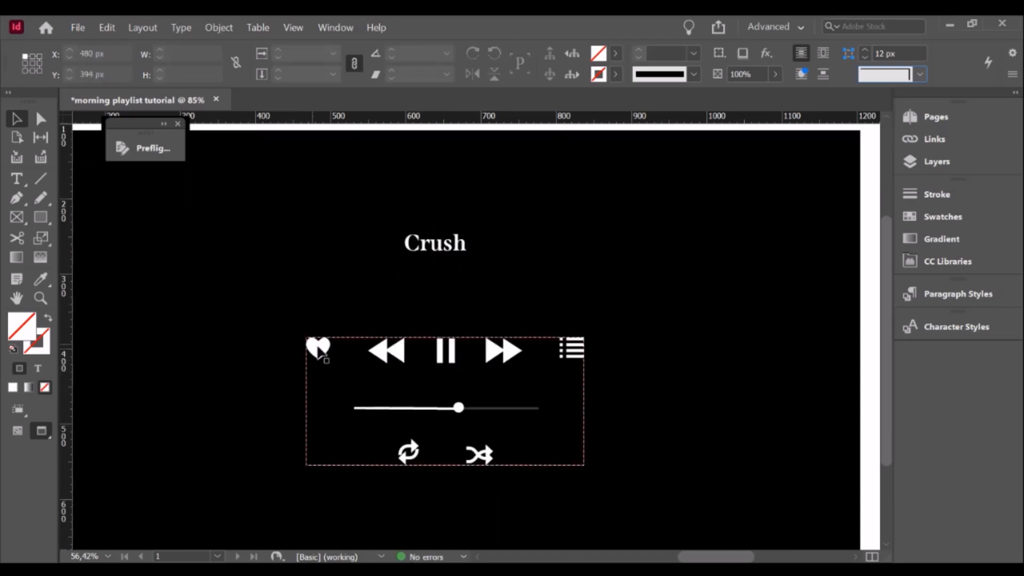
pyautogui.moveTo(320, 351); pyautogui.dragTo(311, 350)
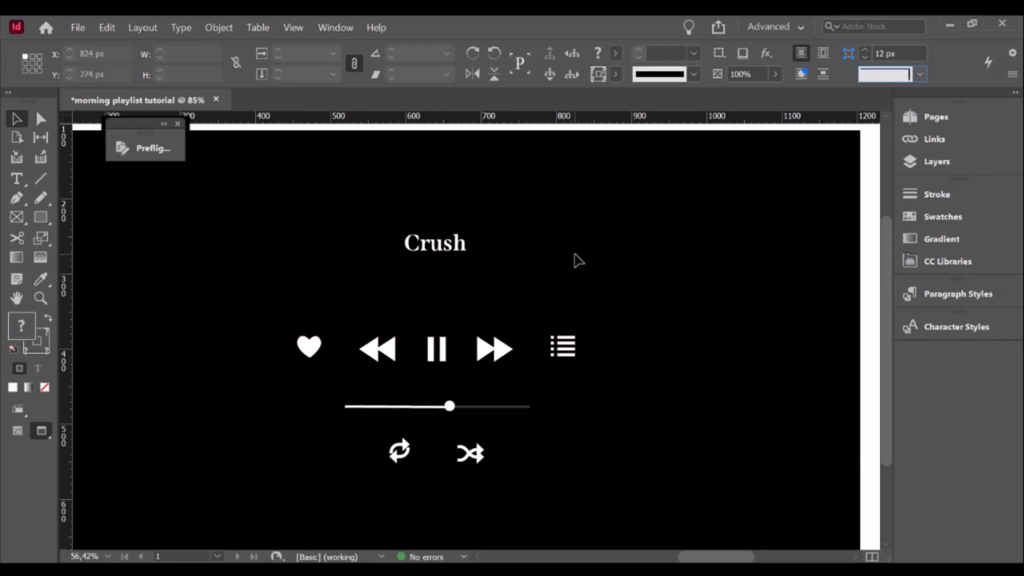
pyautogui.click(579, 260)
# - Duplicate the "Crush" text frame, placing the copy at about X 476, Y 296 and widening it to about 207 px
pyautogui.click(450, 259)
pyautogui.hotkey('ctrl', 'c')
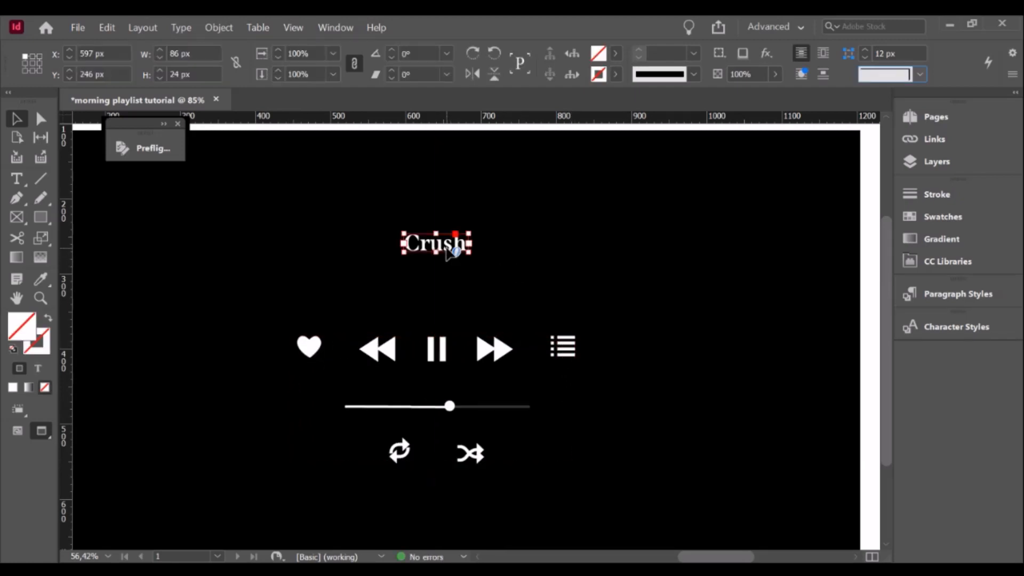
pyautogui.hotkey('ctrl', 'v')
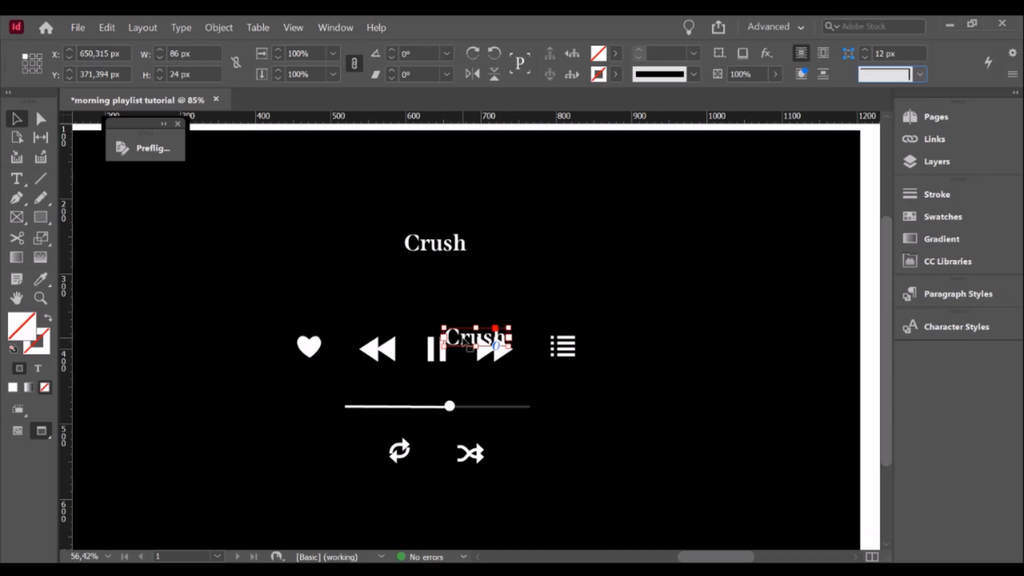
pyautogui.moveTo(463, 339); pyautogui.dragTo(313, 283)
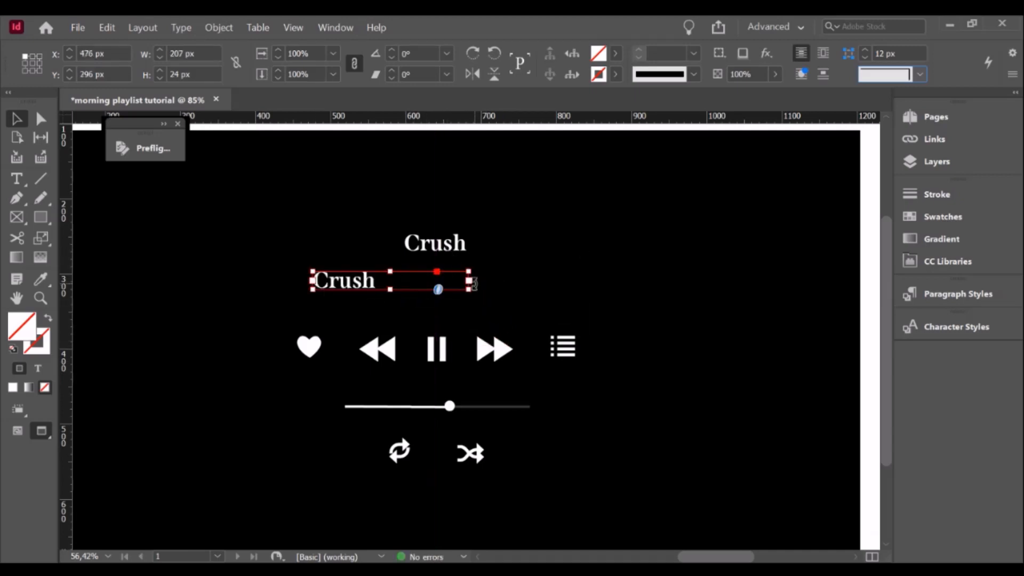
# - Replace the copied title's text with "Cereal" and set its font style to Regular
pyautogui.click(17, 179)
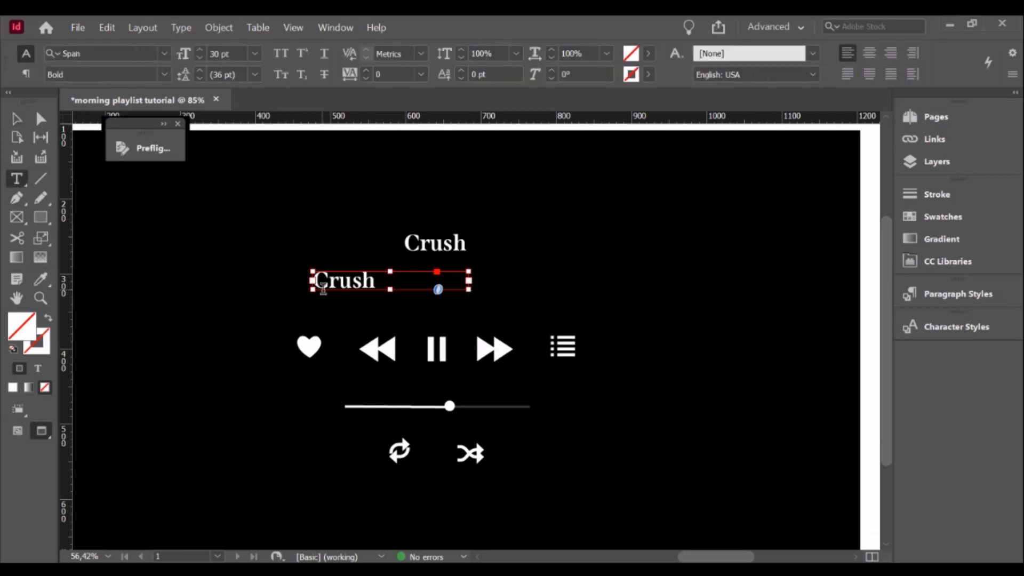
pyautogui.moveTo(376, 281); pyautogui.dragTo(307, 283)
pyautogui.press('BackSpace')
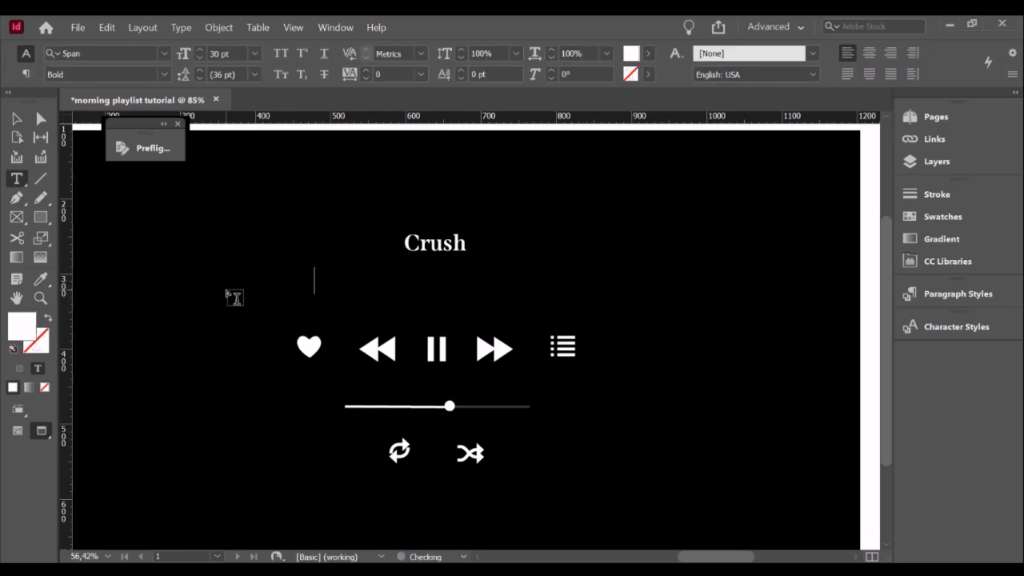
pyautogui.write('cereal')
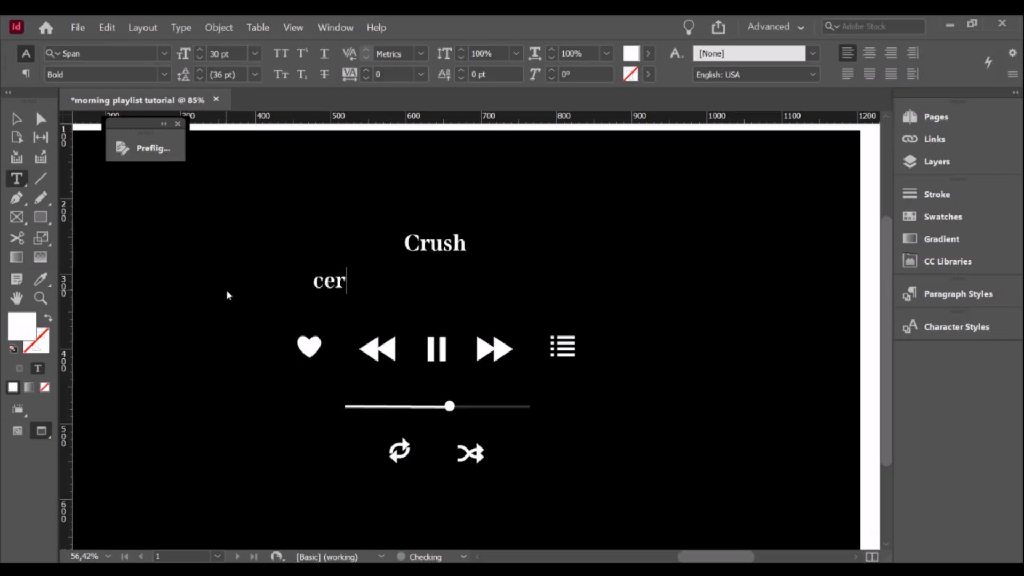
pyautogui.press('BackSpace')
pyautogui.press('BackSpace')
pyautogui.press('BackSpace')
pyautogui.press('BackSpace')
pyautogui.write('Cereal')
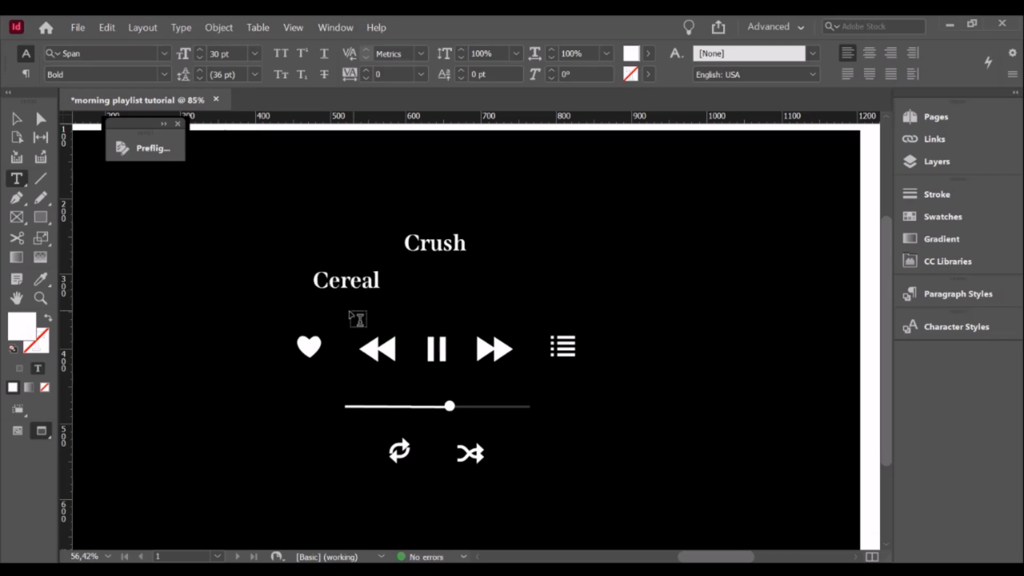
pyautogui.moveTo(382, 278); pyautogui.dragTo(192, 250)
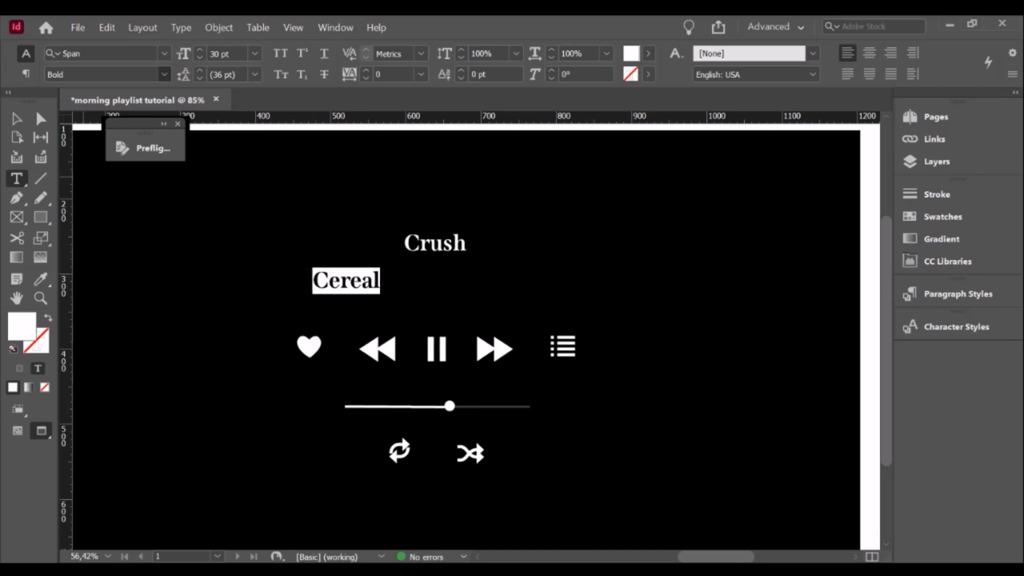
pyautogui.click(87, 162)
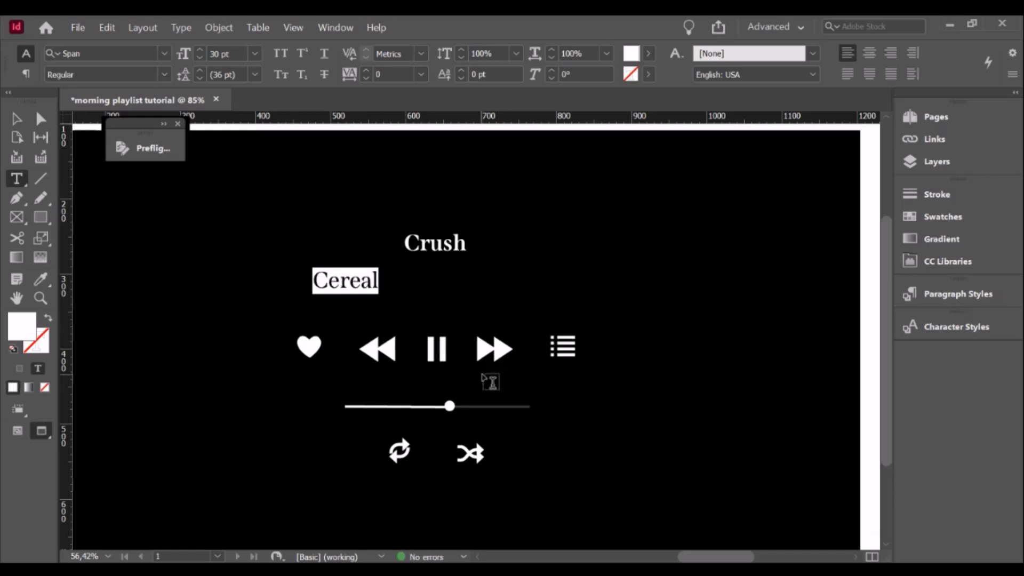
# - Narrow the "Cereal" text frame to about 92 px so it fits the word
pyautogui.click(20, 122)
pyautogui.click(374, 280)
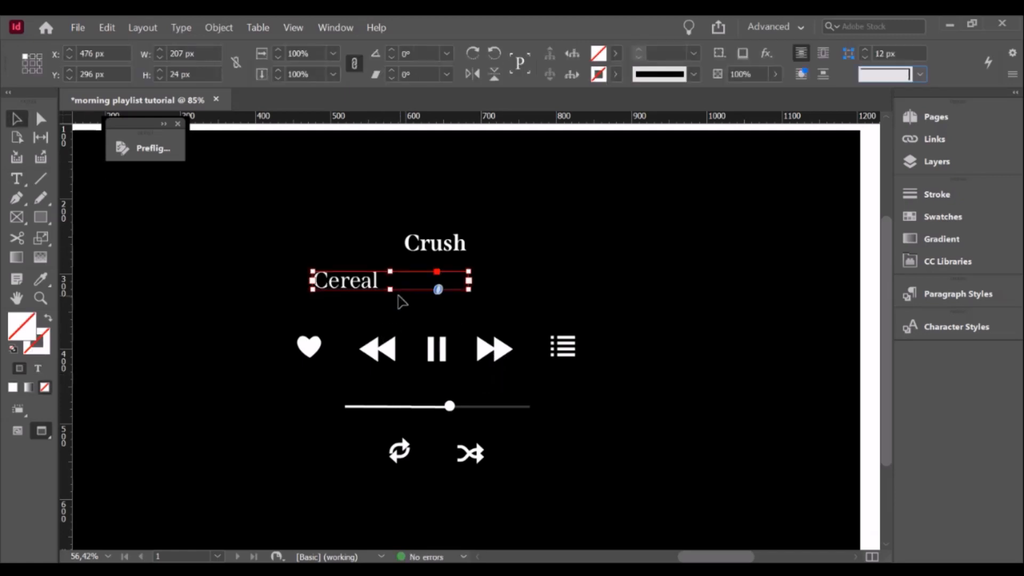
pyautogui.moveTo(474, 287); pyautogui.dragTo(400, 292)
pyautogui.hotkey('ctrl', 'z')
pyautogui.moveTo(469, 282); pyautogui.dragTo(380, 281)
pyautogui.hotkey('ctrl', 'z')
pyautogui.moveTo(477, 281); pyautogui.dragTo(383, 281)
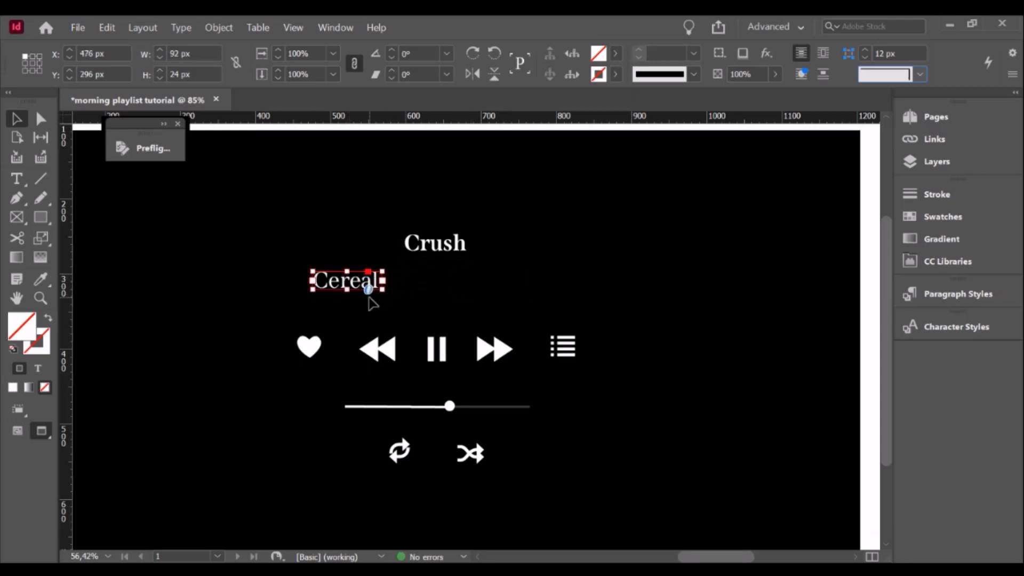
# - Centre-align the "Cereal" text within its frame
pyautogui.click(22, 178)
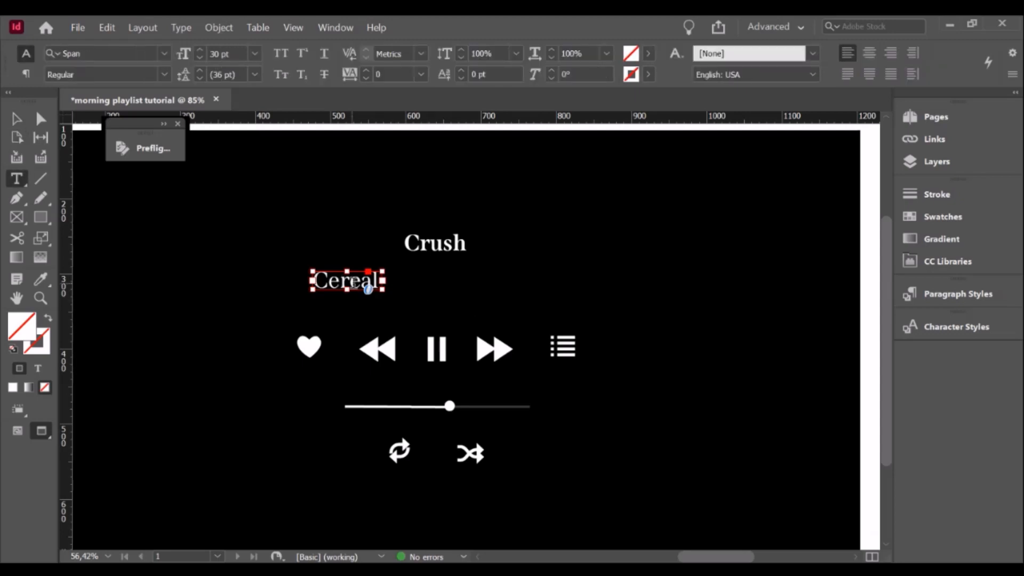
pyautogui.click(350, 281)
pyautogui.click(869, 54)
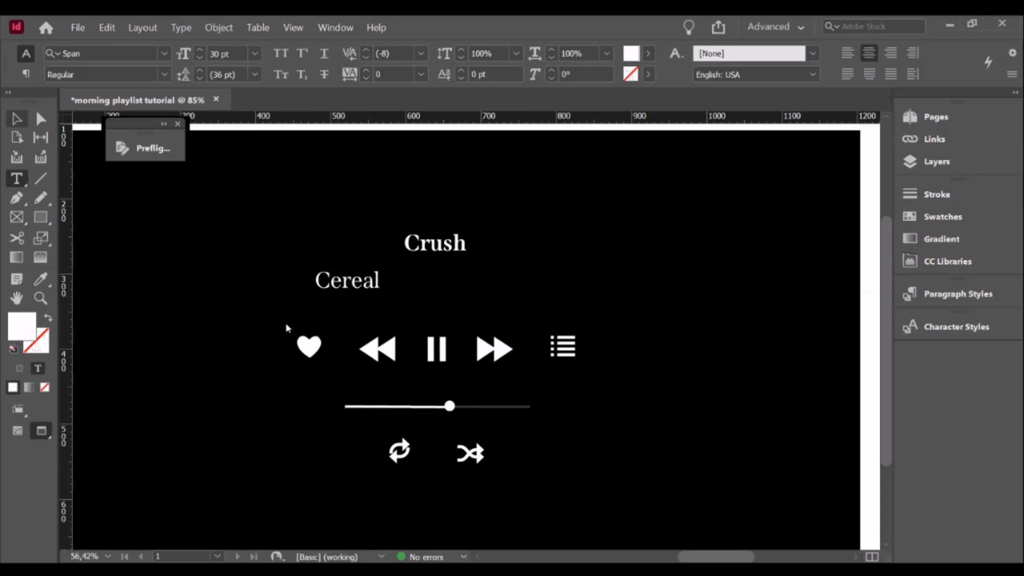
# - Move the "Cereal" frame directly beneath "Crush" at about X 591, Y 292
pyautogui.moveTo(340, 285); pyautogui.dragTo(433, 287)
pyautogui.click(586, 257)
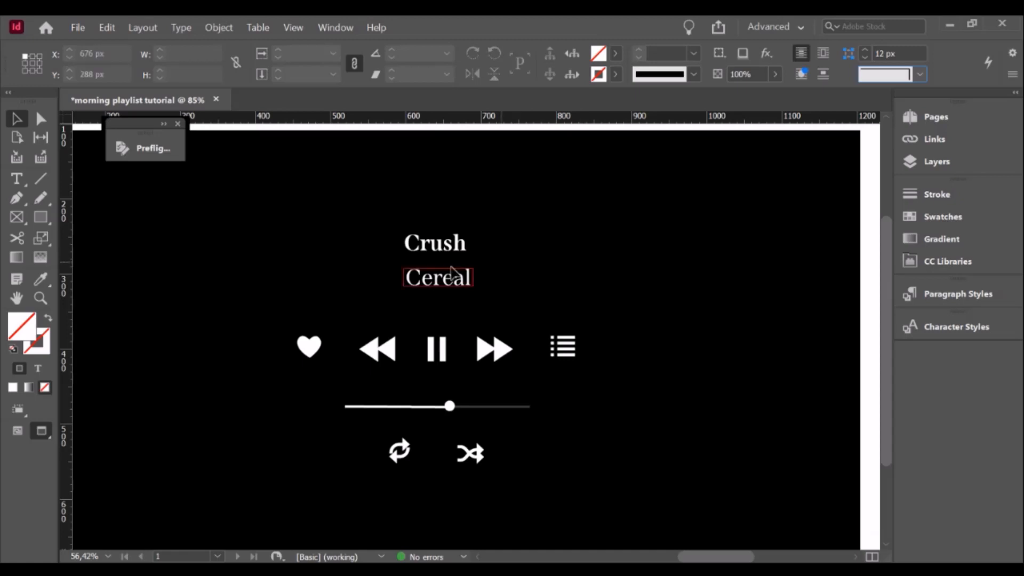
pyautogui.moveTo(441, 283); pyautogui.dragTo(438, 283)
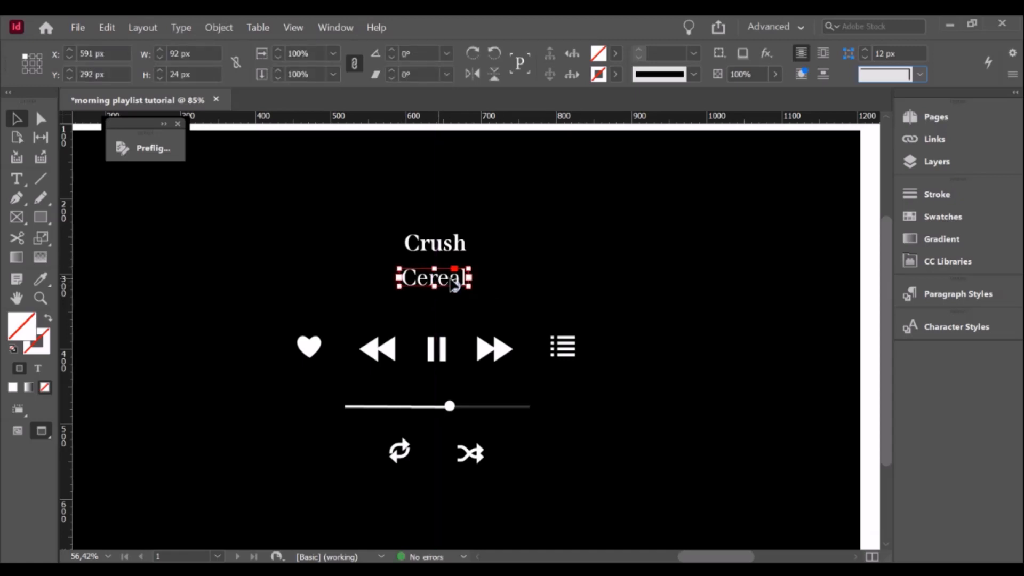
pyautogui.click(526, 272)
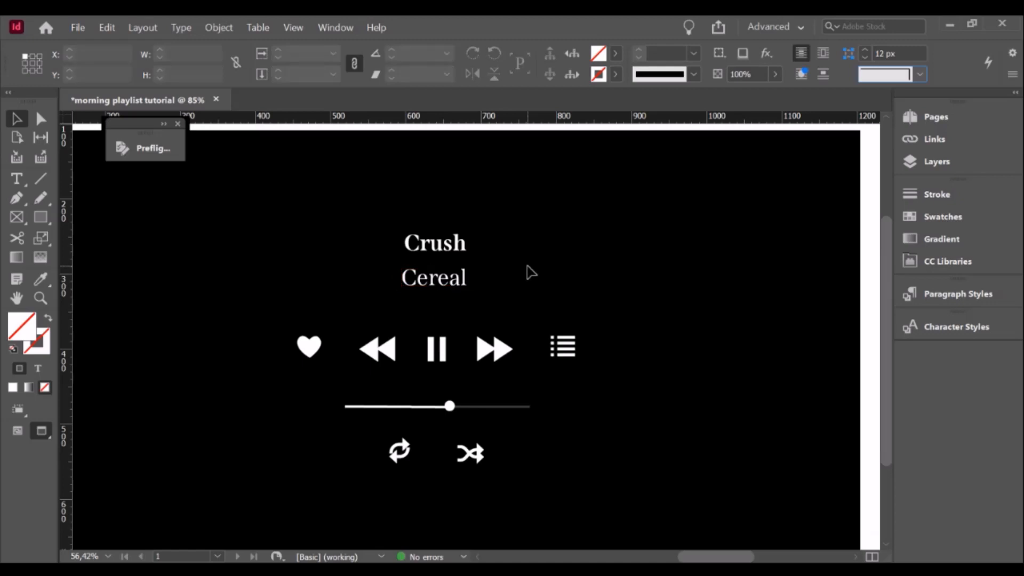
# - Reduce the font size of the "Crush" title to 24 pt
pyautogui.hotkey('ctrl', '-')
pyautogui.hotkey('ctrl', '-')
pyautogui.hotkey('ctrl', '-')
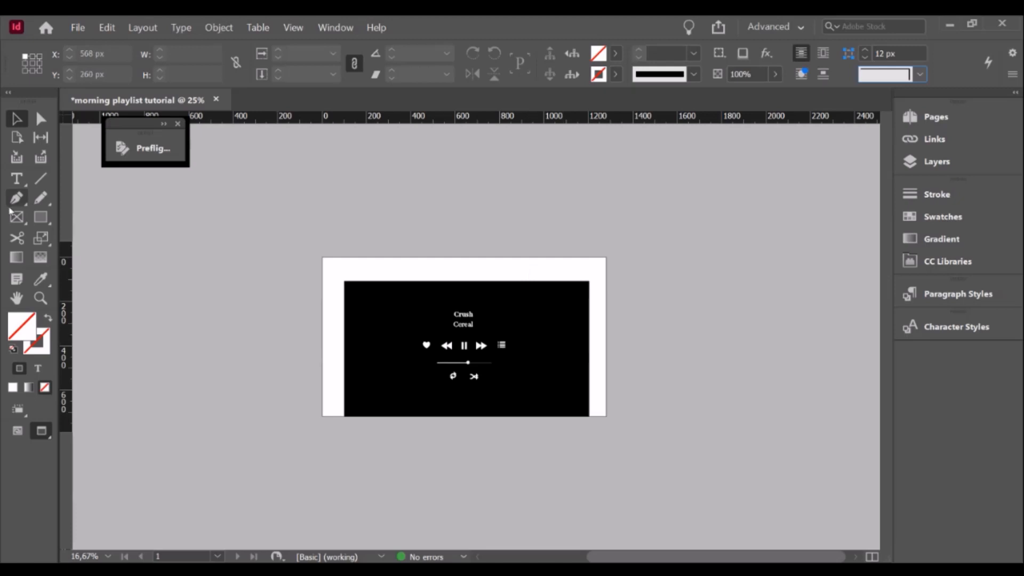
pyautogui.click(17, 178)
pyautogui.click(463, 319)
pyautogui.hotkey('ctrl', 'a')
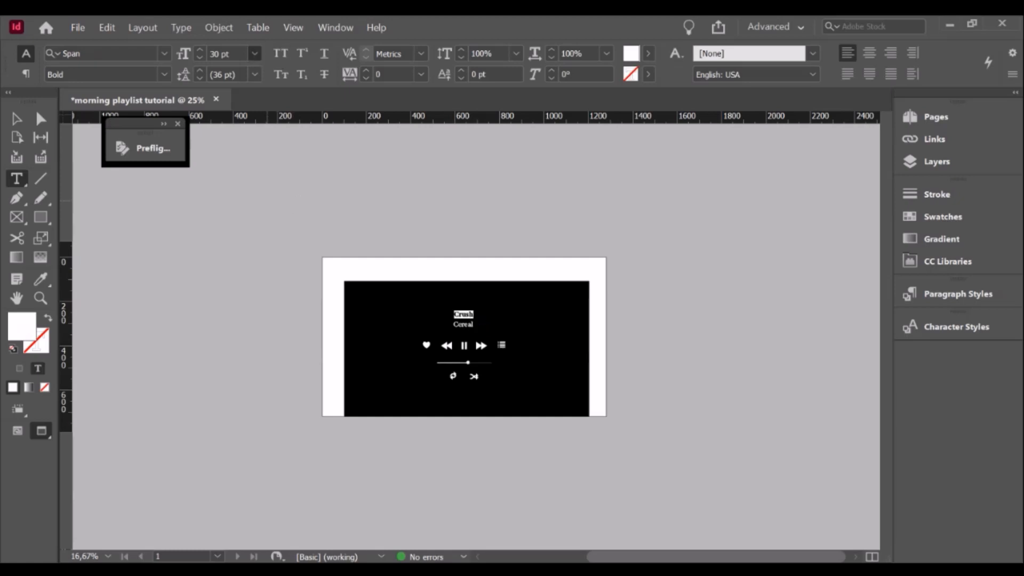
pyautogui.click(255, 53)
pyautogui.click(247, 236)
# - Set the font size of the "Cereal" line to 20 pt
pyautogui.moveTo(455, 324); pyautogui.dragTo(487, 320)
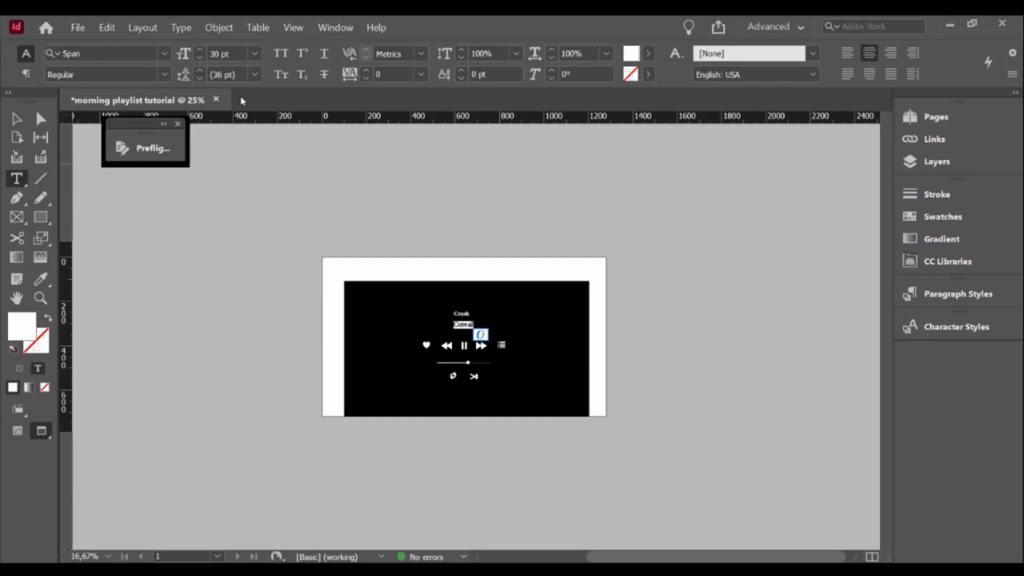
pyautogui.click(249, 226)
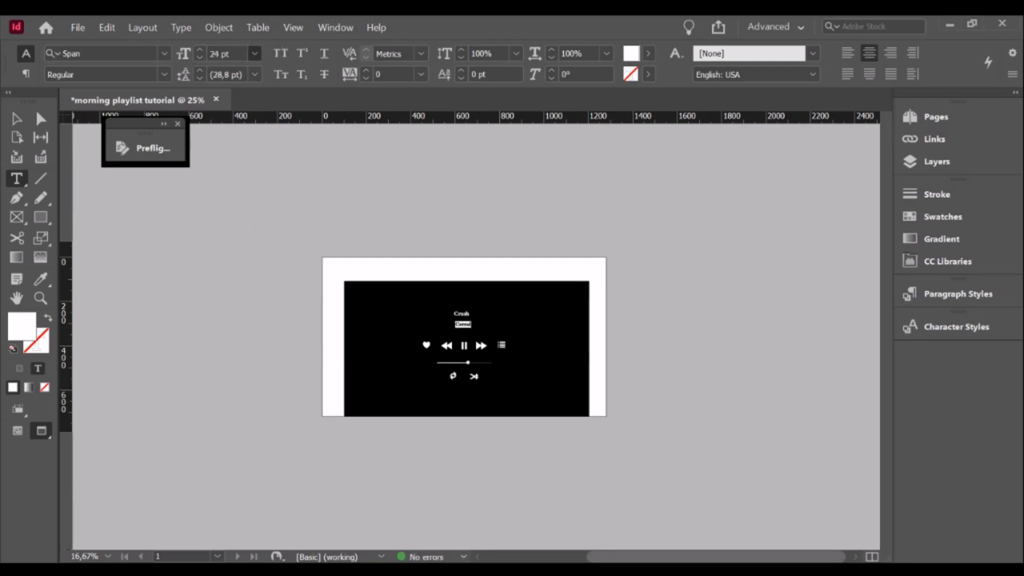
pyautogui.click(217, 53)
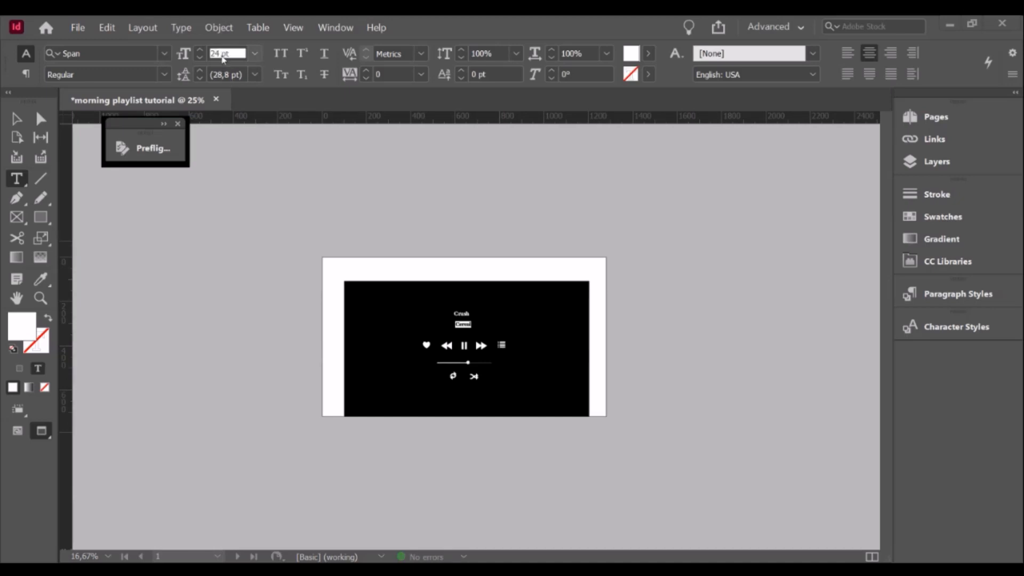
pyautogui.click(256, 57)
pyautogui.click(253, 58)
pyautogui.click(219, 53)
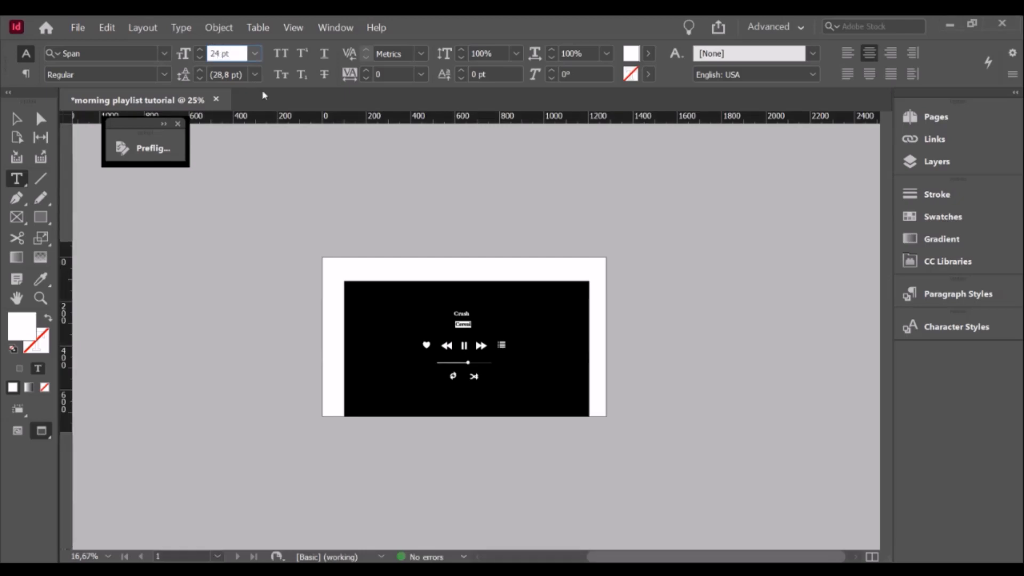
pyautogui.press('BackSpace')
pyautogui.write('0')
pyautogui.press('Return')
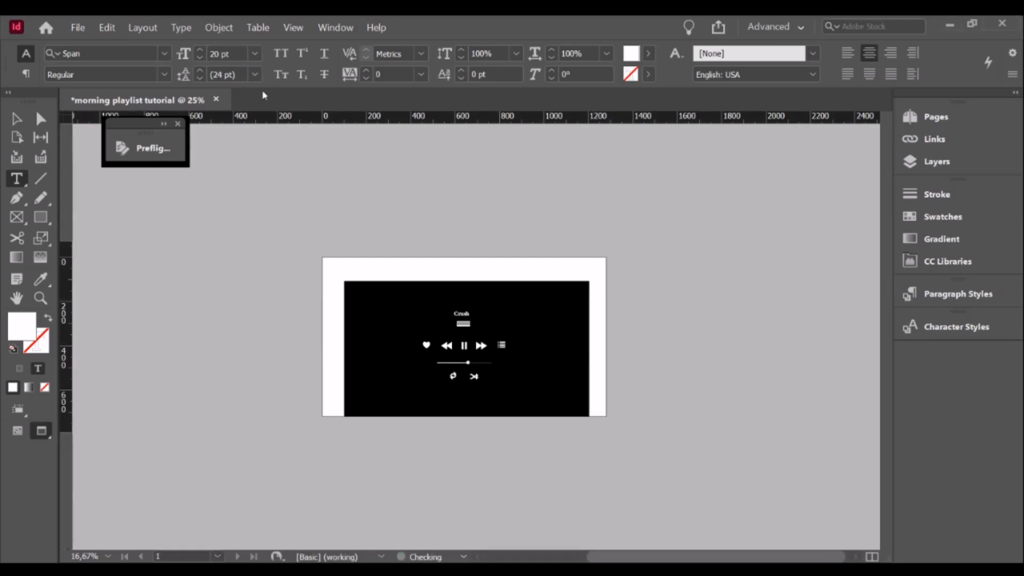
# - Nudge the "Cereal" and "Crush" frames so both lines are centred above the pause icon
pyautogui.press('Escape')
pyautogui.press('z')
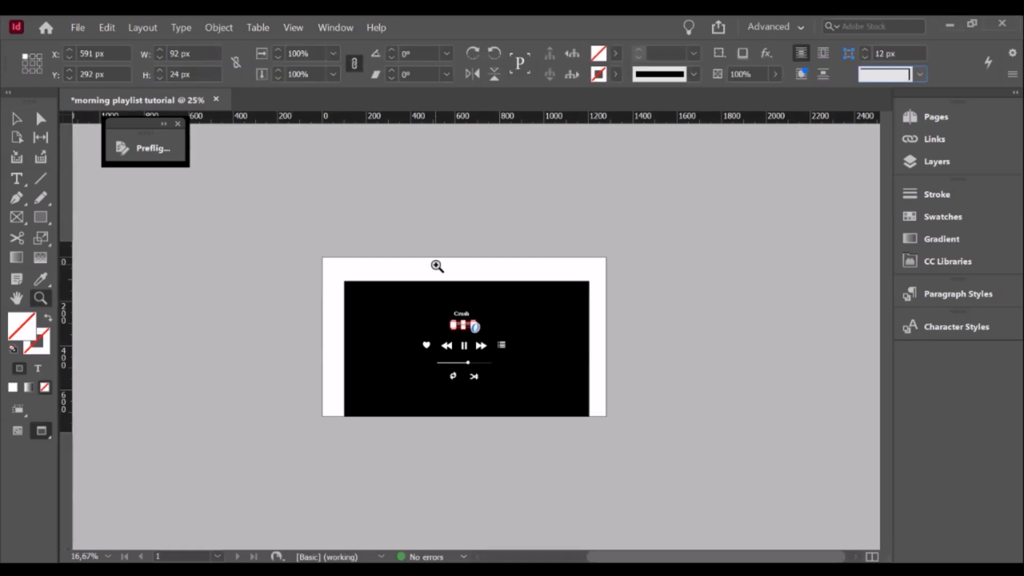
pyautogui.moveTo(346, 283); pyautogui.dragTo(590, 421)
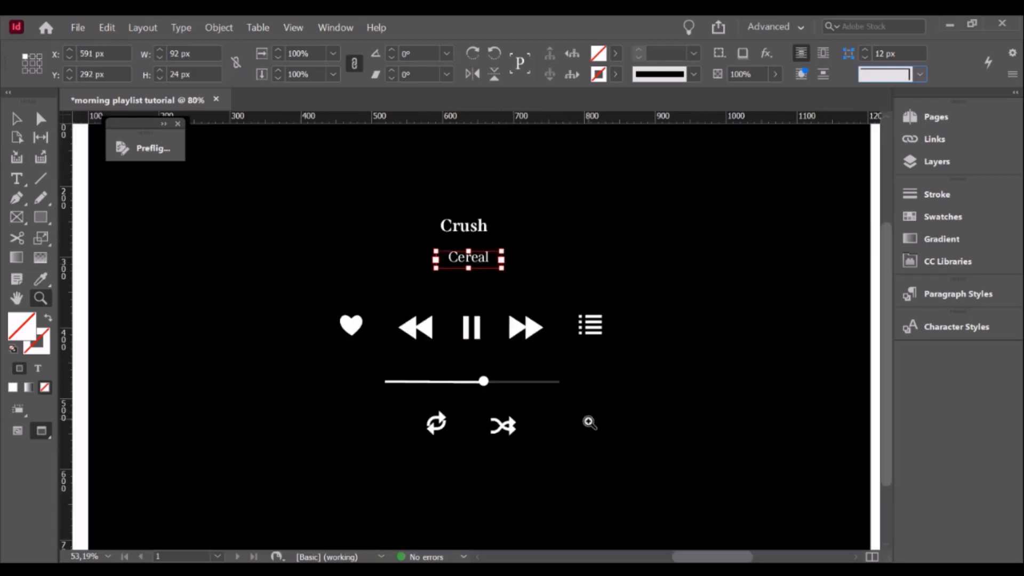
pyautogui.press('v')
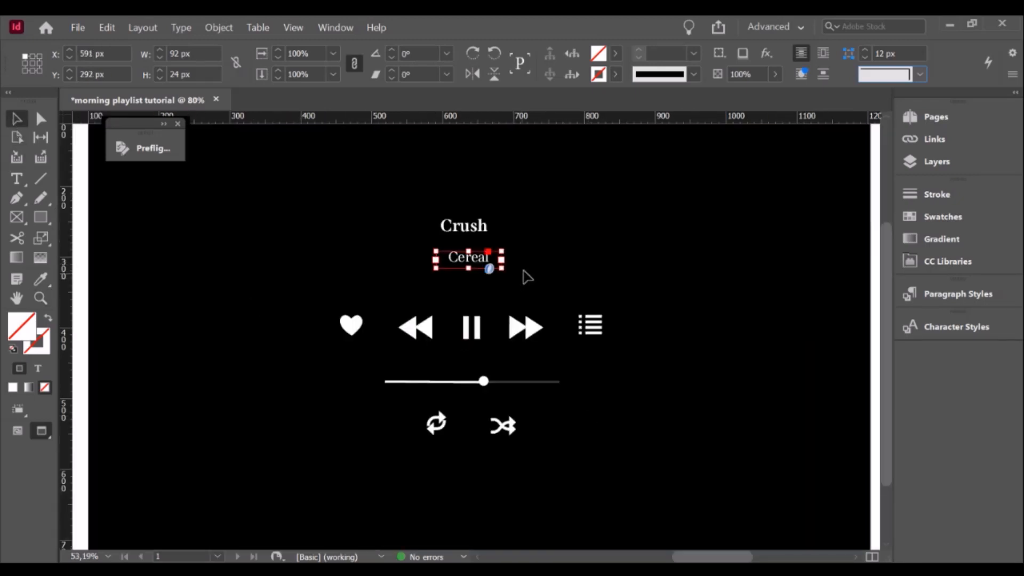
pyautogui.moveTo(490, 266)
pyautogui.mouseDown()
pyautogui.moveTo(480, 264)
pyautogui.moveTo(492, 264)
pyautogui.mouseUp()
pyautogui.moveTo(486, 224)
pyautogui.mouseDown()
pyautogui.moveTo(494, 229)
pyautogui.moveTo(470, 231)
pyautogui.mouseUp()
pyautogui.click(566, 237)
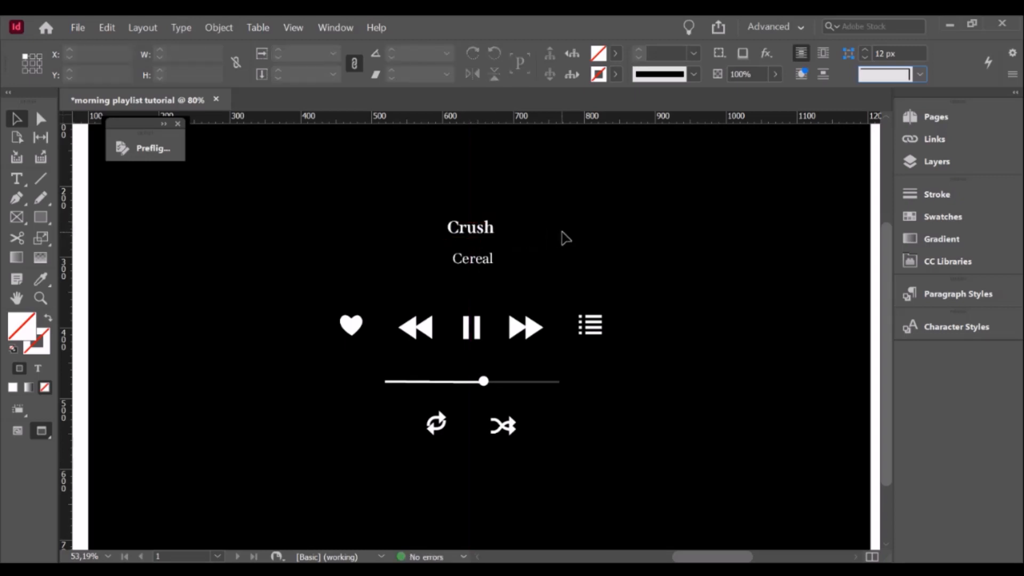
# - Scale the icon group down and move it up and right, centred closer beneath the two text lines
pyautogui.moveTo(350, 274); pyautogui.dragTo(598, 427)
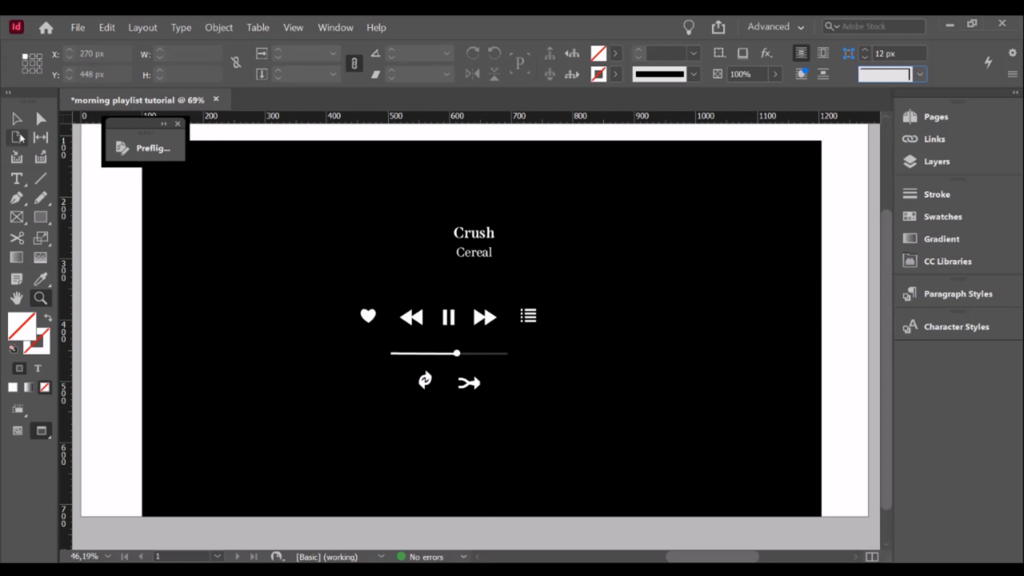
pyautogui.click(17, 119)
pyautogui.moveTo(456, 318); pyautogui.dragTo(490, 301)
pyautogui.click(641, 294)
pyautogui.hotkey('ctrl', '-')
pyautogui.hotkey('ctrl', '-')
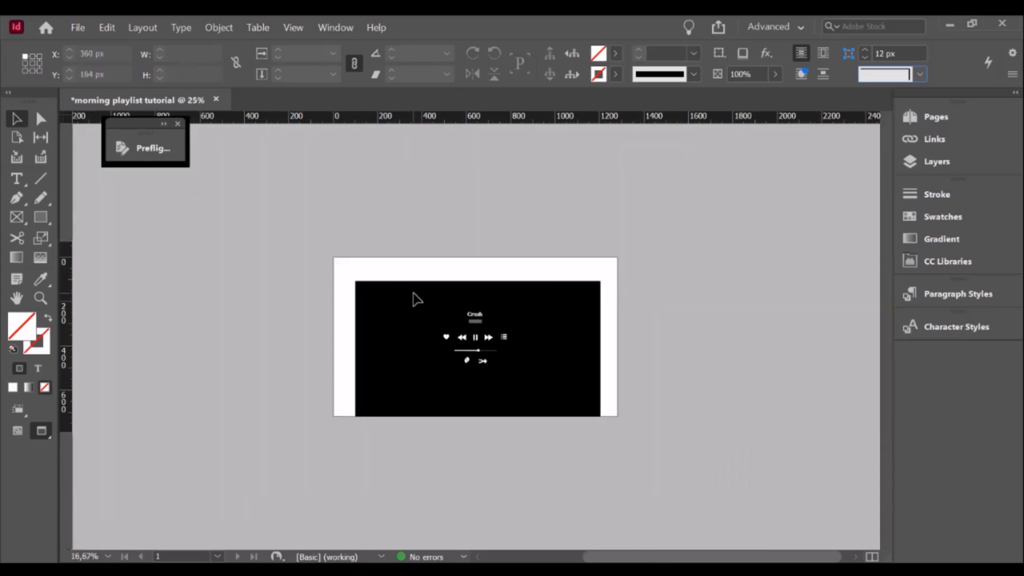
# - Move the two text lines and the icon group together straight down on the black background, to about Y 380 px
pyautogui.moveTo(417, 299); pyautogui.dragTo(567, 399)
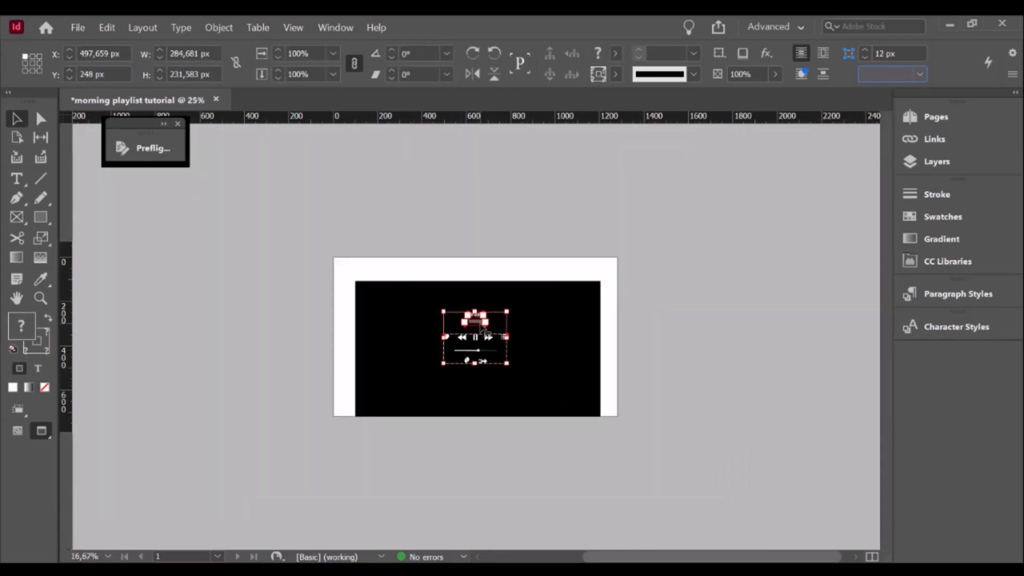
pyautogui.moveTo(484, 327); pyautogui.dragTo(483, 373)
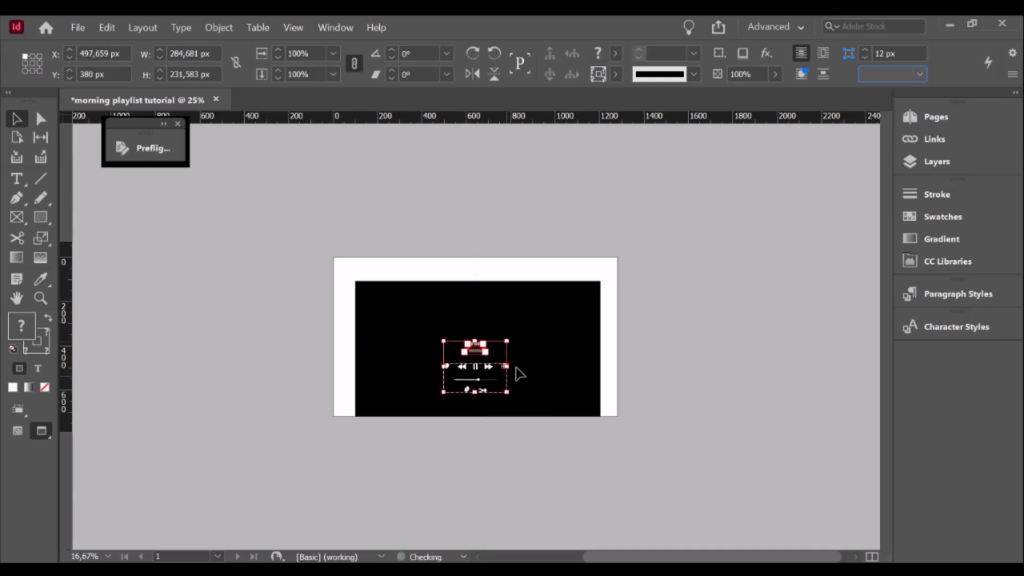
pyautogui.click(631, 383)
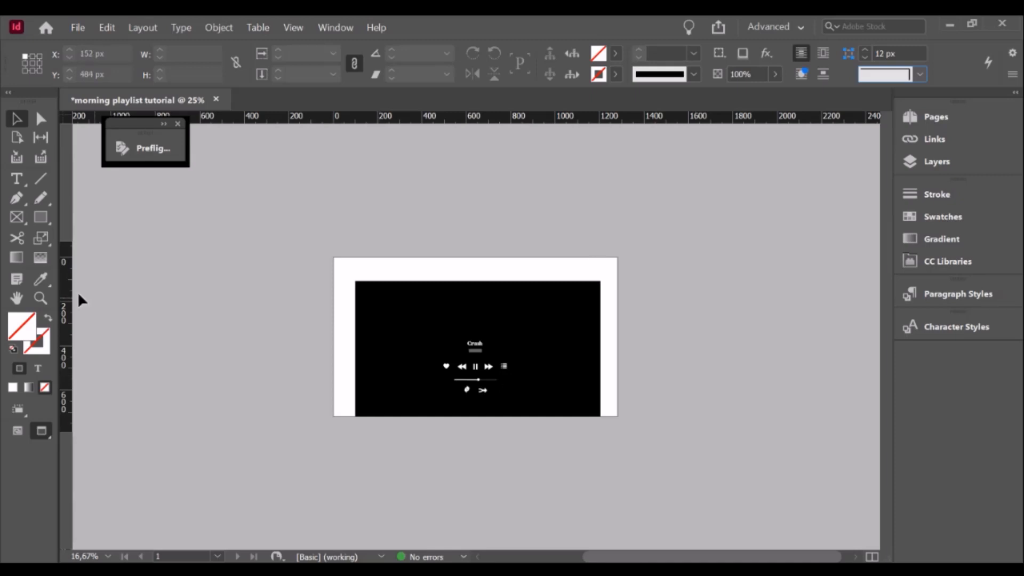
# - Ungroup the player icon group so the shuffle and repeat arrows can be edited separately
pyautogui.click(40, 298)
pyautogui.moveTo(337, 254); pyautogui.dragTo(638, 422)
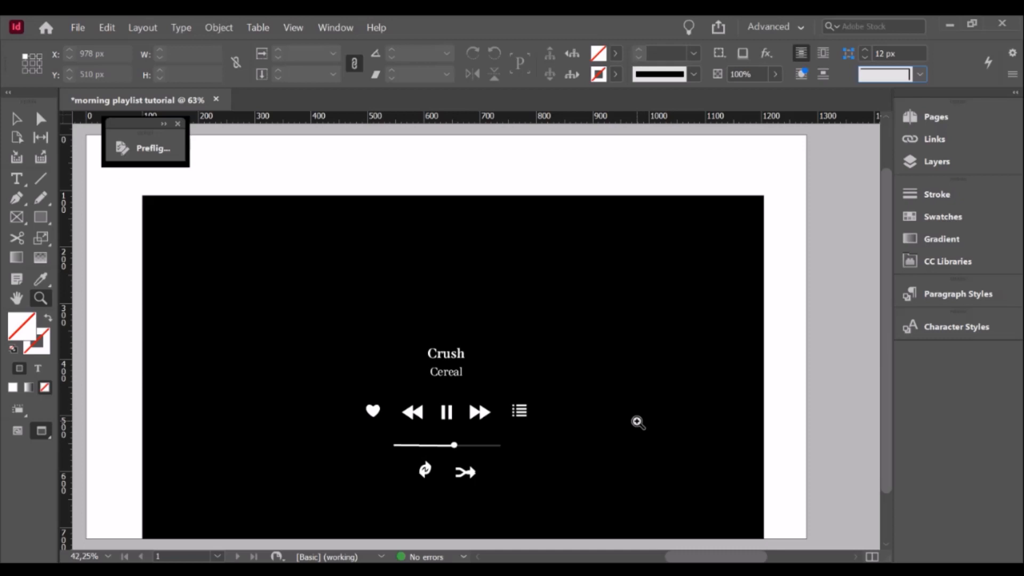
pyautogui.click(16, 119)
pyautogui.scroll(-2, 562, 354)
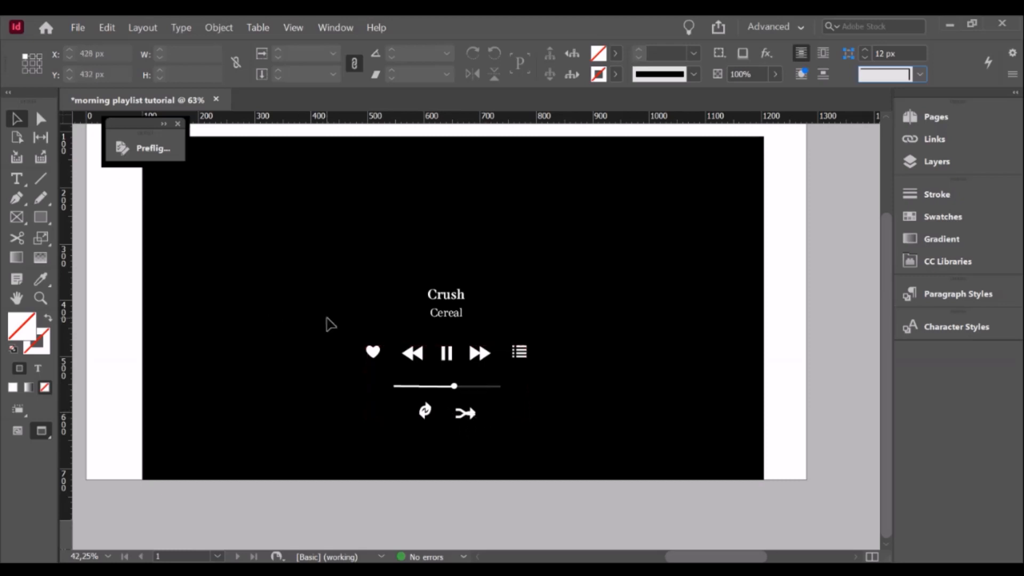
pyautogui.click(40, 298)
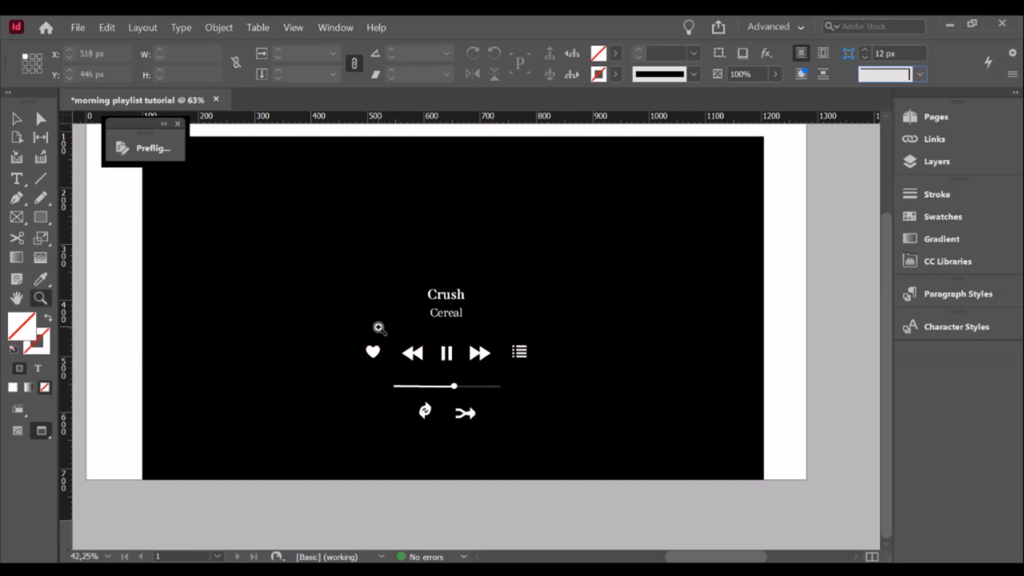
pyautogui.moveTo(402, 390); pyautogui.dragTo(528, 448)
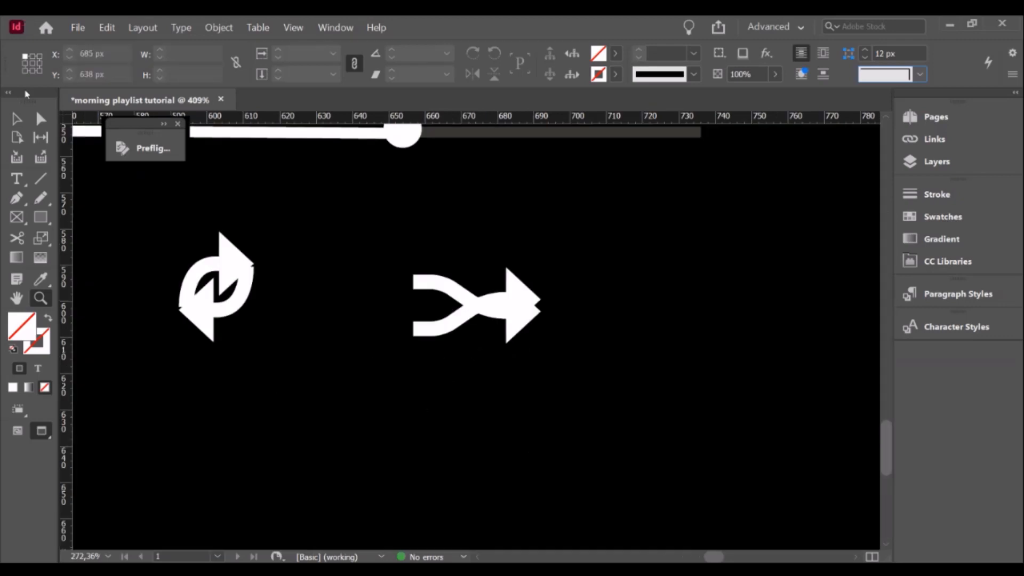
pyautogui.click(17, 117)
pyautogui.click(535, 295)
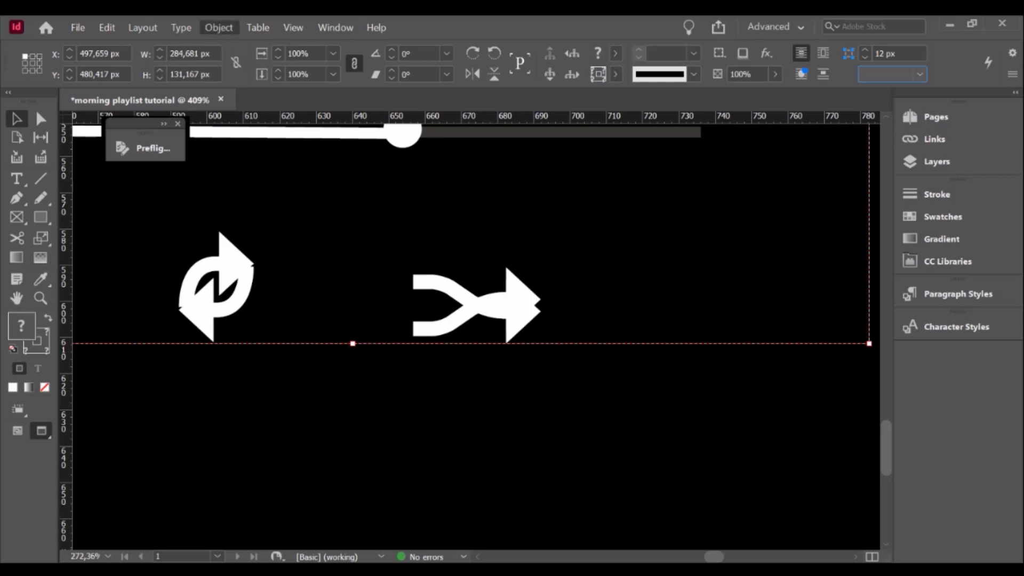
pyautogui.click(620, 400)
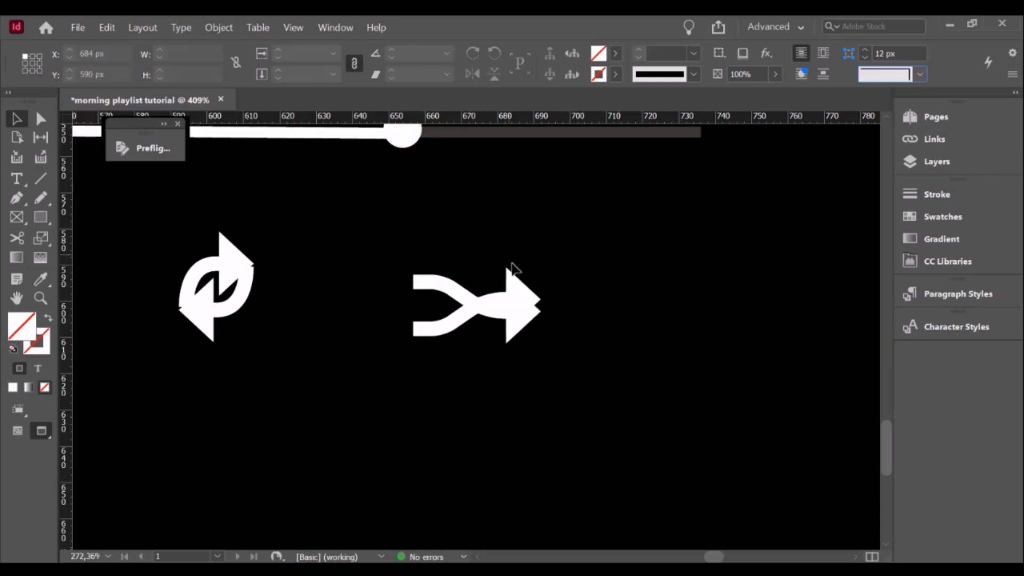
# - Move the shuffle icon's upper arrow up slightly and set the stroke weight of both shuffle arrows to 2 pt
pyautogui.moveTo(520, 291); pyautogui.dragTo(519, 267)
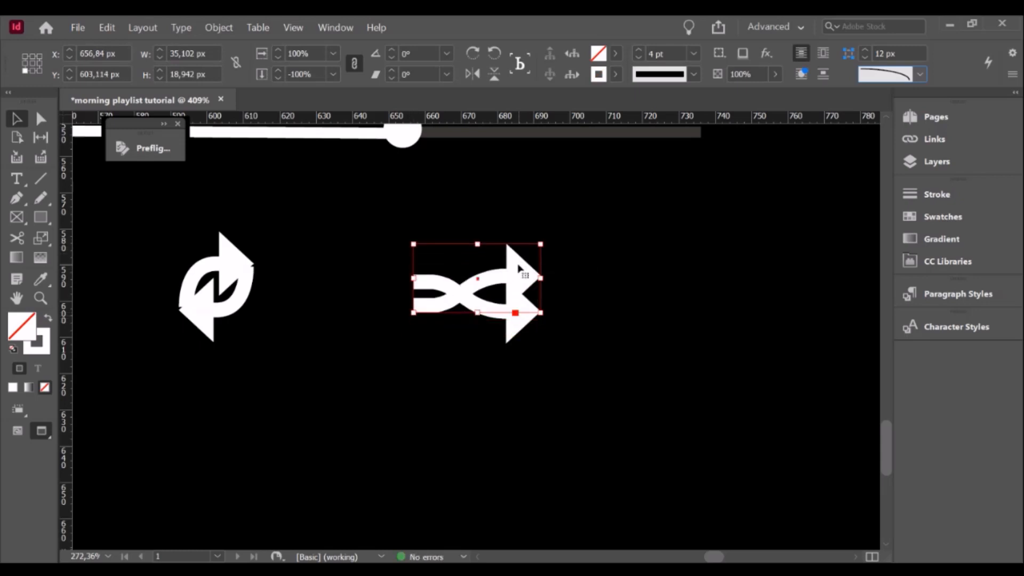
pyautogui.click(619, 274)
pyautogui.click(531, 316)
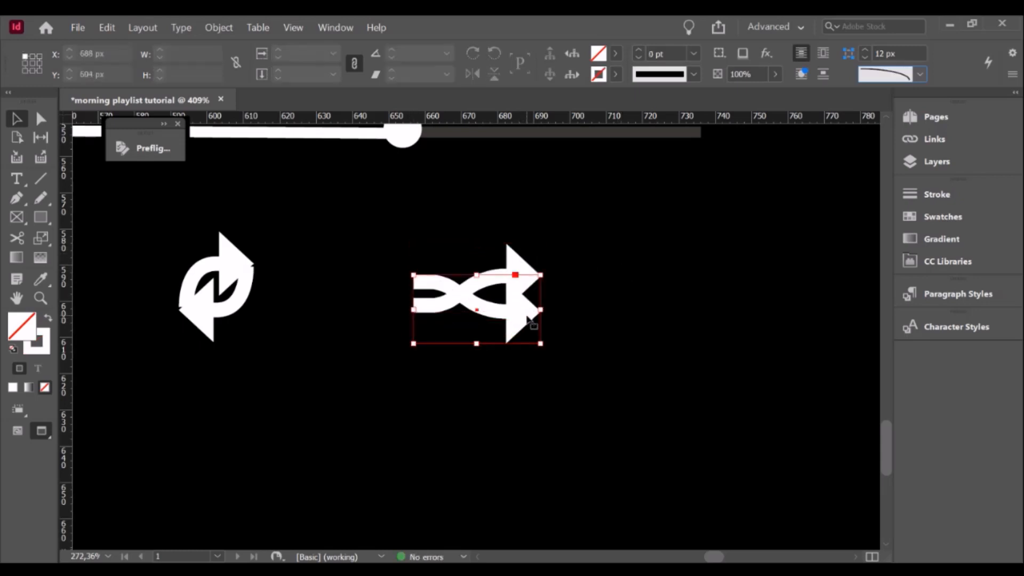
pyautogui.keyDown('shift'); pyautogui.click(517, 272); pyautogui.keyUp('shift')
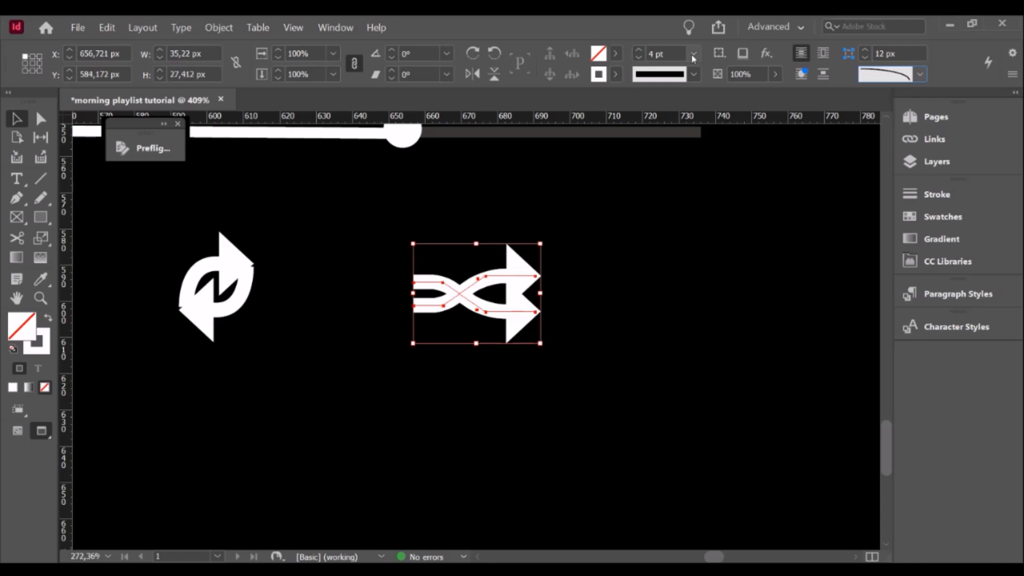
pyautogui.click(680, 155)
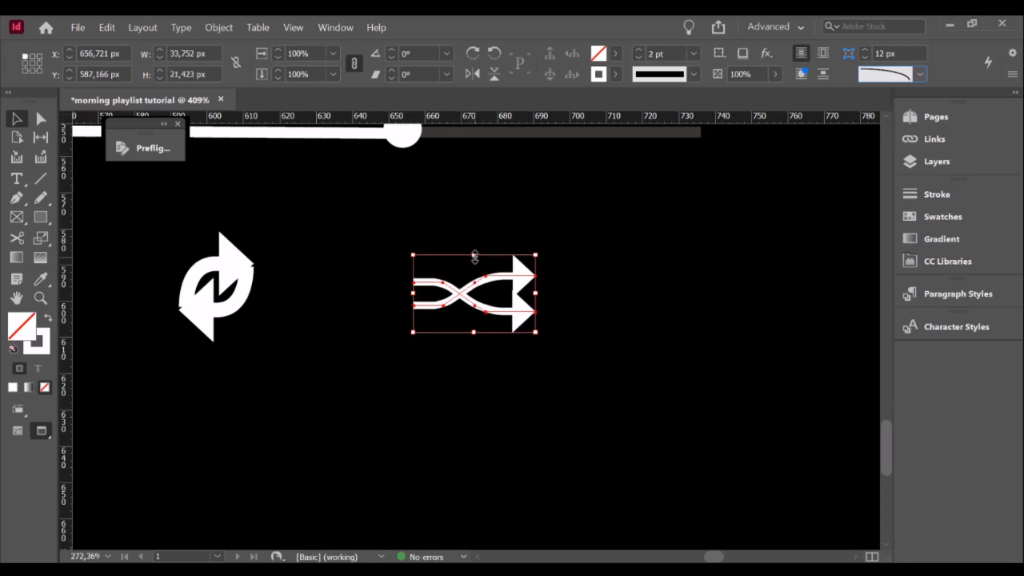
# - Stretch the shuffle icon vertically at its upper and lower edges to about 30 px tall
pyautogui.moveTo(475, 256); pyautogui.dragTo(475, 232)
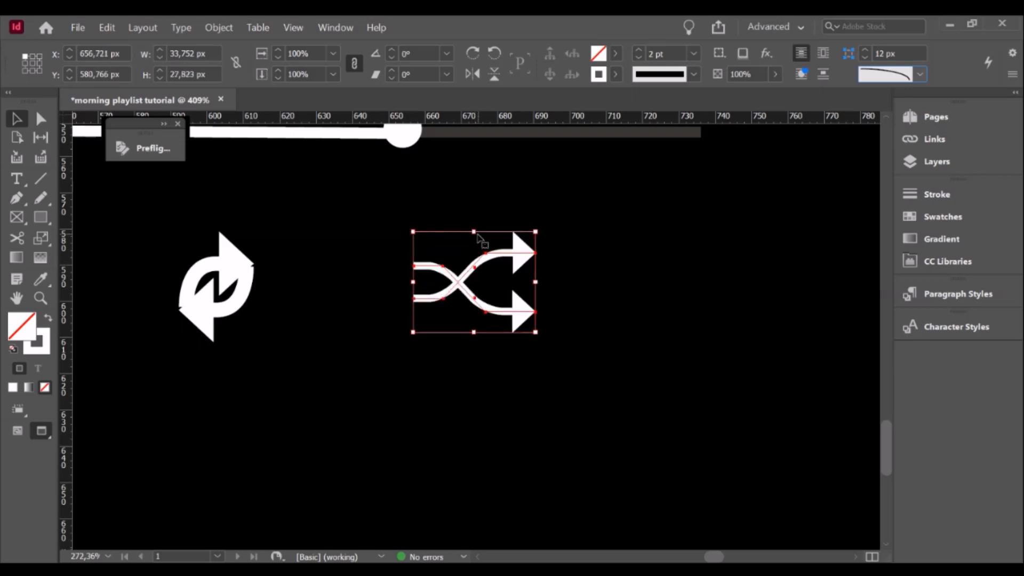
pyautogui.moveTo(473, 332); pyautogui.dragTo(473, 342)
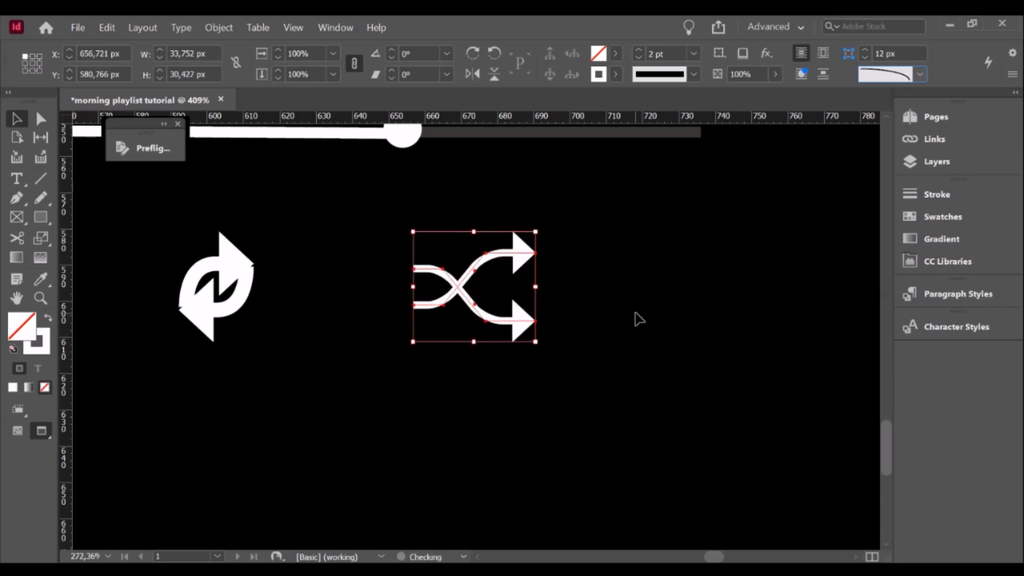
pyautogui.click(639, 319)
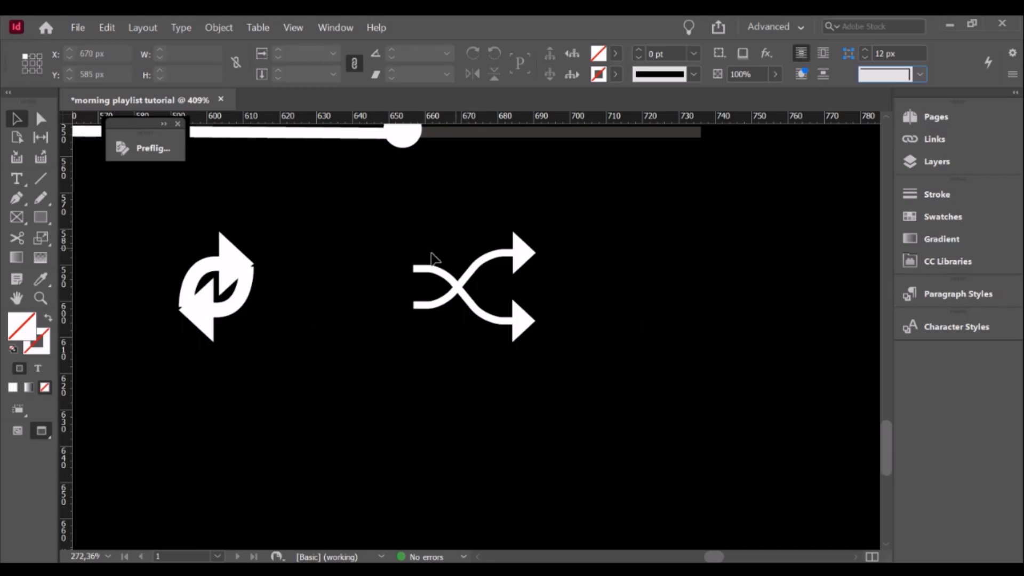
# - Set the stroke weight of both repeat icon arrows to 1 pt
pyautogui.click(222, 280)
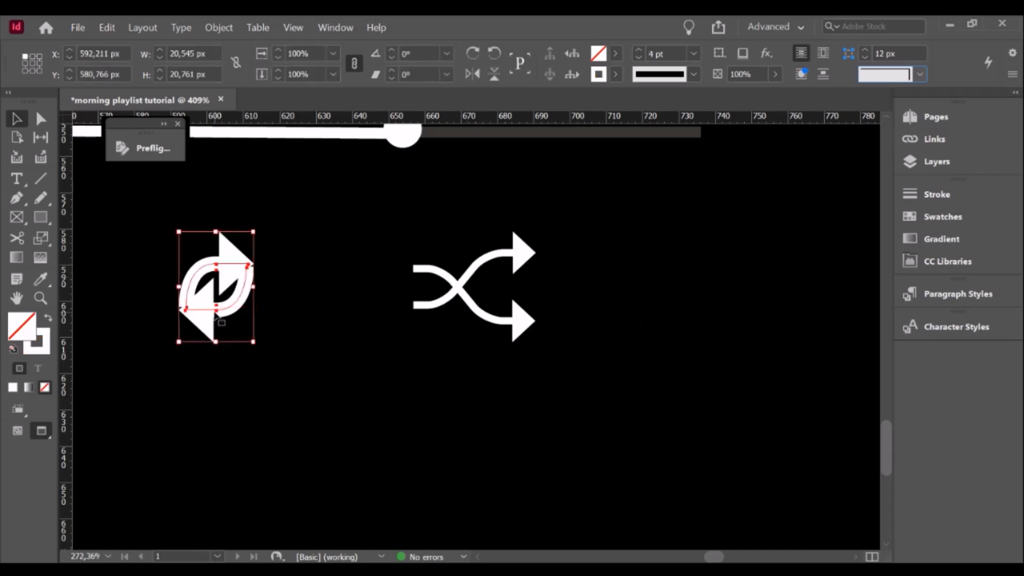
pyautogui.click(693, 56)
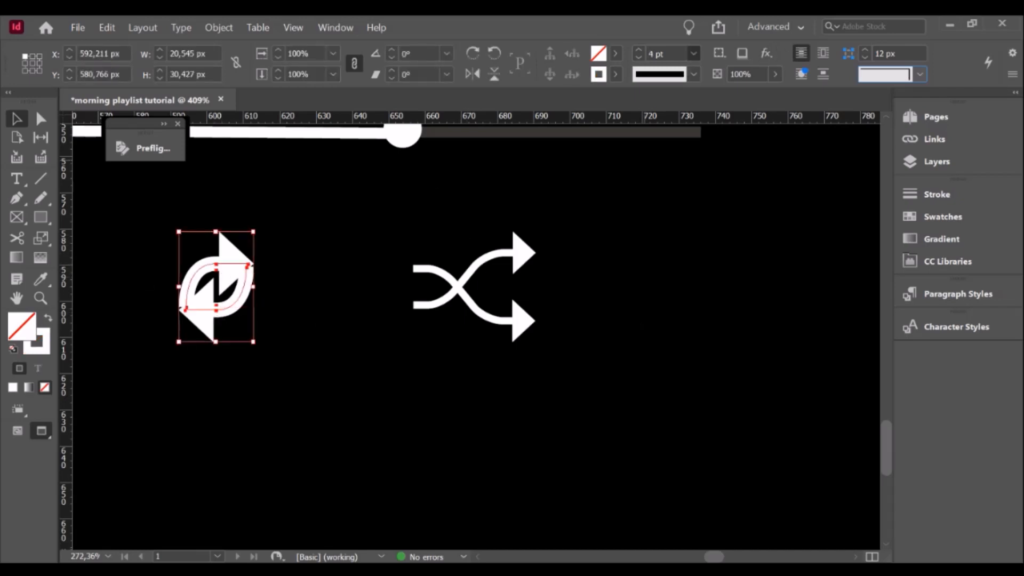
pyautogui.click(674, 143)
pyautogui.click(421, 245)
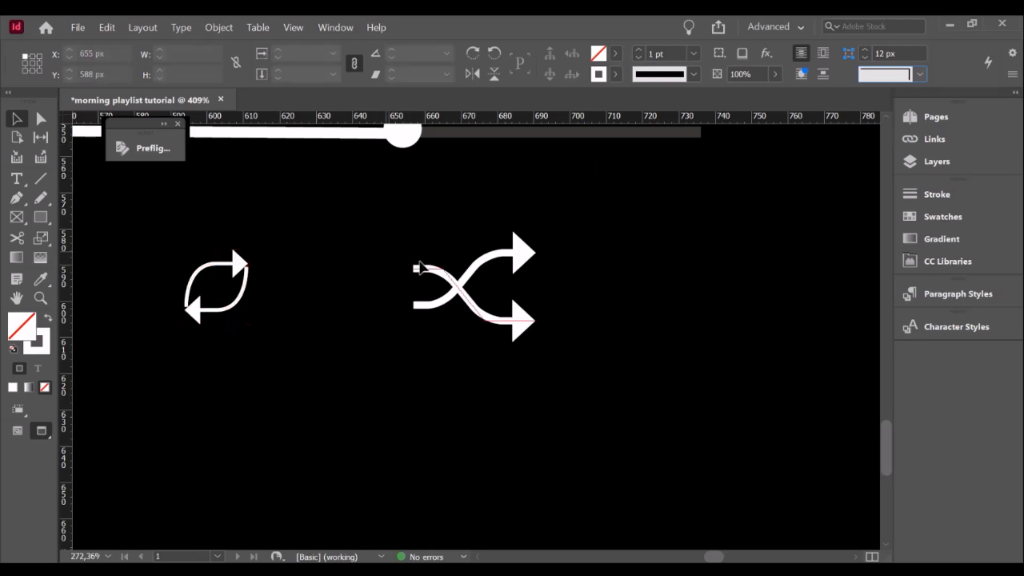
# - Check the shuffle arrows' stroke weight and set both repeat icon arrows to 2 pt to match
pyautogui.click(458, 291)
pyautogui.click(587, 264)
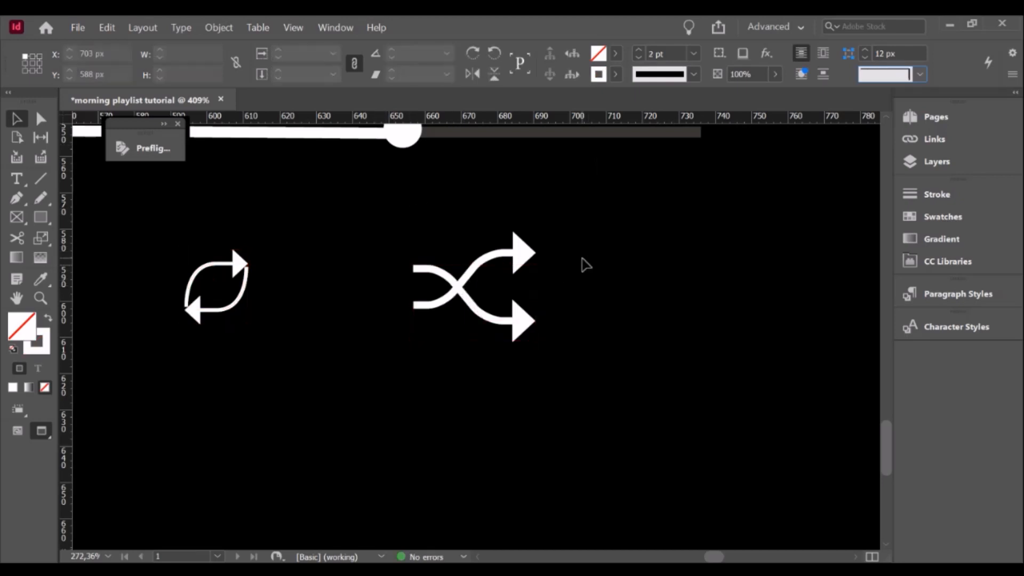
pyautogui.click(531, 249)
pyautogui.click(611, 241)
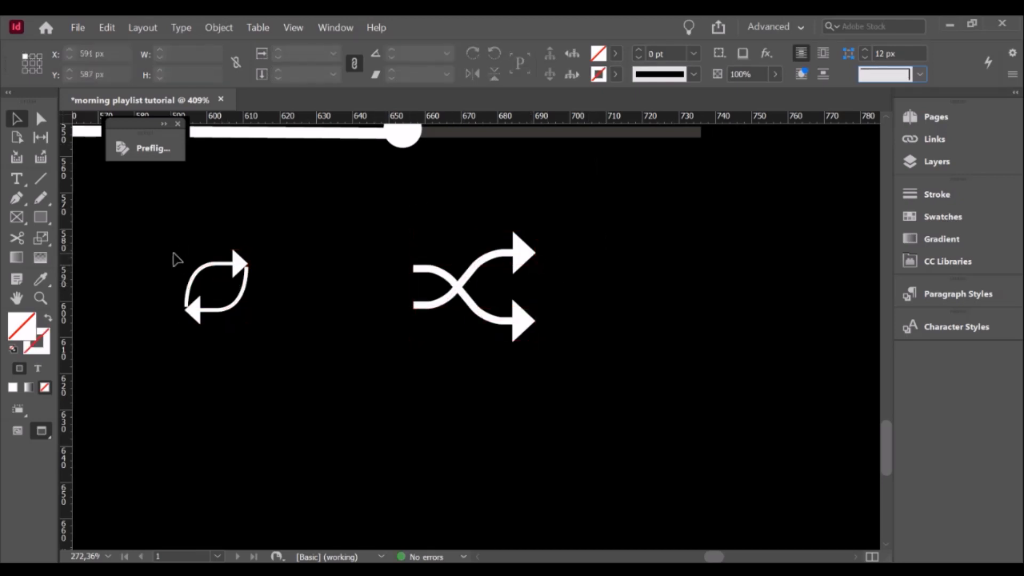
pyautogui.click(245, 309)
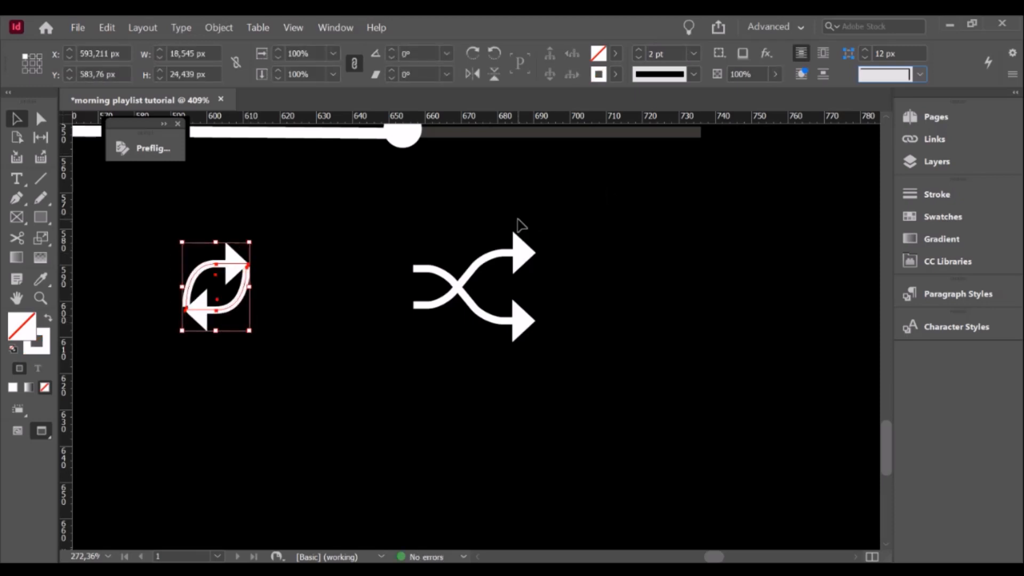
# - Move the repeat icon's upper arrow up away from the lower one and widen both arrows into an open loop
pyautogui.click(354, 231)
pyautogui.moveTo(225, 268); pyautogui.dragTo(229, 256)
pyautogui.moveTo(232, 258); pyautogui.dragTo(178, 250)
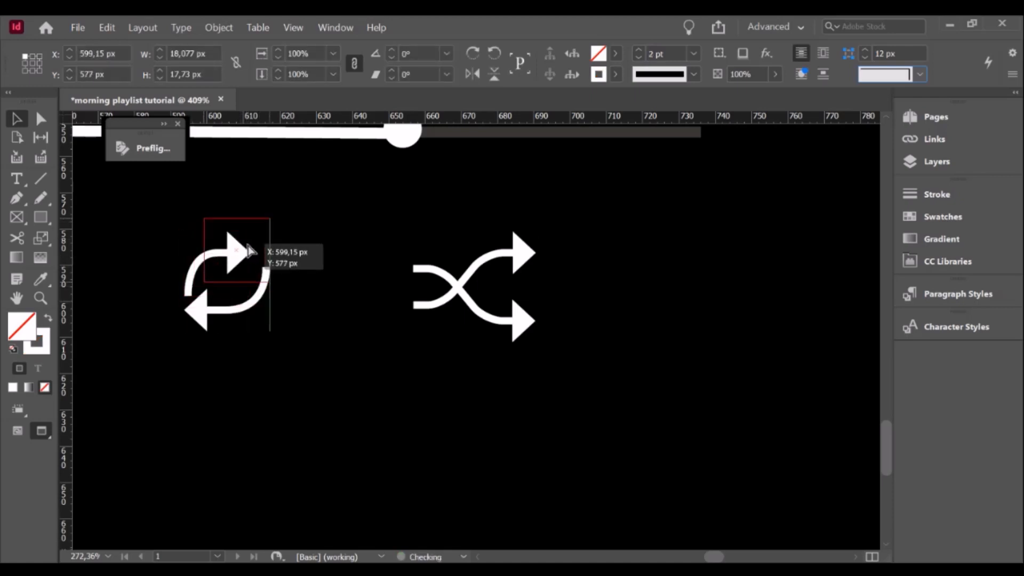
pyautogui.click(324, 275)
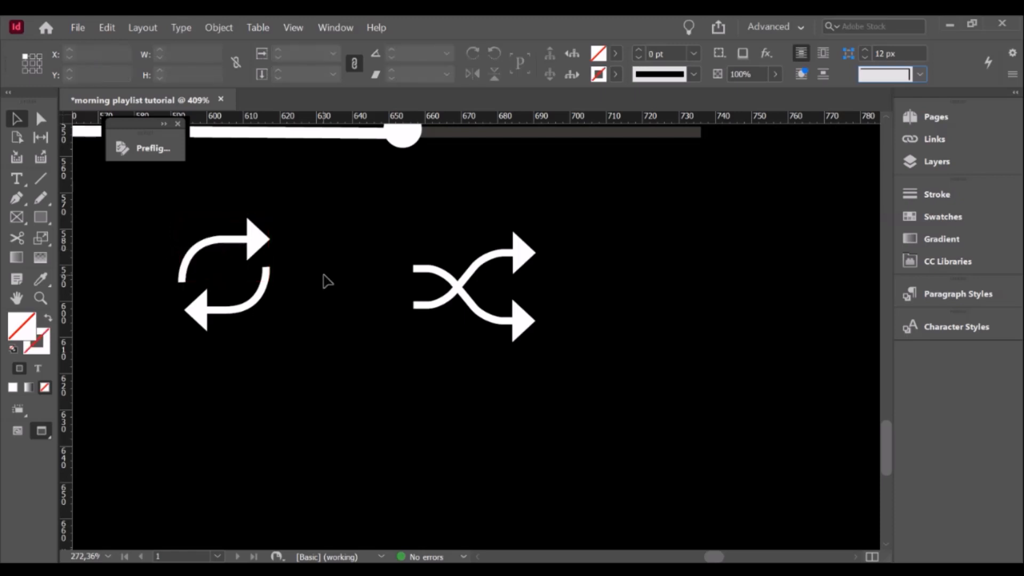
# - Move the repeat and shuffle icons together slightly down beneath the progress bar, to about Y 584 px
pyautogui.hotkey('ctrl', '-')
pyautogui.hotkey('ctrl', '-')
pyautogui.hotkey('ctrl', '-')
pyautogui.hotkey('ctrl', '-')
pyautogui.hotkey('ctrl', '-')
pyautogui.hotkey('ctrl', '-')
pyautogui.hotkey('ctrl', '-')
pyautogui.hotkey('ctrl', '-')
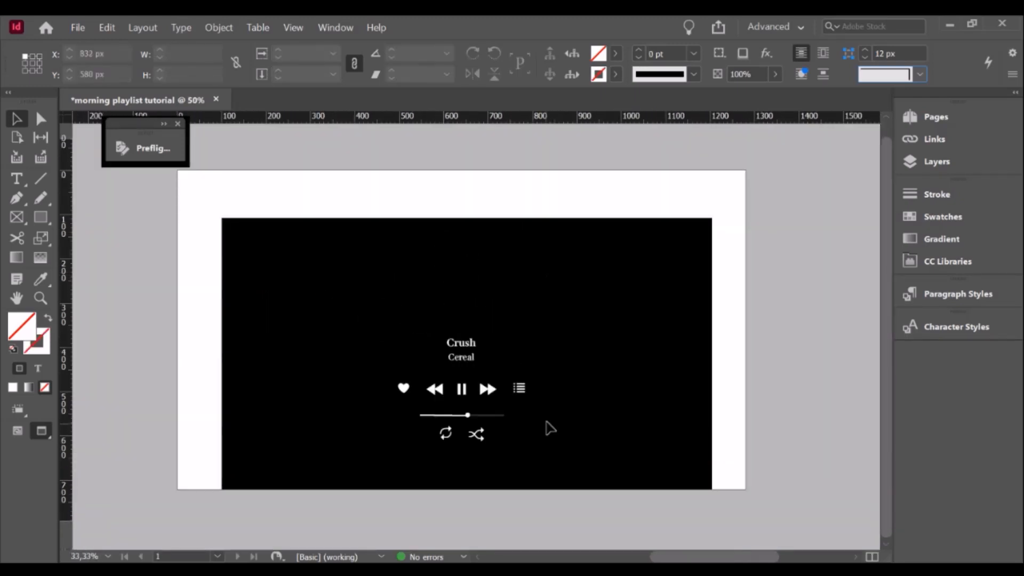
pyautogui.press('z')
pyautogui.moveTo(300, 315); pyautogui.dragTo(718, 535)
pyautogui.click(17, 120)
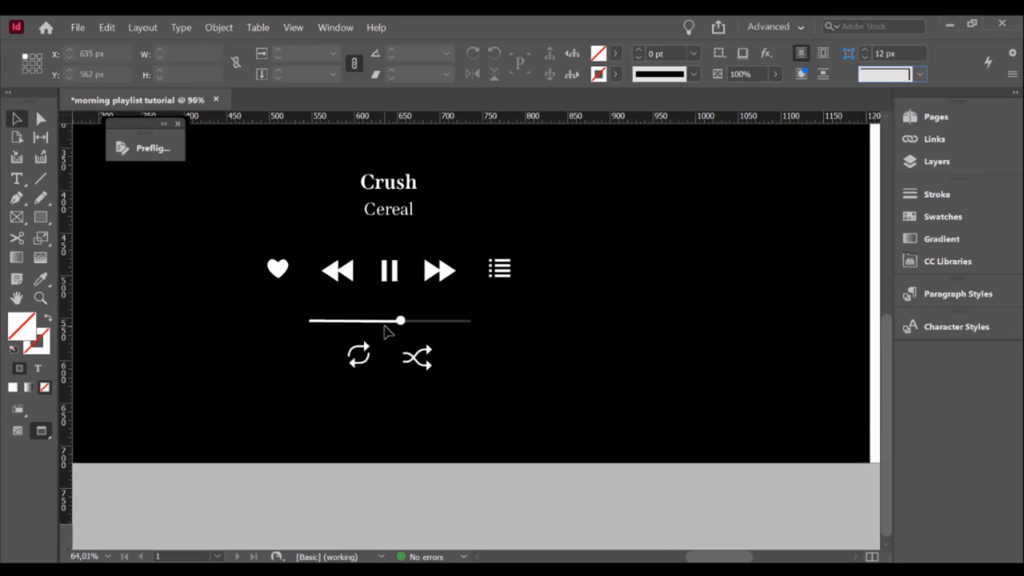
pyautogui.moveTo(382, 357); pyautogui.dragTo(429, 361)
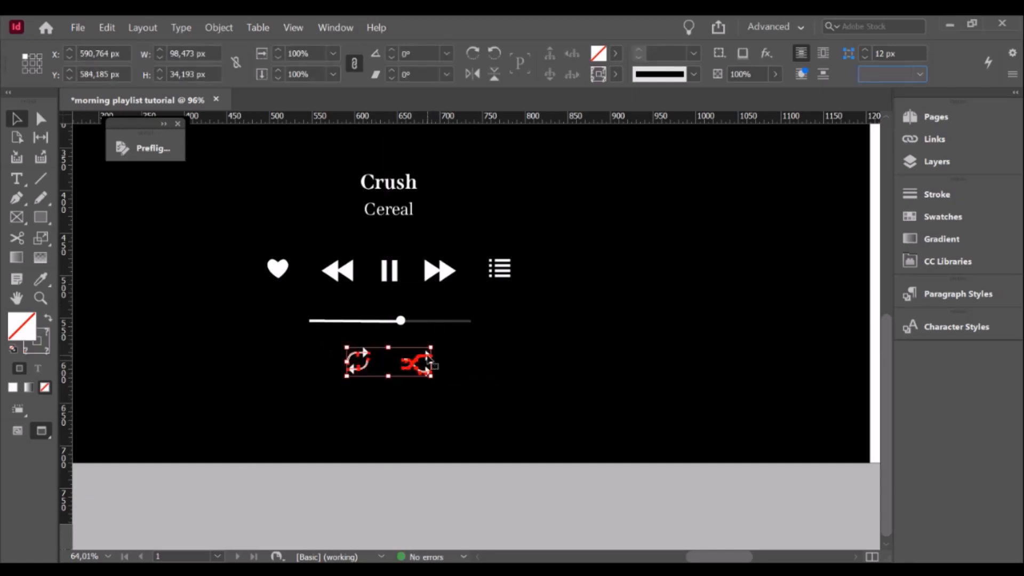
pyautogui.click(575, 360)
# - Hide and unlock Layer 3 with the black background, and delete the layer along with its contents
pyautogui.hotkey('ctrl', '-')
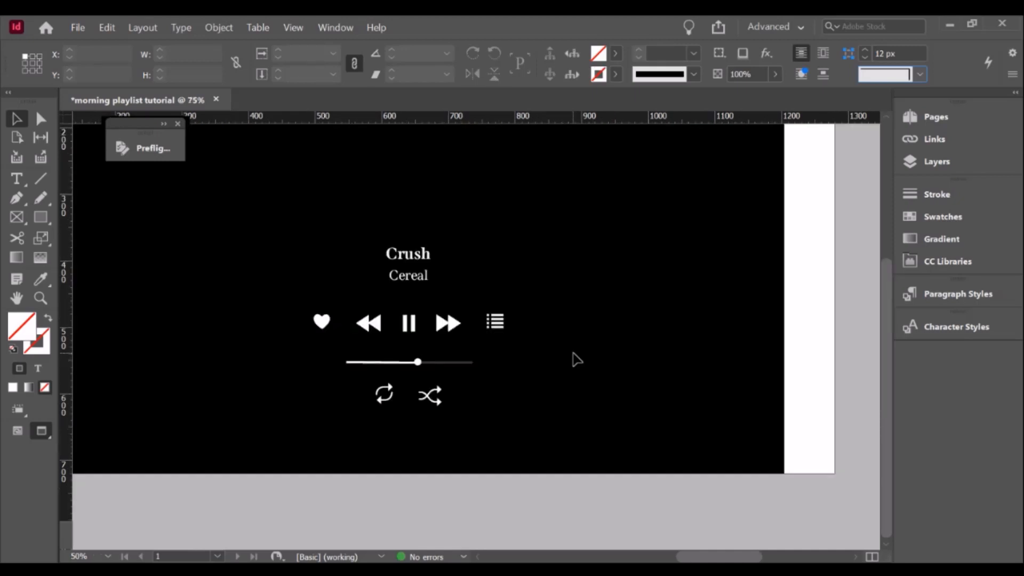
pyautogui.hotkey('ctrl', '-')
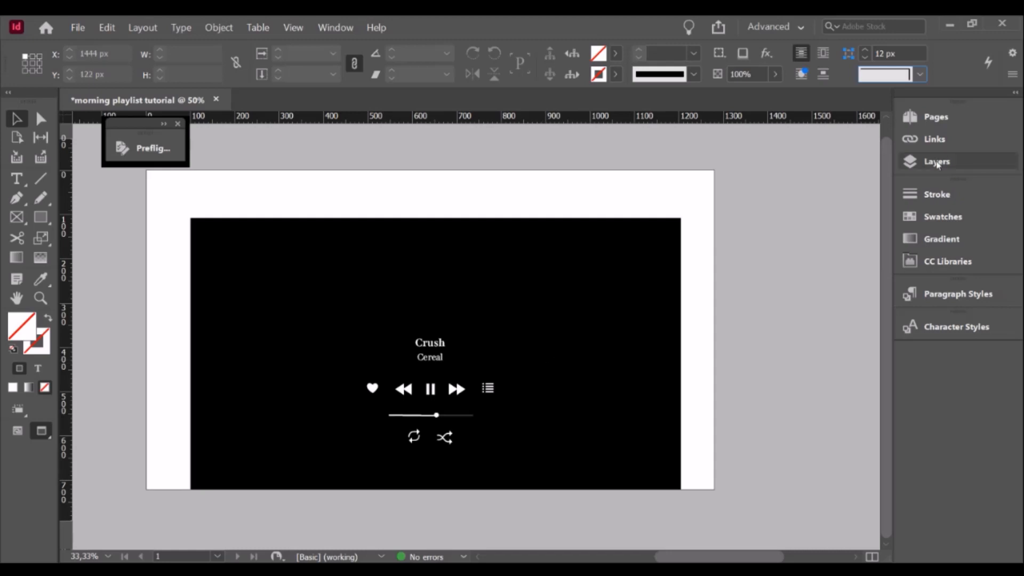
pyautogui.click(937, 163)
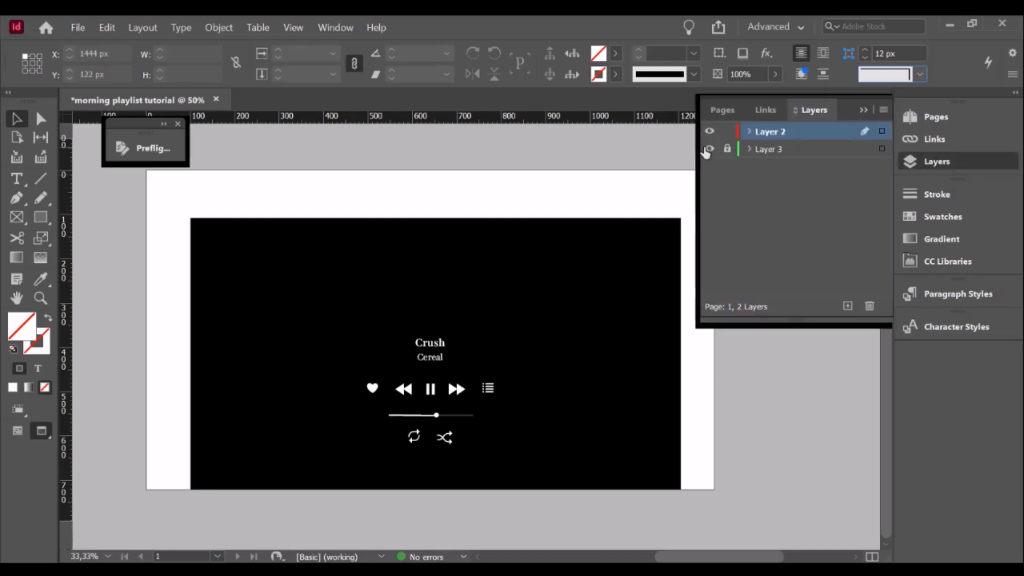
pyautogui.click(710, 150)
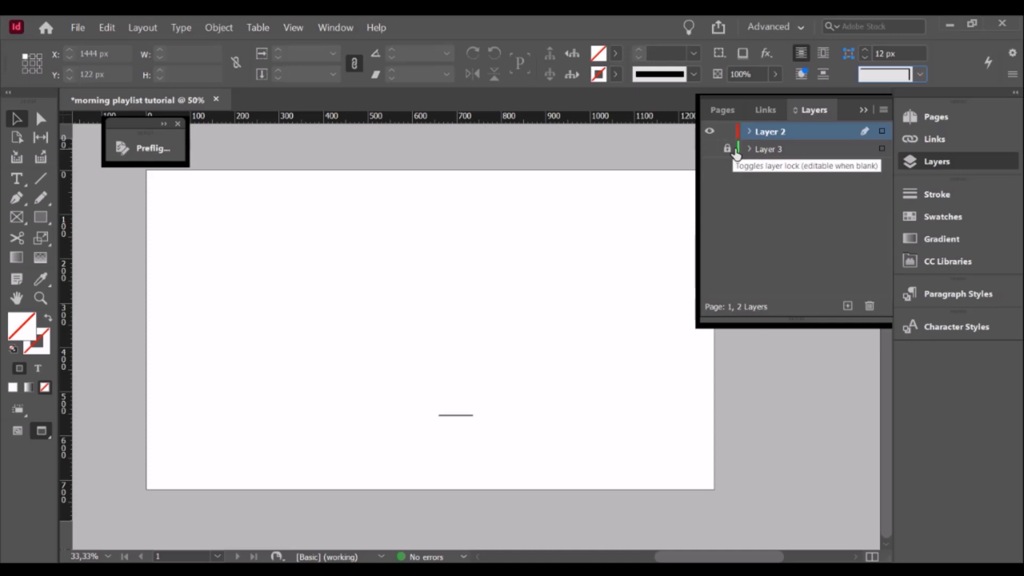
pyautogui.click(728, 149)
pyautogui.click(761, 151)
pyautogui.click(869, 306)
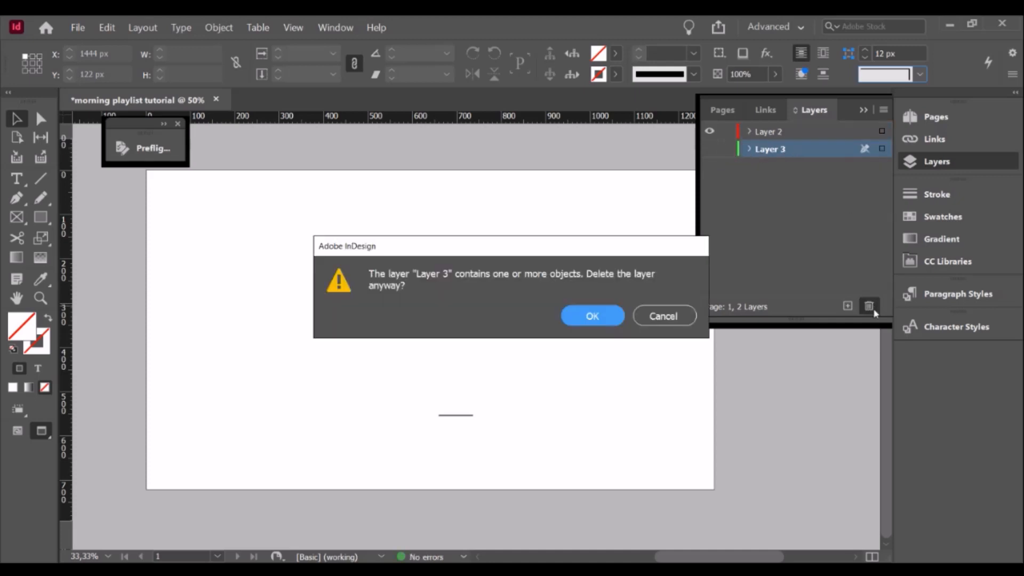
pyautogui.click(613, 322)
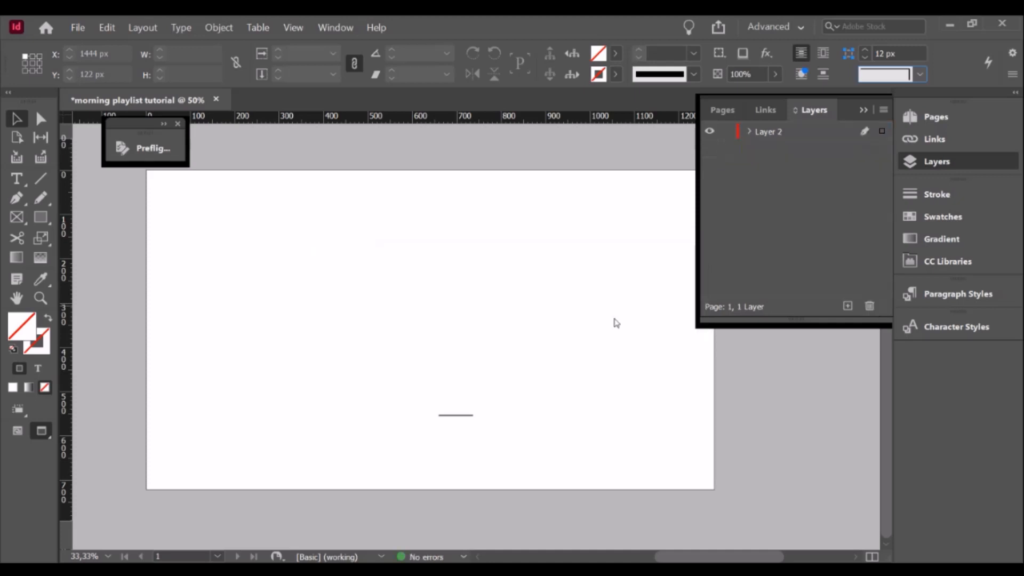
pyautogui.click(865, 109)
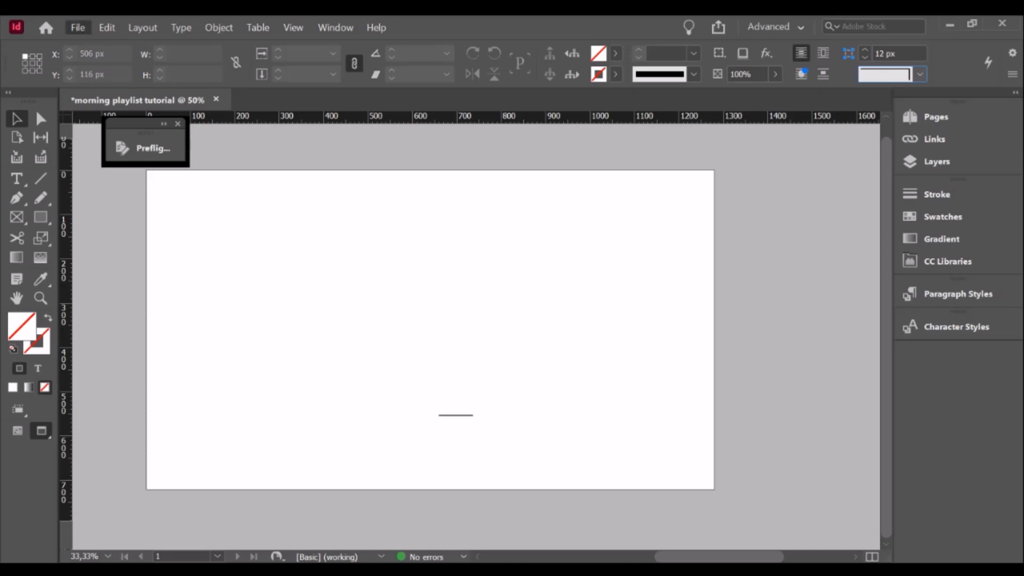
# - Start a PNG export of the document as "morning playlist tutorial" in the tutorial folder under Videos, Youtube
pyautogui.hotkey('ctrl', 'e')
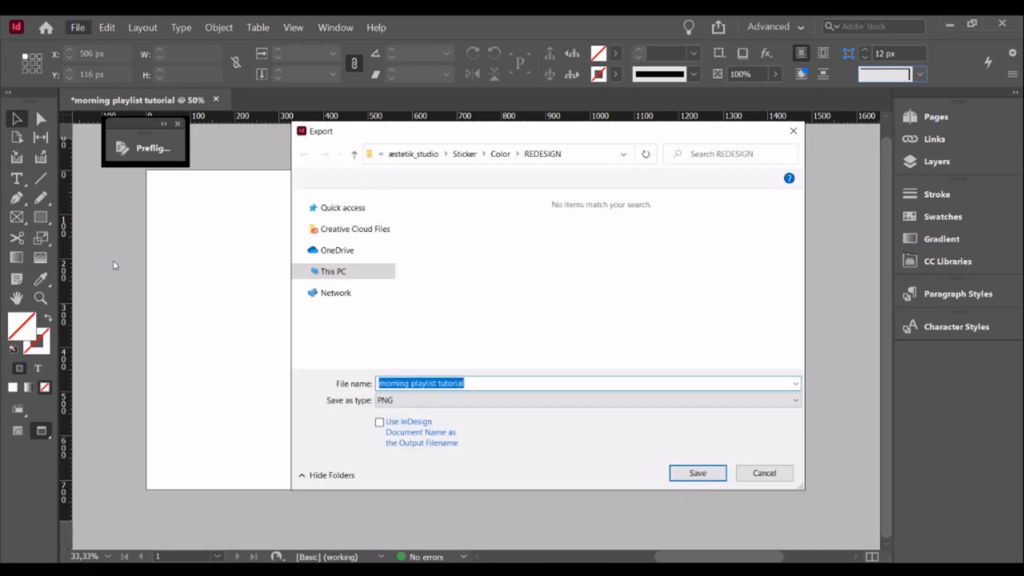
pyautogui.scroll(2, 352, 235)
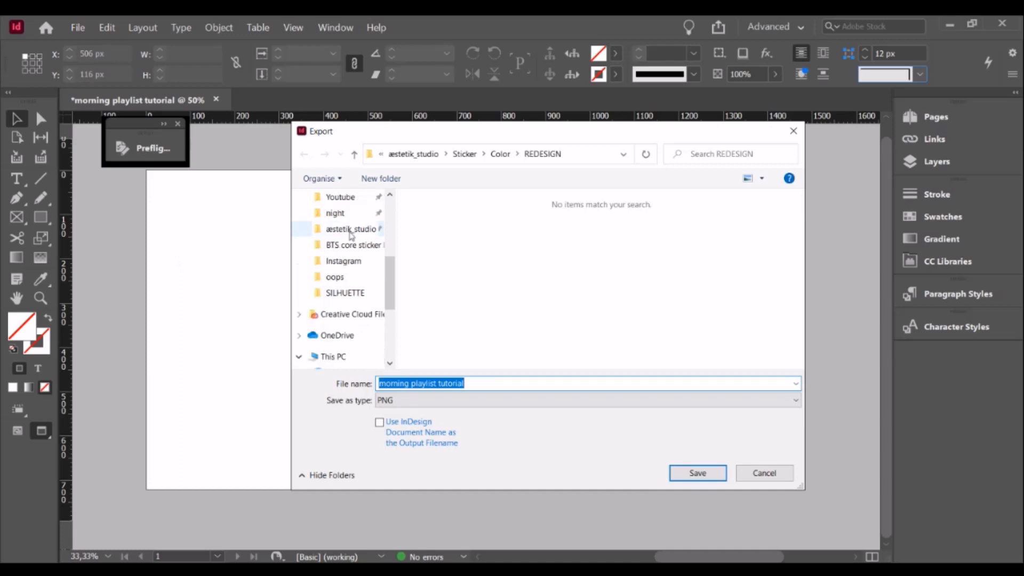
pyautogui.click(340, 212)
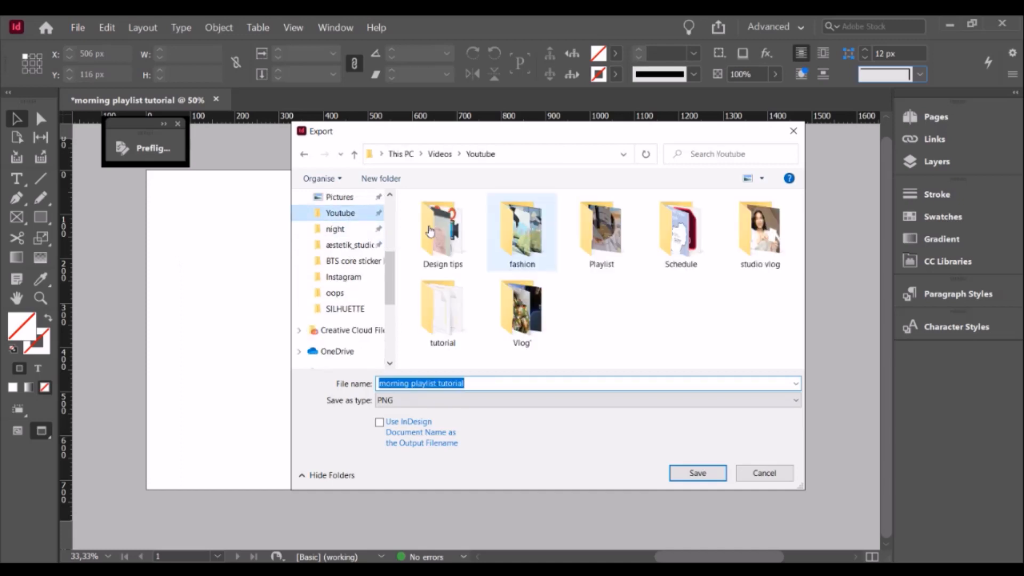
pyautogui.doubleClick(443, 315)
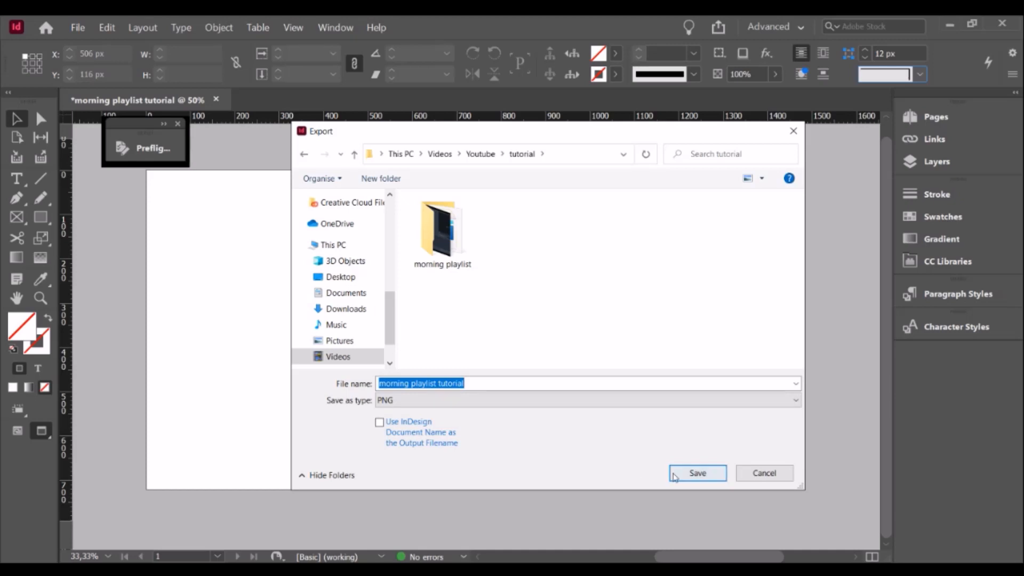
pyautogui.click(689, 474)
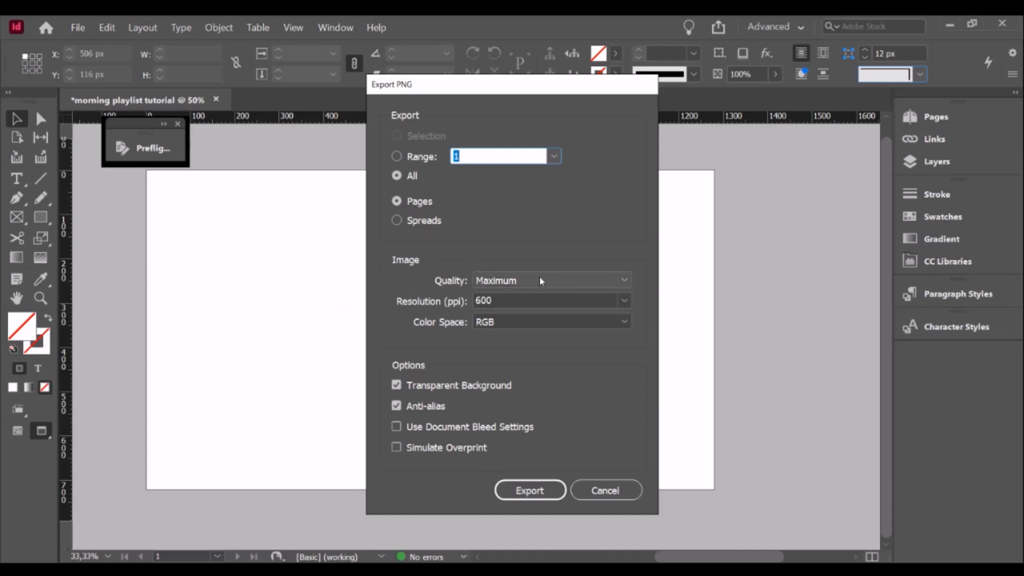
# - Export all pages at maximum quality, 600 ppi and RGB with a transparent background and anti-aliasing
pyautogui.click(624, 302)
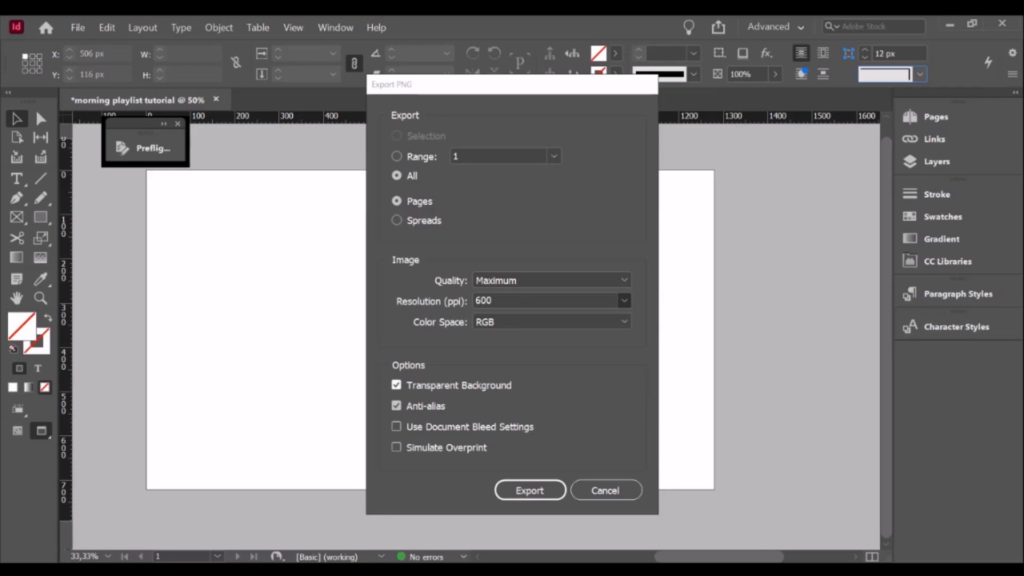
pyautogui.click(515, 388)
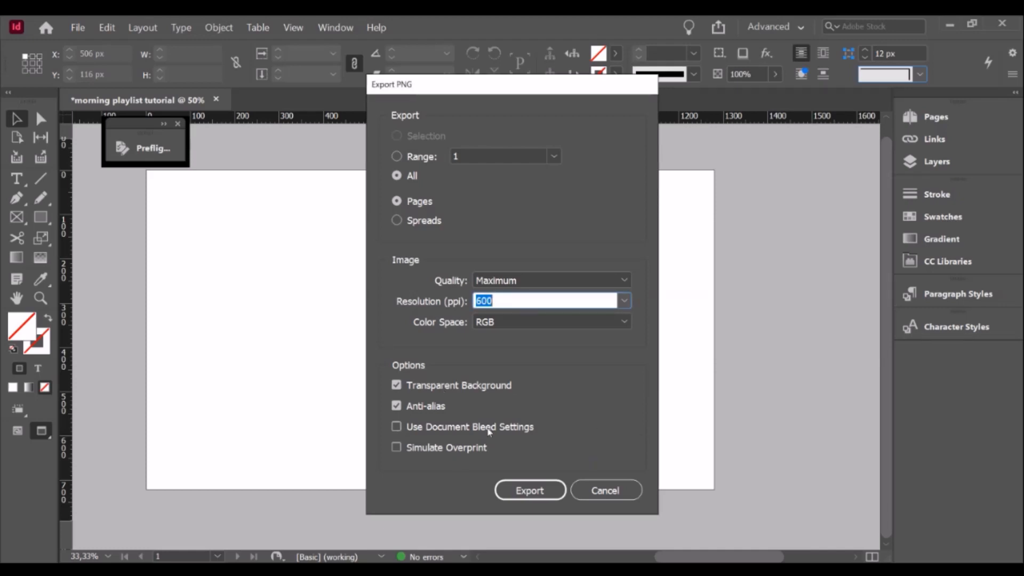
pyautogui.click(553, 496)
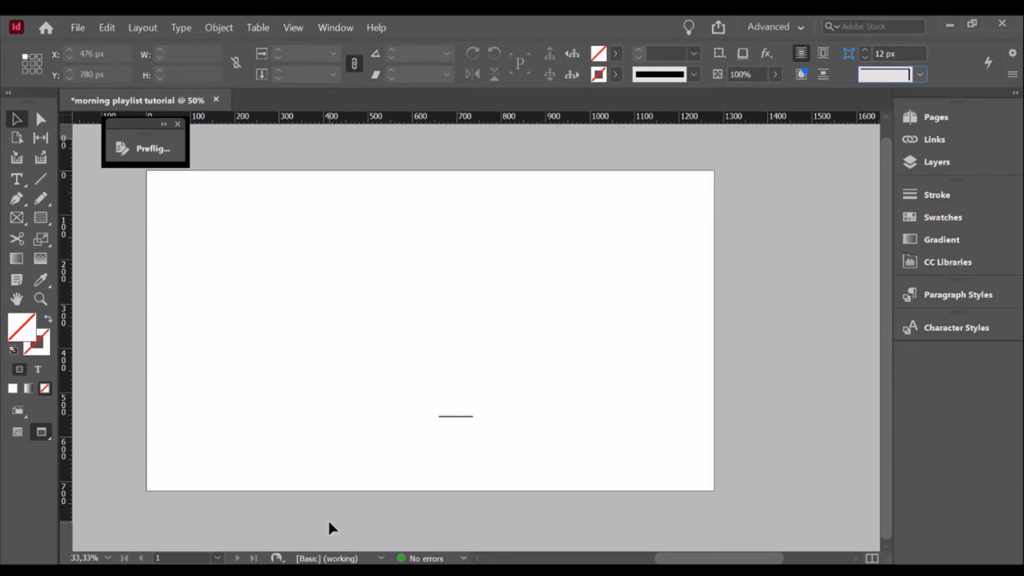
# - Check the layers and the white player elements on the page, and view the document's save-as location without saving
pyautogui.click(918, 157)
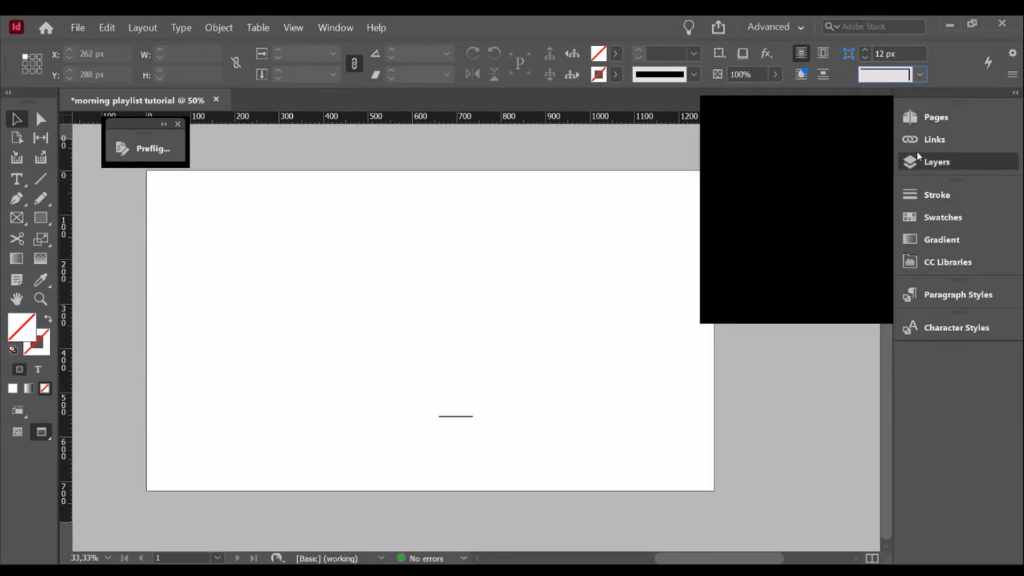
pyautogui.click(918, 157)
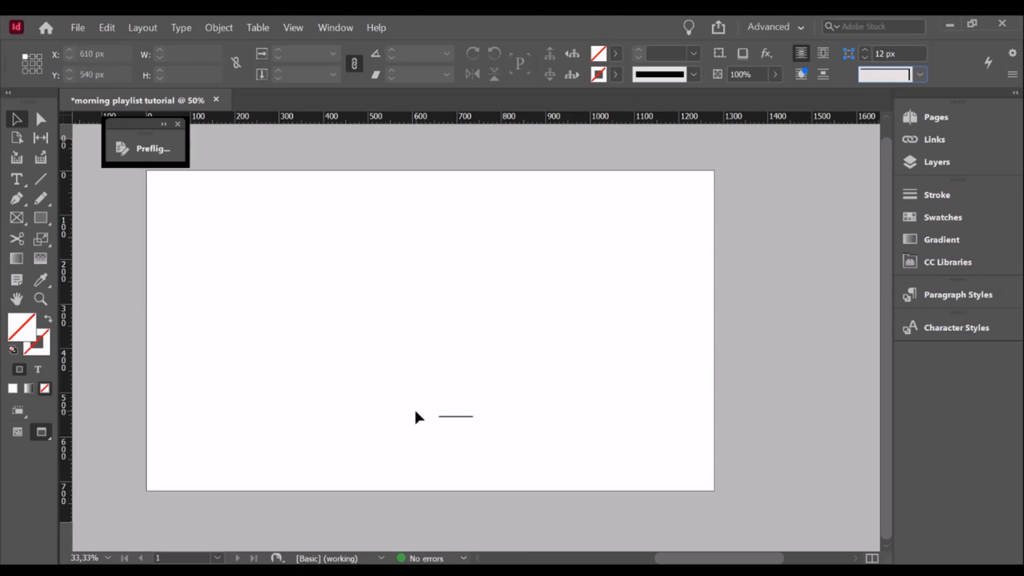
pyautogui.moveTo(267, 353); pyautogui.dragTo(691, 475)
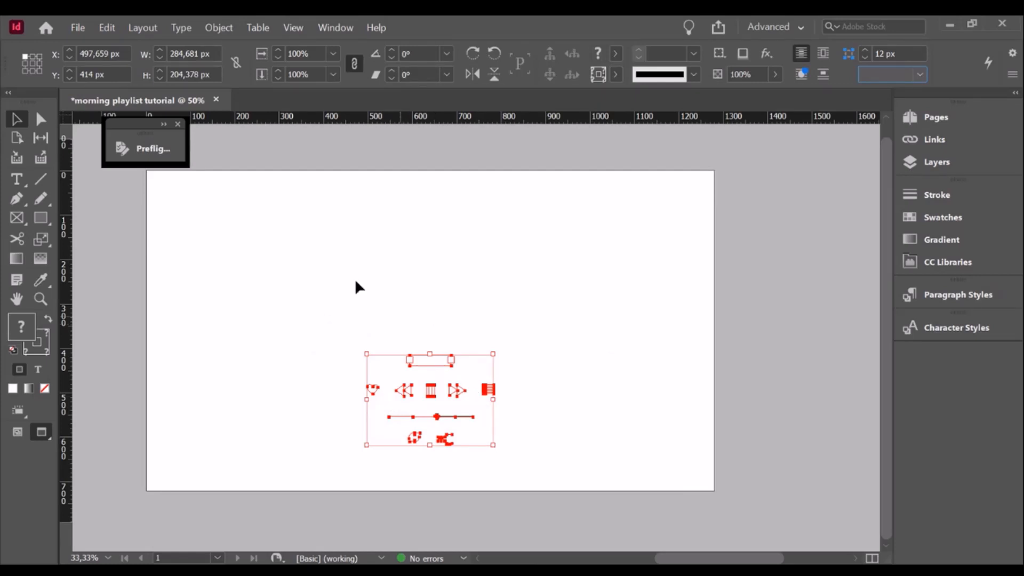
pyautogui.click(387, 259)
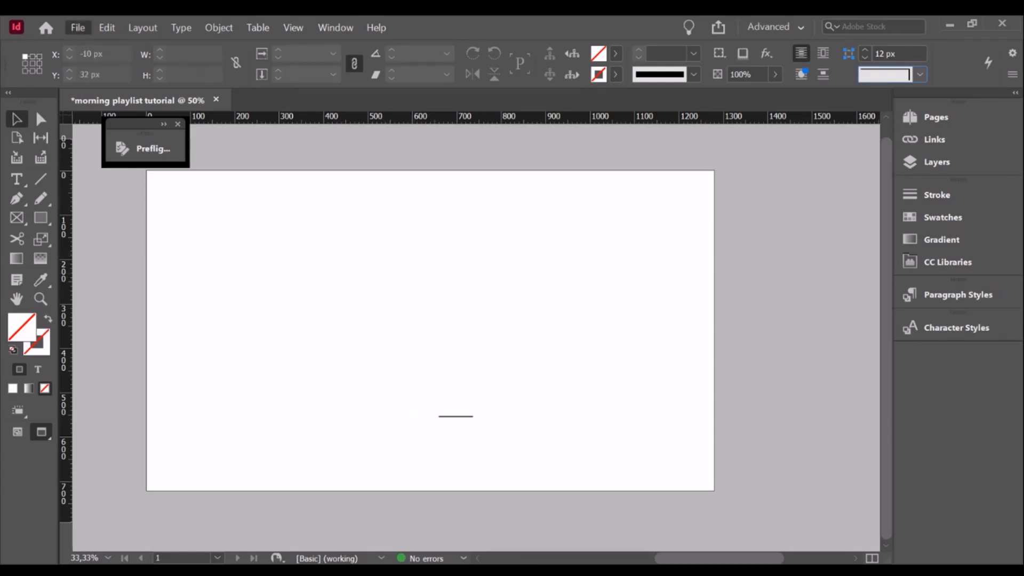
pyautogui.hotkey('ctrl', 'shift', 's')
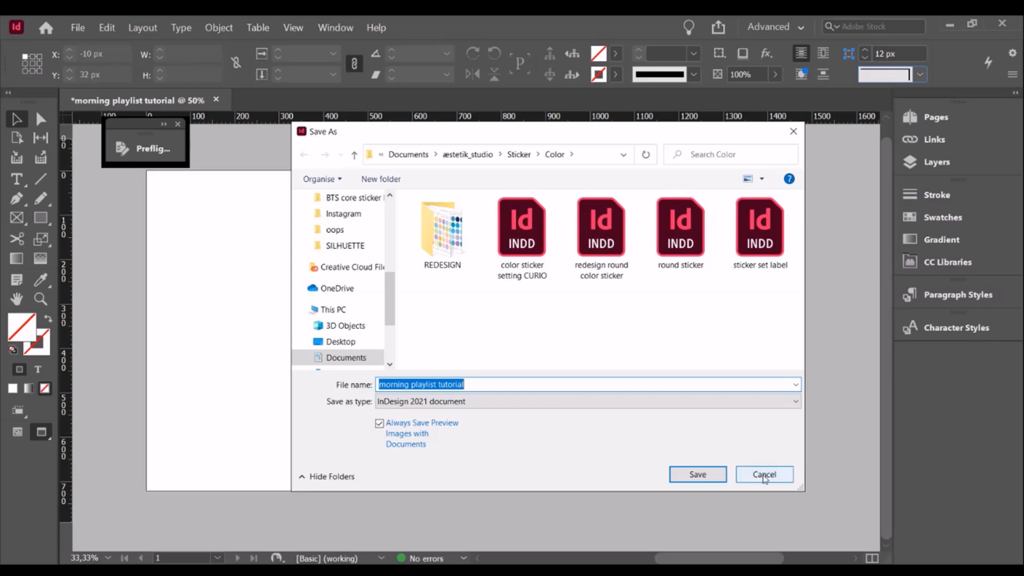
pyautogui.click(765, 477)
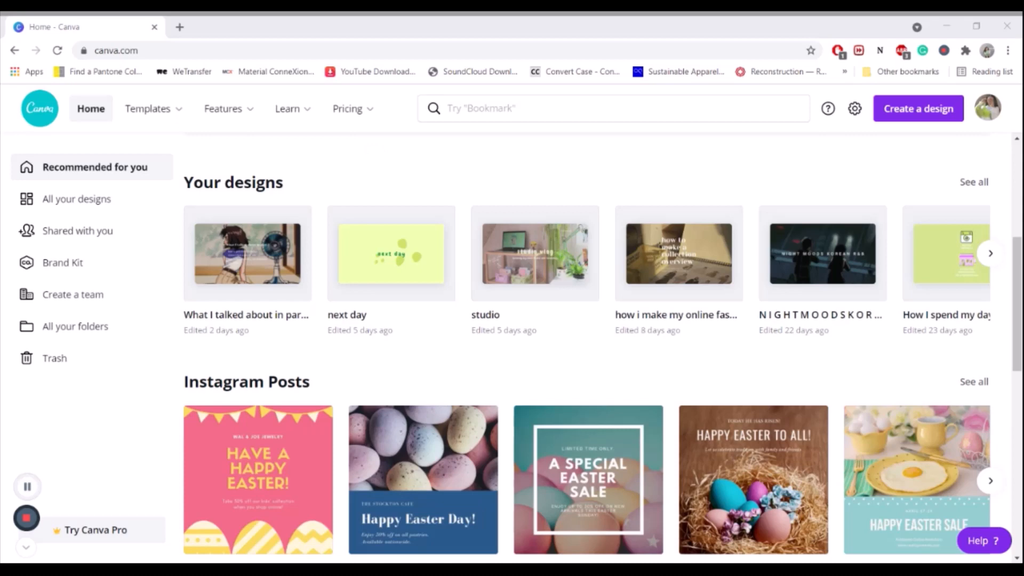
# - Switch to Canva, create a blank YouTube Thumbnail design and upload the anime window GIF from the device
pyautogui.click(907, 120)
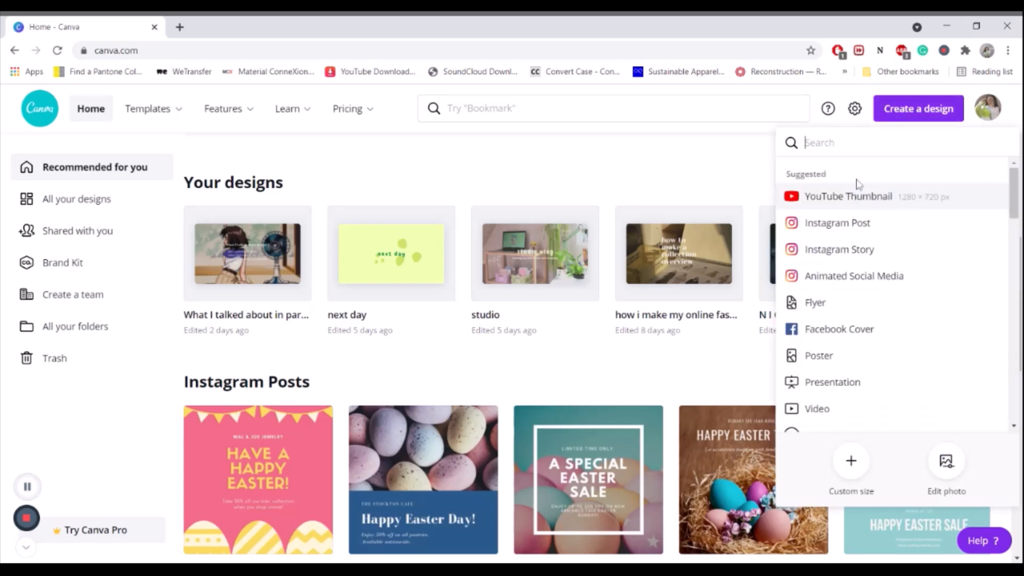
pyautogui.click(877, 196)
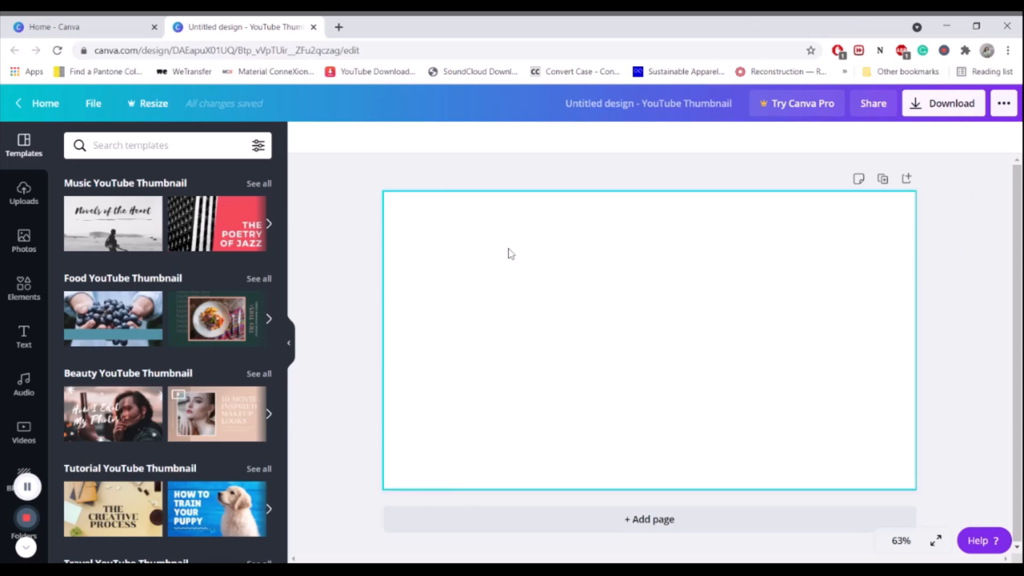
pyautogui.click(23, 202)
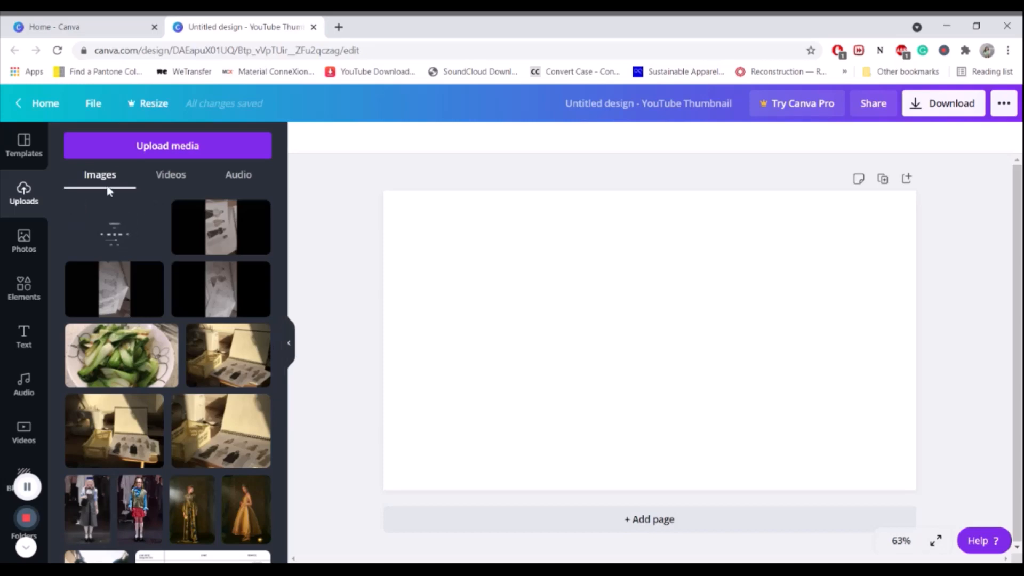
pyautogui.click(183, 148)
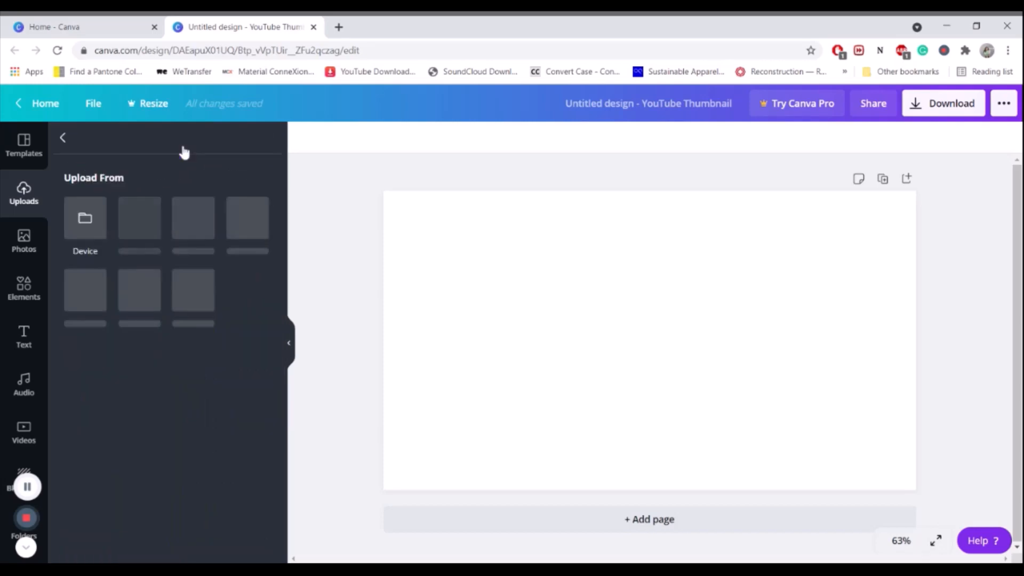
pyautogui.click(94, 217)
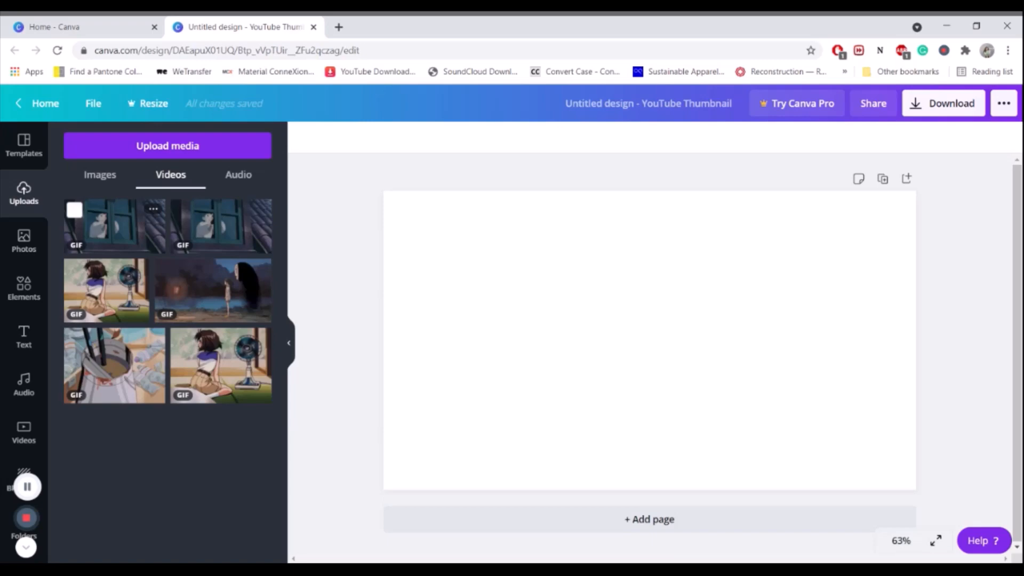
# - Add the uploaded window GIF to the page, align it with the page's corner and enlarge it to fill the whole page
pyautogui.click(95, 224)
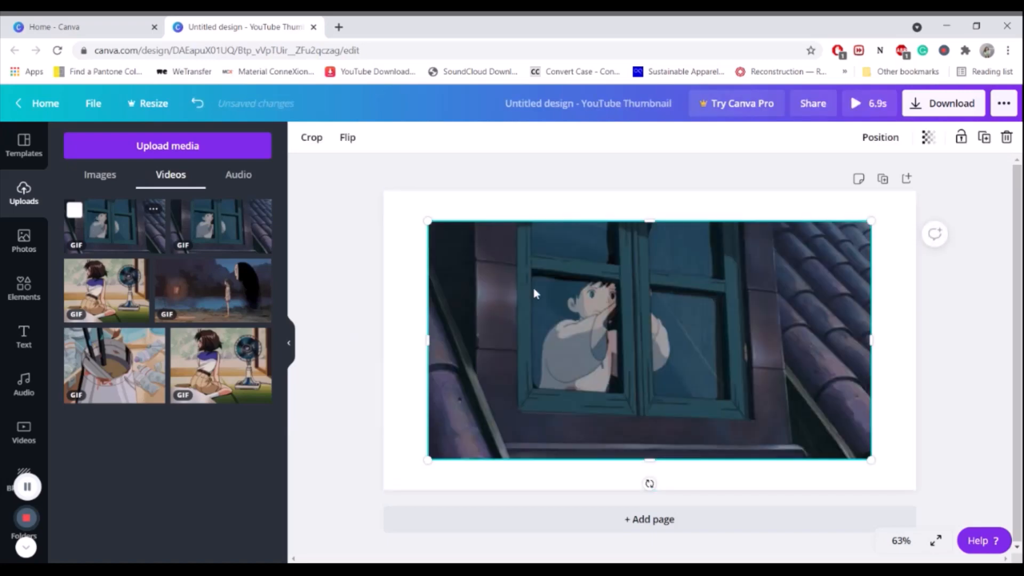
pyautogui.moveTo(458, 247); pyautogui.dragTo(482, 260)
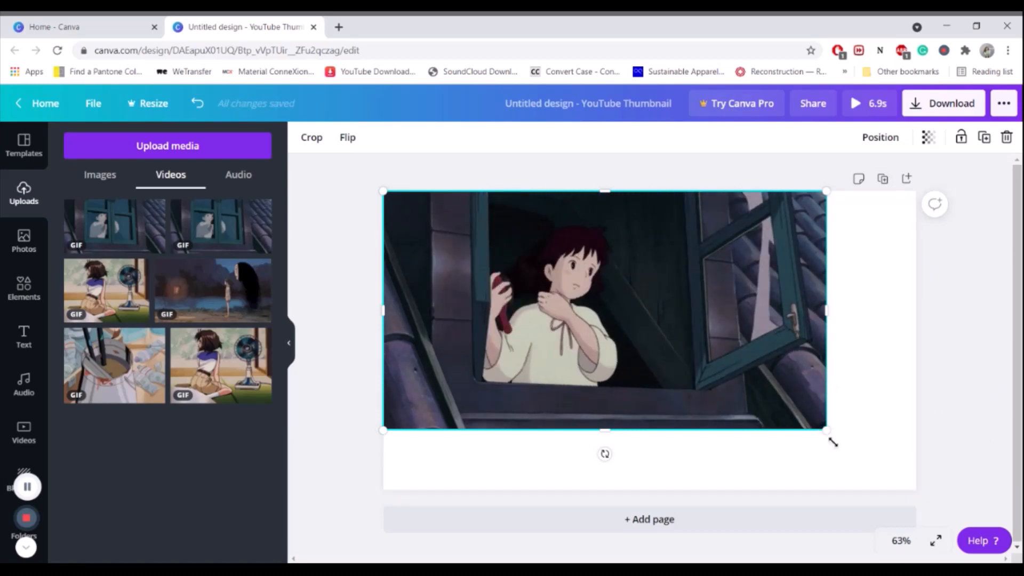
pyautogui.moveTo(870, 482); pyautogui.dragTo(927, 517)
pyautogui.click(344, 252)
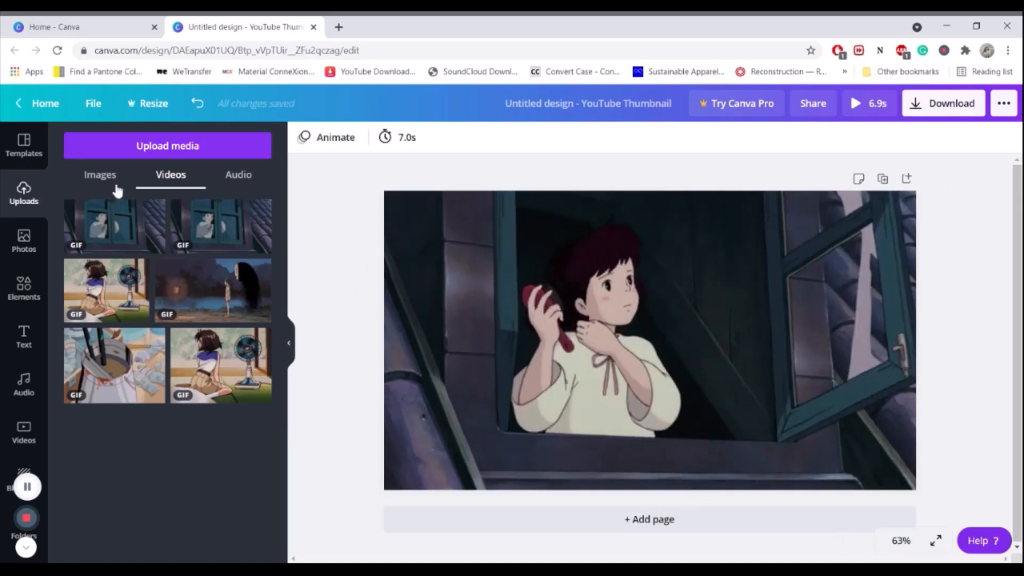
# - Add the uploaded white music player image over the GIF and move it slightly down
pyautogui.click(111, 178)
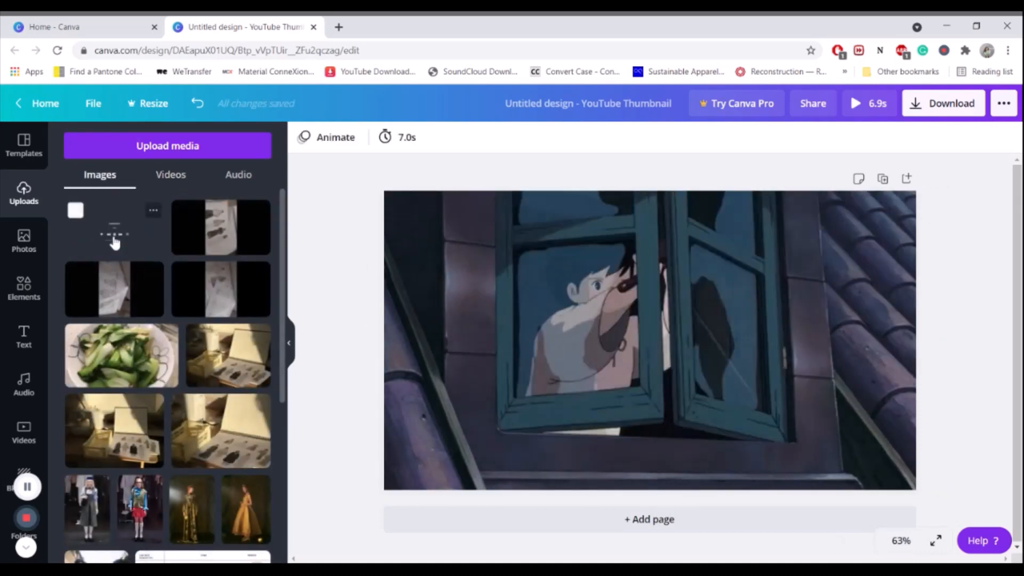
pyautogui.click(114, 240)
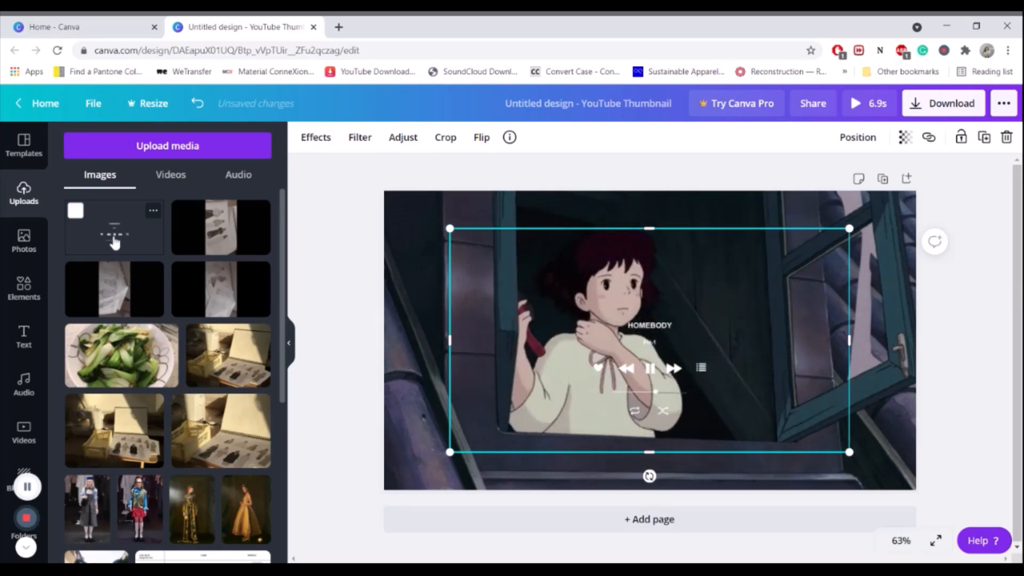
pyautogui.press('Delete')
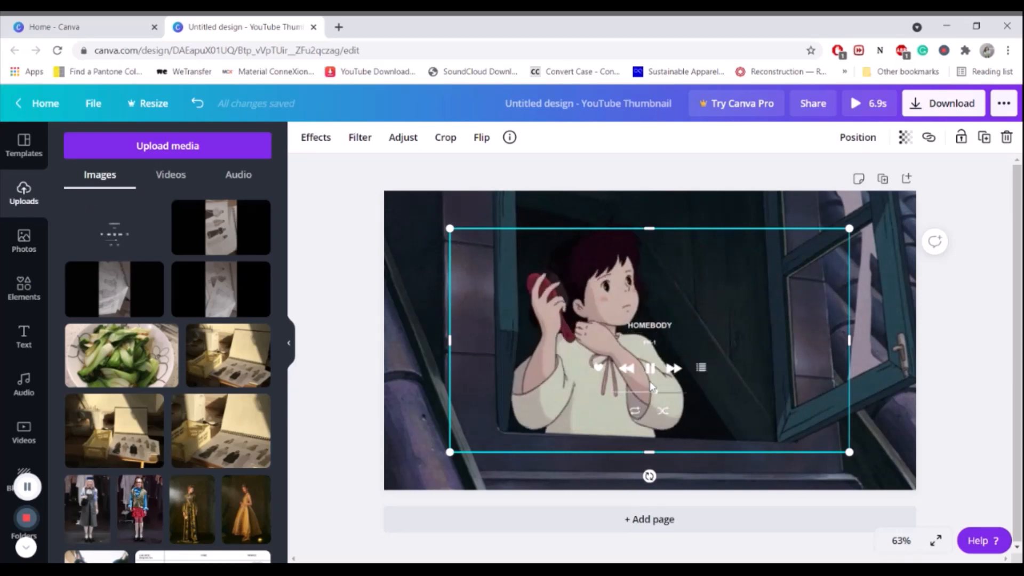
pyautogui.moveTo(651, 384); pyautogui.dragTo(652, 403)
pyautogui.click(985, 267)
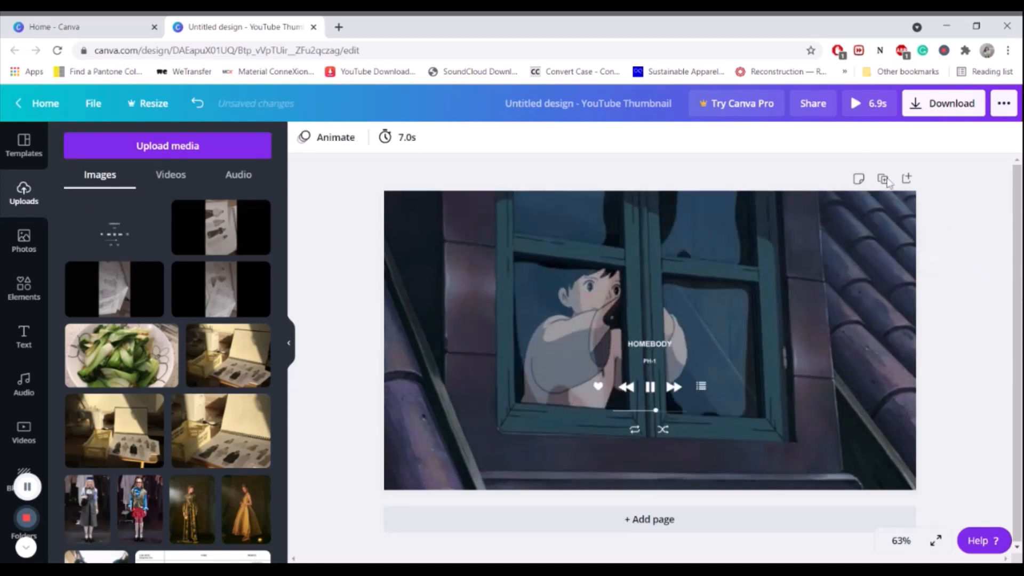
# - Lock the full-page GIF so it stays fixed as the background
pyautogui.click(871, 227)
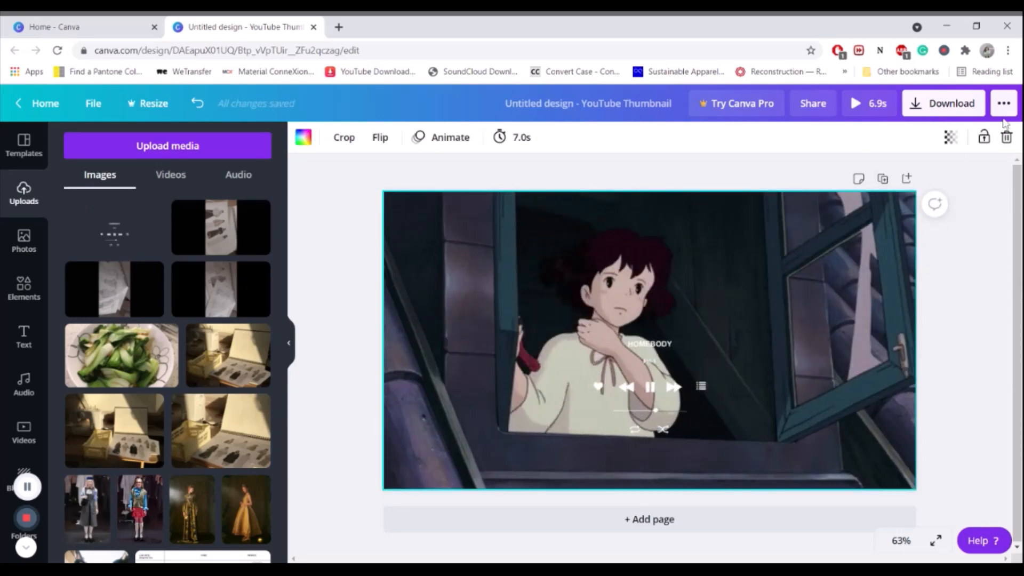
pyautogui.click(981, 340)
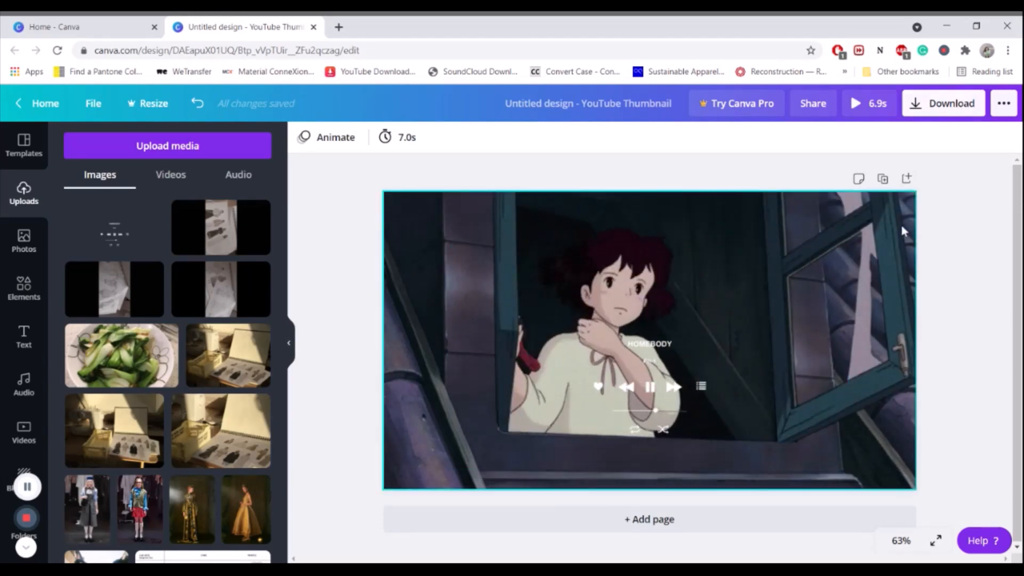
pyautogui.click(902, 229)
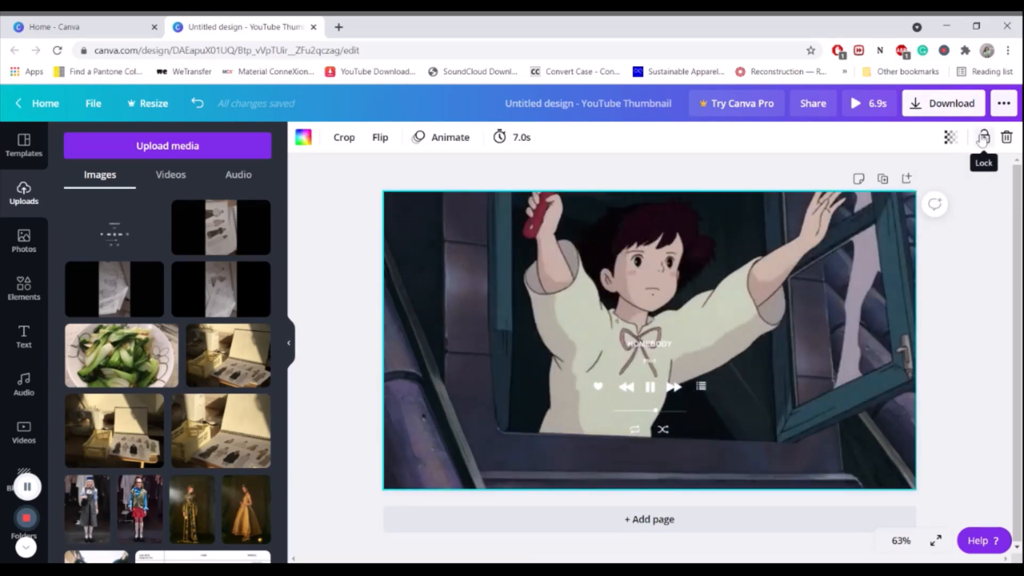
pyautogui.click(984, 138)
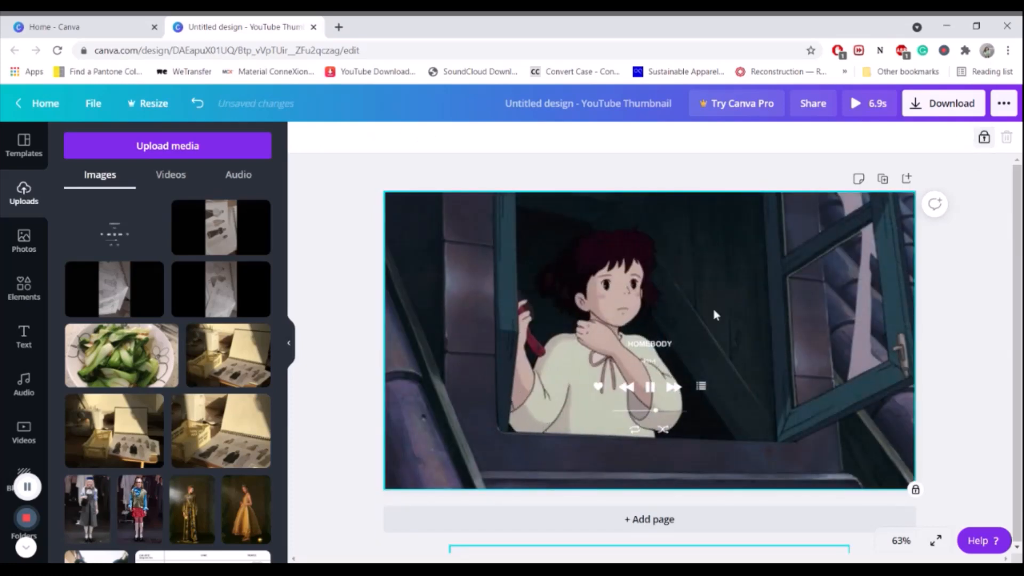
# - Try the player overlay lower on the page, enlarge it slightly and centre it horizontally and vertically
pyautogui.click(649, 348)
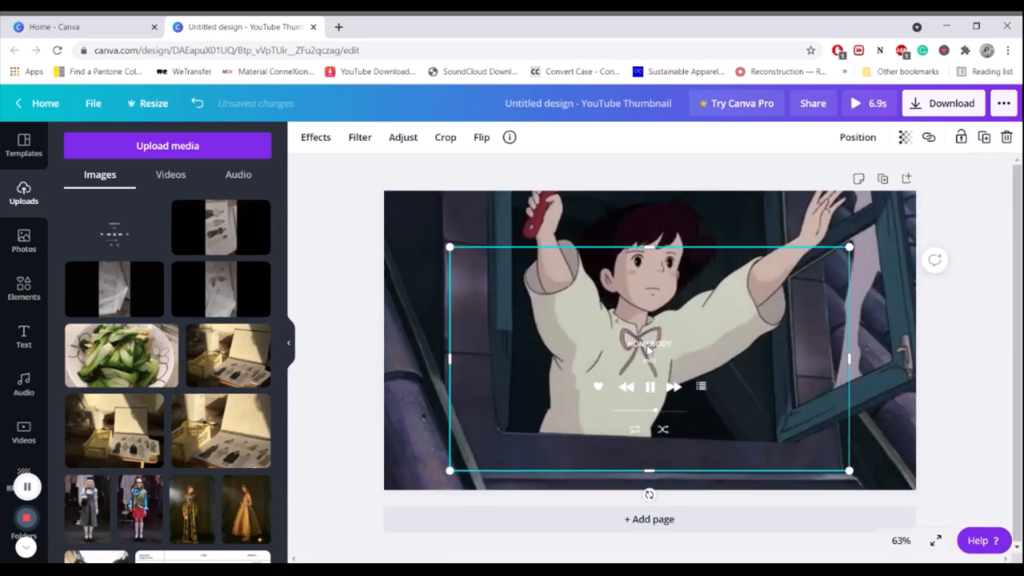
pyautogui.moveTo(649, 348)
pyautogui.mouseDown()
pyautogui.moveTo(632, 356)
pyautogui.moveTo(651, 357)
pyautogui.mouseUp()
pyautogui.moveTo(853, 330); pyautogui.dragTo(853, 330)
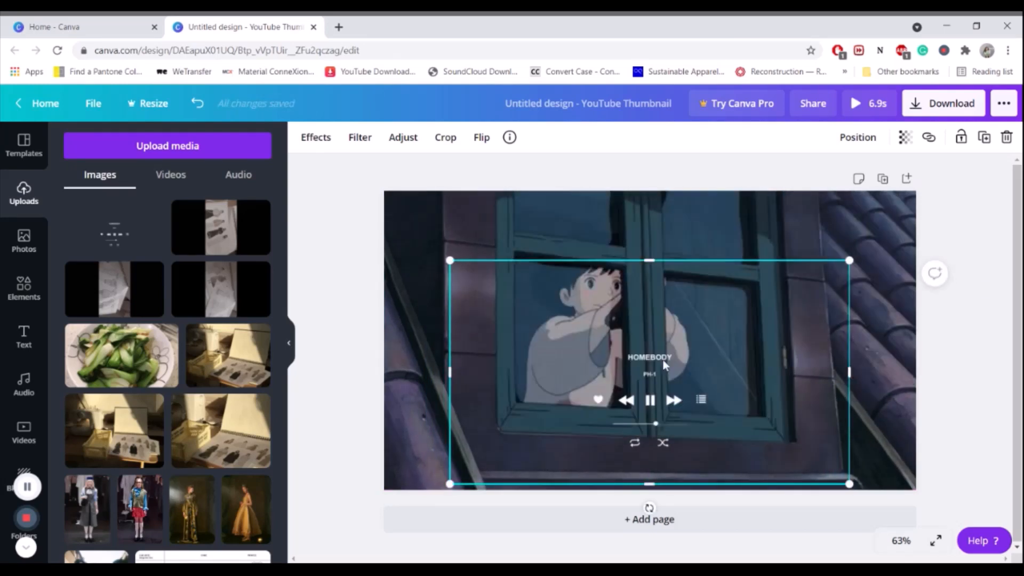
pyautogui.moveTo(661, 358); pyautogui.dragTo(843, 307)
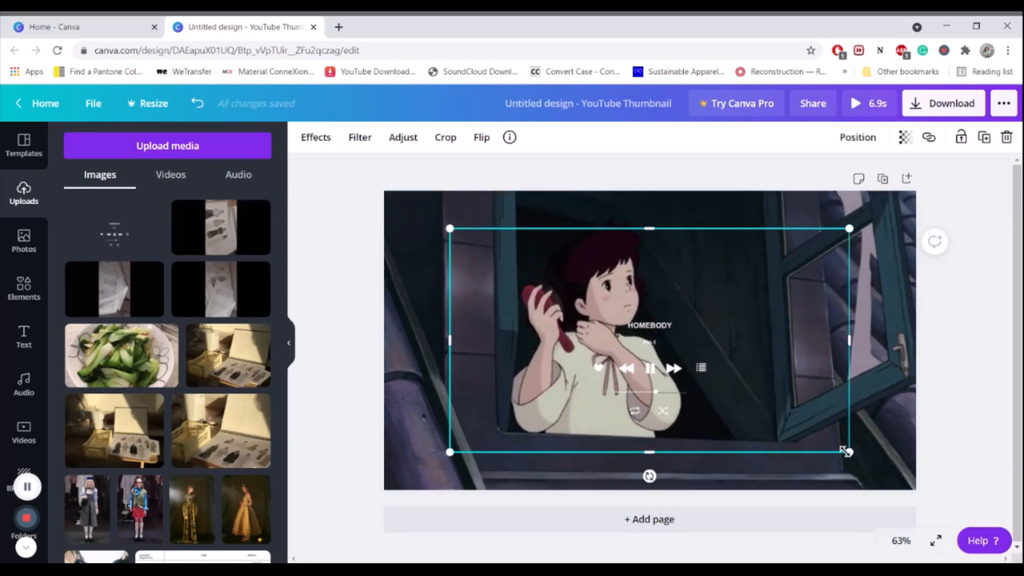
pyautogui.moveTo(847, 451); pyautogui.dragTo(866, 467)
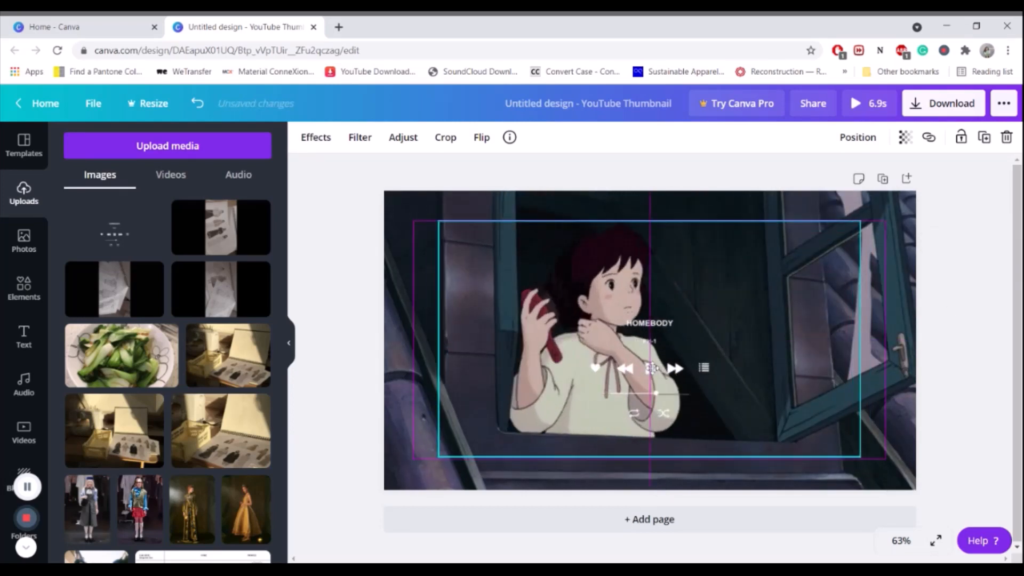
pyautogui.moveTo(658, 367); pyautogui.dragTo(654, 373)
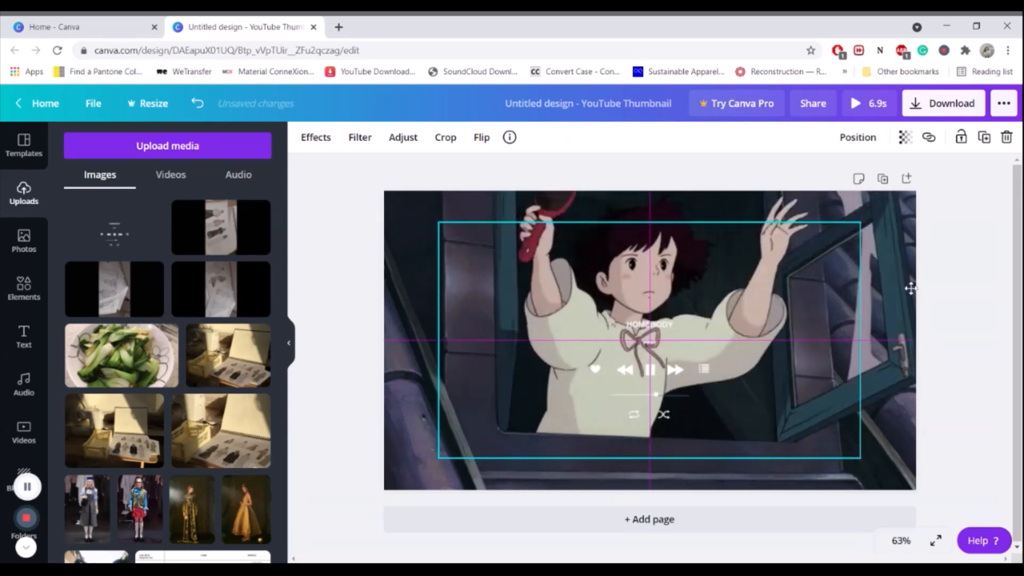
# - Add a blank second page to the design after the finished player page
pyautogui.click(944, 277)
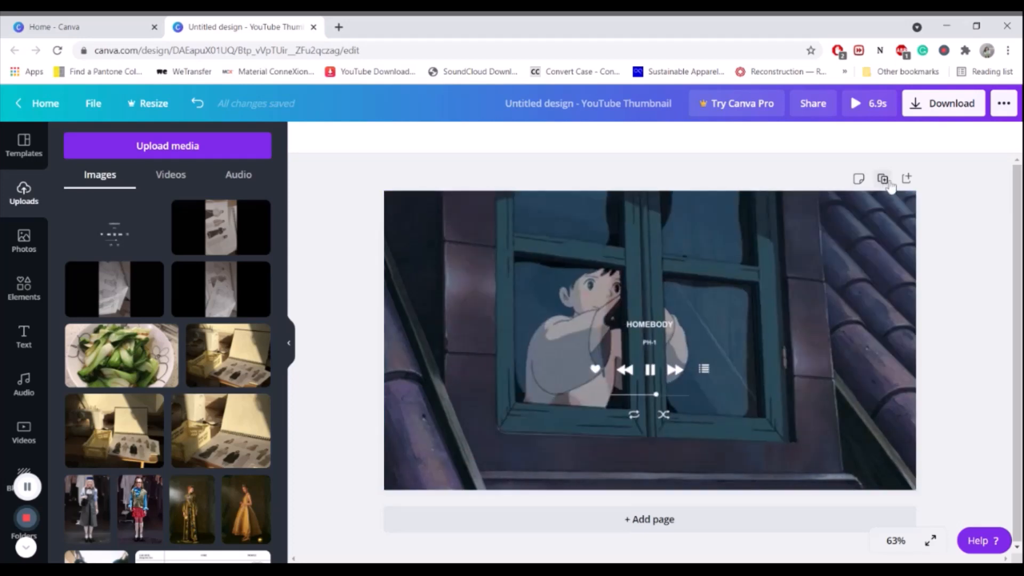
pyautogui.click(907, 179)
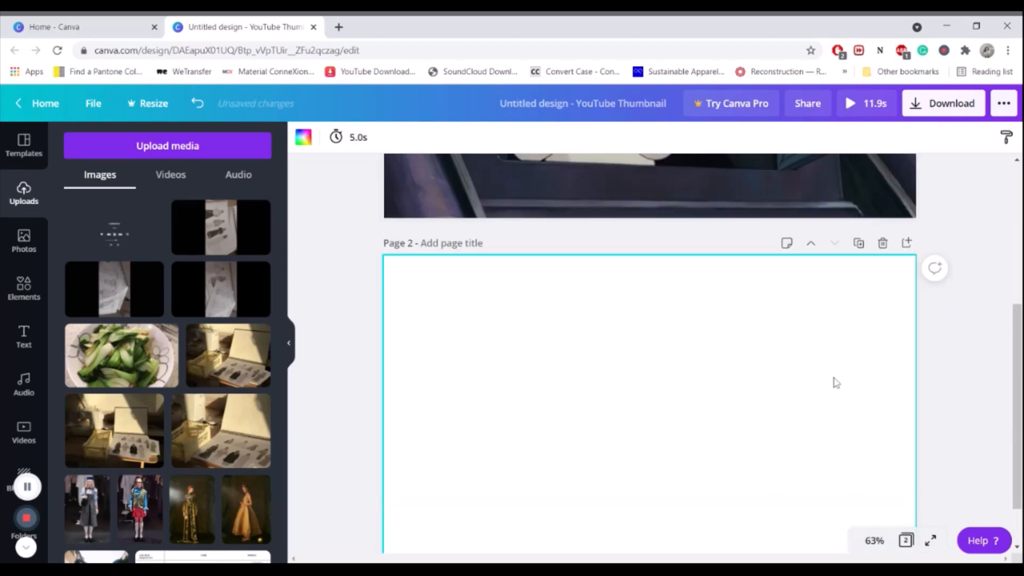
pyautogui.scroll(-1, 383, 291)
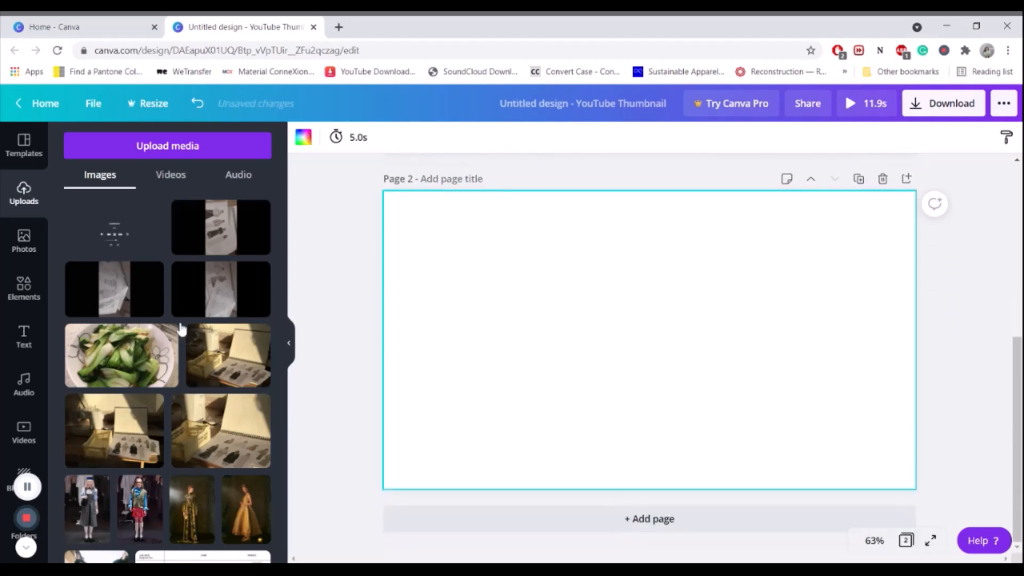
# - Add the uploaded lantern GIF with the black masked figure to page 2 and align it with the page's upper-left corner
pyautogui.click(171, 176)
pyautogui.click(188, 281)
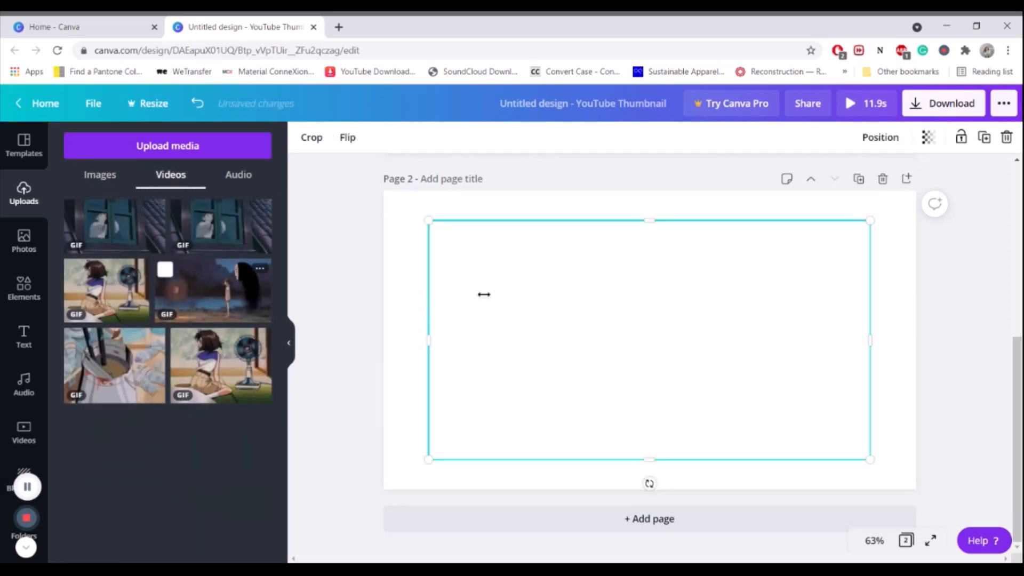
pyautogui.moveTo(532, 257); pyautogui.dragTo(501, 264)
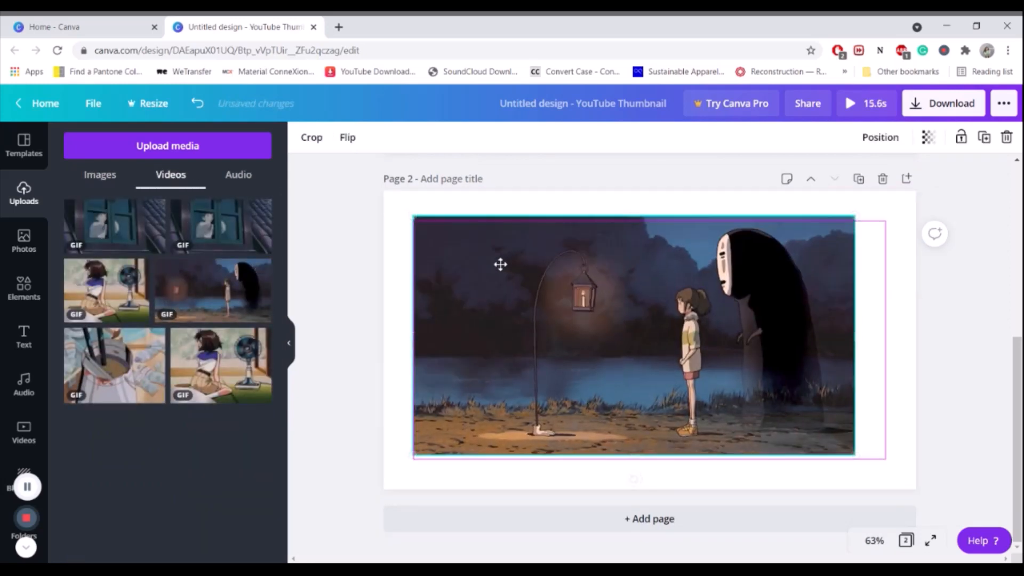
pyautogui.moveTo(447, 224); pyautogui.dragTo(525, 257)
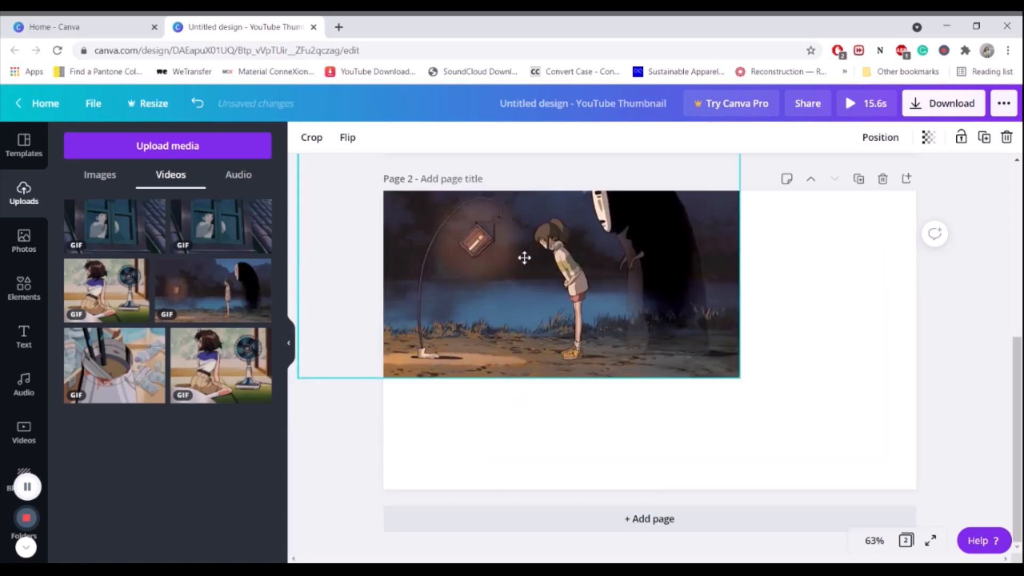
pyautogui.moveTo(551, 333); pyautogui.dragTo(596, 311)
pyautogui.moveTo(895, 414); pyautogui.dragTo(848, 435)
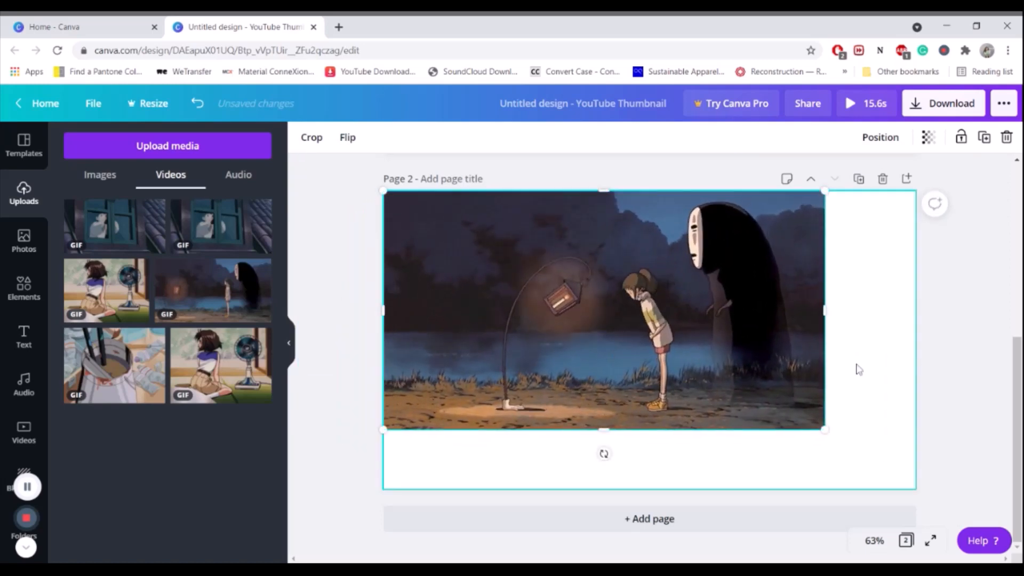
# - Download only page 1 of the design as an MP4 video and dismiss the referral offer
pyautogui.scroll(5, 896, 363)
pyautogui.click(949, 104)
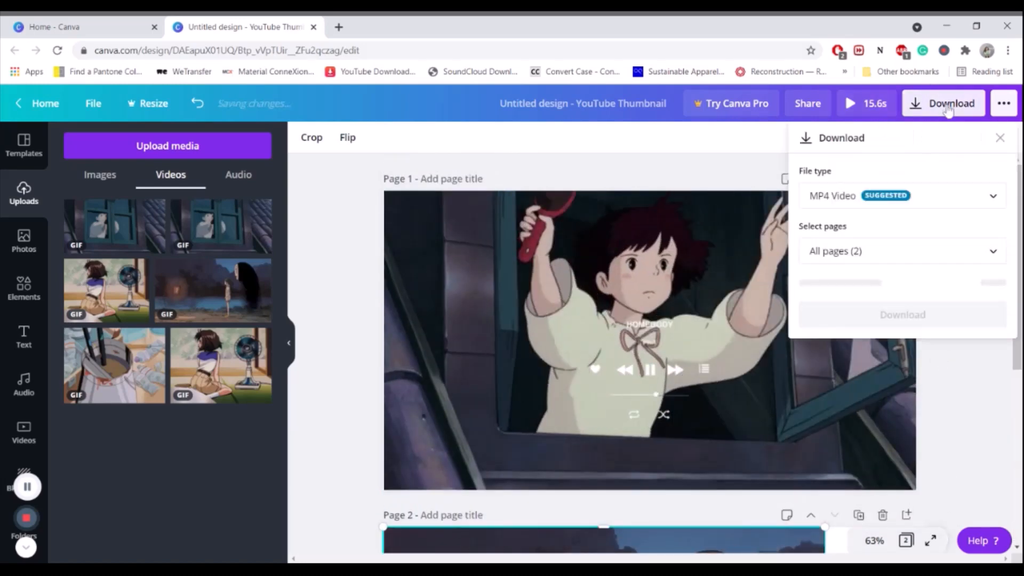
pyautogui.click(931, 252)
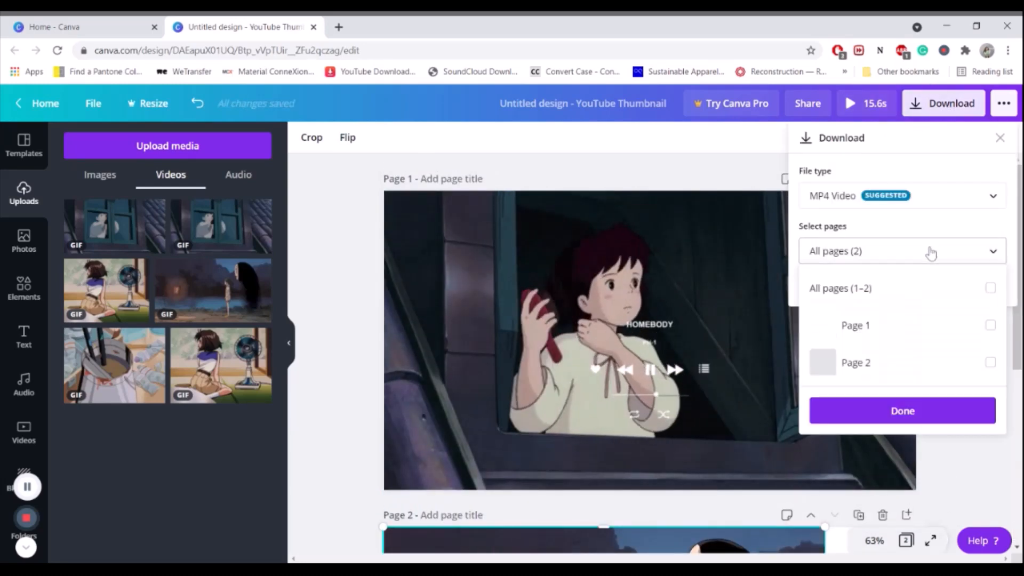
pyautogui.click(917, 330)
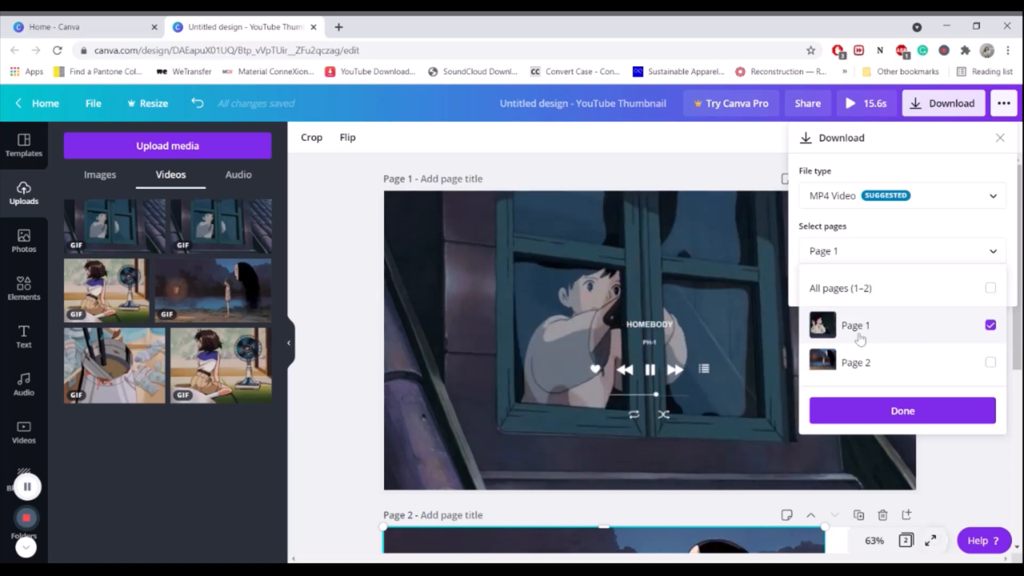
pyautogui.click(809, 193)
pyautogui.click(931, 201)
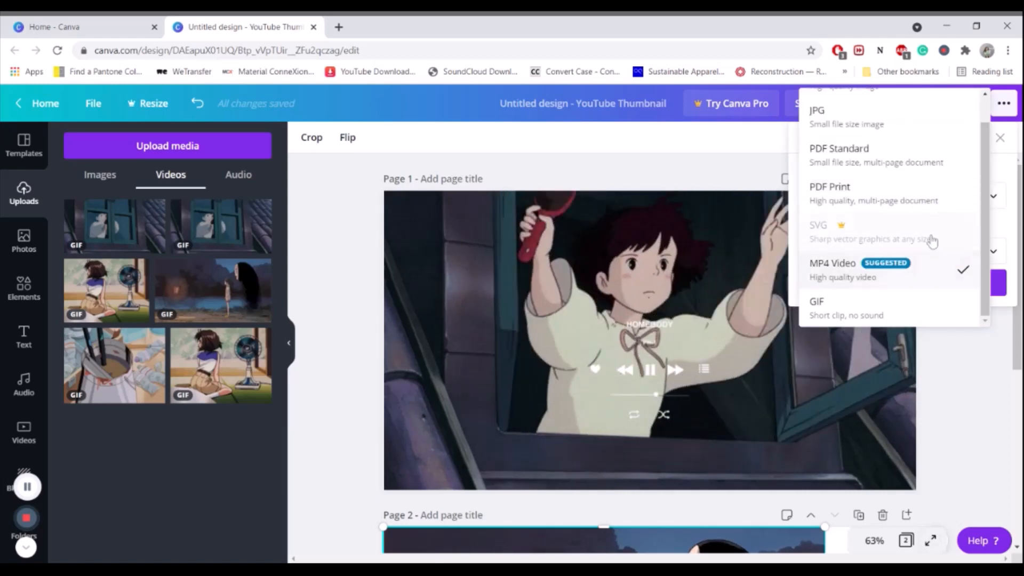
pyautogui.click(841, 270)
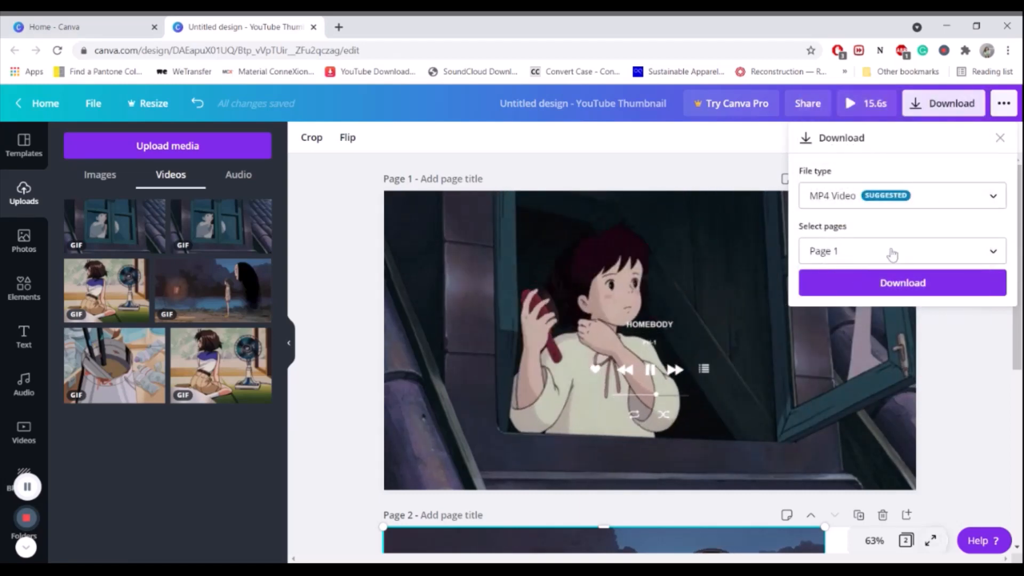
pyautogui.click(890, 251)
pyautogui.click(906, 413)
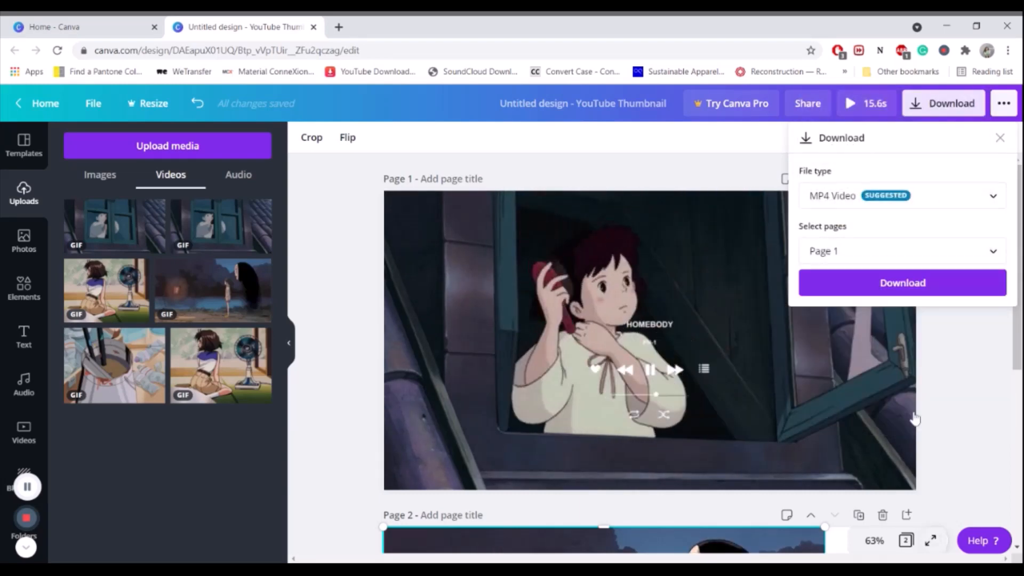
pyautogui.click(967, 295)
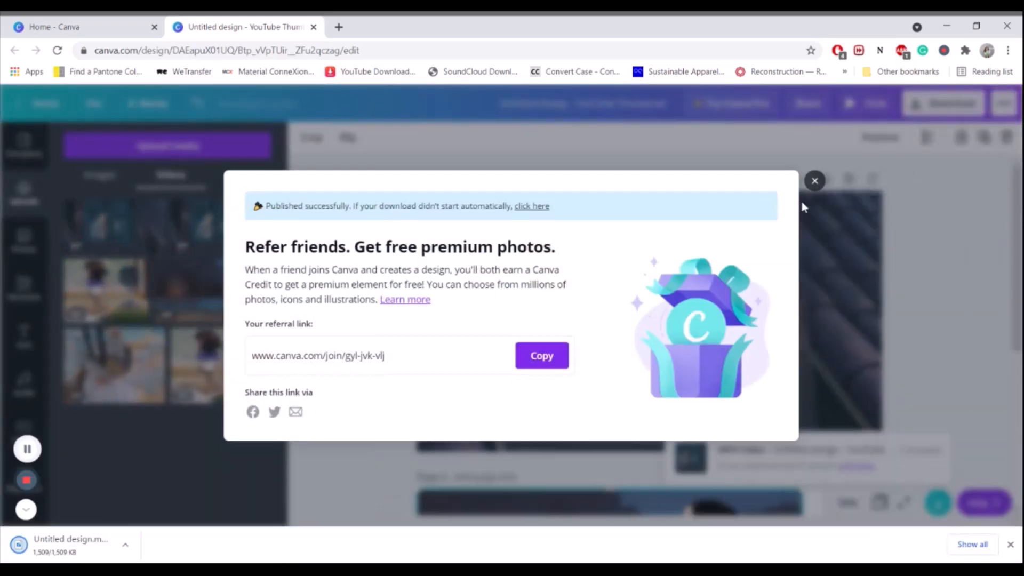
pyautogui.click(817, 182)
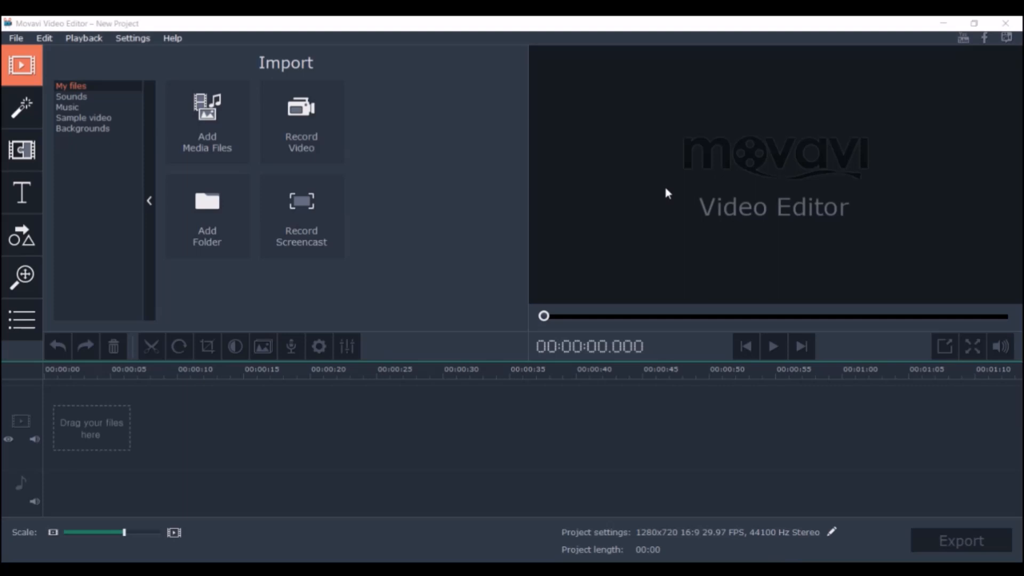
# - In Movavi Video Editor, import the "Untitled design" video from the Downloads folder onto the timeline
pyautogui.click(246, 162)
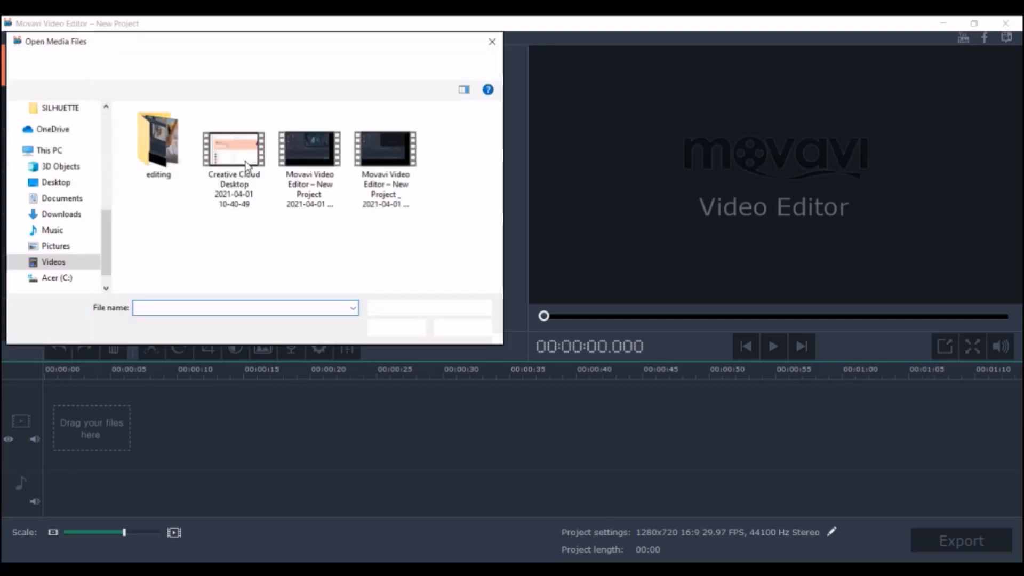
pyautogui.scroll(5, 78, 193)
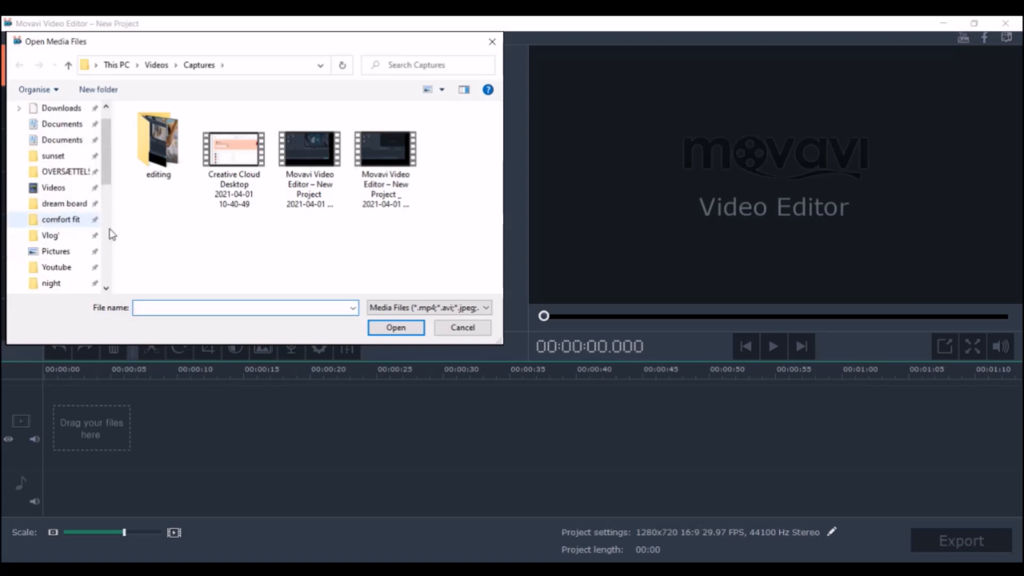
pyautogui.click(61, 150)
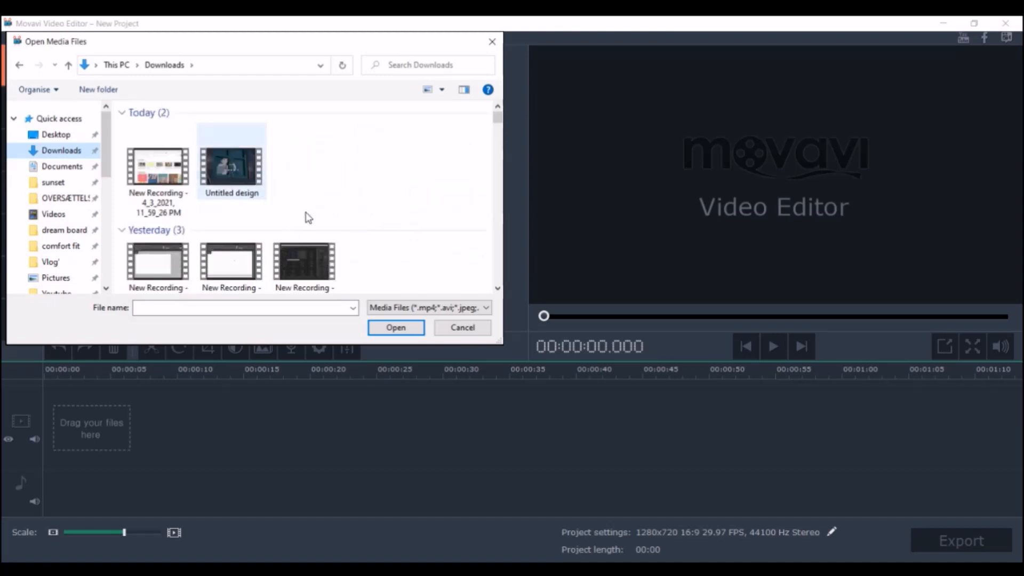
pyautogui.press('Return')
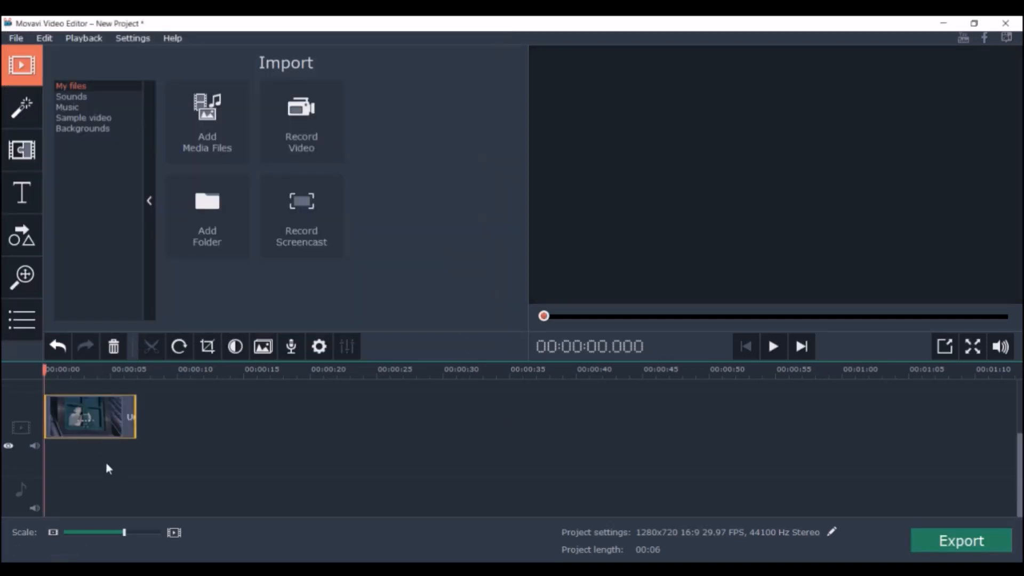
# - Import the song "Can Love Be Fair" from the night folder onto the audio track
pyautogui.click(261, 160)
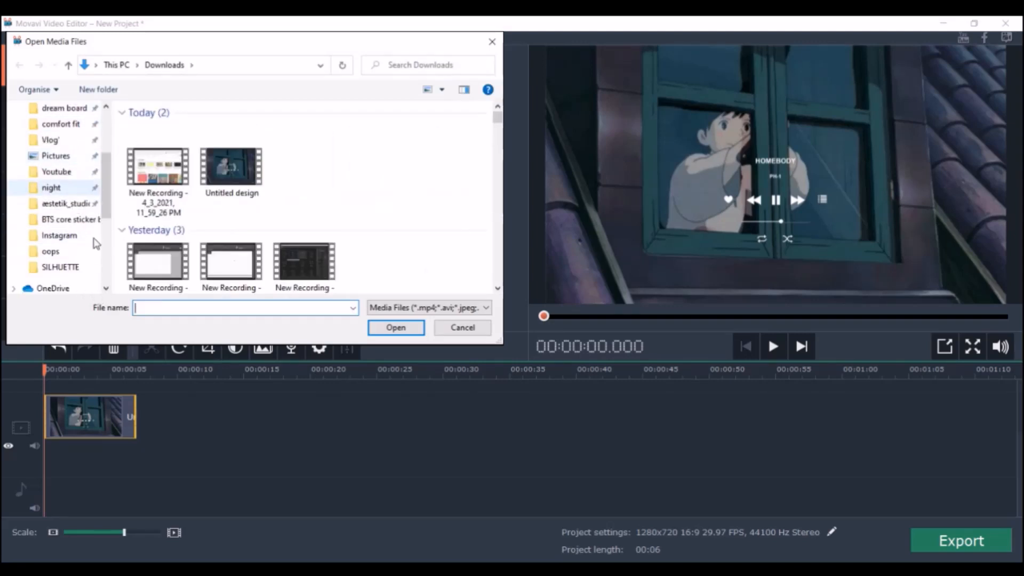
pyautogui.scroll(1, 88, 246)
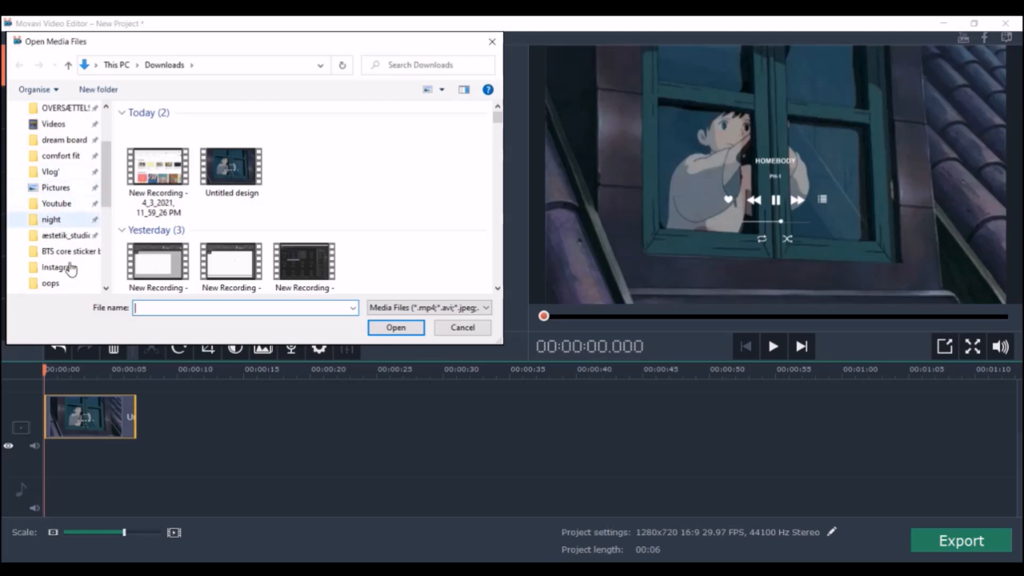
pyautogui.click(54, 220)
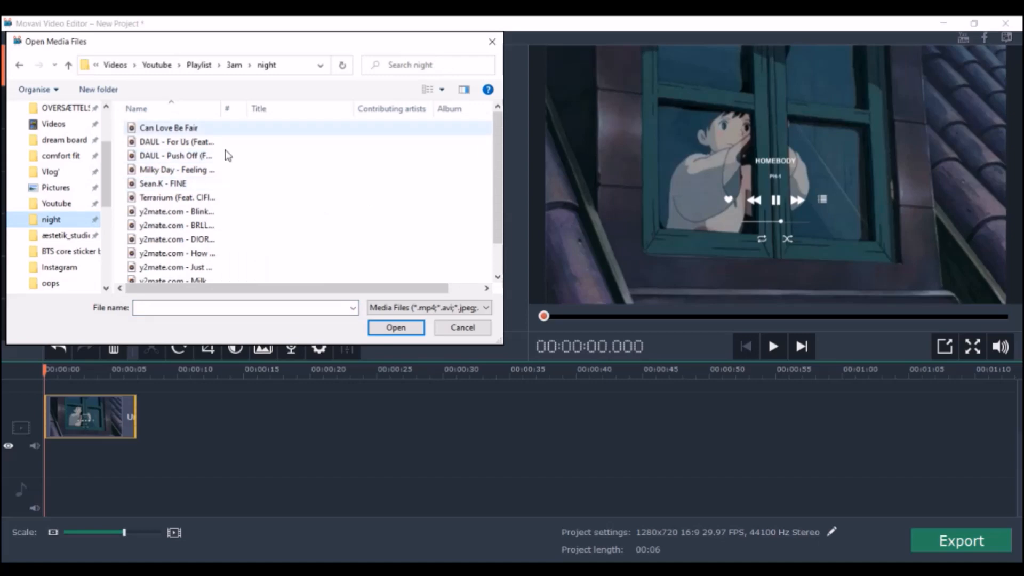
pyautogui.click(169, 128)
pyautogui.press('Return')
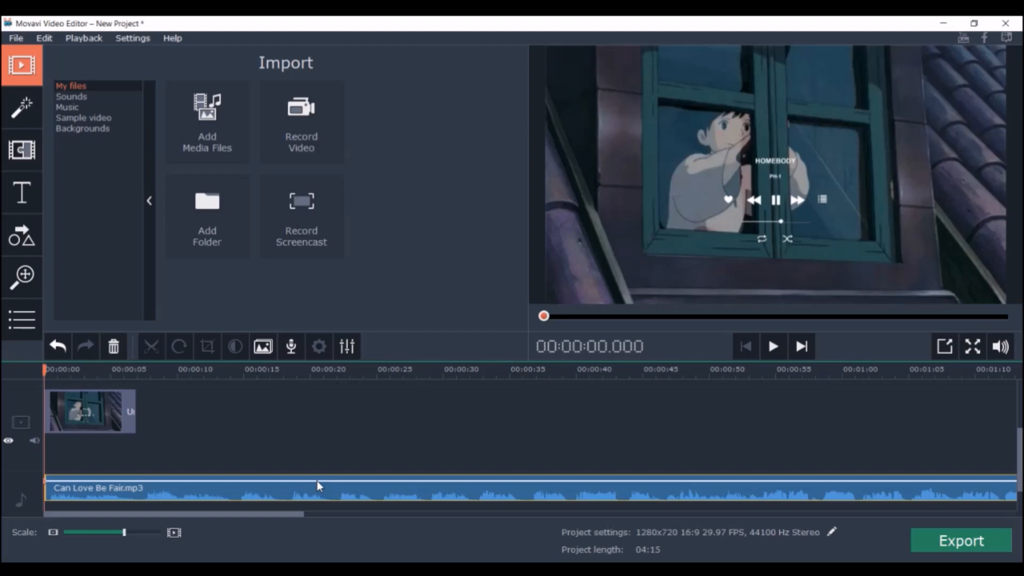
# - Copy the short video clip and paste it repeatedly end to end until the copies cover the whole length of the song
pyautogui.moveTo(173, 515)
pyautogui.mouseDown()
pyautogui.moveTo(888, 515)
pyautogui.moveTo(174, 514)
pyautogui.mouseUp()
pyautogui.scroll(-4, 531, 448)
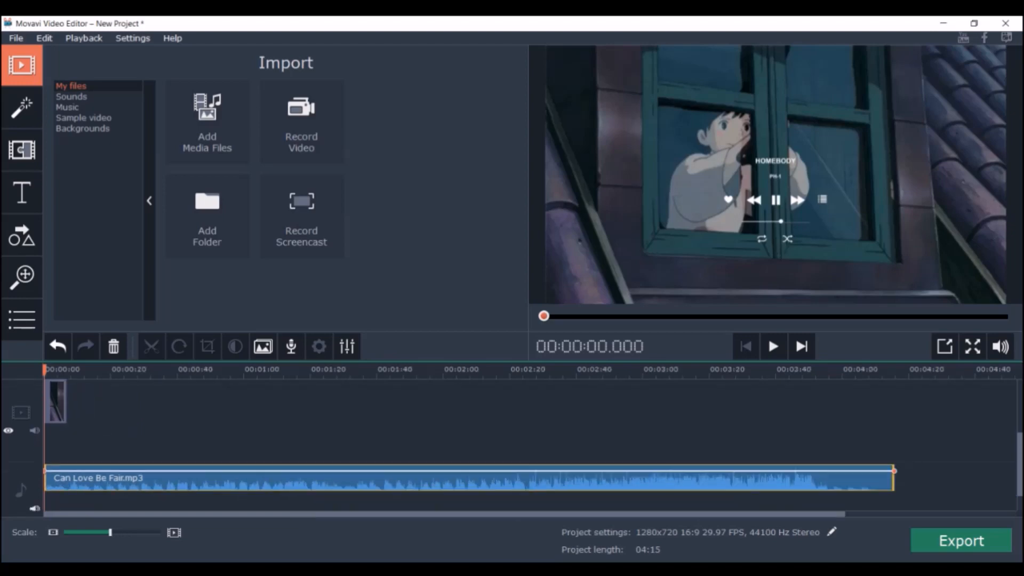
pyautogui.click(59, 410)
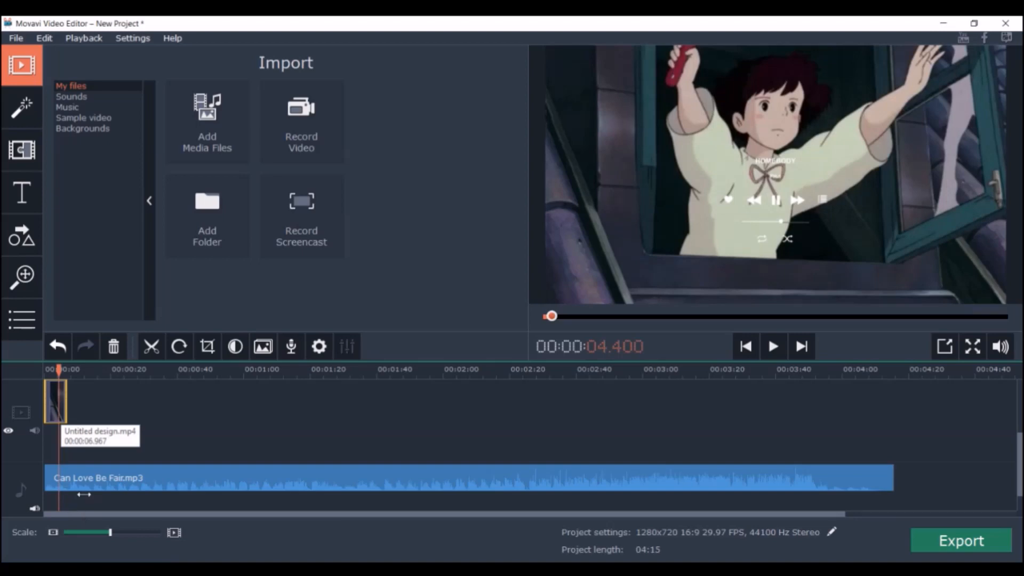
pyautogui.click(66, 409)
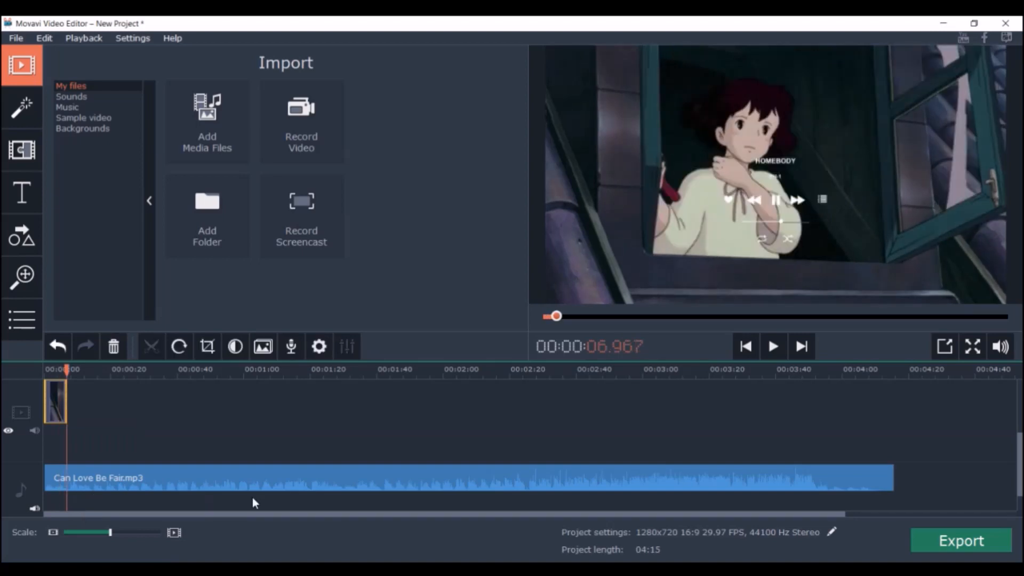
pyautogui.hotkey('ctrl', 'v')
pyautogui.hotkey('ctrl', 'v')
pyautogui.hotkey('ctrl', 'v')
pyautogui.hotkey('ctrl', 'v')
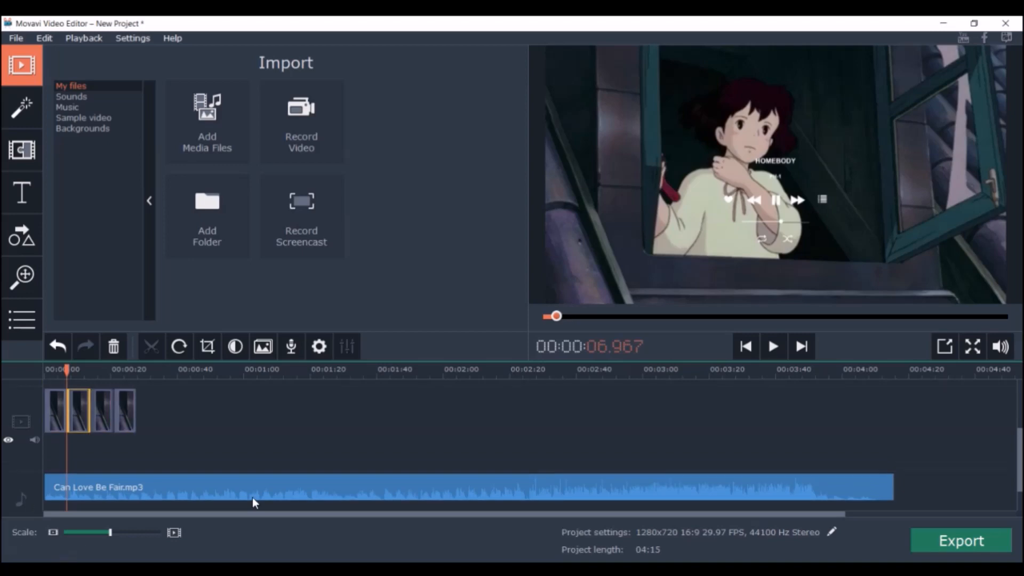
pyautogui.hotkey('ctrl', 'v')
pyautogui.hotkey('ctrl', 'v')
pyautogui.hotkey('ctrl', 'v')
pyautogui.hotkey('ctrl', 'v')
pyautogui.hotkey('ctrl', 'v')
pyautogui.hotkey('ctrl', 'v')
pyautogui.hotkey('ctrl', 'v')
pyautogui.hotkey('ctrl', 'v')
pyautogui.hotkey('ctrl', 'v')
pyautogui.hotkey('ctrl', 'v')
pyautogui.hotkey('ctrl', 'v')
pyautogui.hotkey('ctrl', 'v')
pyautogui.hotkey('ctrl', 'v')
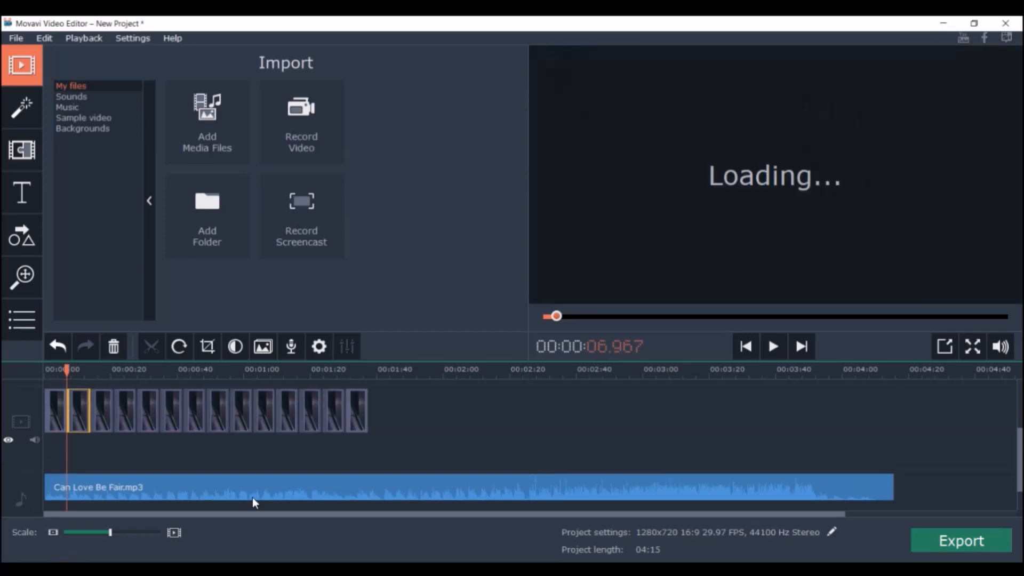
pyautogui.hotkey('ctrl', 'v')
pyautogui.hotkey('ctrl', 'v')
pyautogui.hotkey('ctrl', 'v')
pyautogui.hotkey('ctrl', 'v')
pyautogui.hotkey('ctrl', 'v')
pyautogui.hotkey('ctrl', 'v')
pyautogui.hotkey('ctrl', 'v')
pyautogui.hotkey('ctrl', 'v')
pyautogui.hotkey('ctrl', 'v')
pyautogui.hotkey('ctrl', 'v')
pyautogui.hotkey('ctrl', 'v')
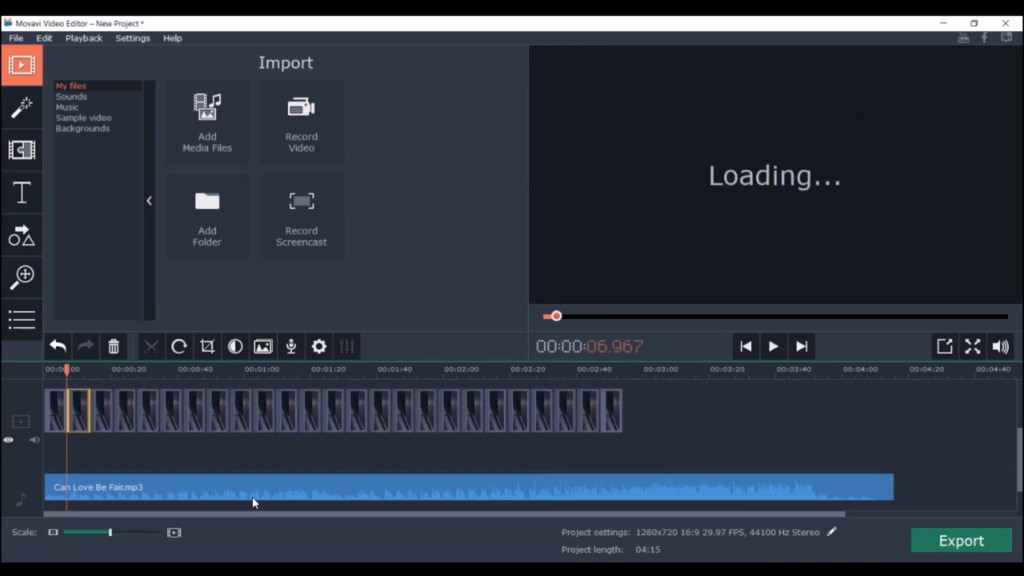
pyautogui.hotkey('ctrl', 'v')
pyautogui.hotkey('ctrl', 'v')
pyautogui.hotkey('ctrl', 'v')
pyautogui.hotkey('ctrl', 'v')
pyautogui.hotkey('ctrl', 'v')
pyautogui.hotkey('ctrl', 'v')
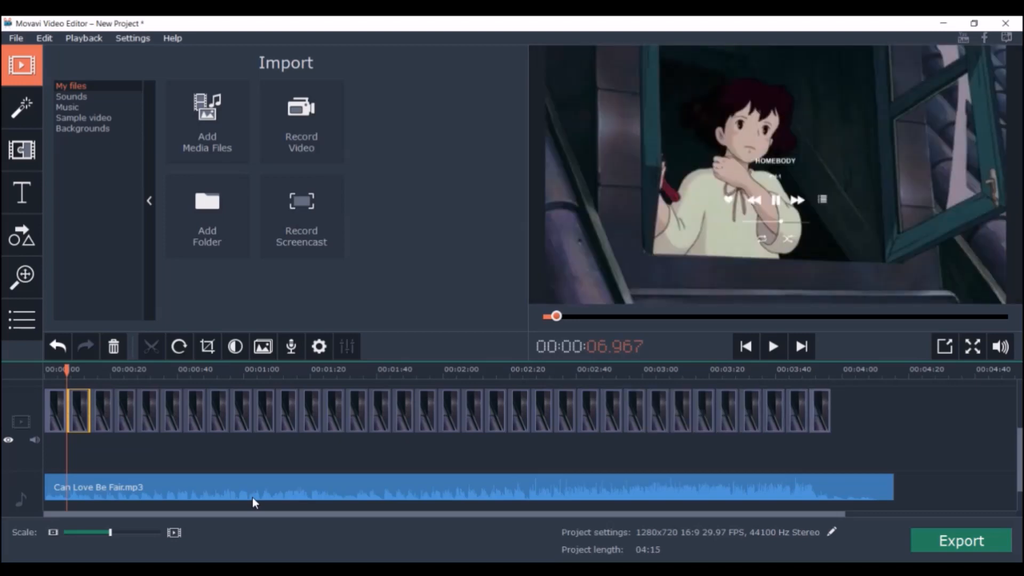
pyautogui.hotkey('ctrl', 'v')
pyautogui.hotkey('ctrl', 'v')
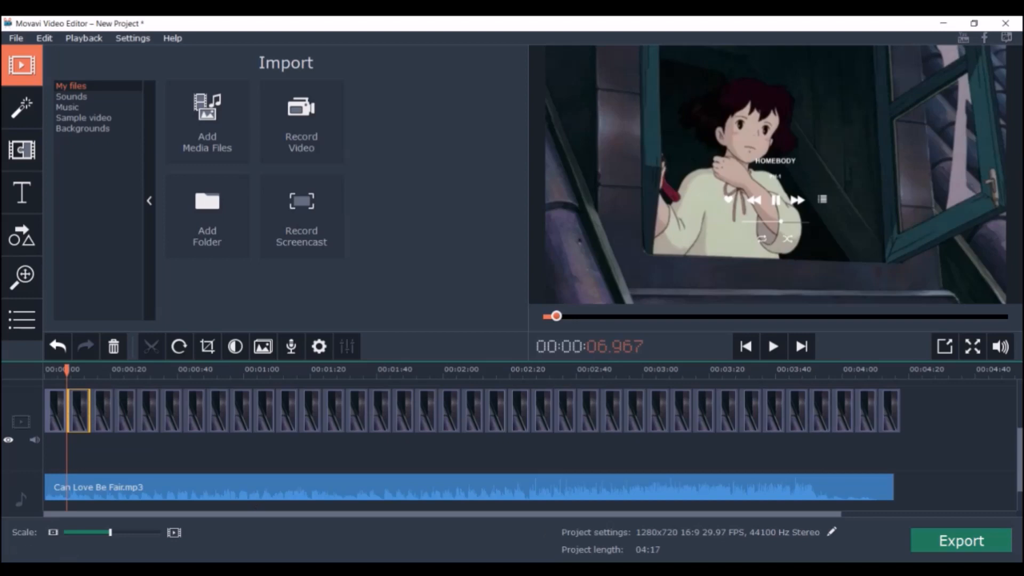
# - Split the last video clip at the end of the song, at about 04:15.8, and delete the excess piece
pyautogui.click(893, 418)
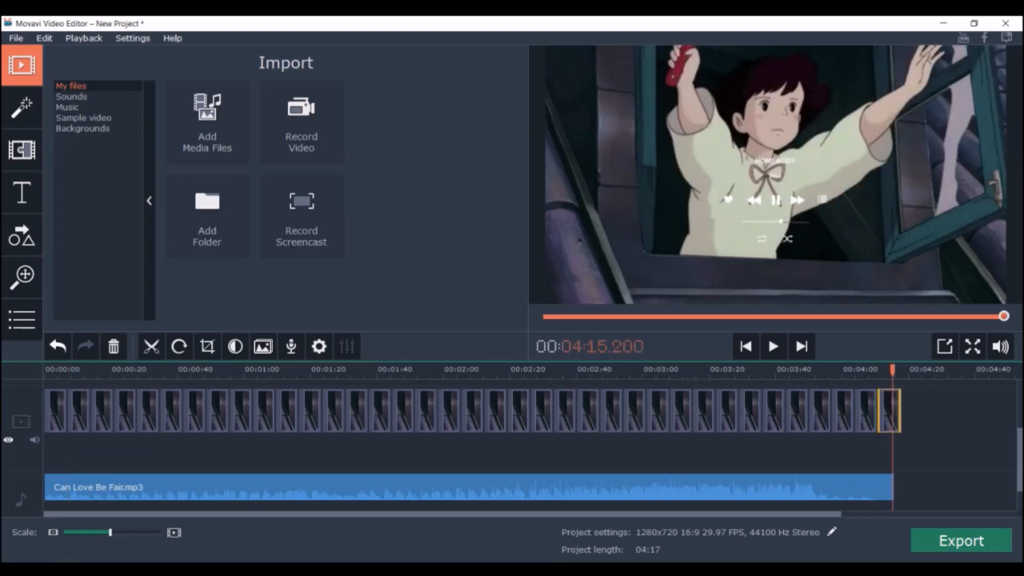
pyautogui.click(876, 489)
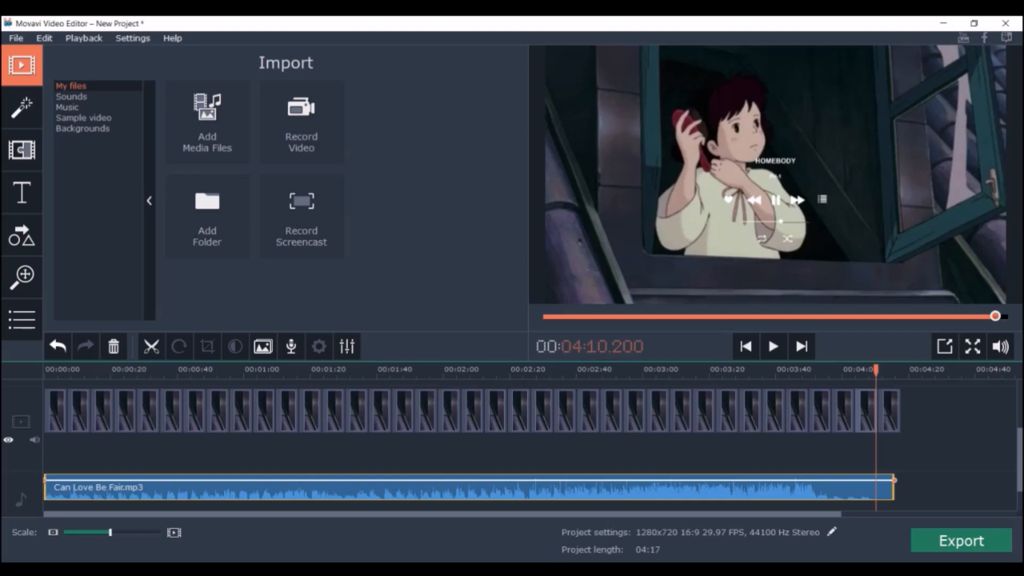
pyautogui.click(894, 489)
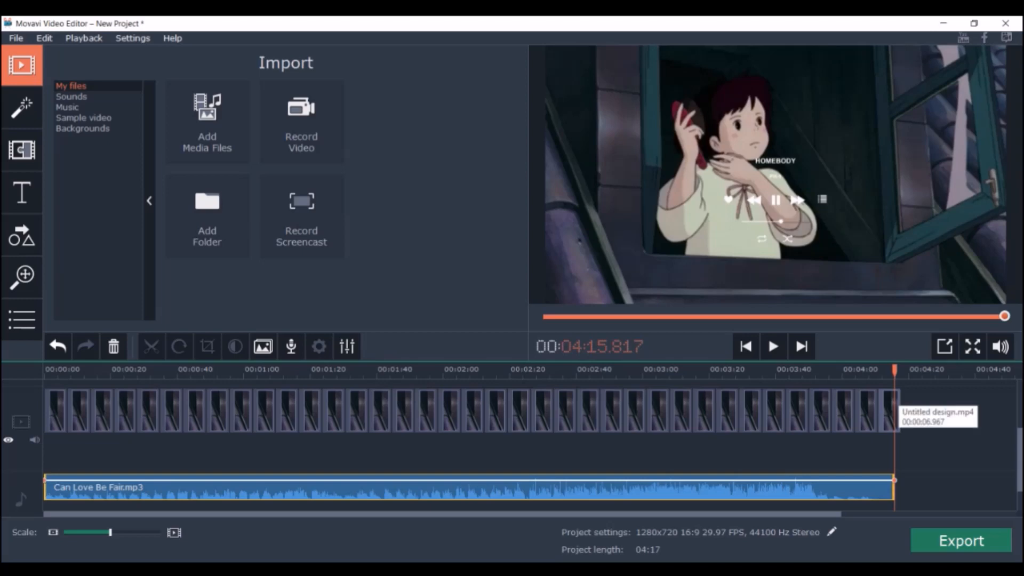
pyautogui.click(894, 402)
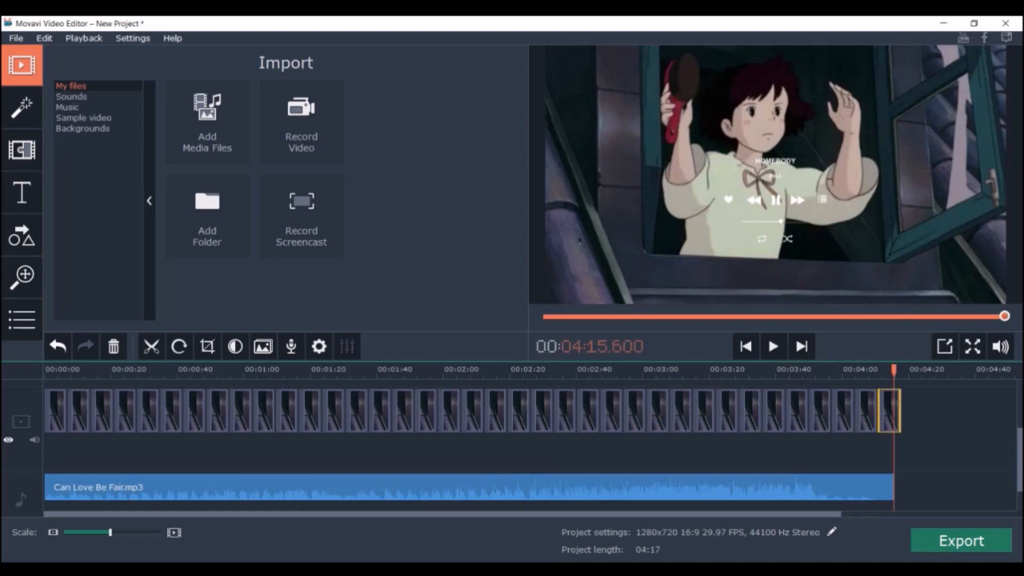
pyautogui.click(895, 401)
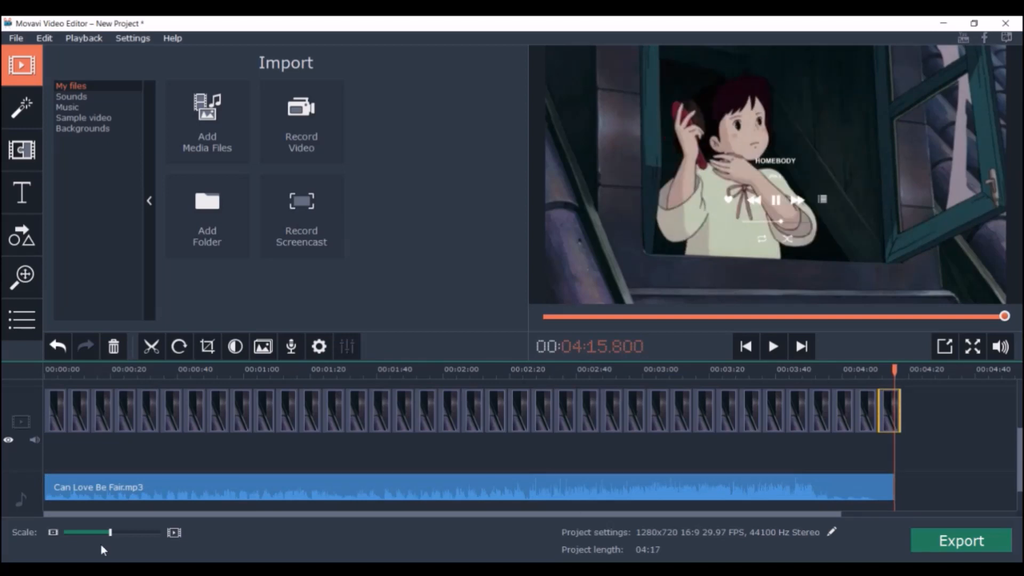
pyautogui.click(152, 347)
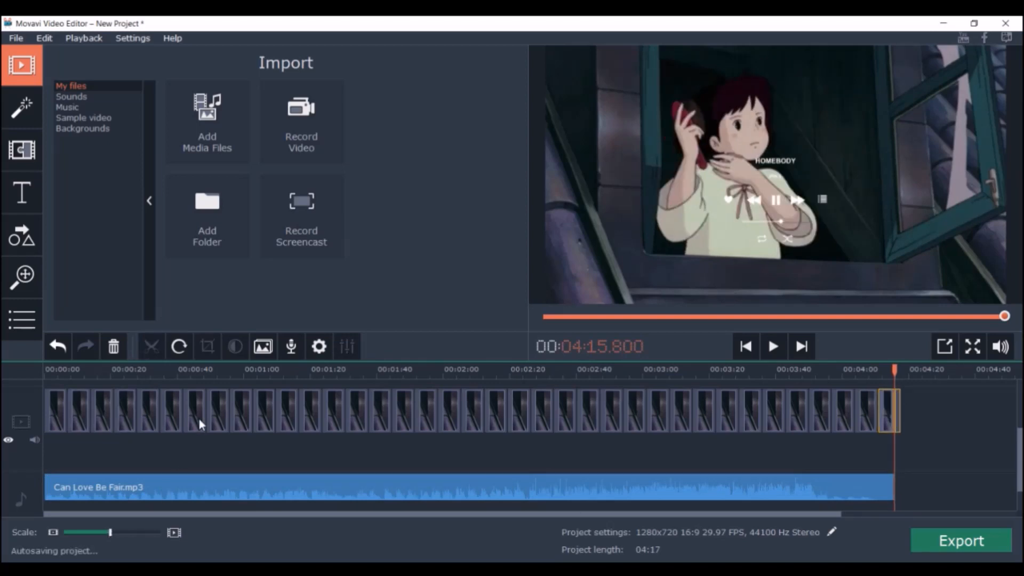
pyautogui.click(897, 410)
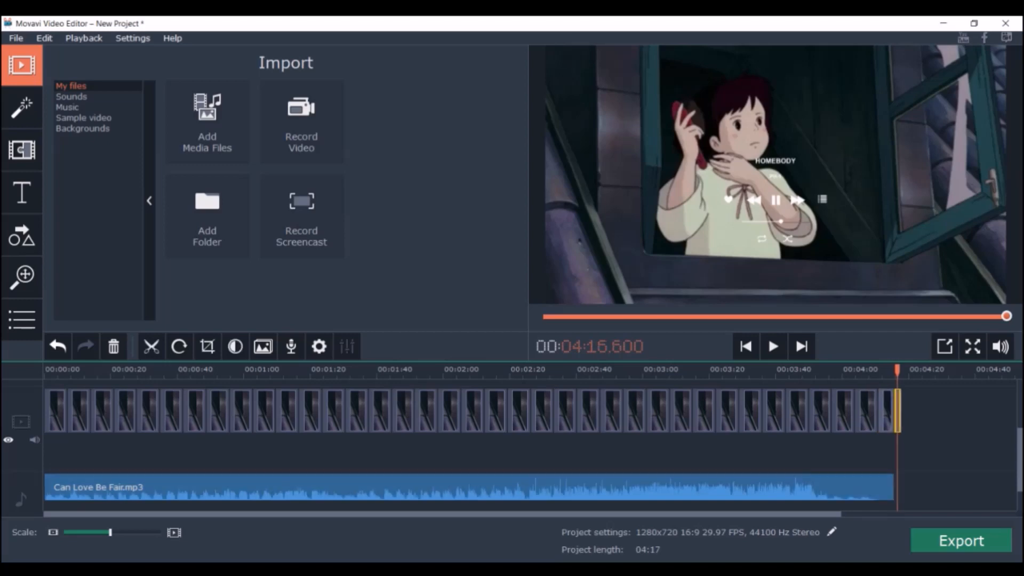
pyautogui.press('Delete')
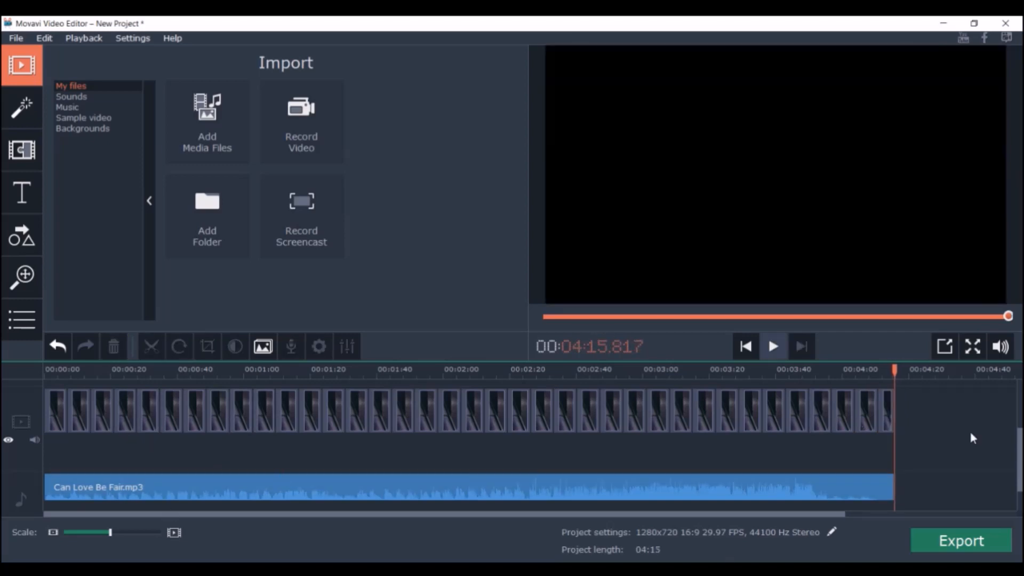
# - Mute the preview sound and play the project from the beginning for about 22 seconds to check the looping clips
pyautogui.moveTo(895, 370); pyautogui.dragTo(5, 524)
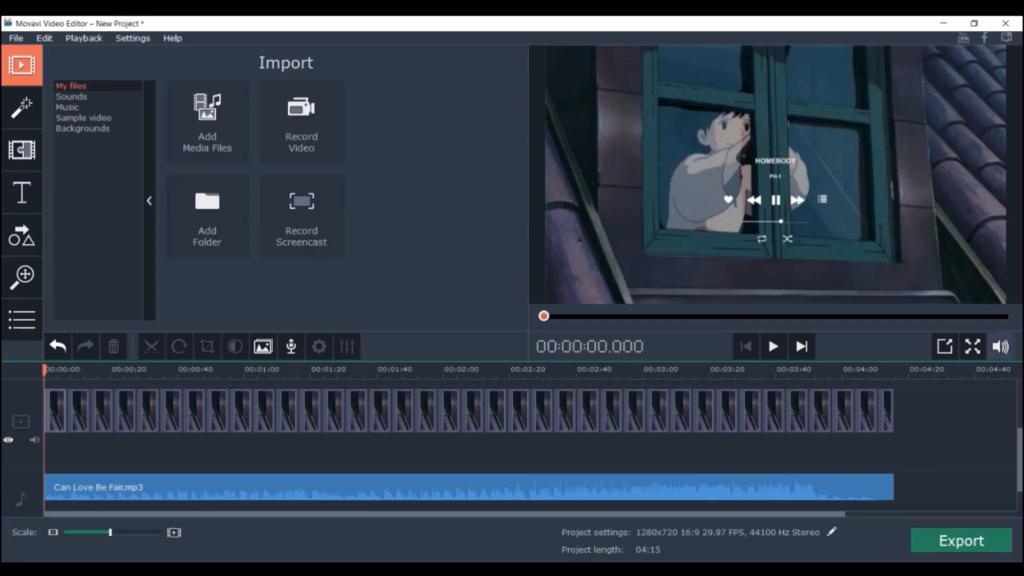
pyautogui.click(1001, 347)
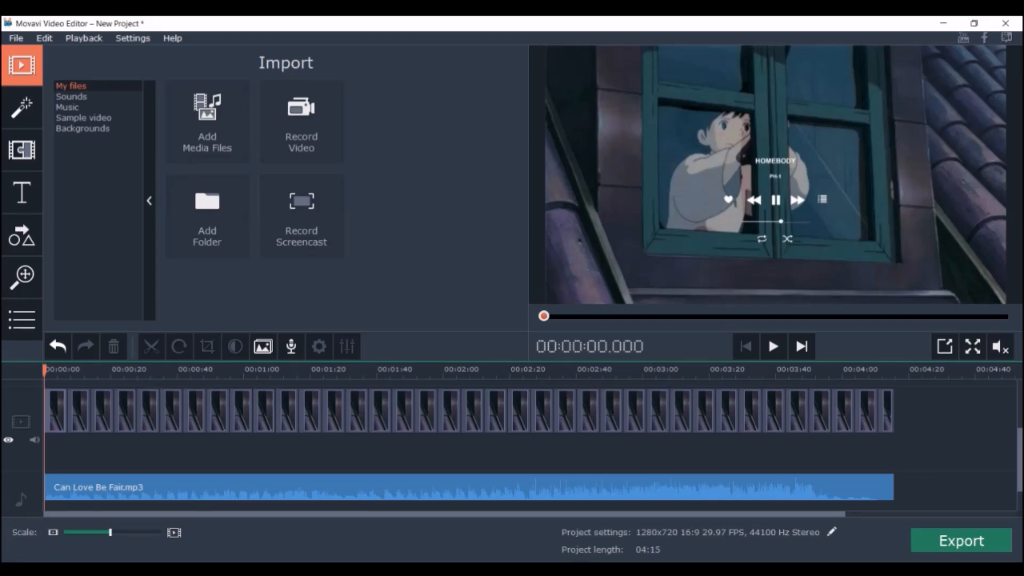
pyautogui.press('space')
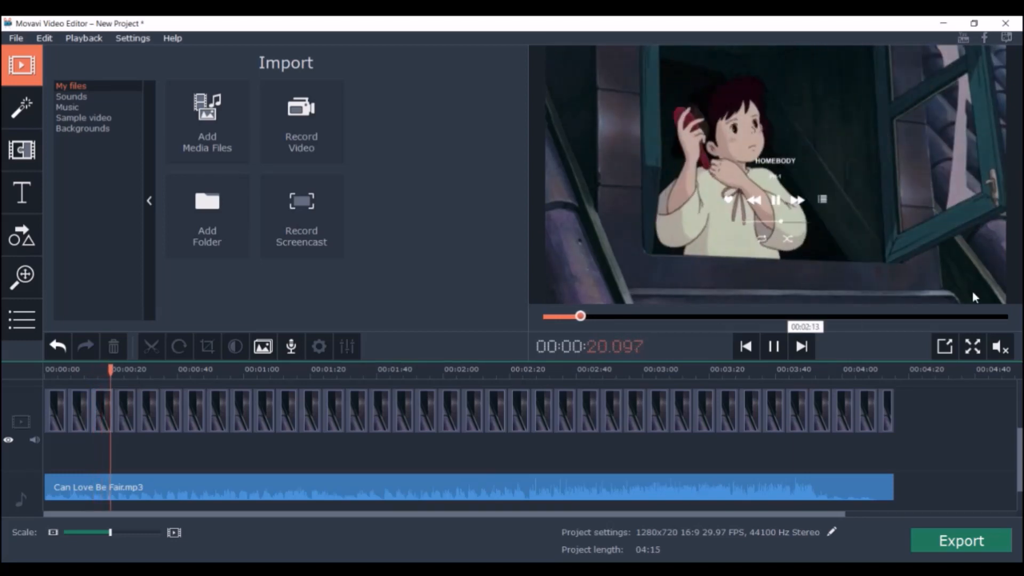
pyautogui.press('space')
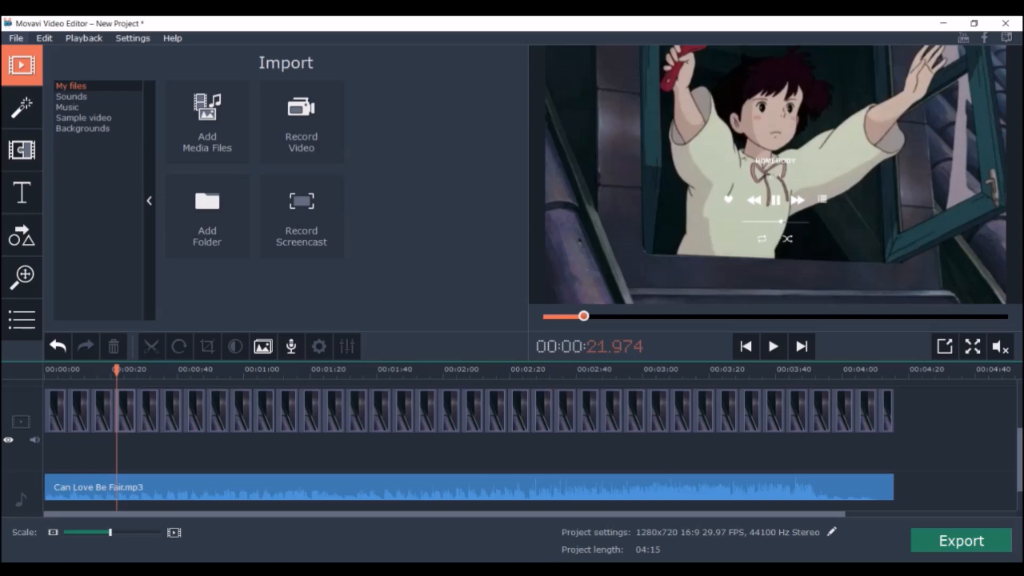
# - Set up the project's export as MP4 with H.264 codec at Highest quality, keeping the "morning playlist" save folder
pyautogui.hotkey('ctrl', 'e')
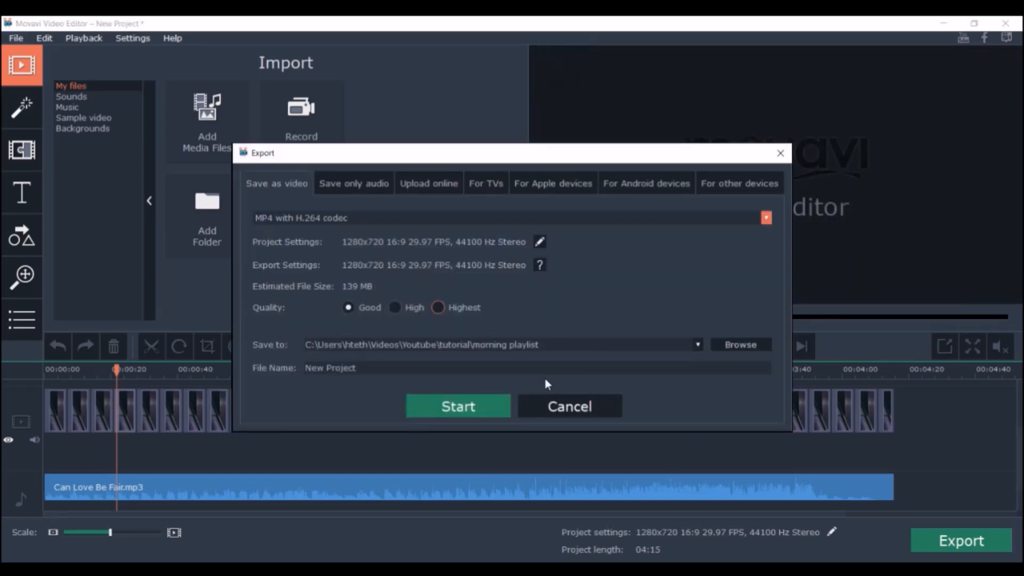
pyautogui.click(438, 307)
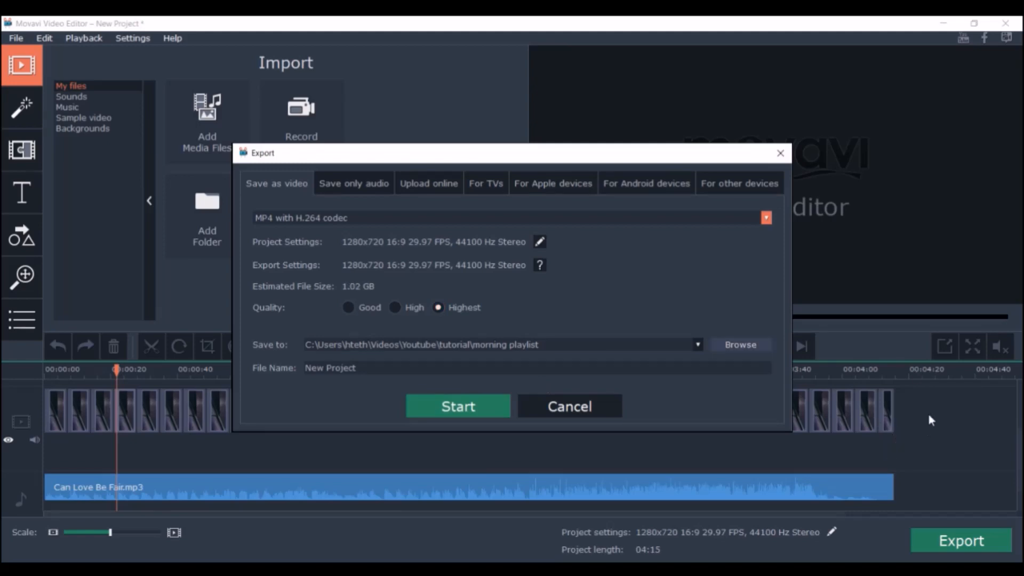
pyautogui.click(741, 345)
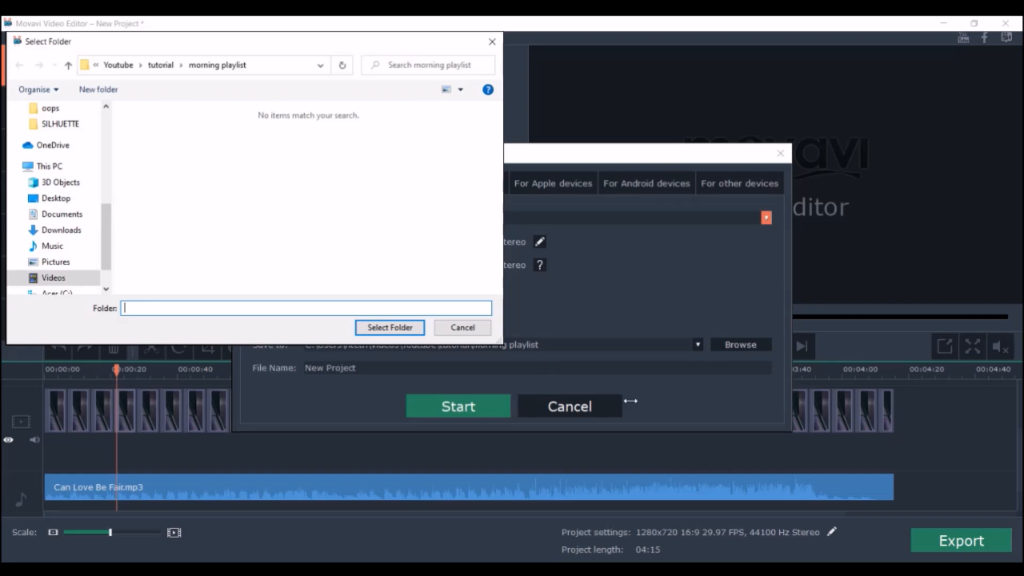
pyautogui.press('Escape')
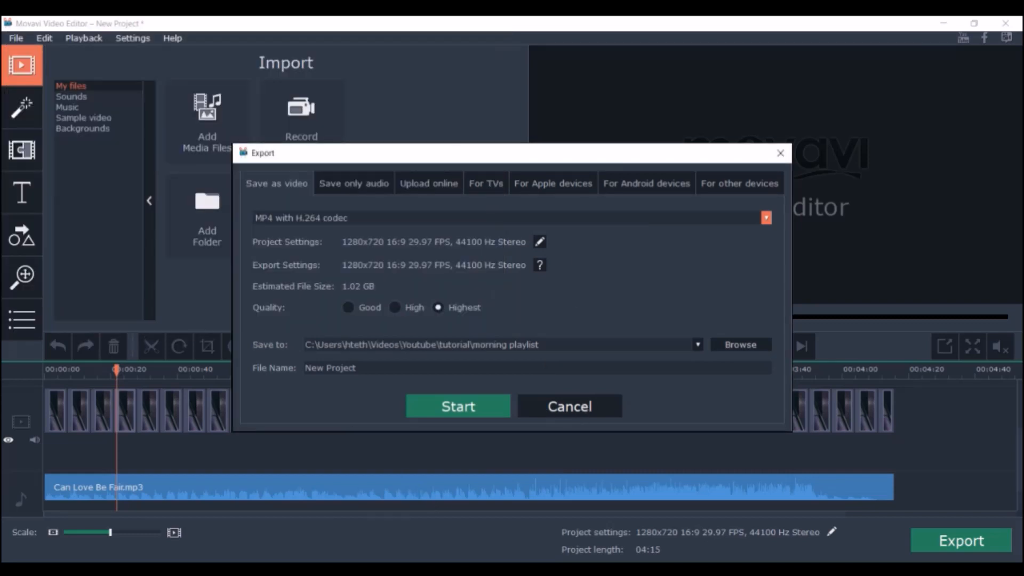